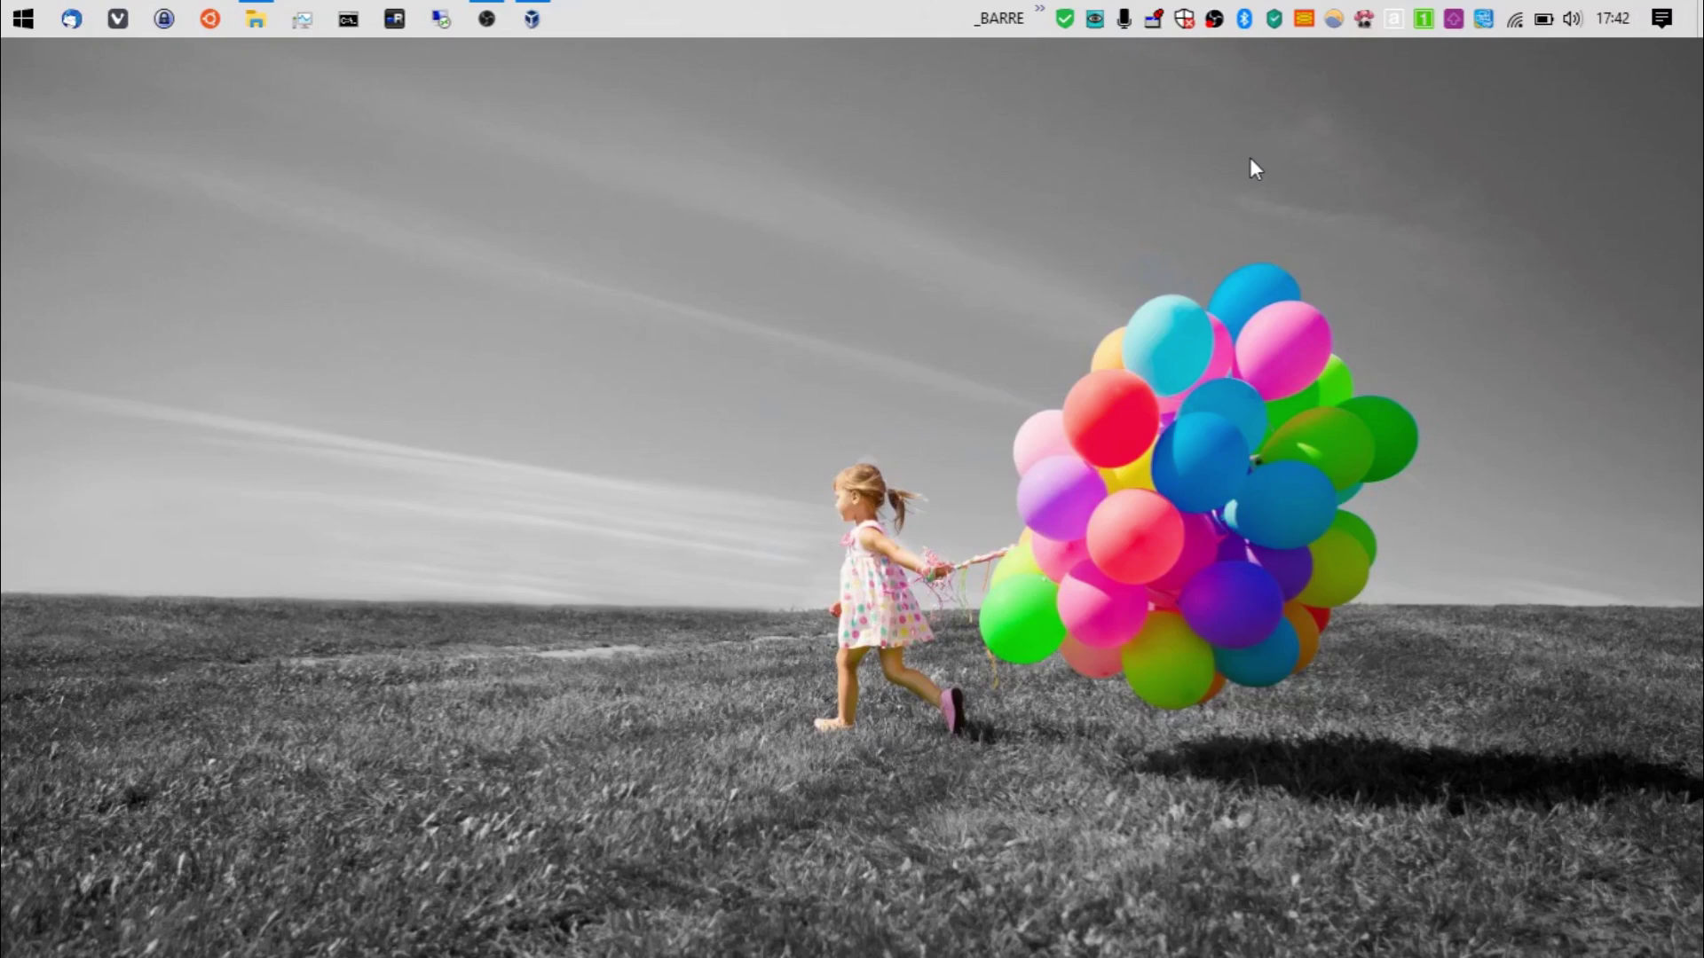
Step: Switch to the VirtualBox manager and start the Fedo virtual machine
click(524, 29)
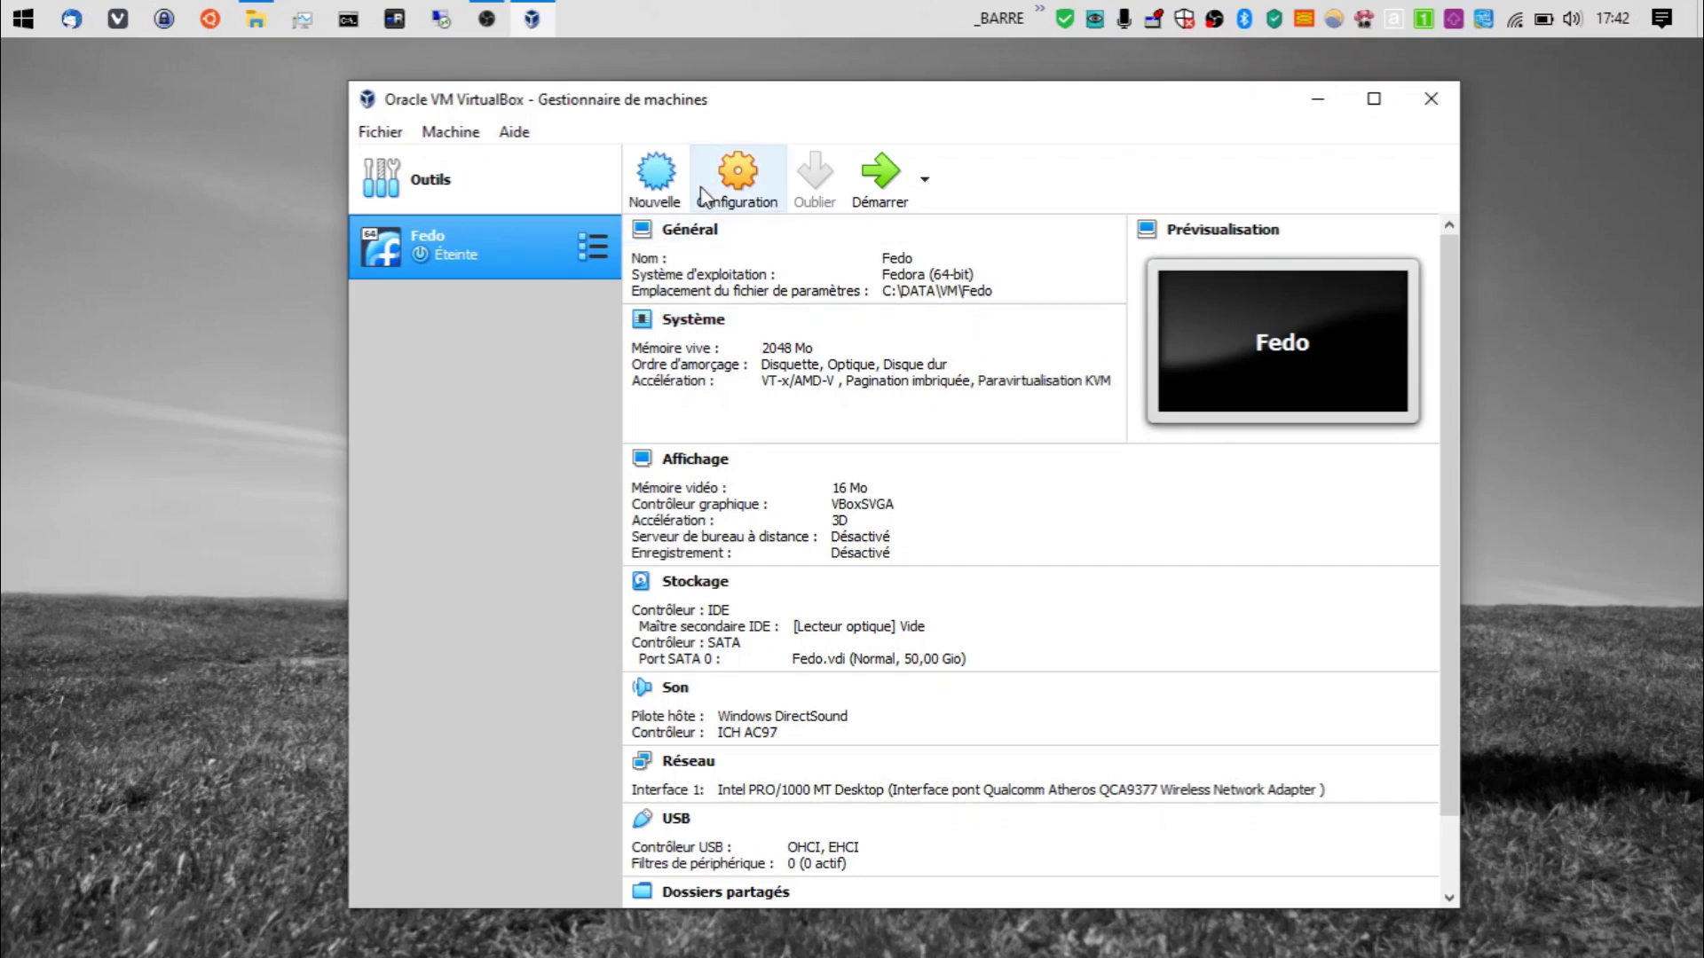
click(898, 197)
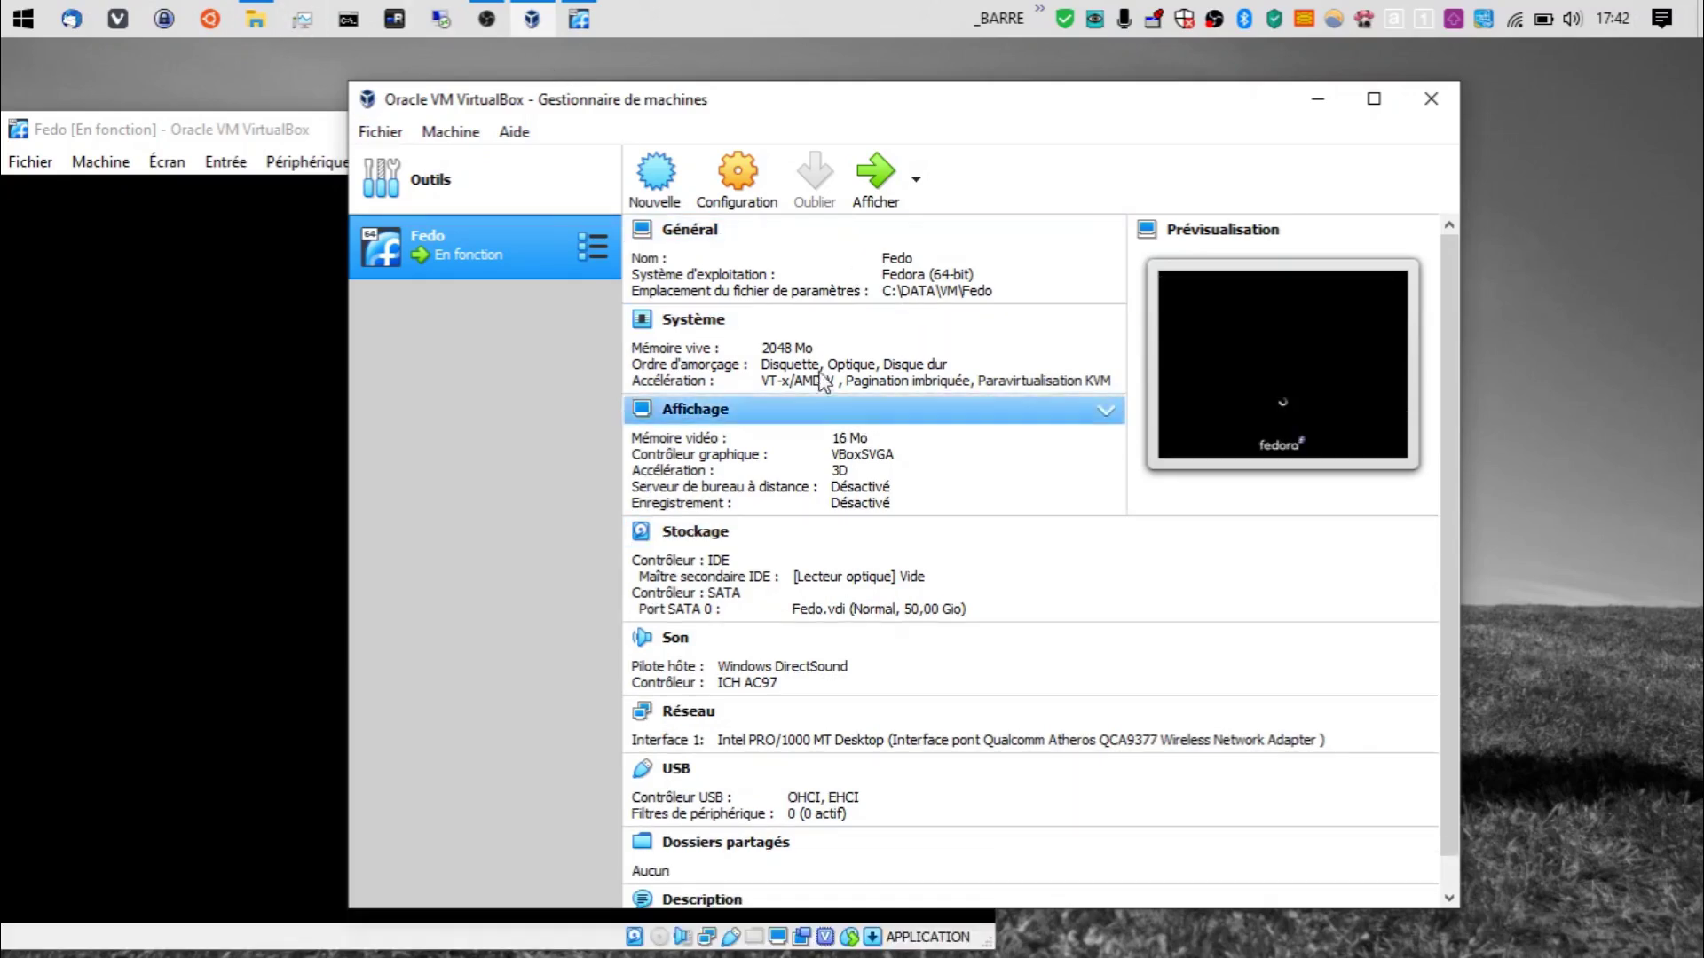
Step: Check the default machine folder in VirtualBox's general preferences and close them without changes
click(380, 132)
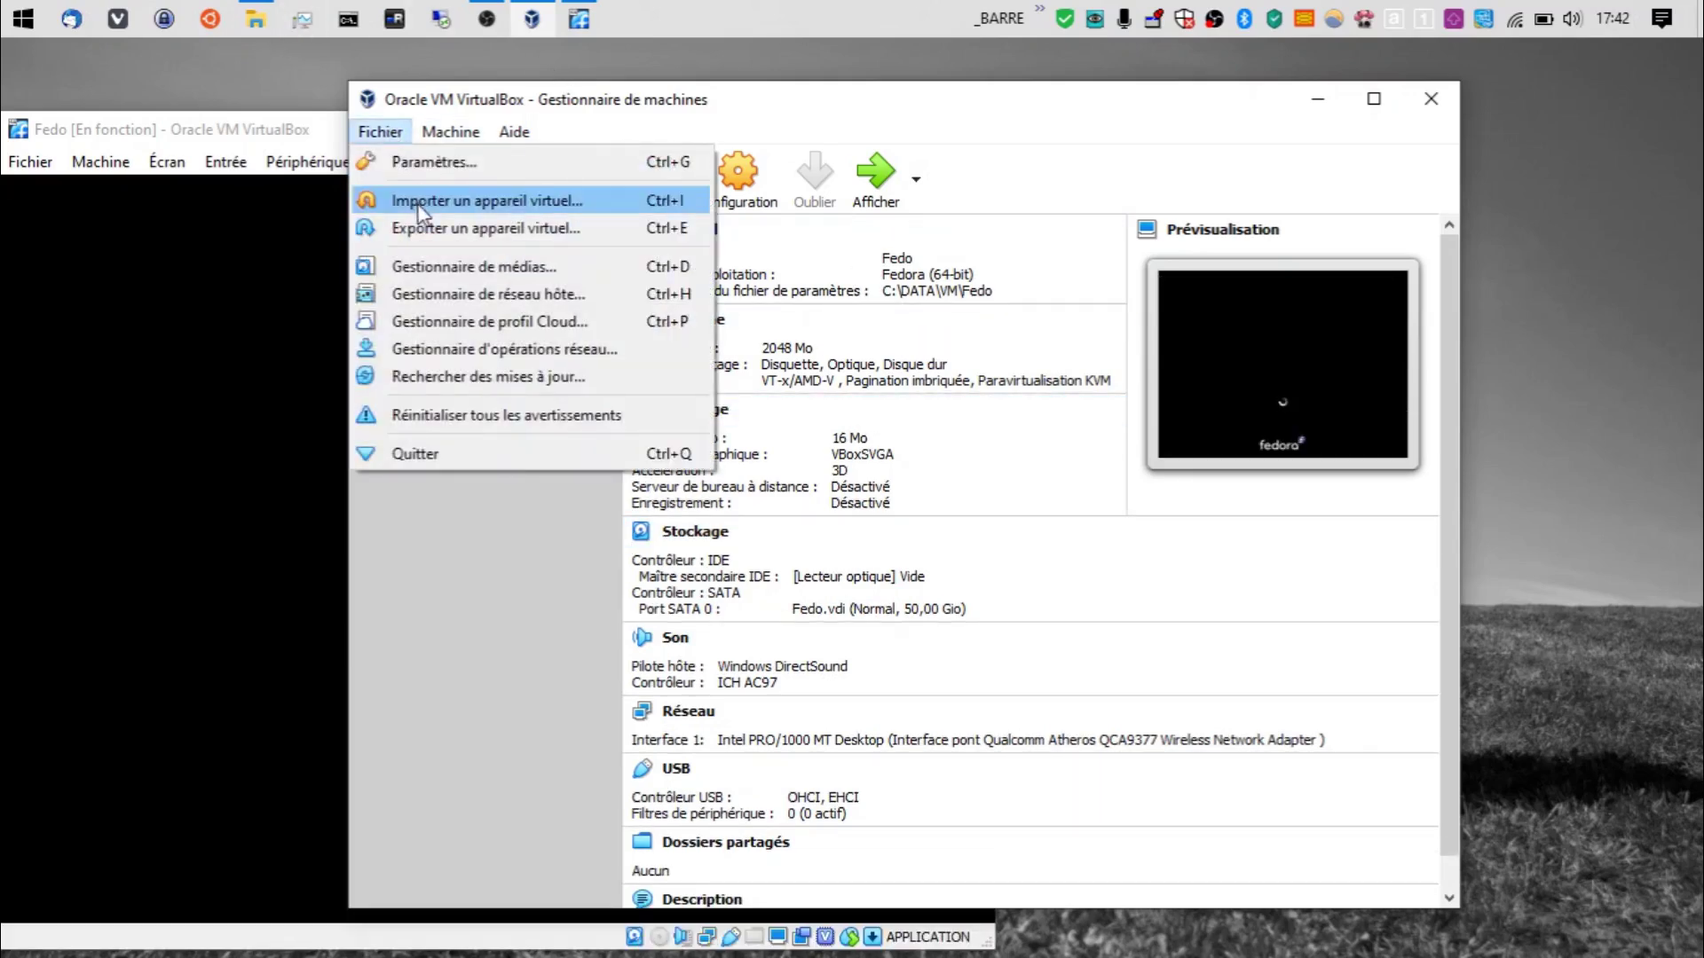
click(423, 169)
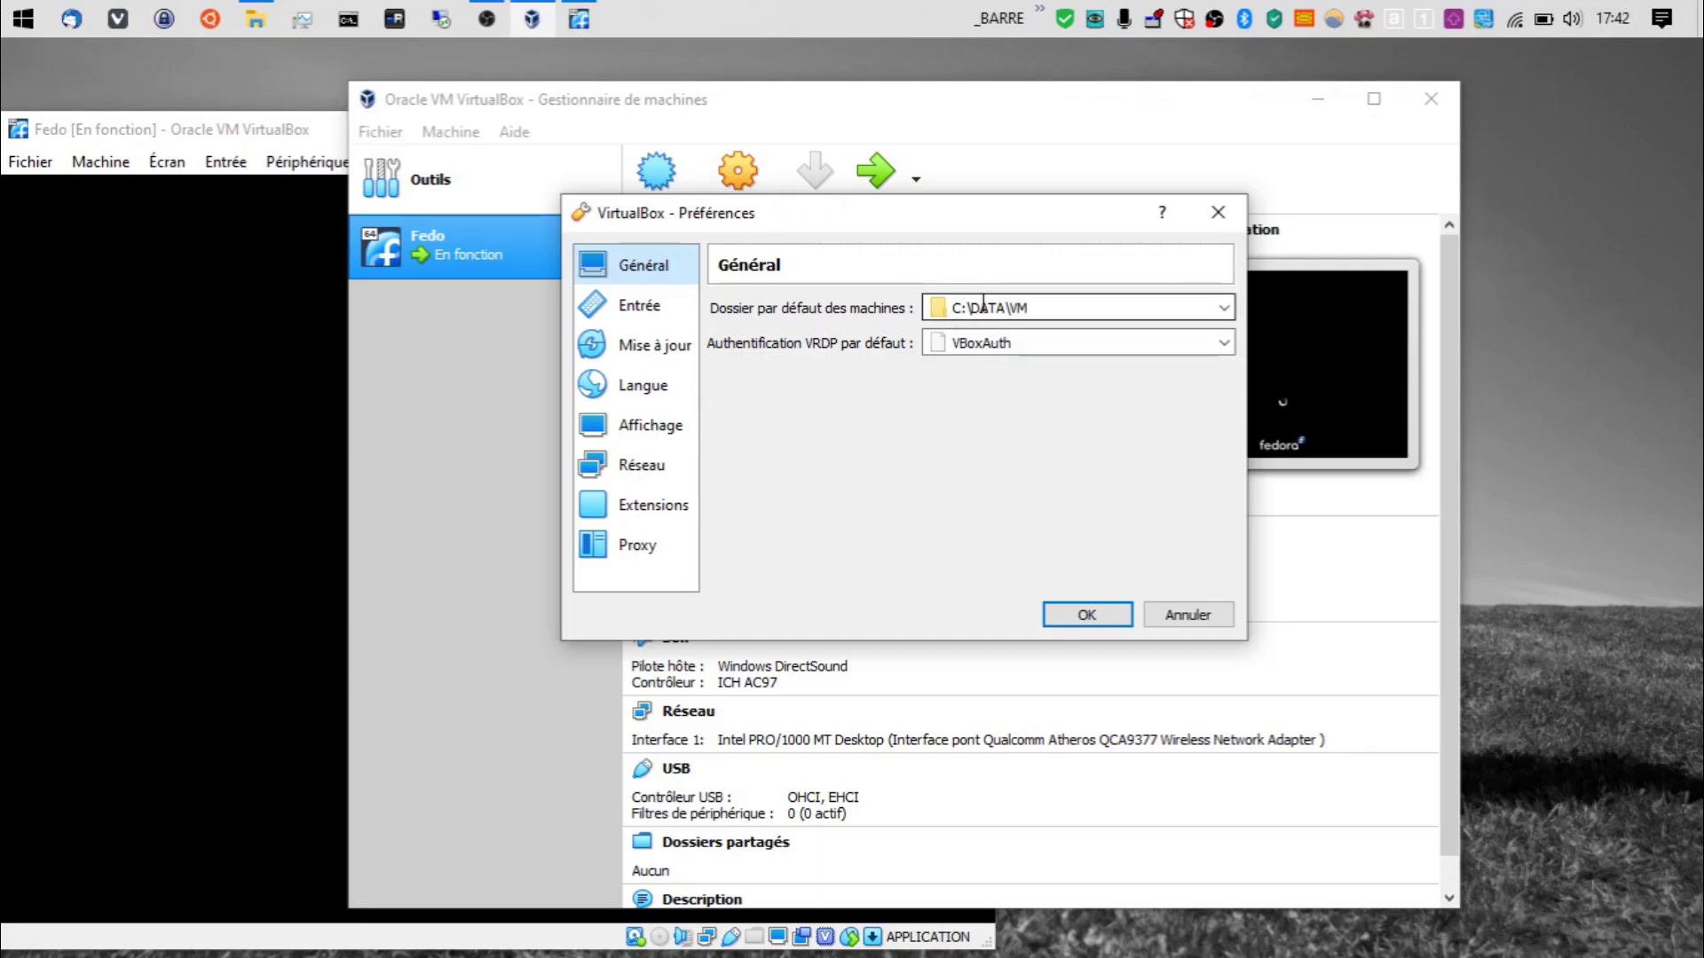
click(1183, 621)
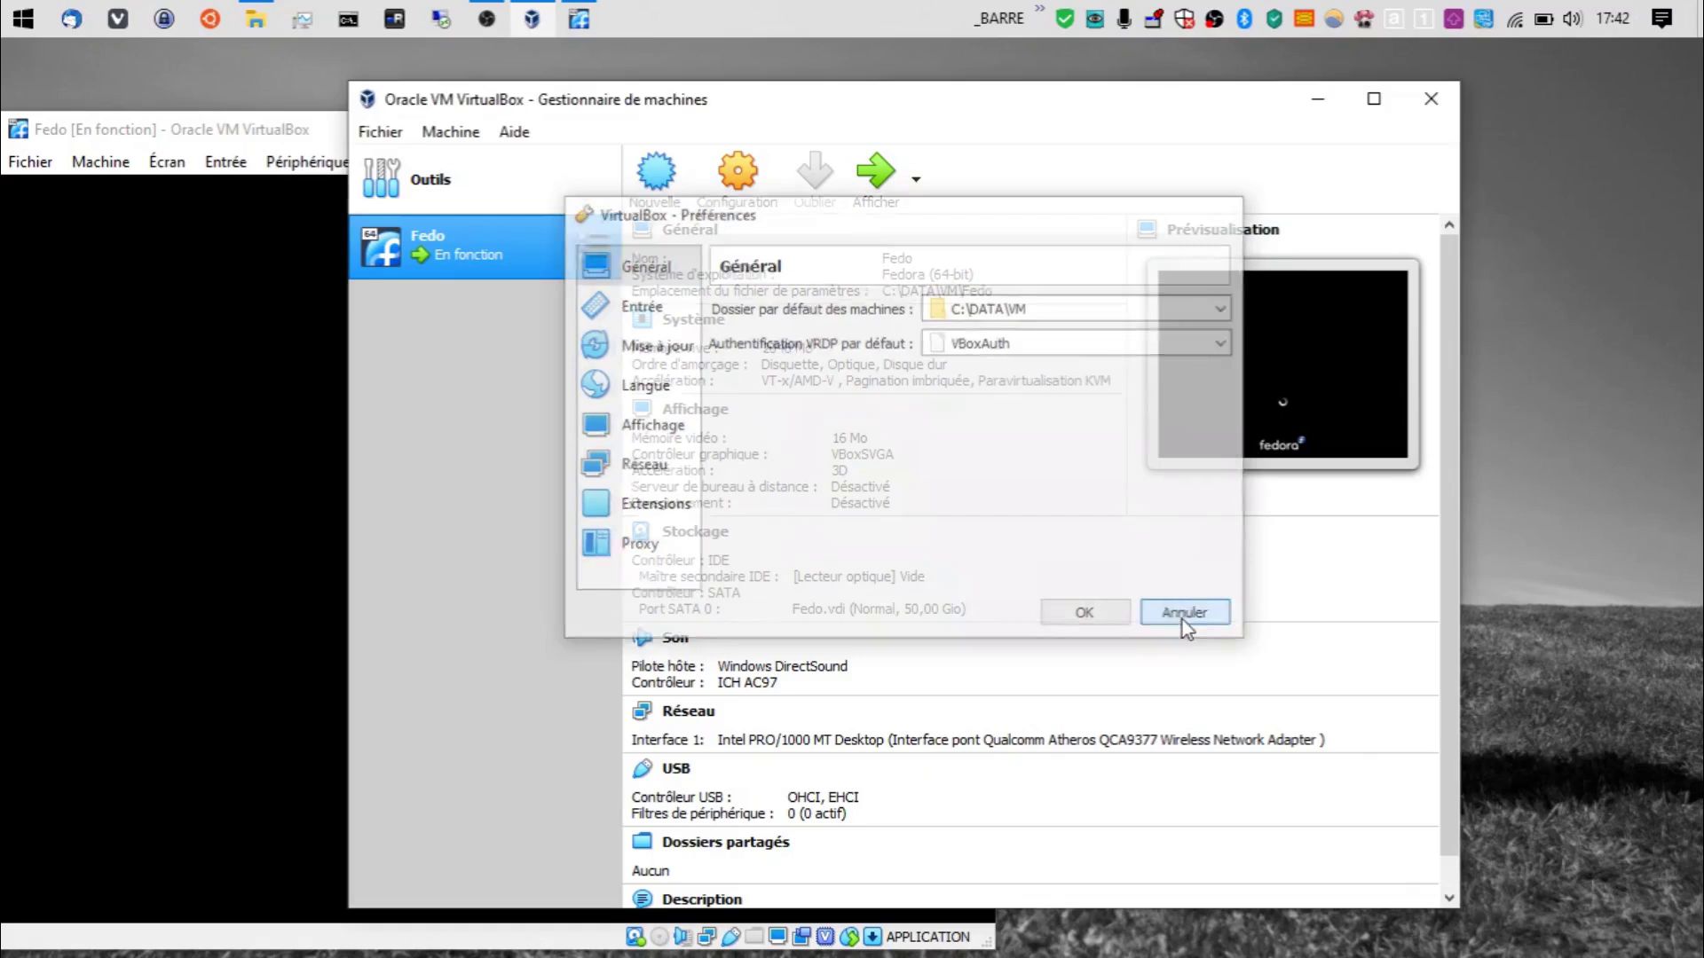
Step: In File Explorer, view the Fedo machine's files and its parent VM folder, and return to VirtualBox
click(251, 22)
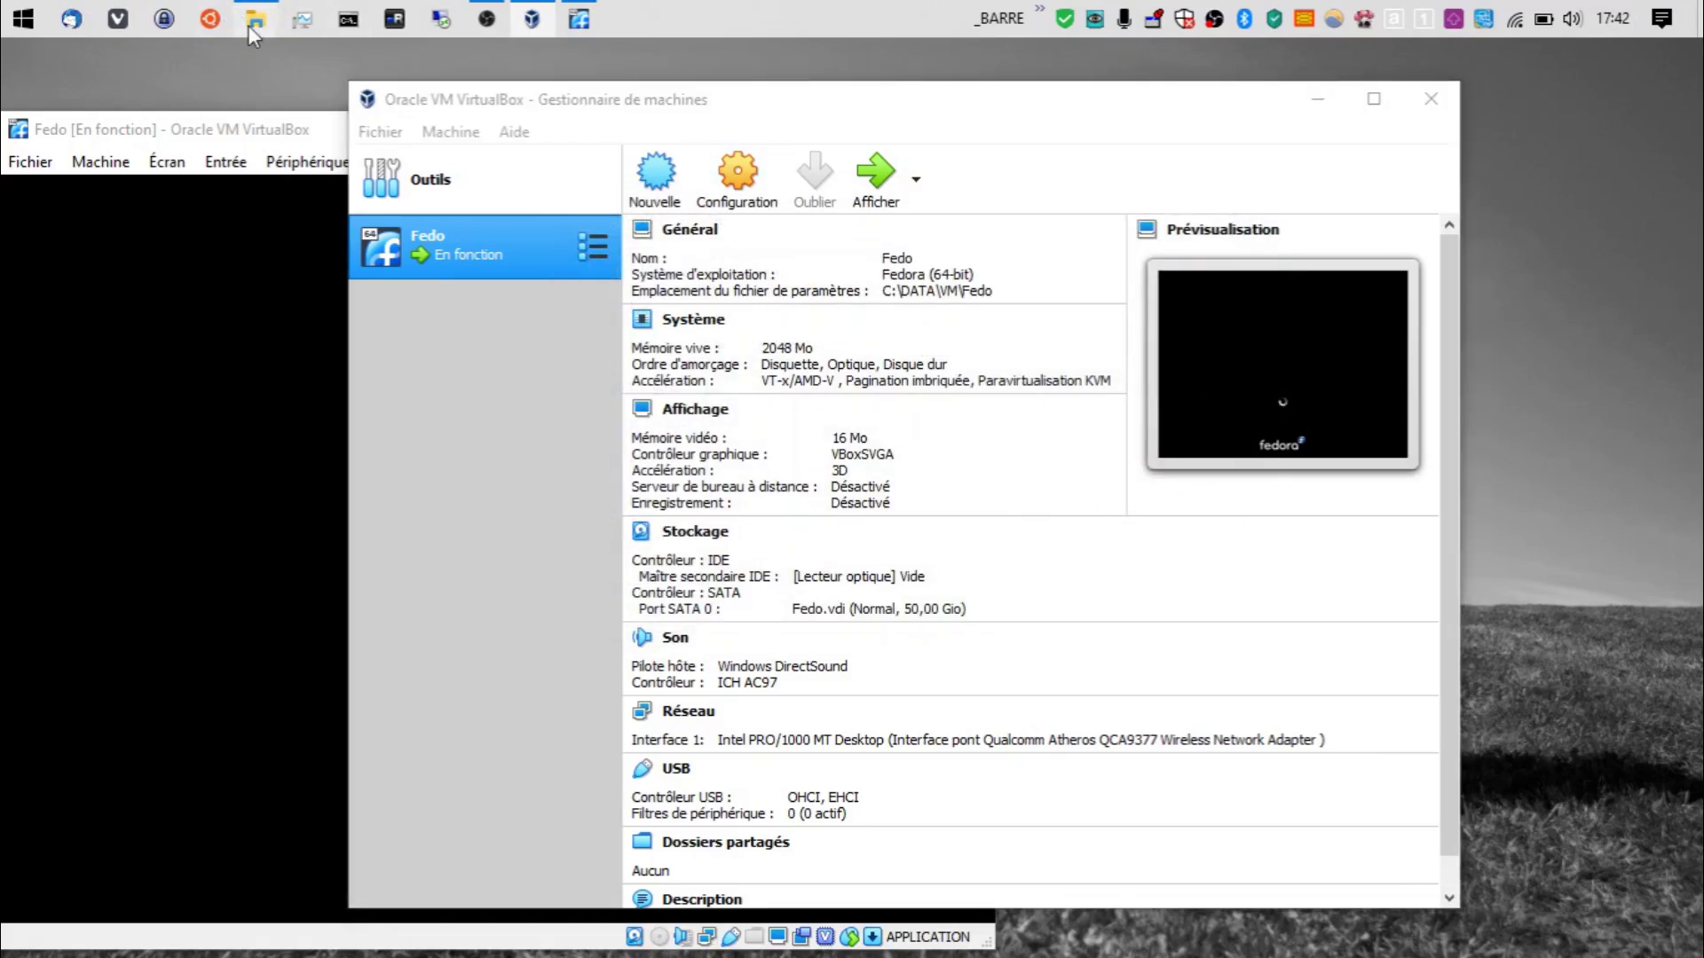
double_click(860, 288)
click(859, 288)
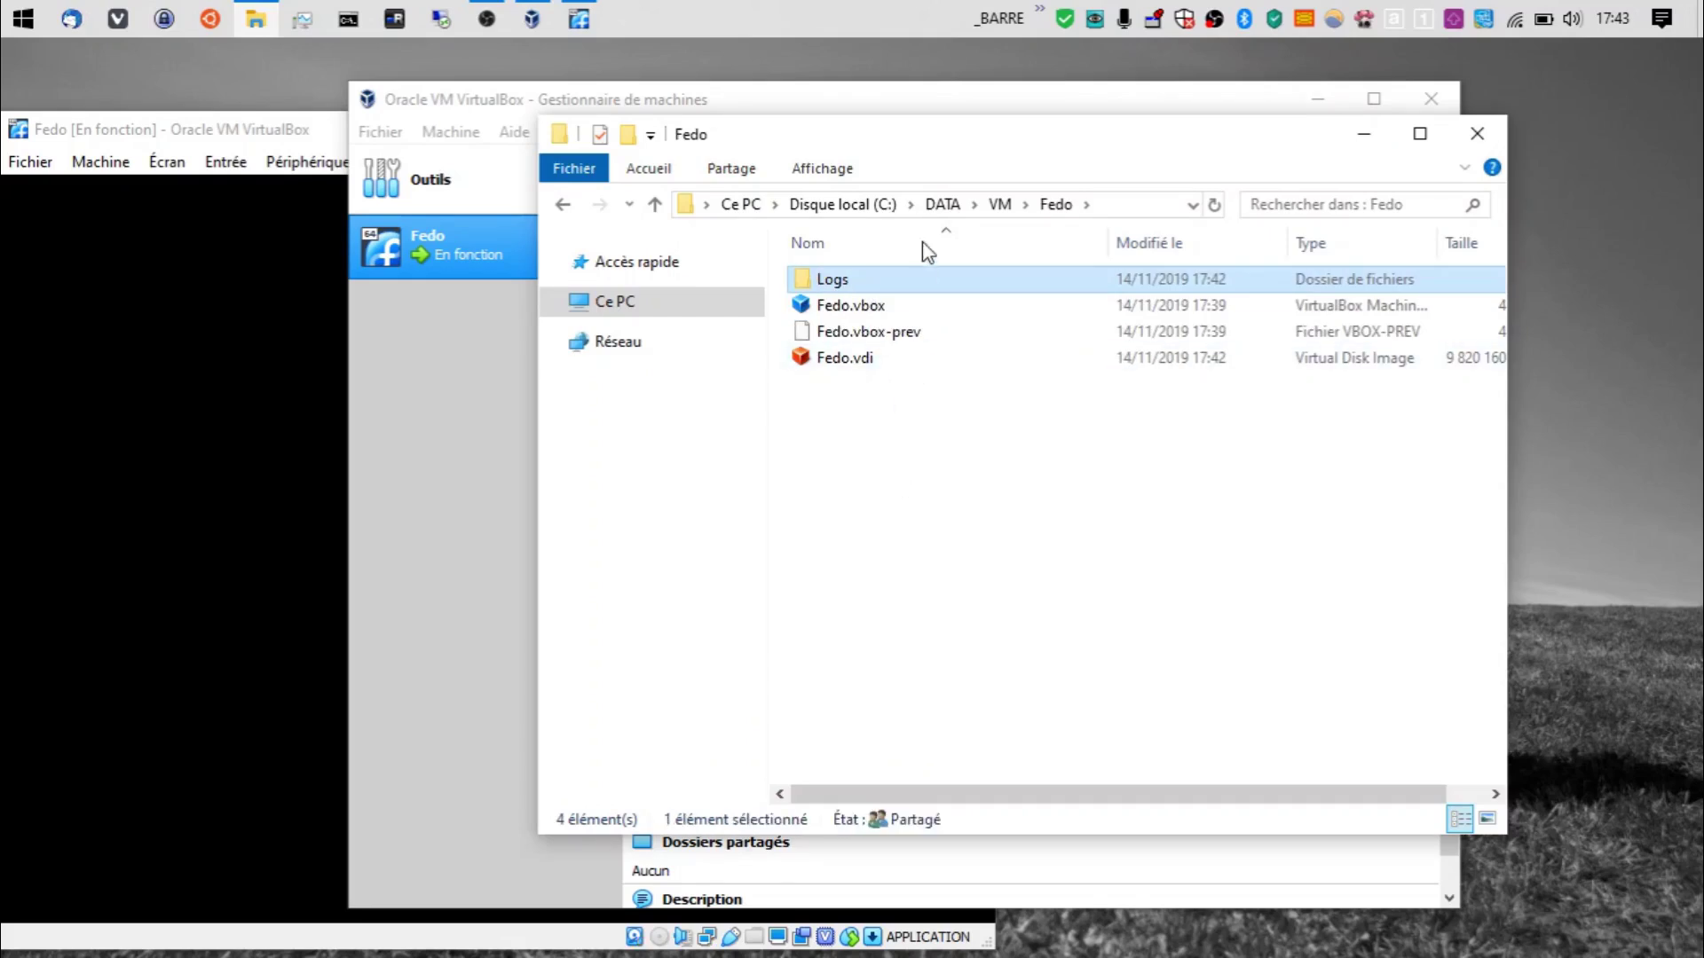
click(1000, 206)
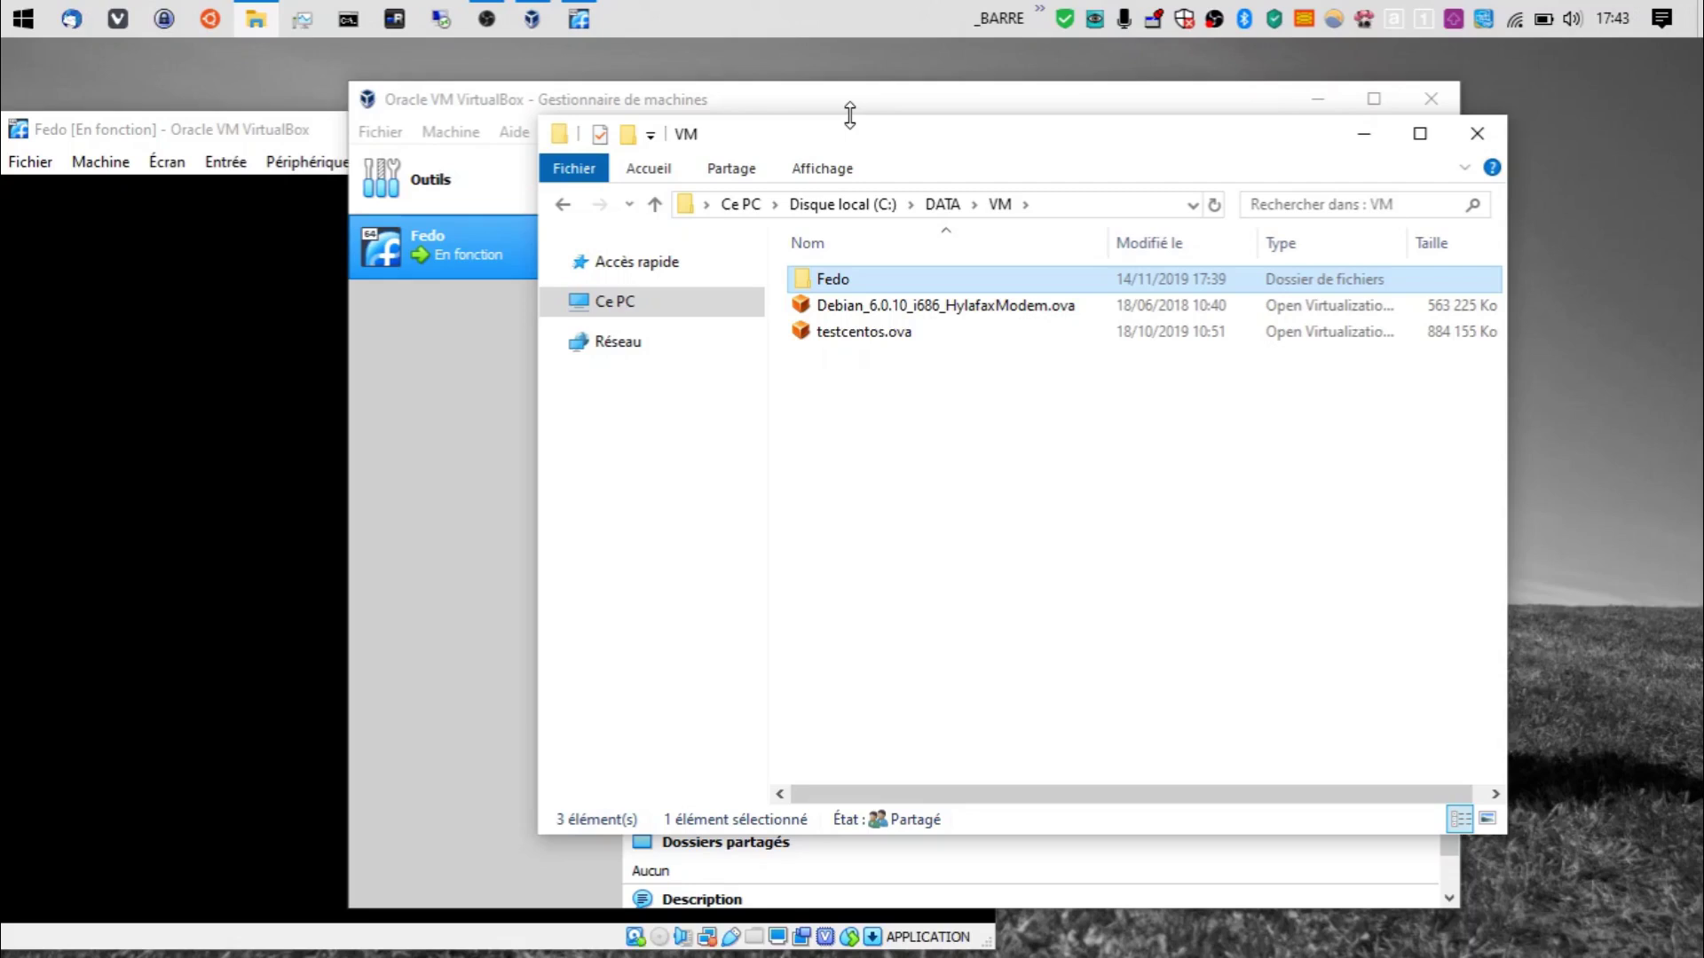
double_click(834, 280)
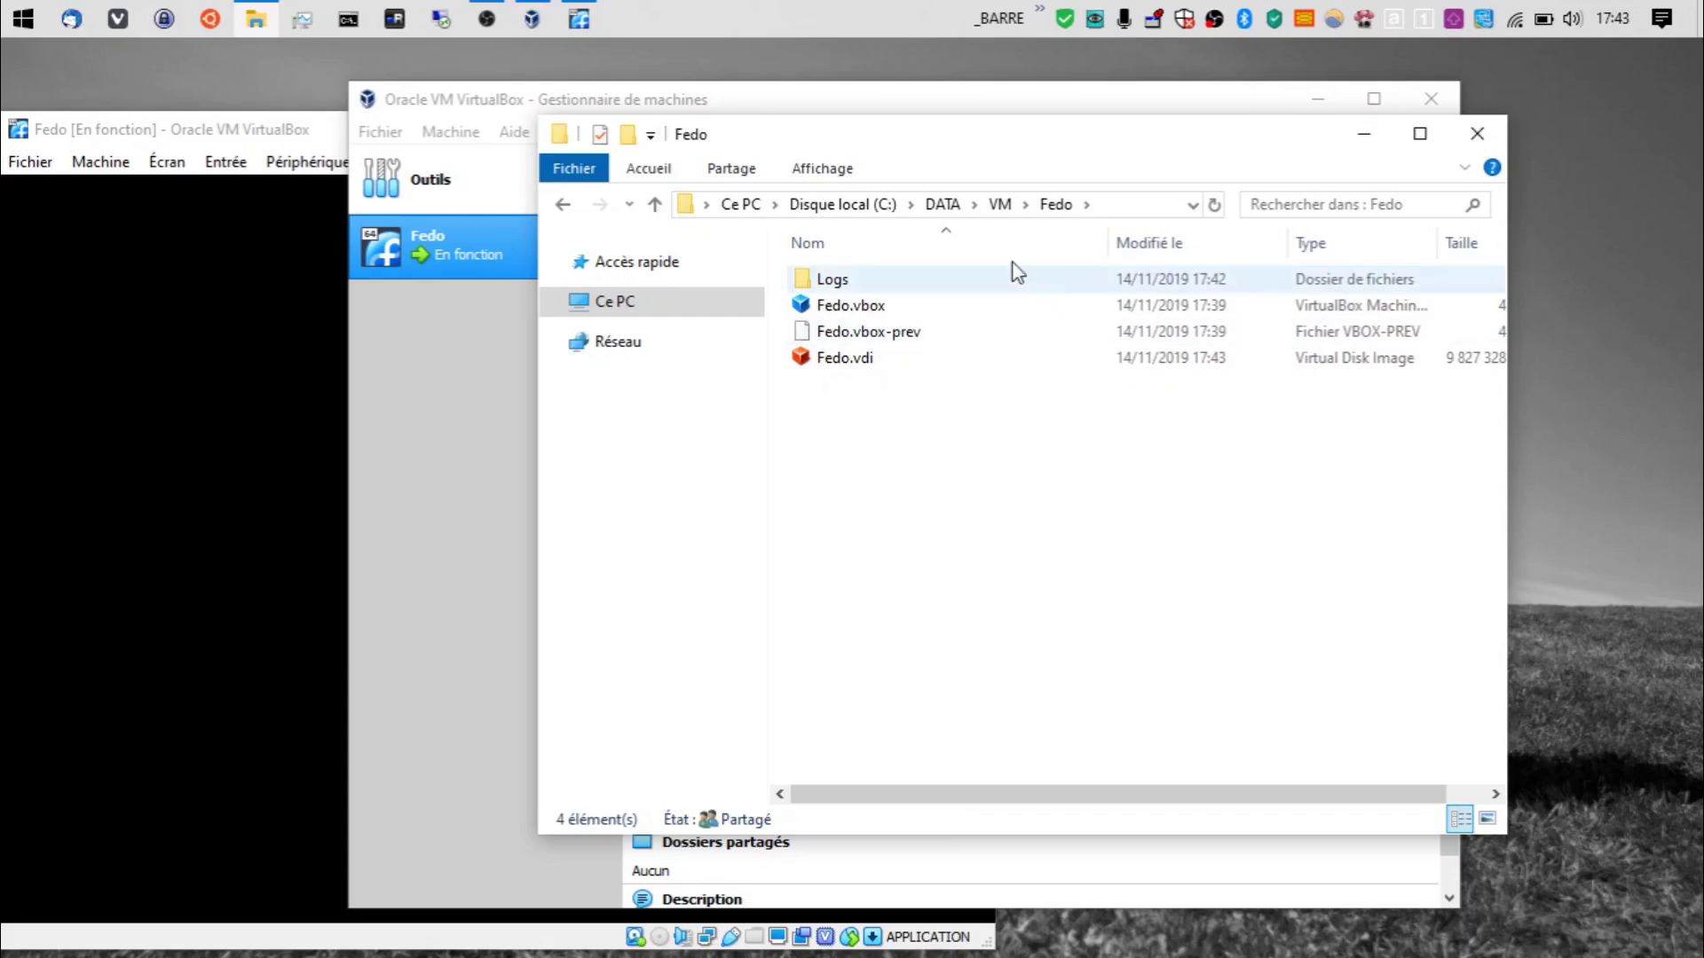
click(914, 104)
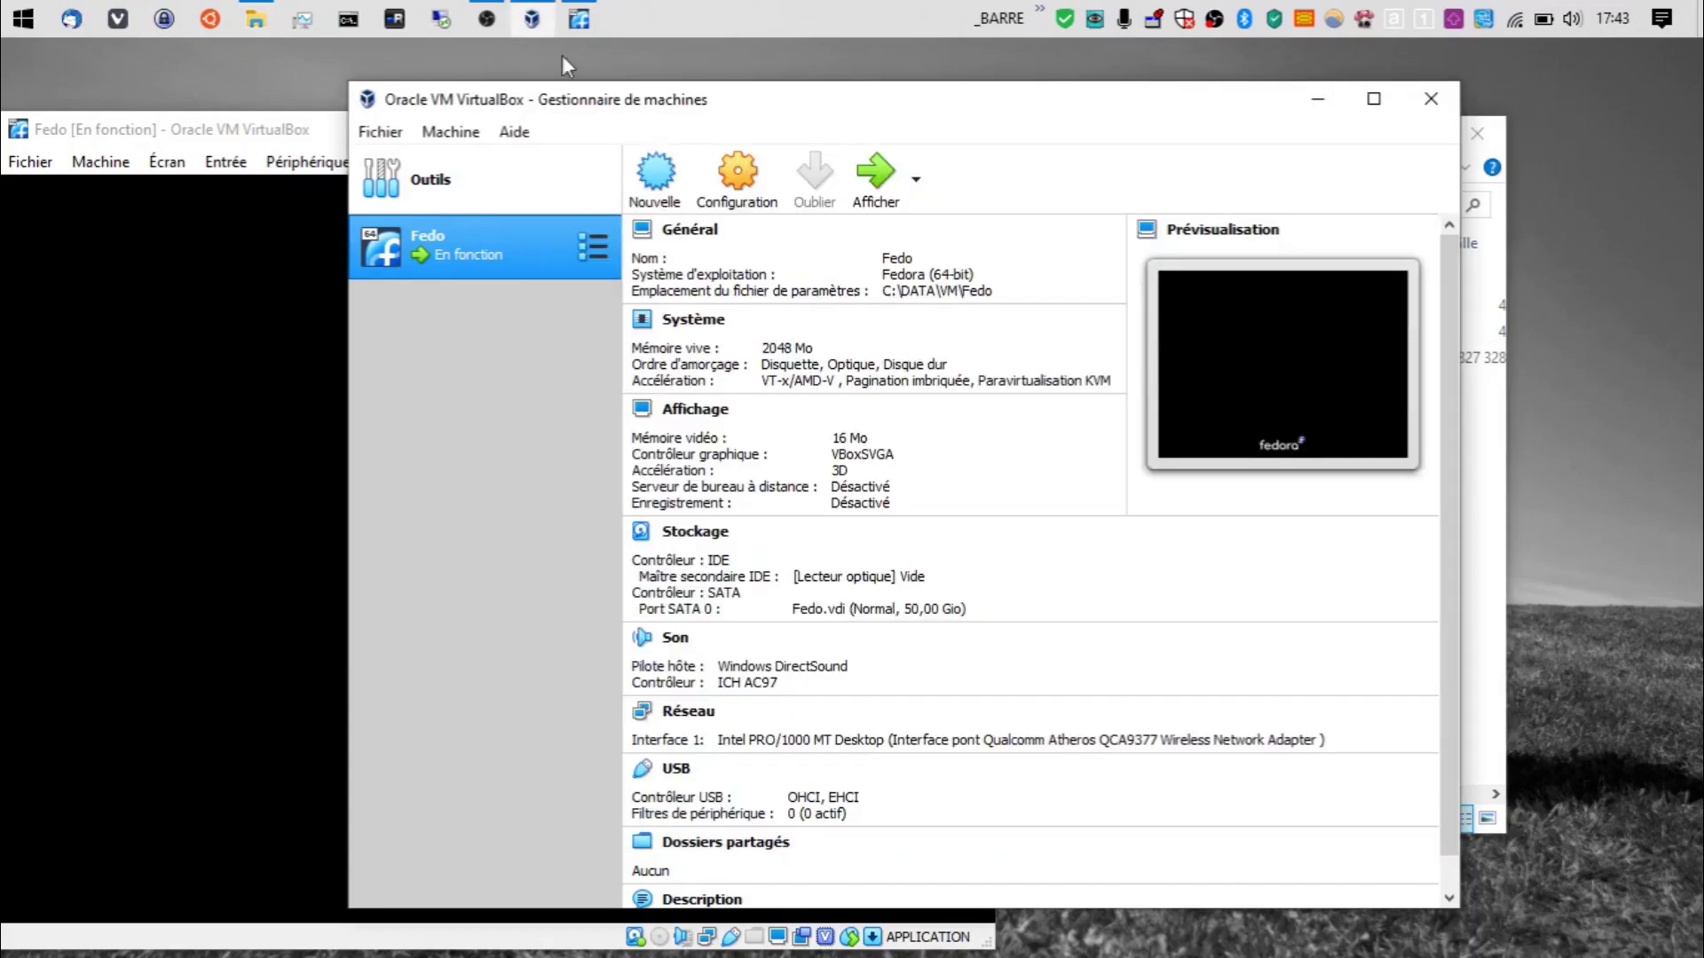
Step: Locate Fedo.vbox in the dialog for adding an existing virtual machine and close it without adding anything
click(387, 133)
mouse_move(449, 132)
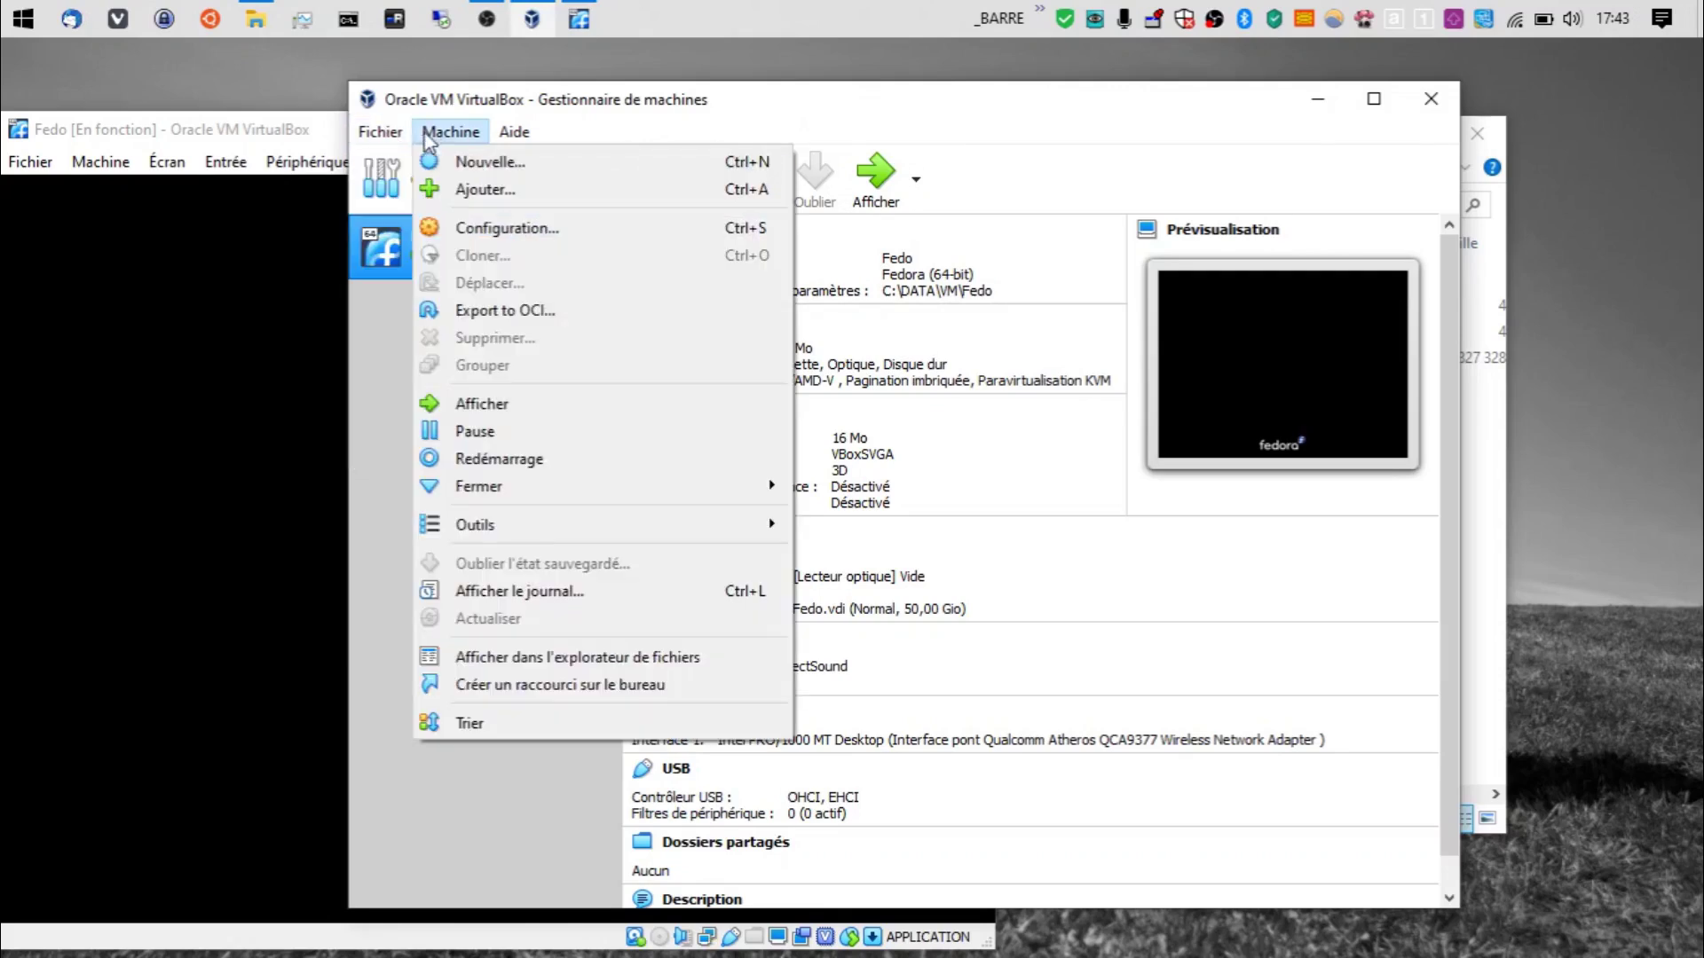
click(436, 188)
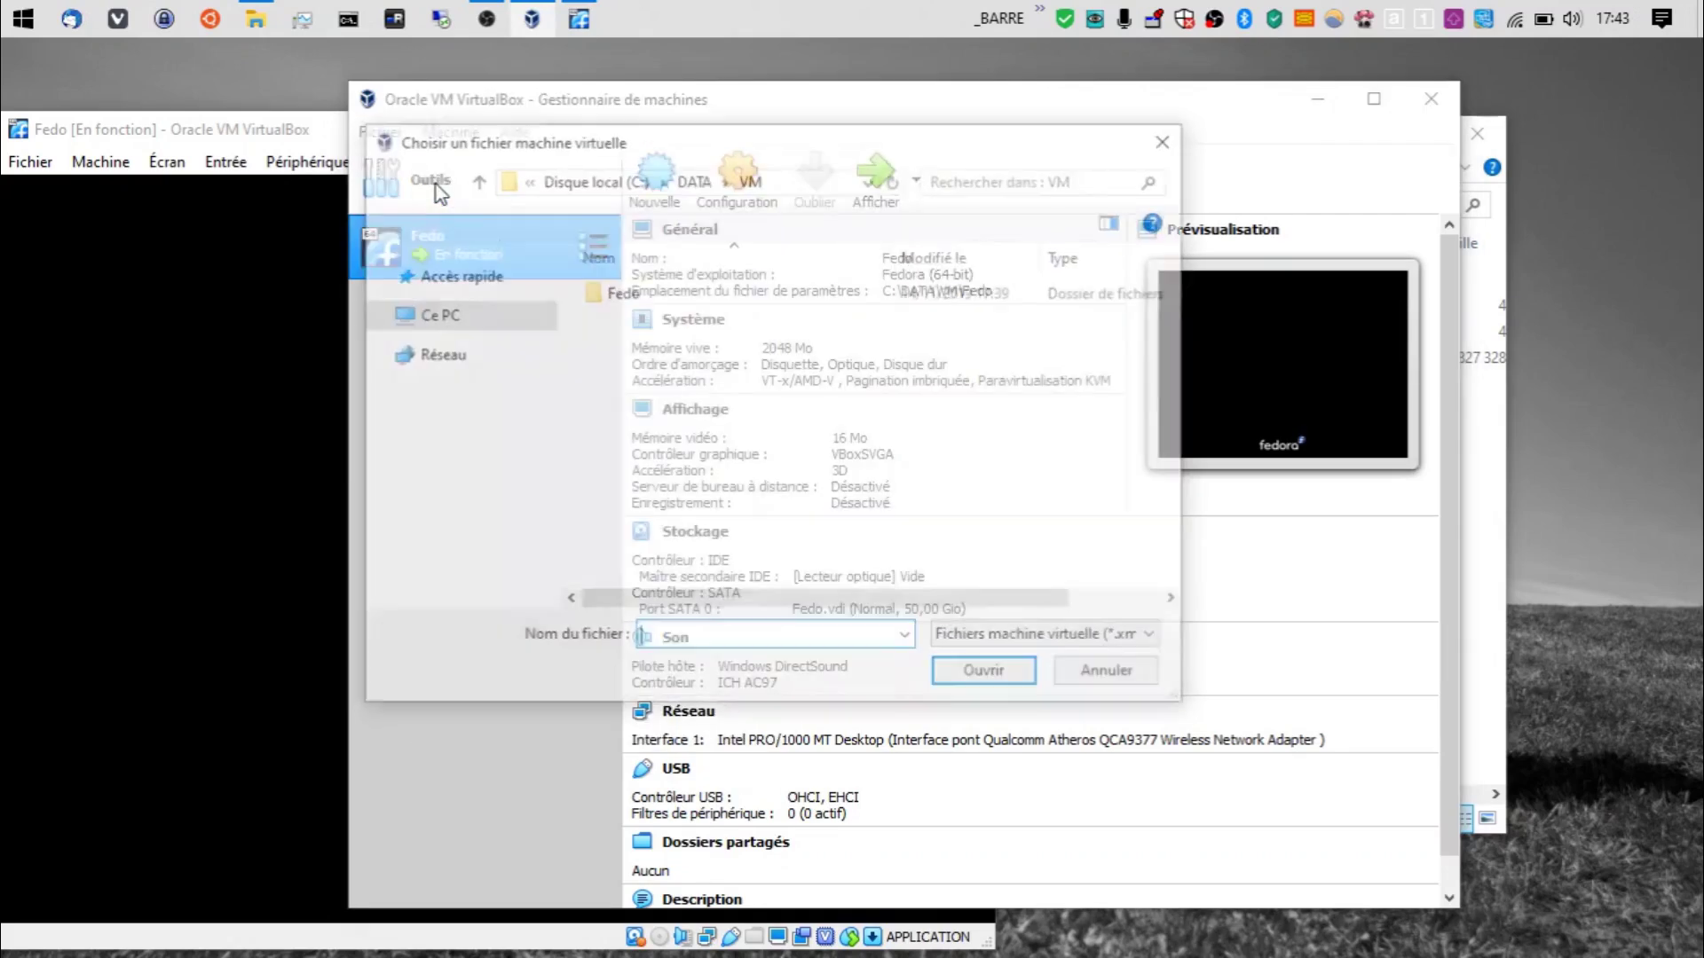
double_click(617, 294)
click(626, 319)
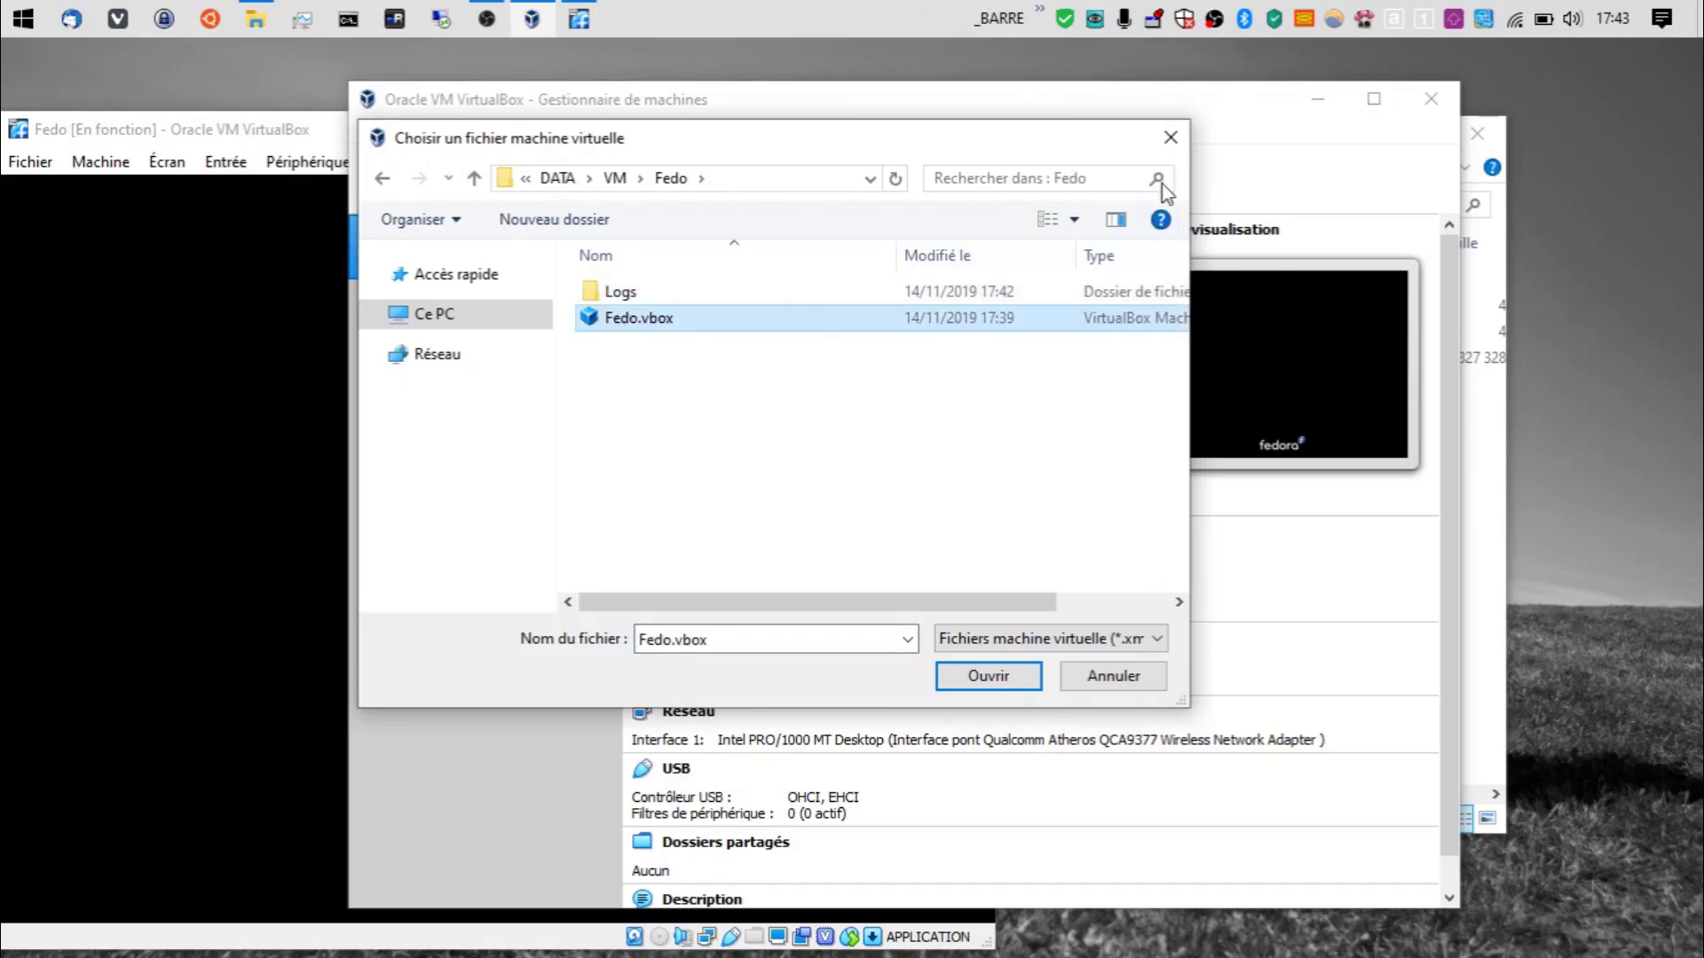
click(1170, 141)
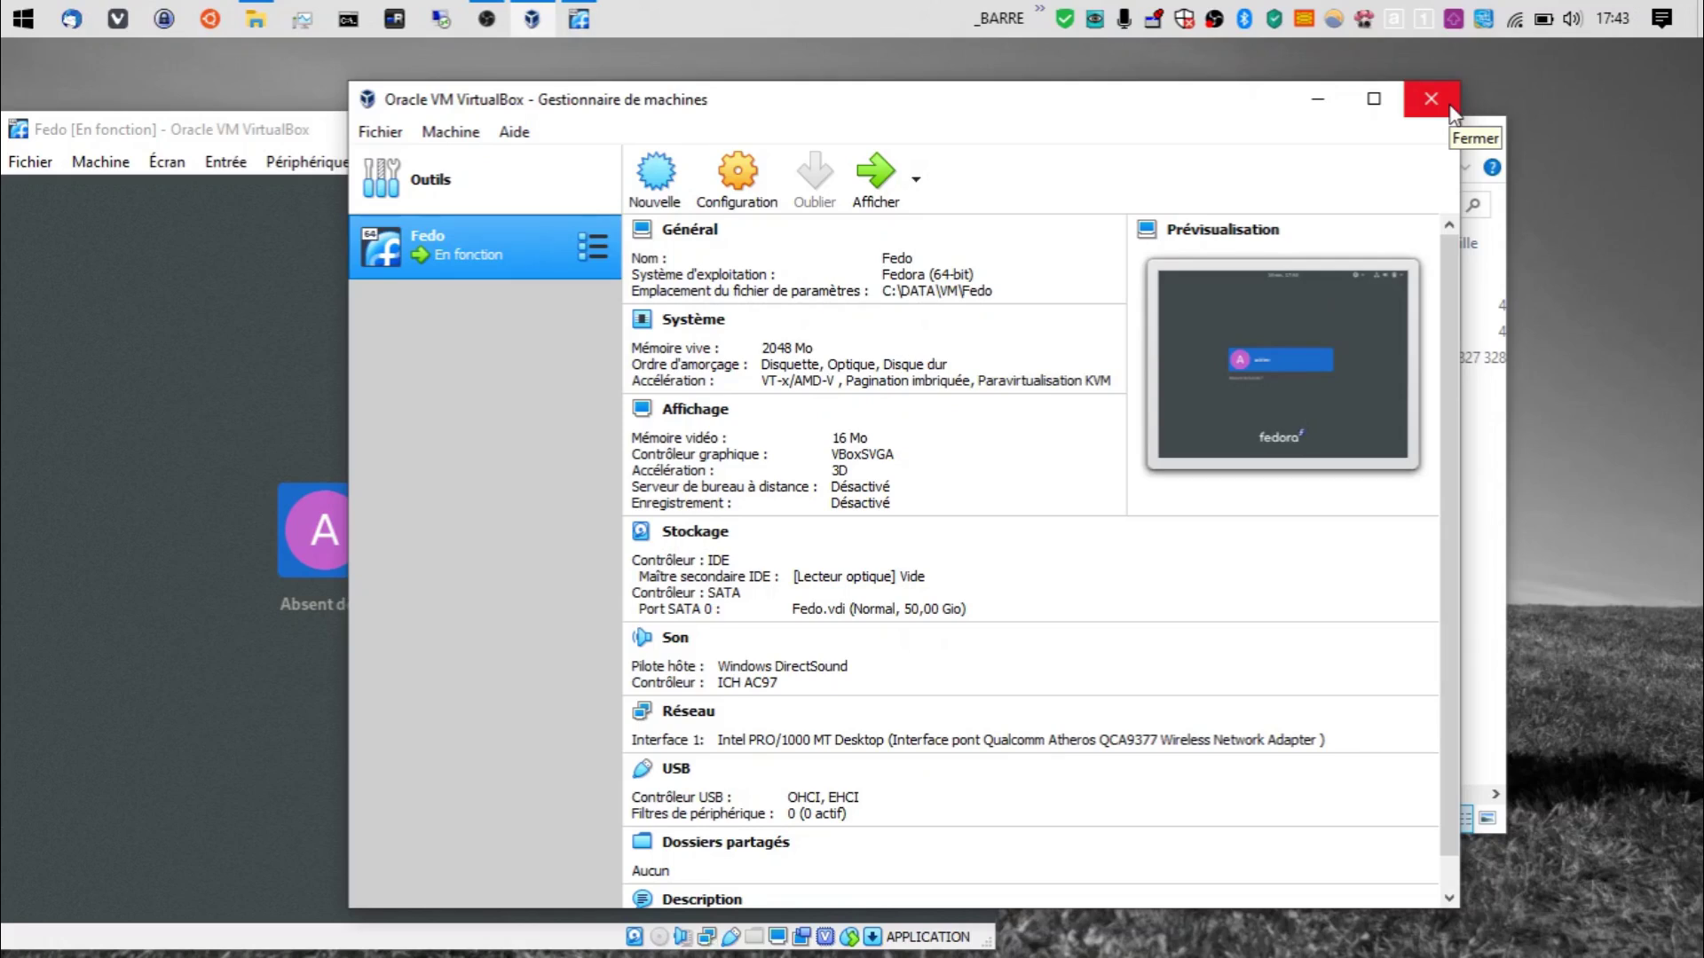
Step: Power off the running Fedora guest from its login screen
click(291, 129)
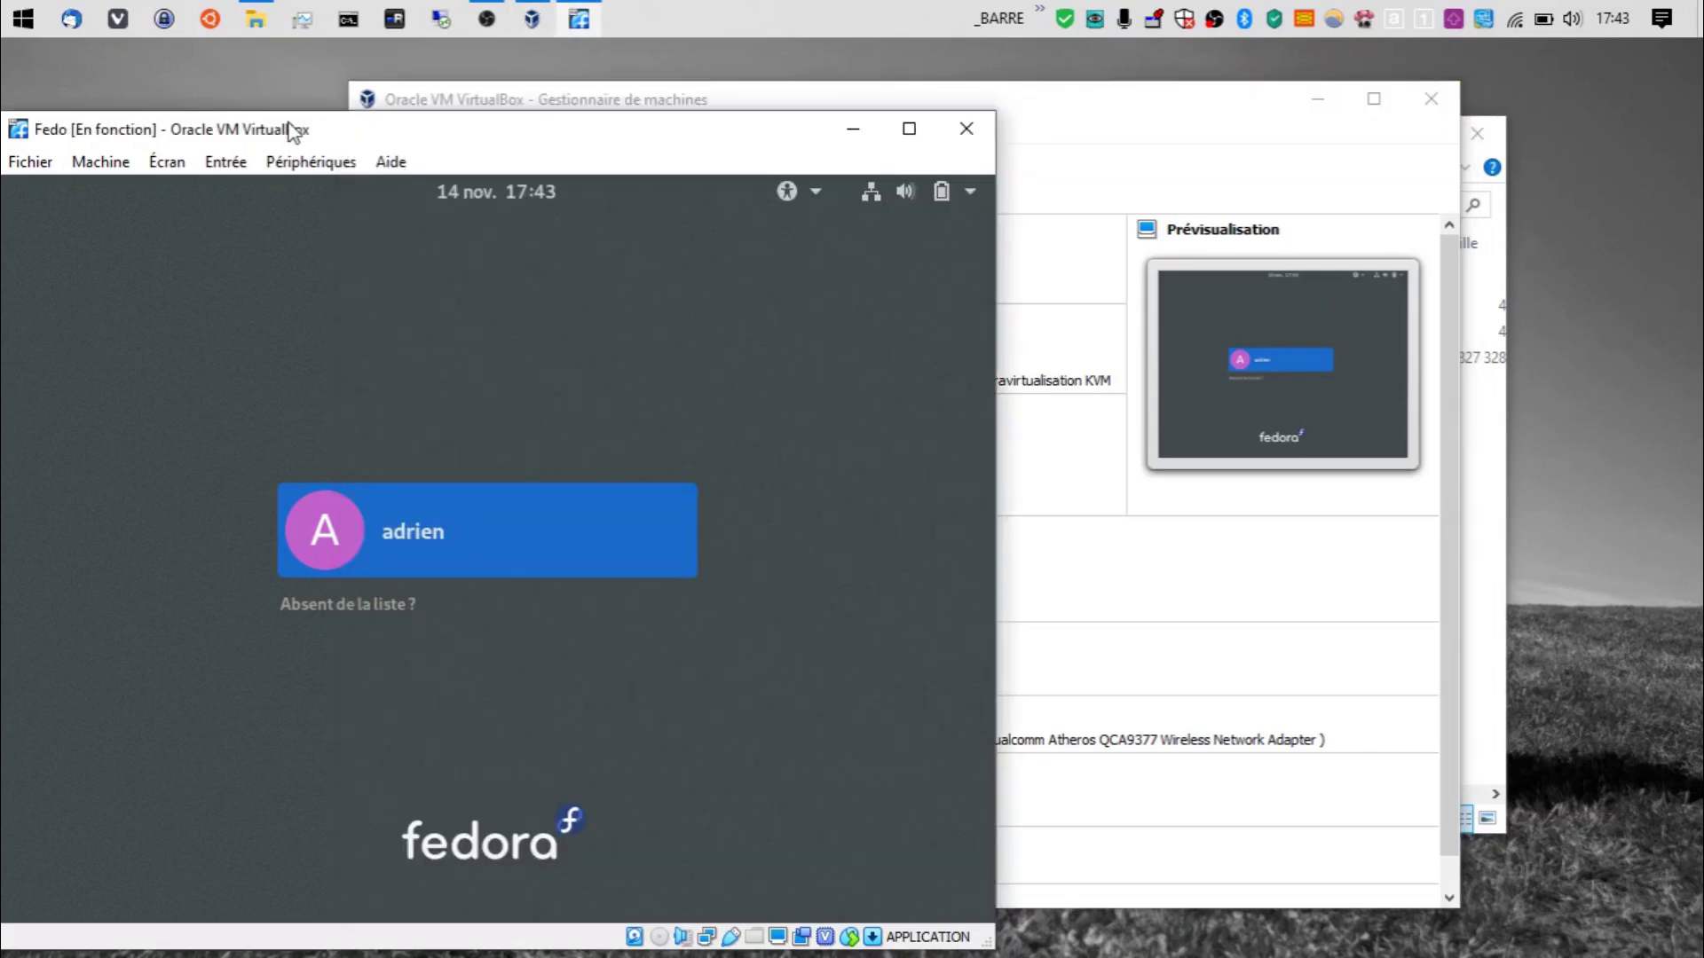
click(949, 192)
click(790, 433)
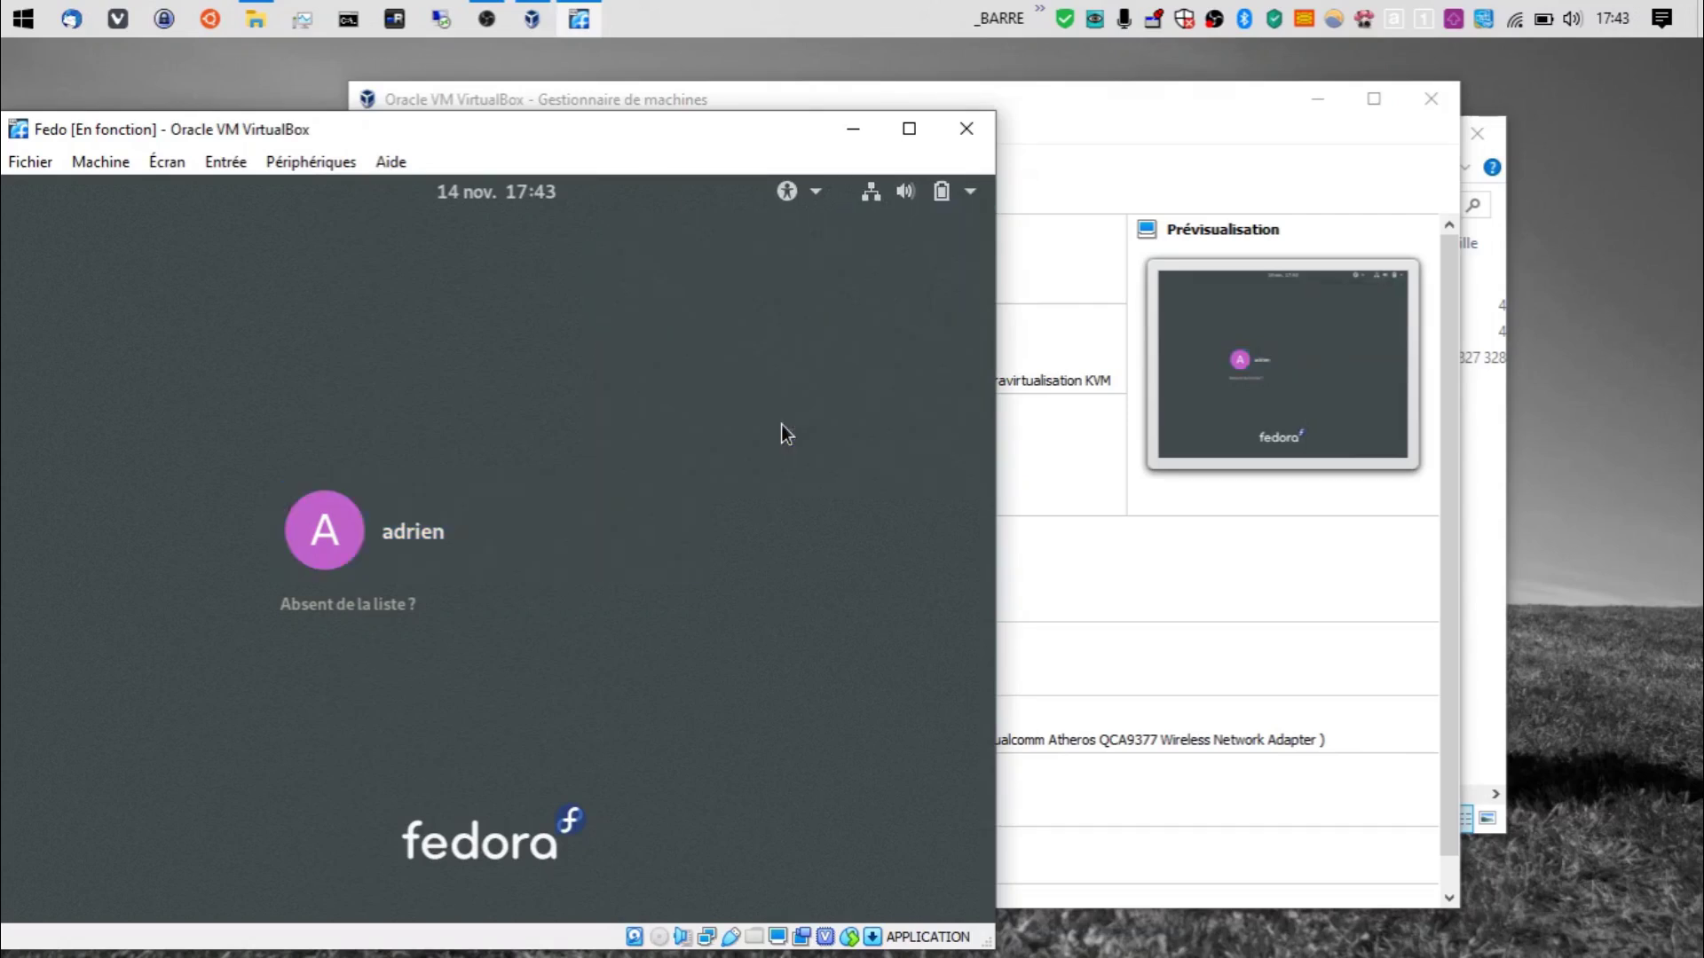
click(697, 618)
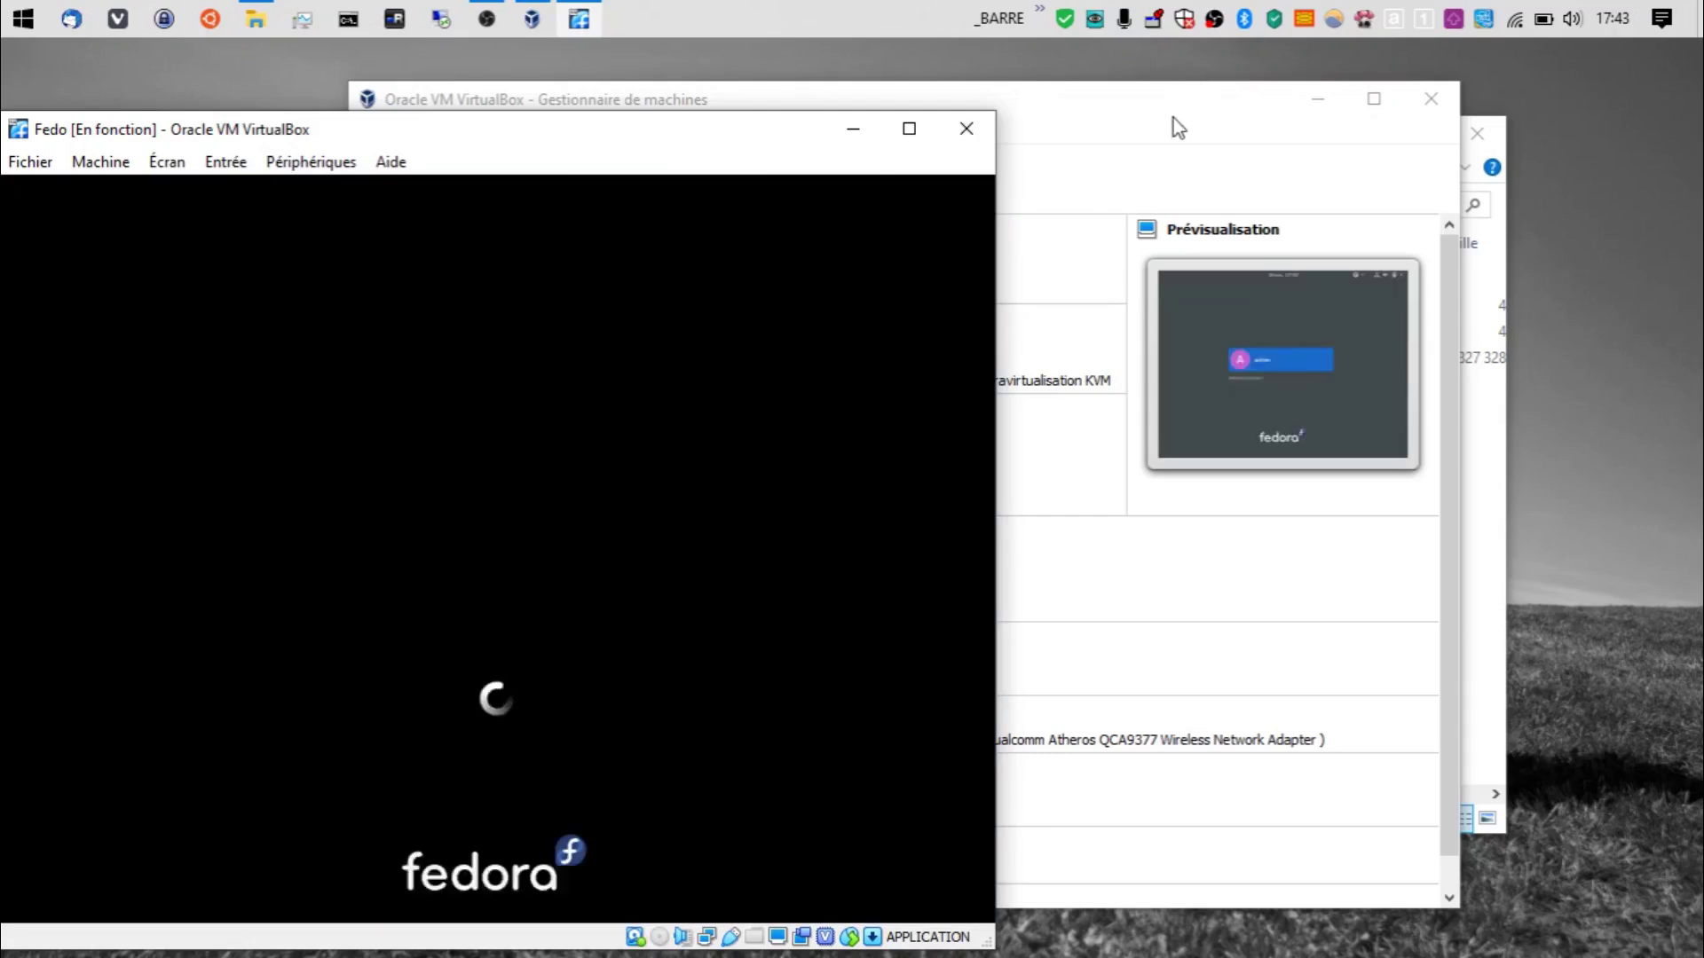
Step: Open the virtual media manager to view the Fedo.vdi hard disk
click(1174, 119)
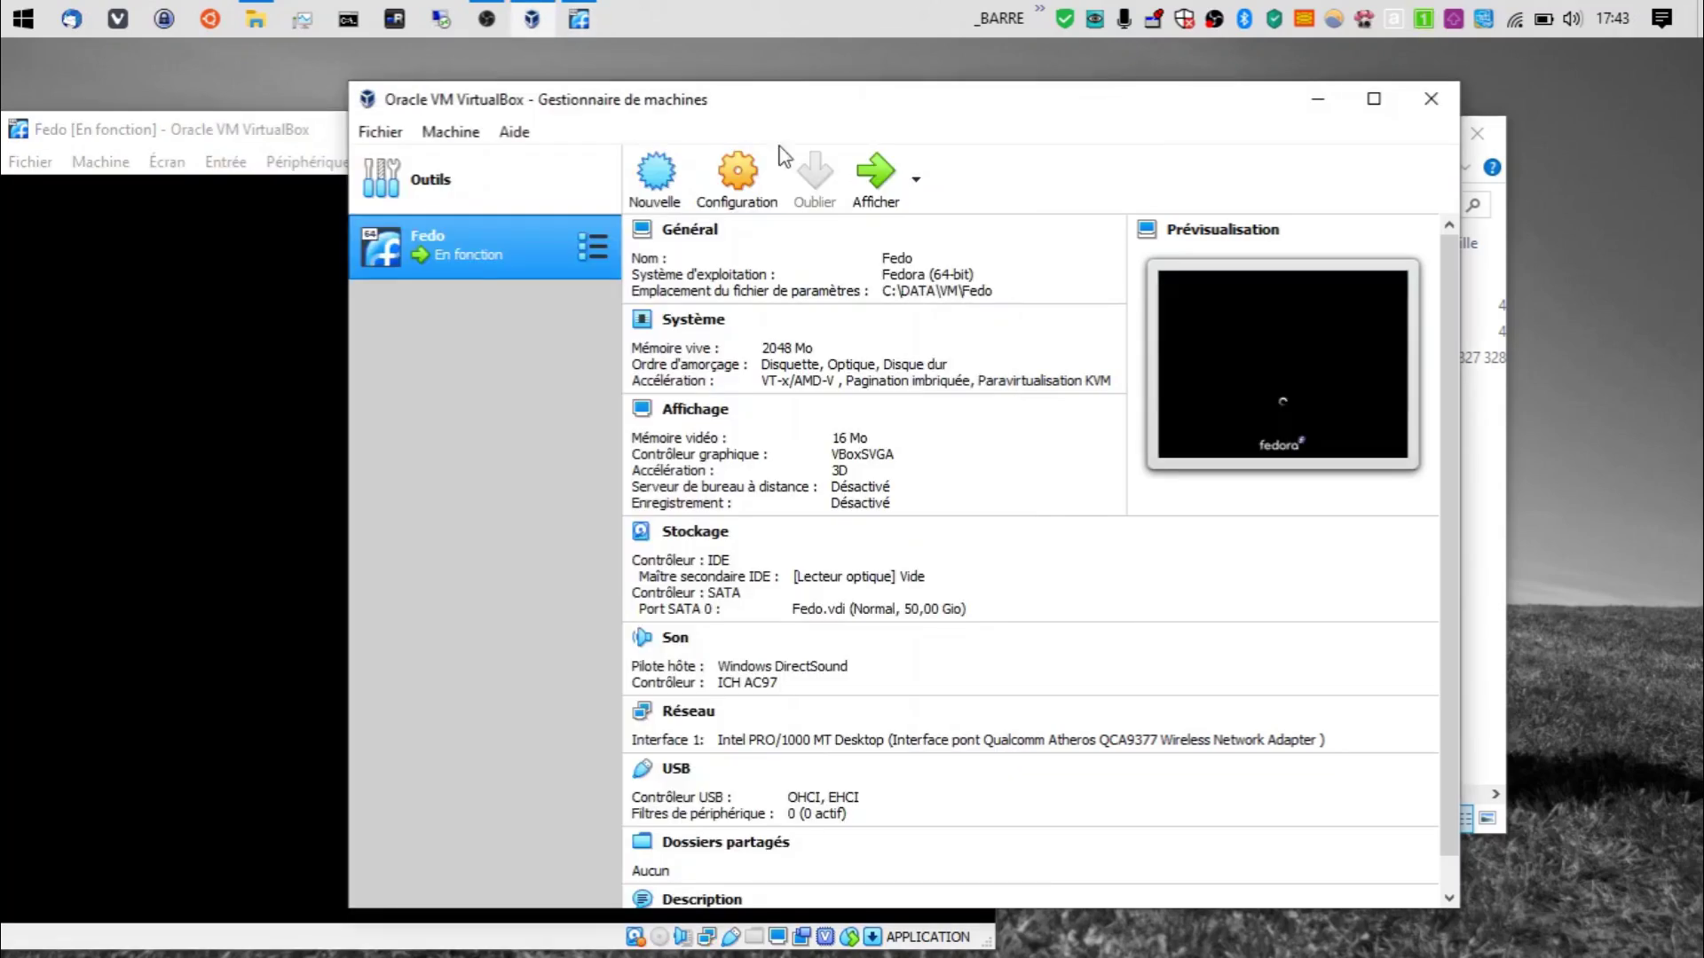
click(466, 131)
mouse_move(380, 131)
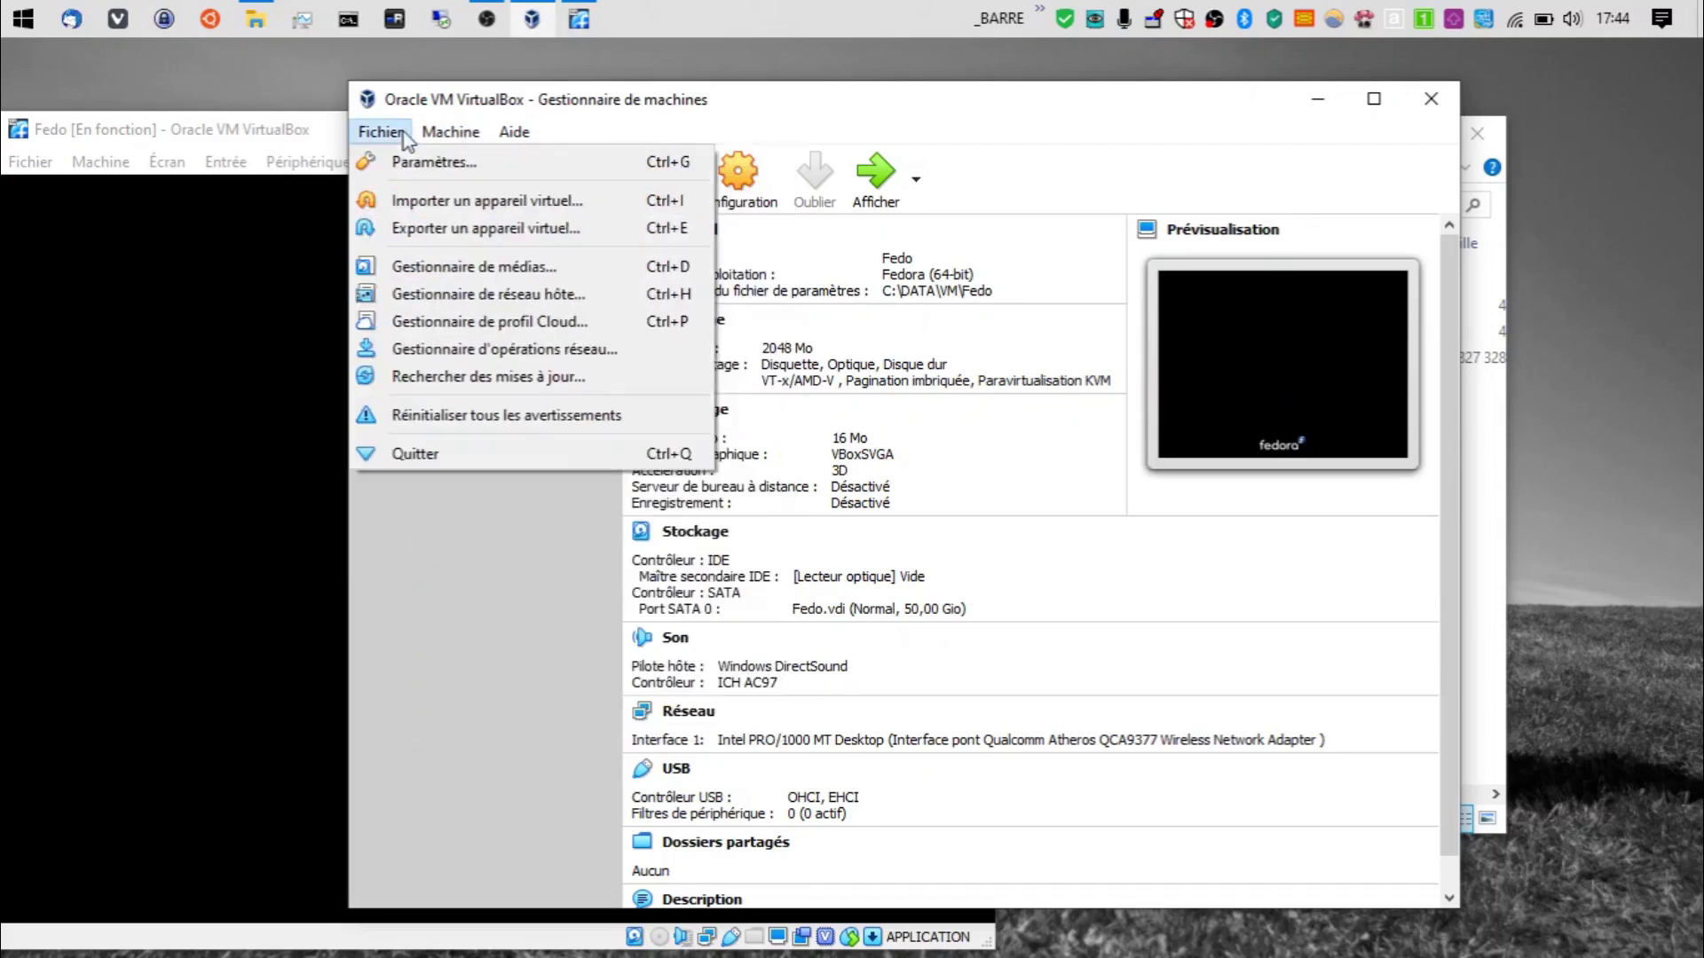
click(416, 266)
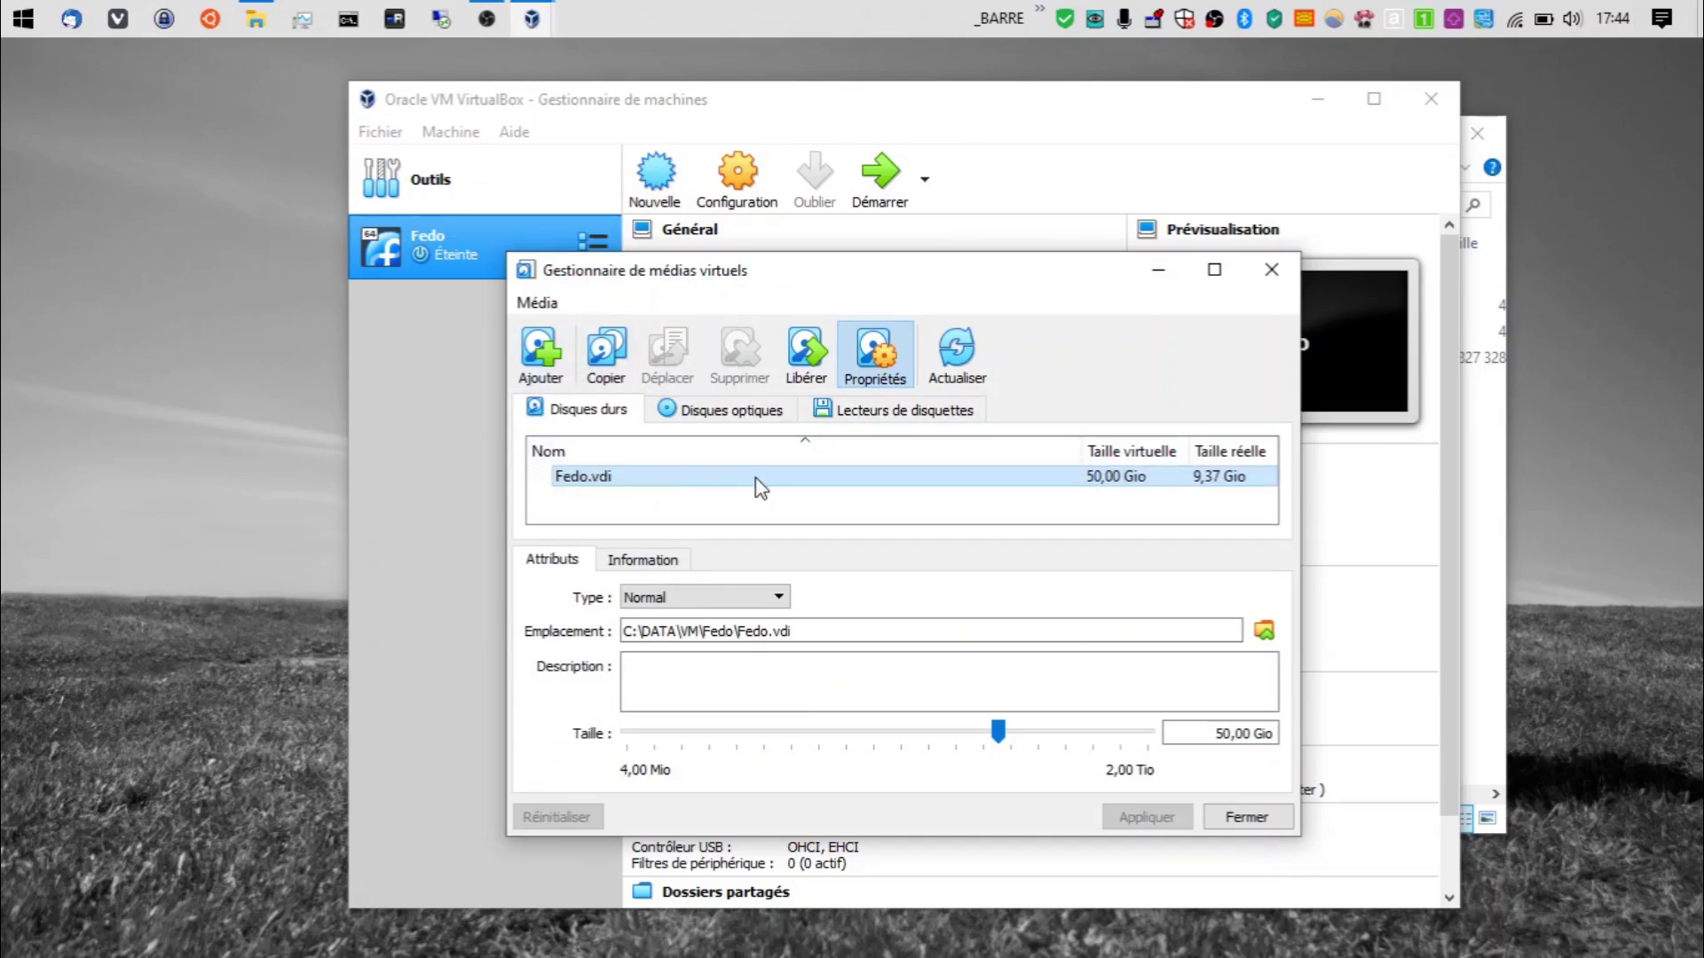
Step: Inspect the Fedo.vdi disk image file in File Explorer and minimize the folder window
click(1493, 526)
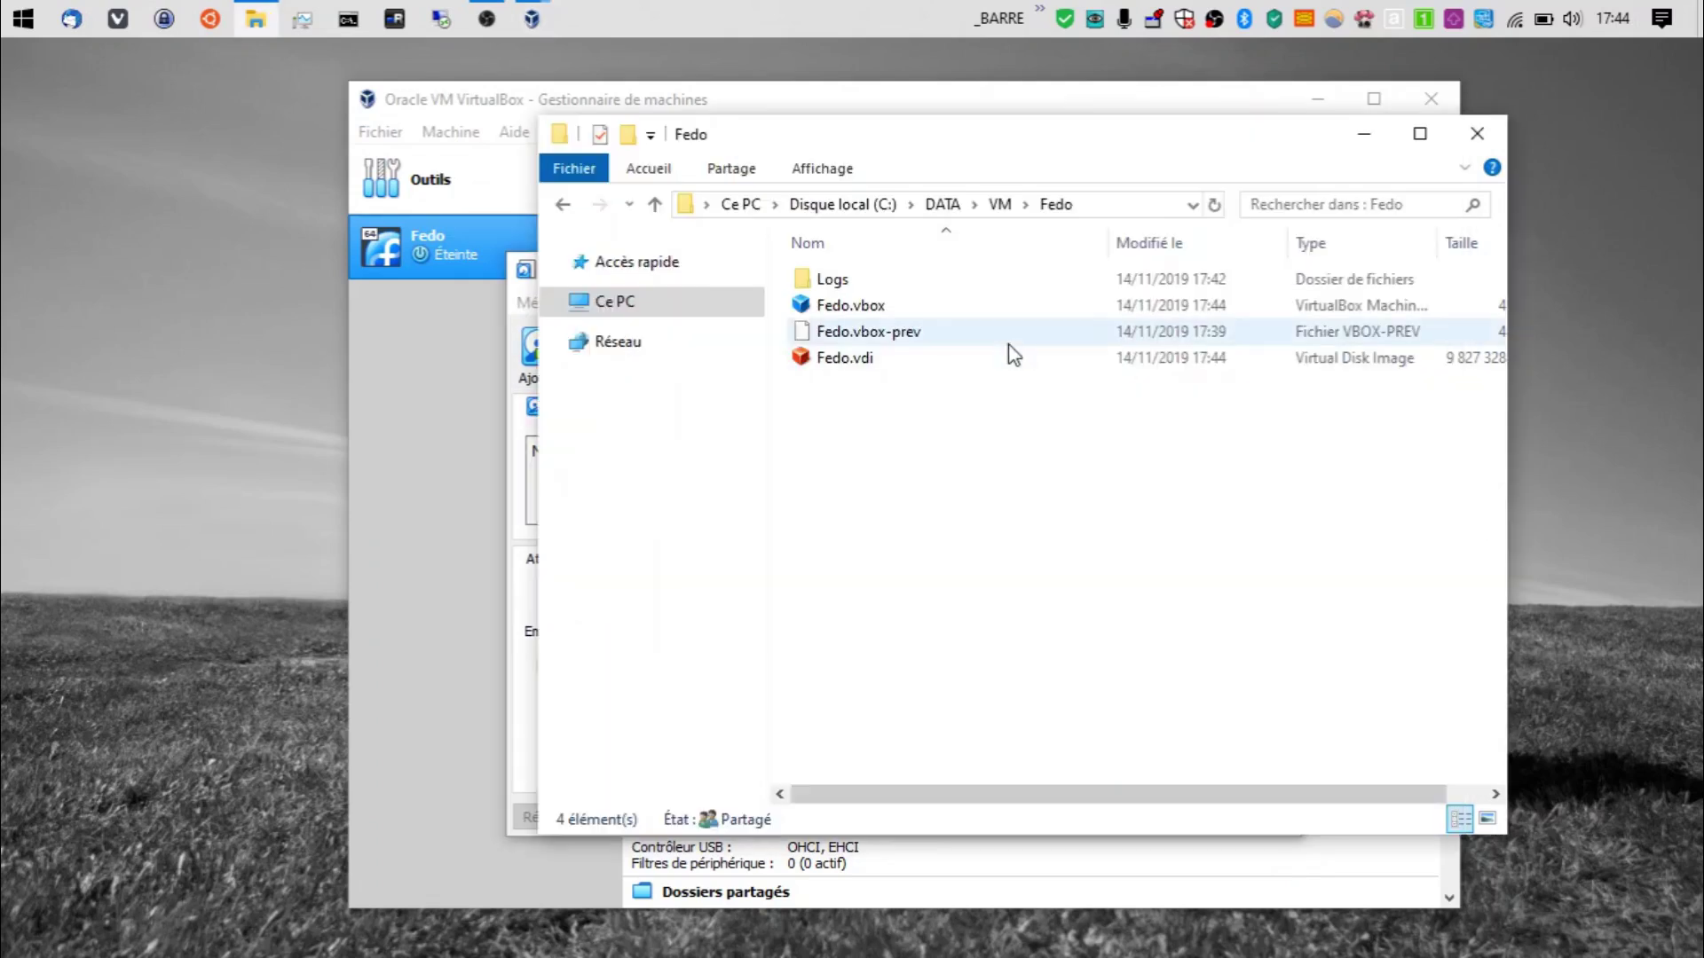
click(867, 356)
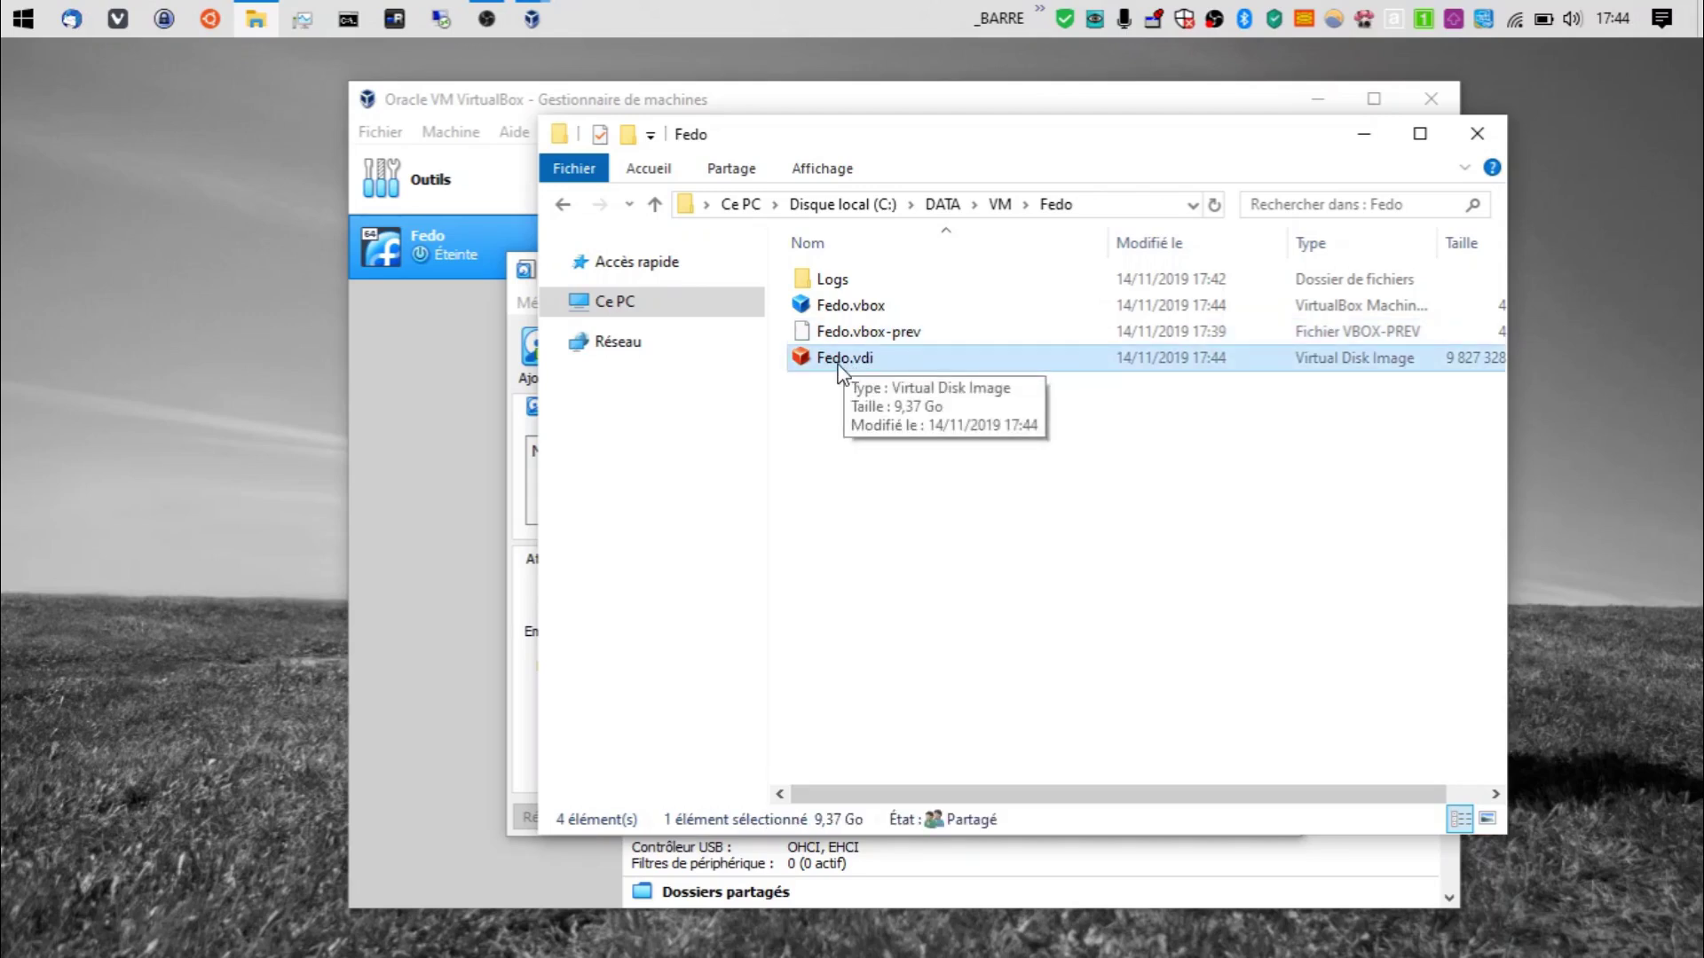
click(1364, 133)
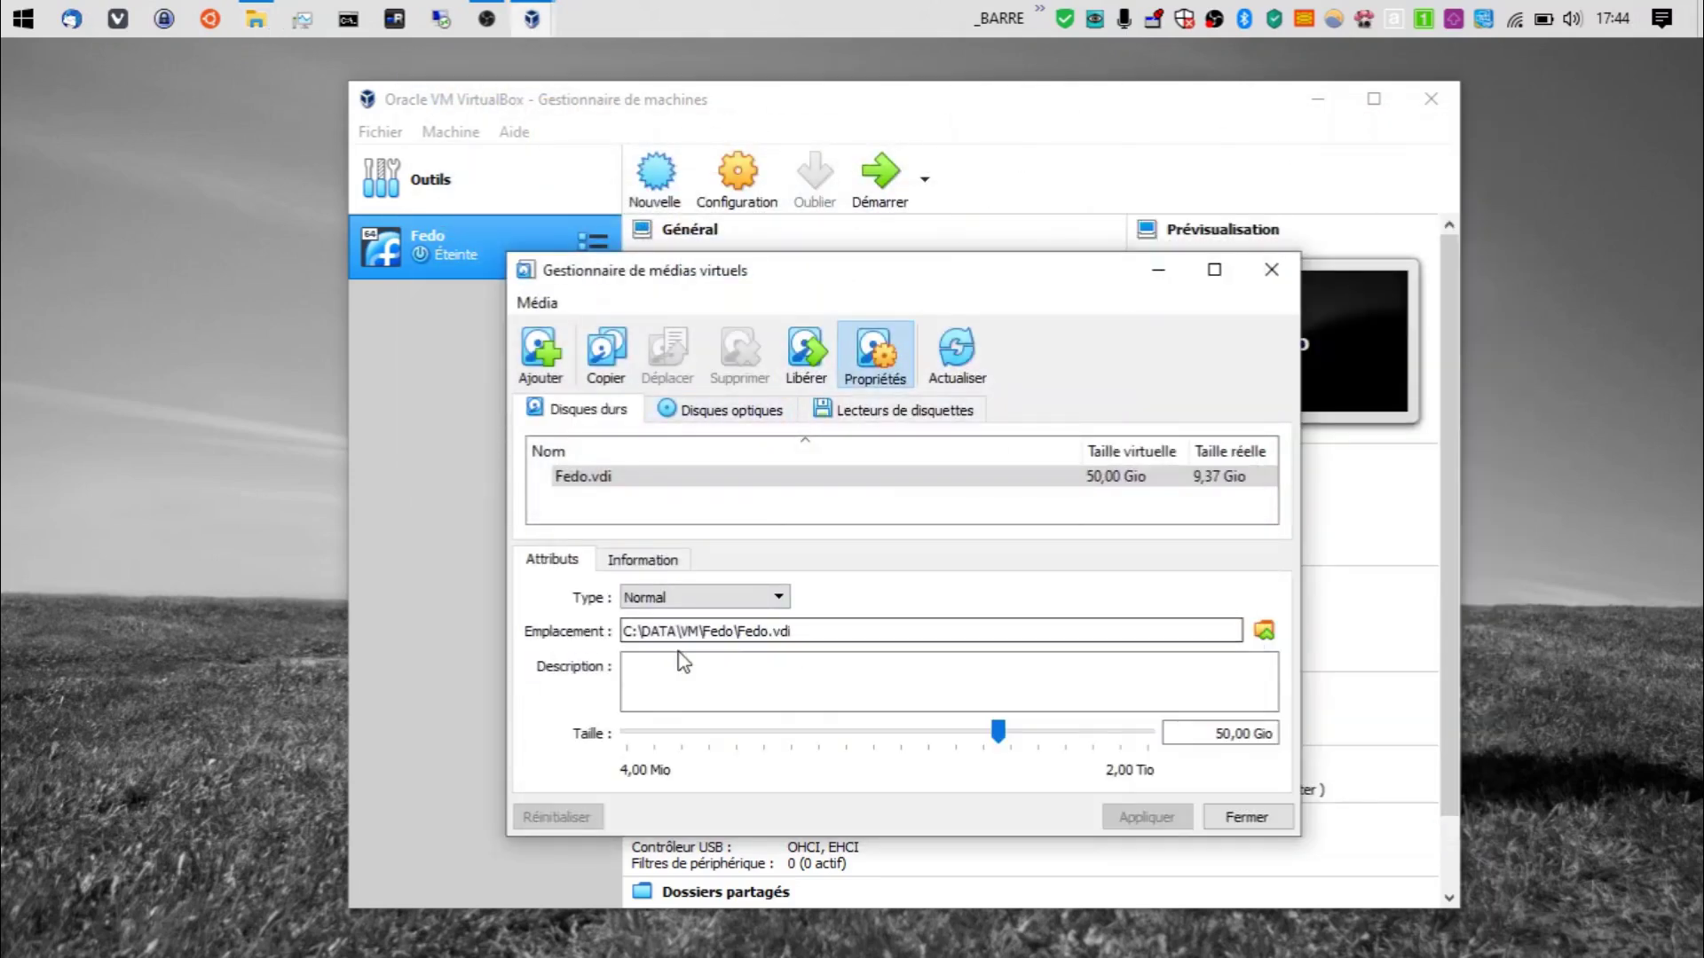
Step: View the Fedo.vdi disk's format and storage information, highlight its UUID, and close the media manager
click(644, 562)
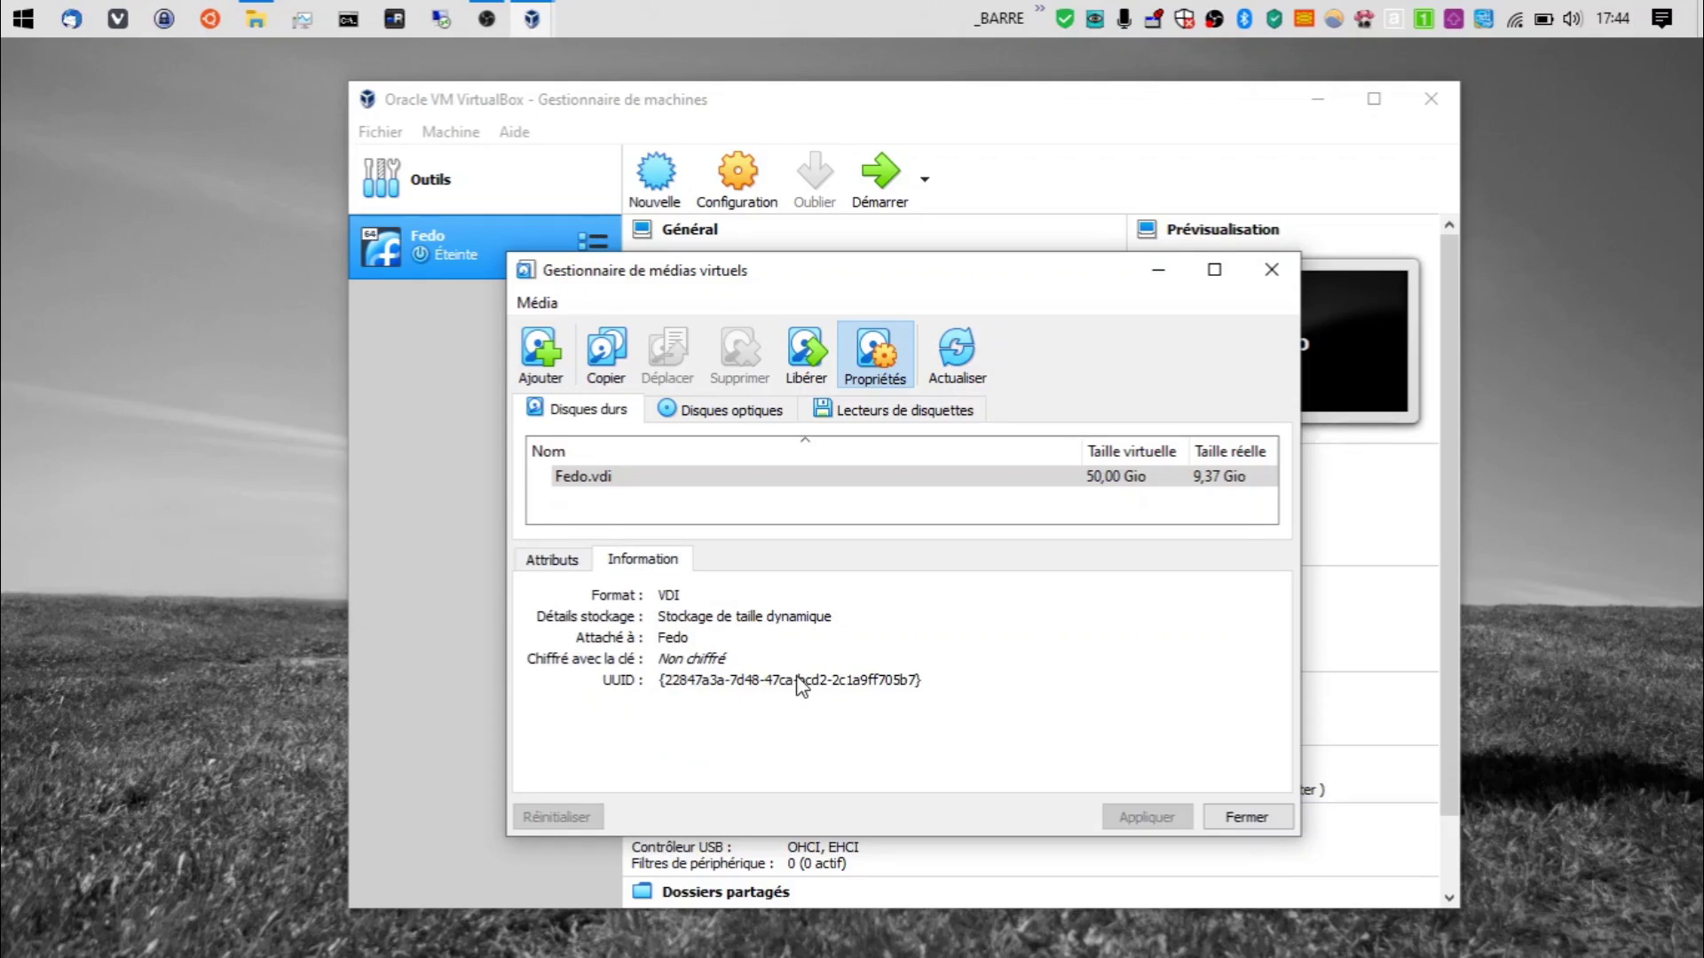
triple_click(725, 685)
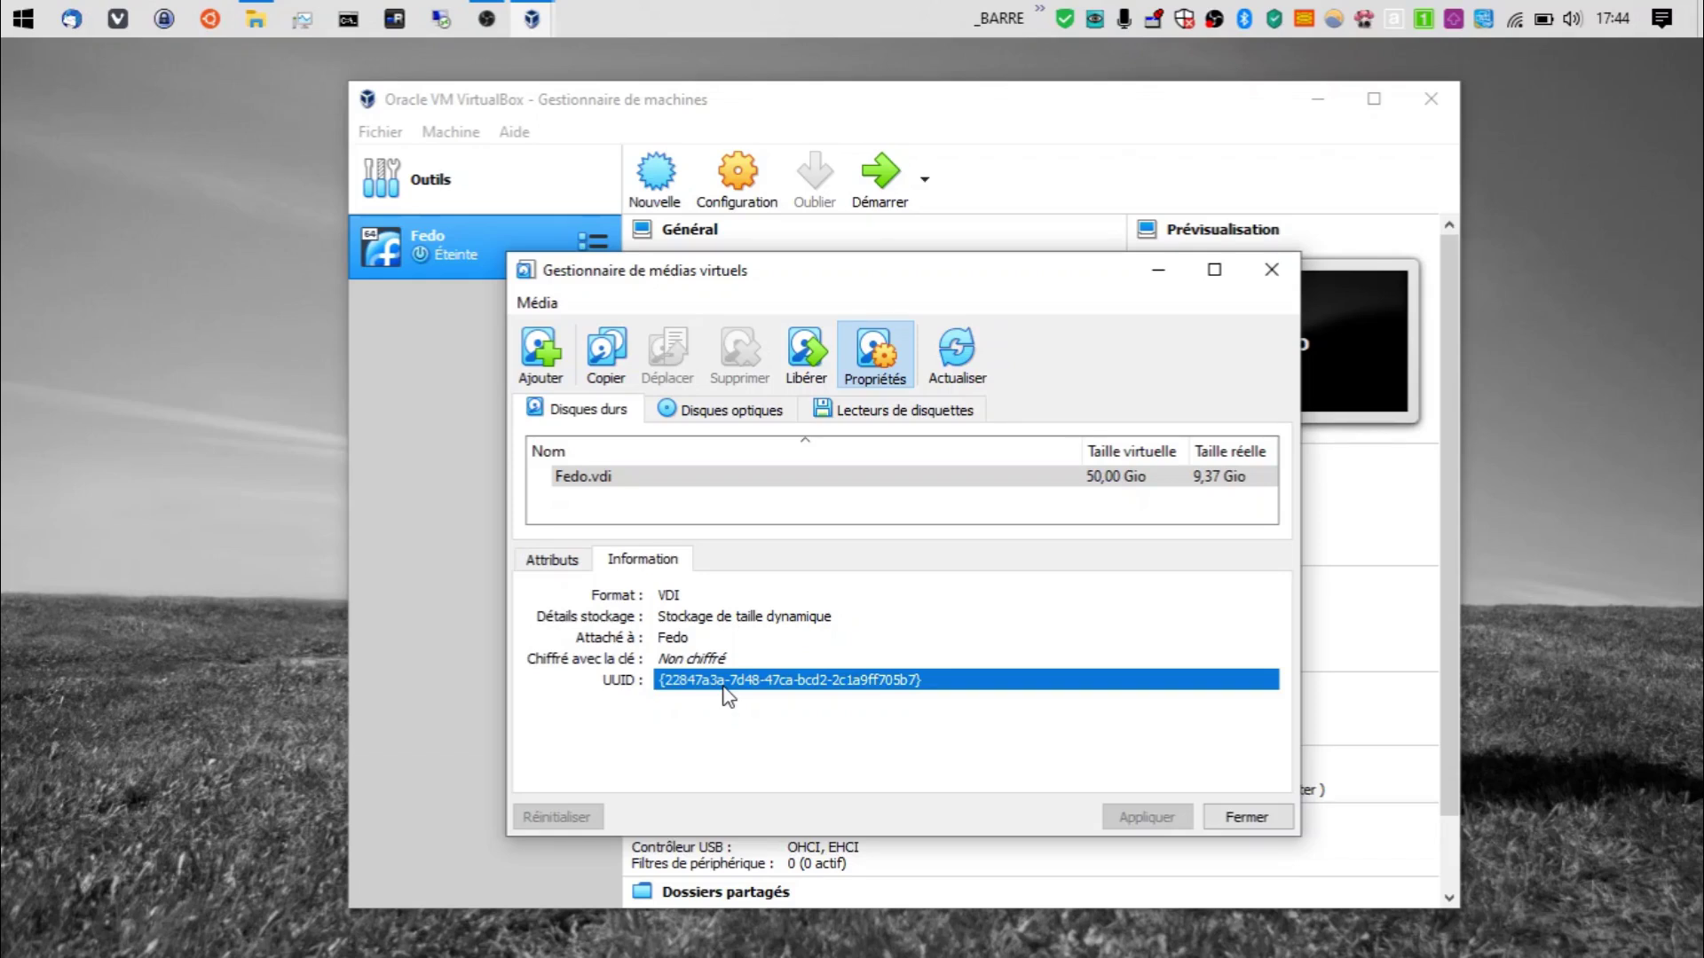
mouse_move(679, 488)
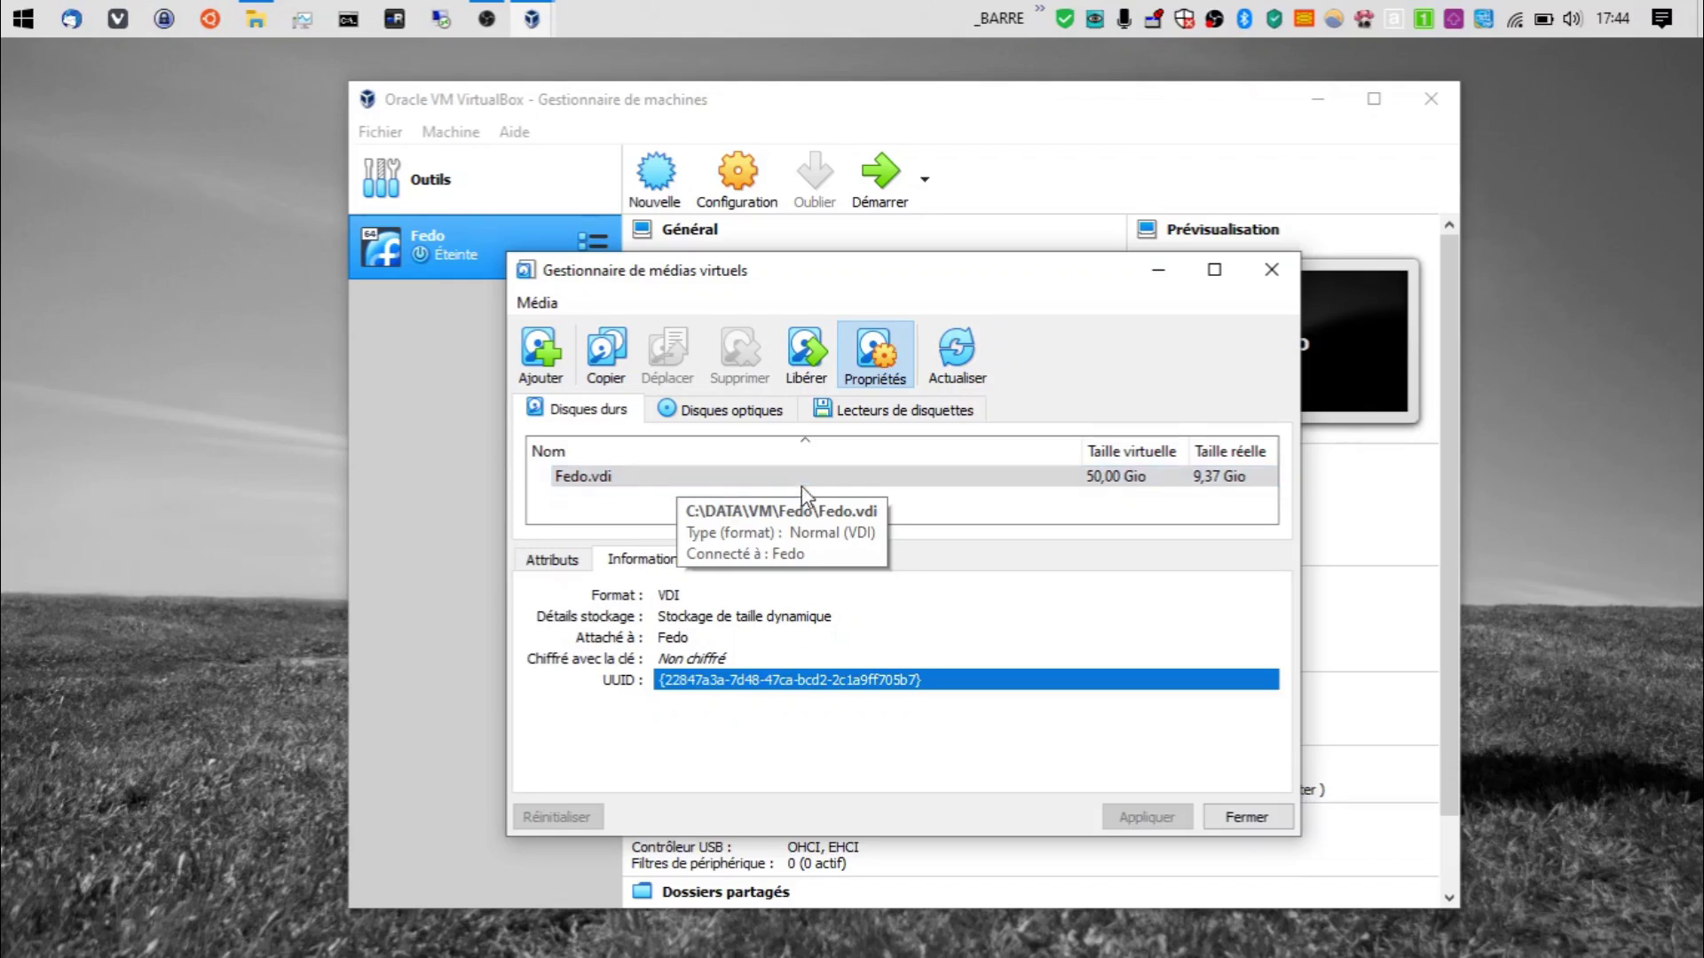
mouse_move(819, 485)
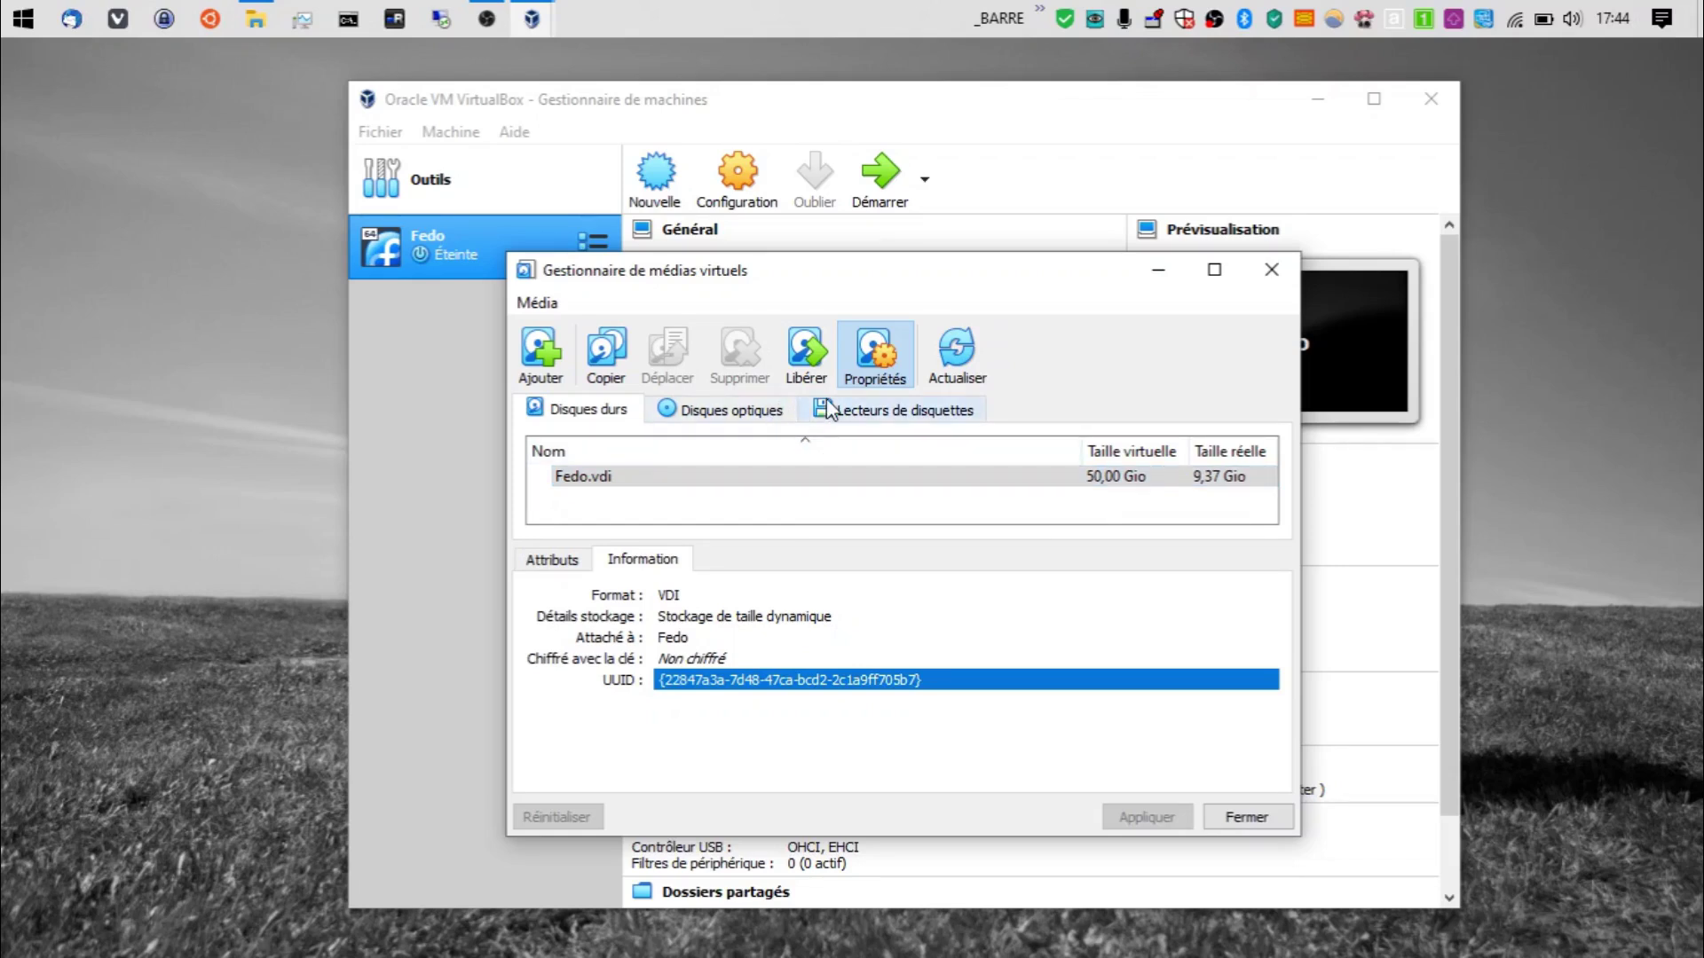
click(1281, 283)
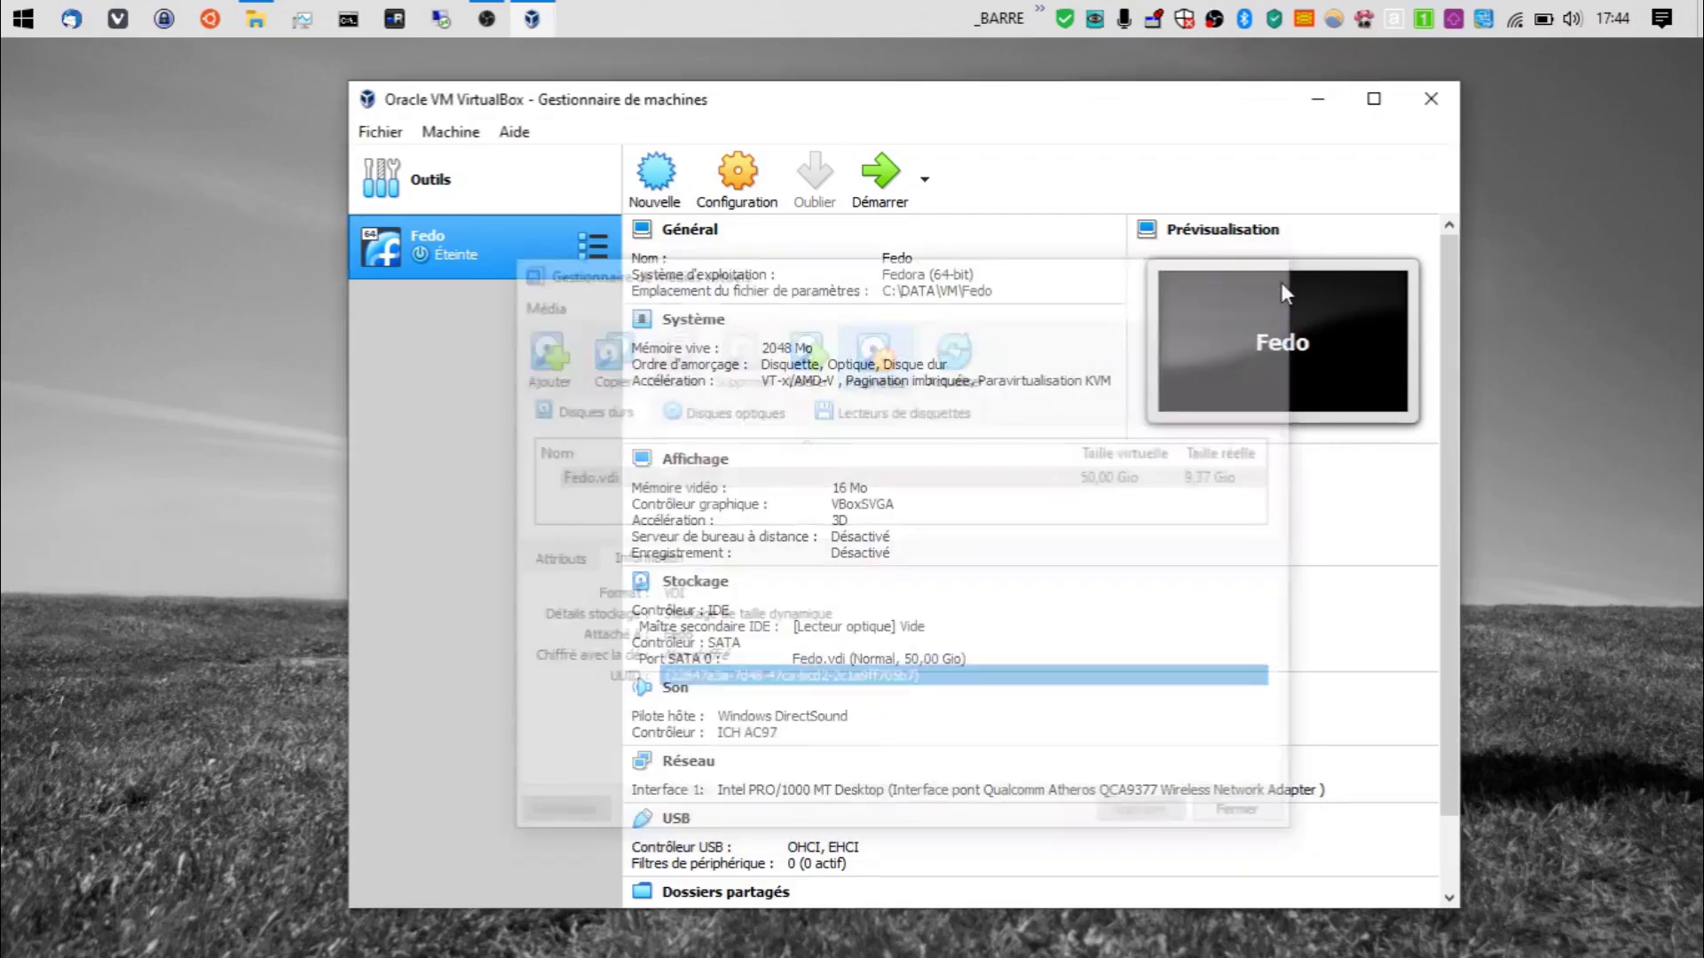
Step: Switch to File Explorer and set Bloc-notes as the default application for Fedo.vbox through its file properties
click(255, 17)
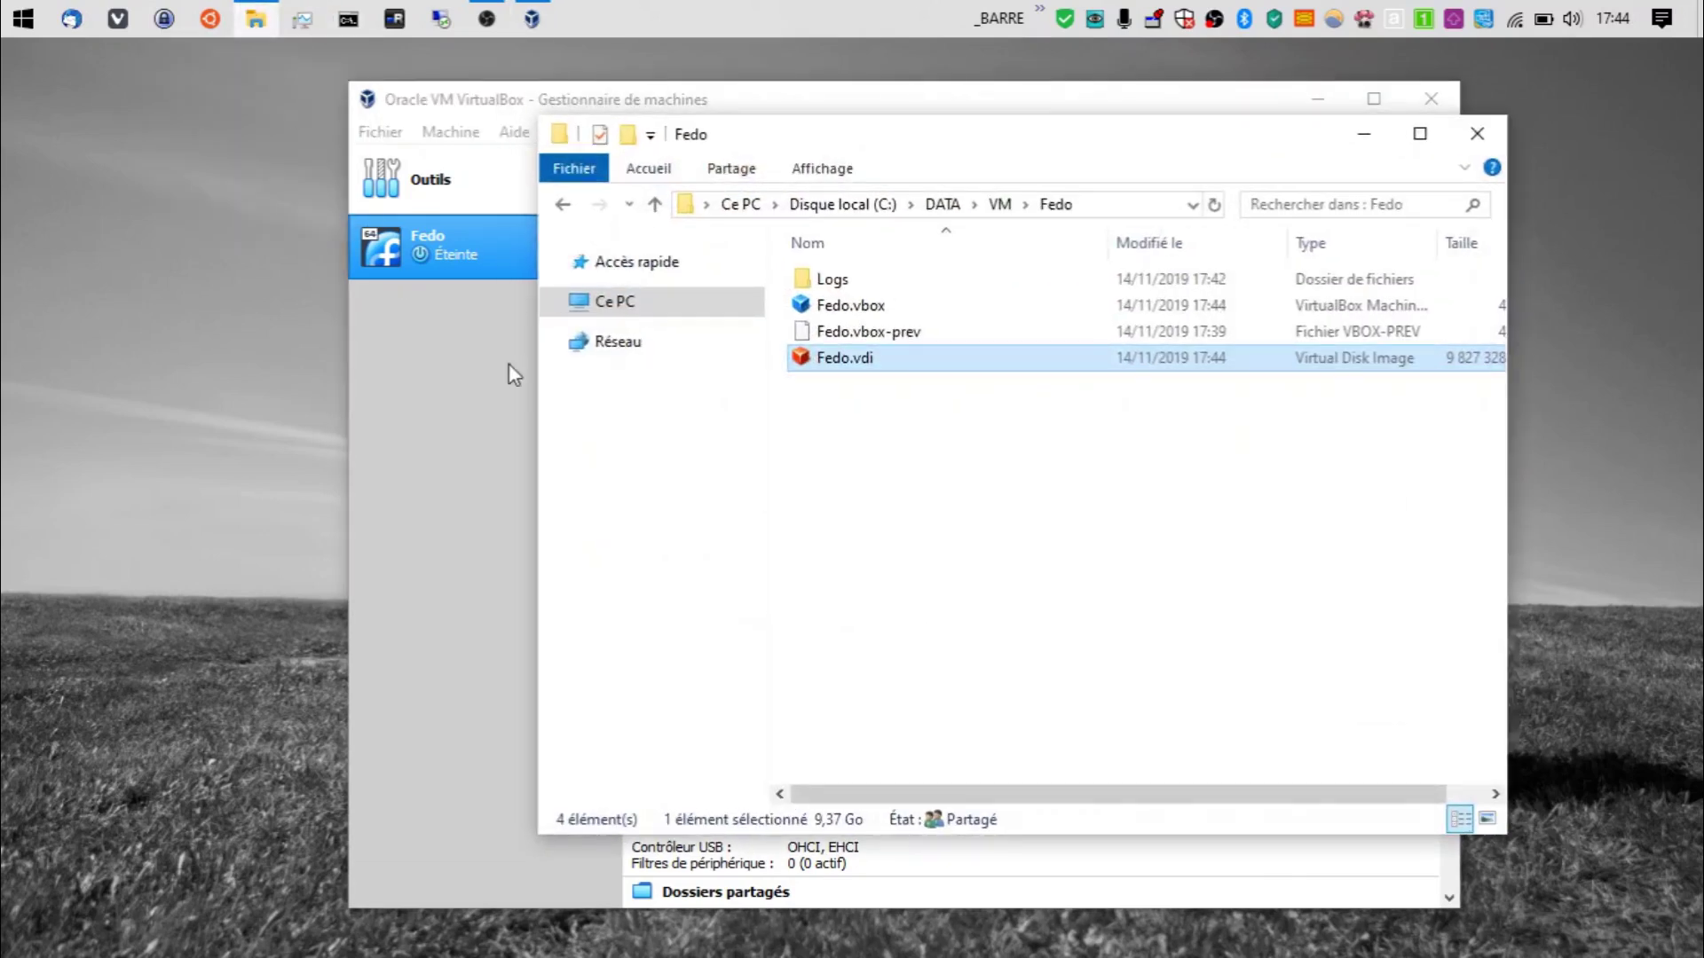
click(867, 316)
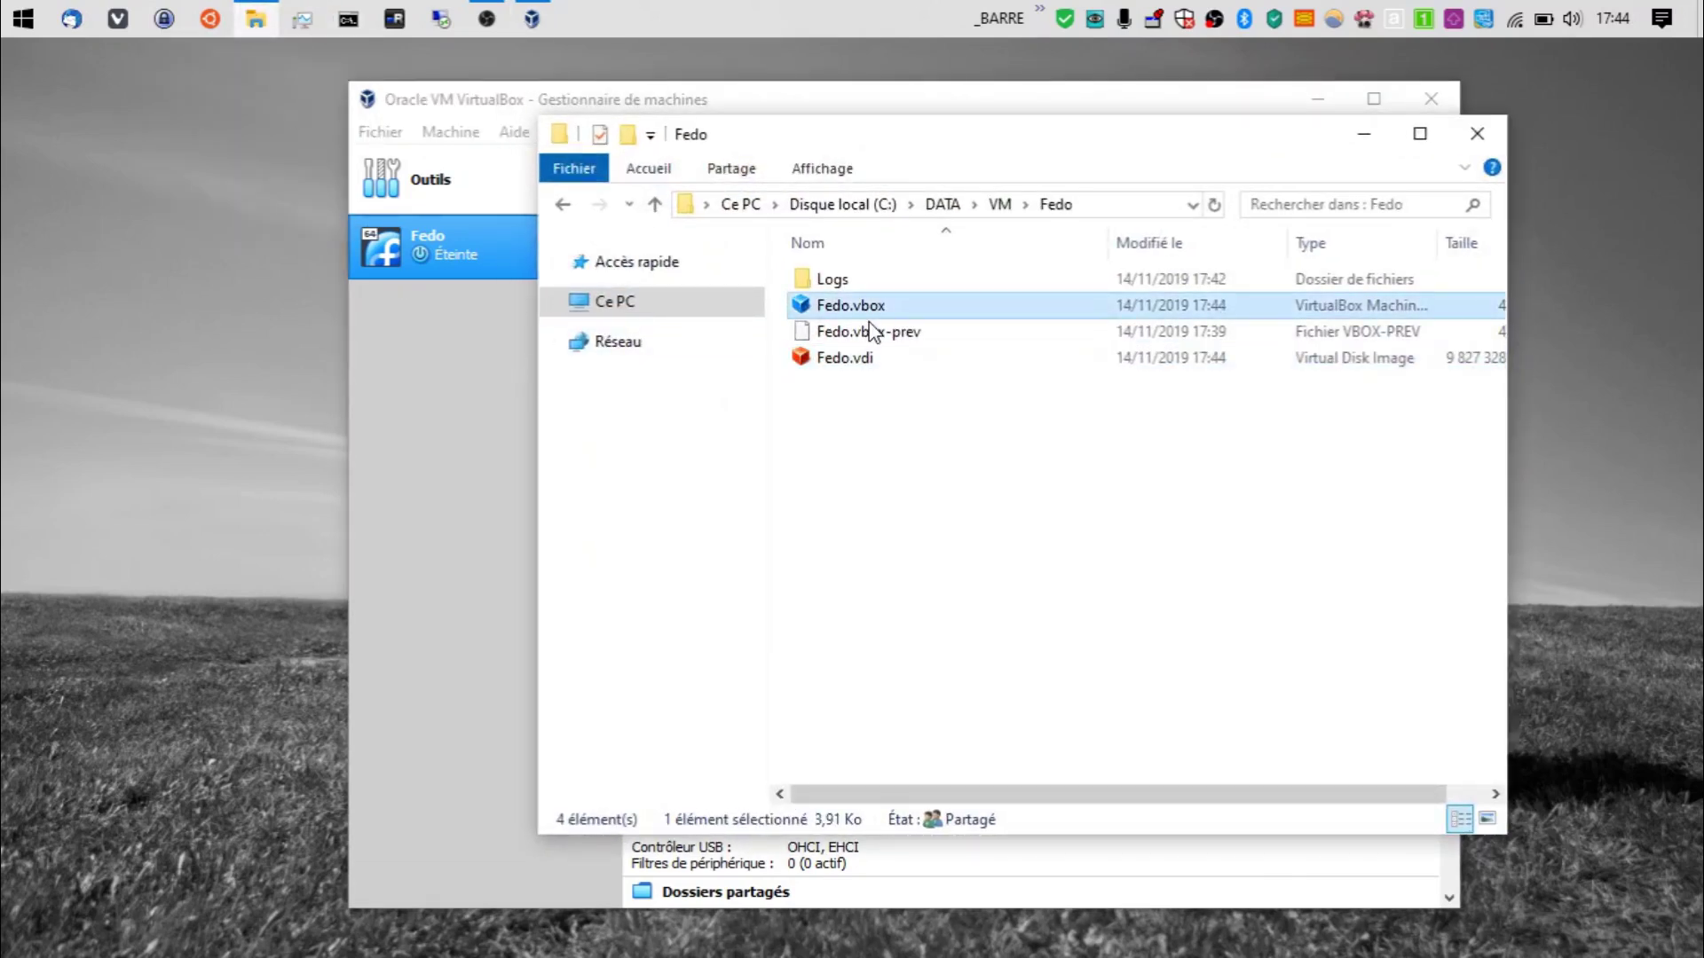
right_click(867, 318)
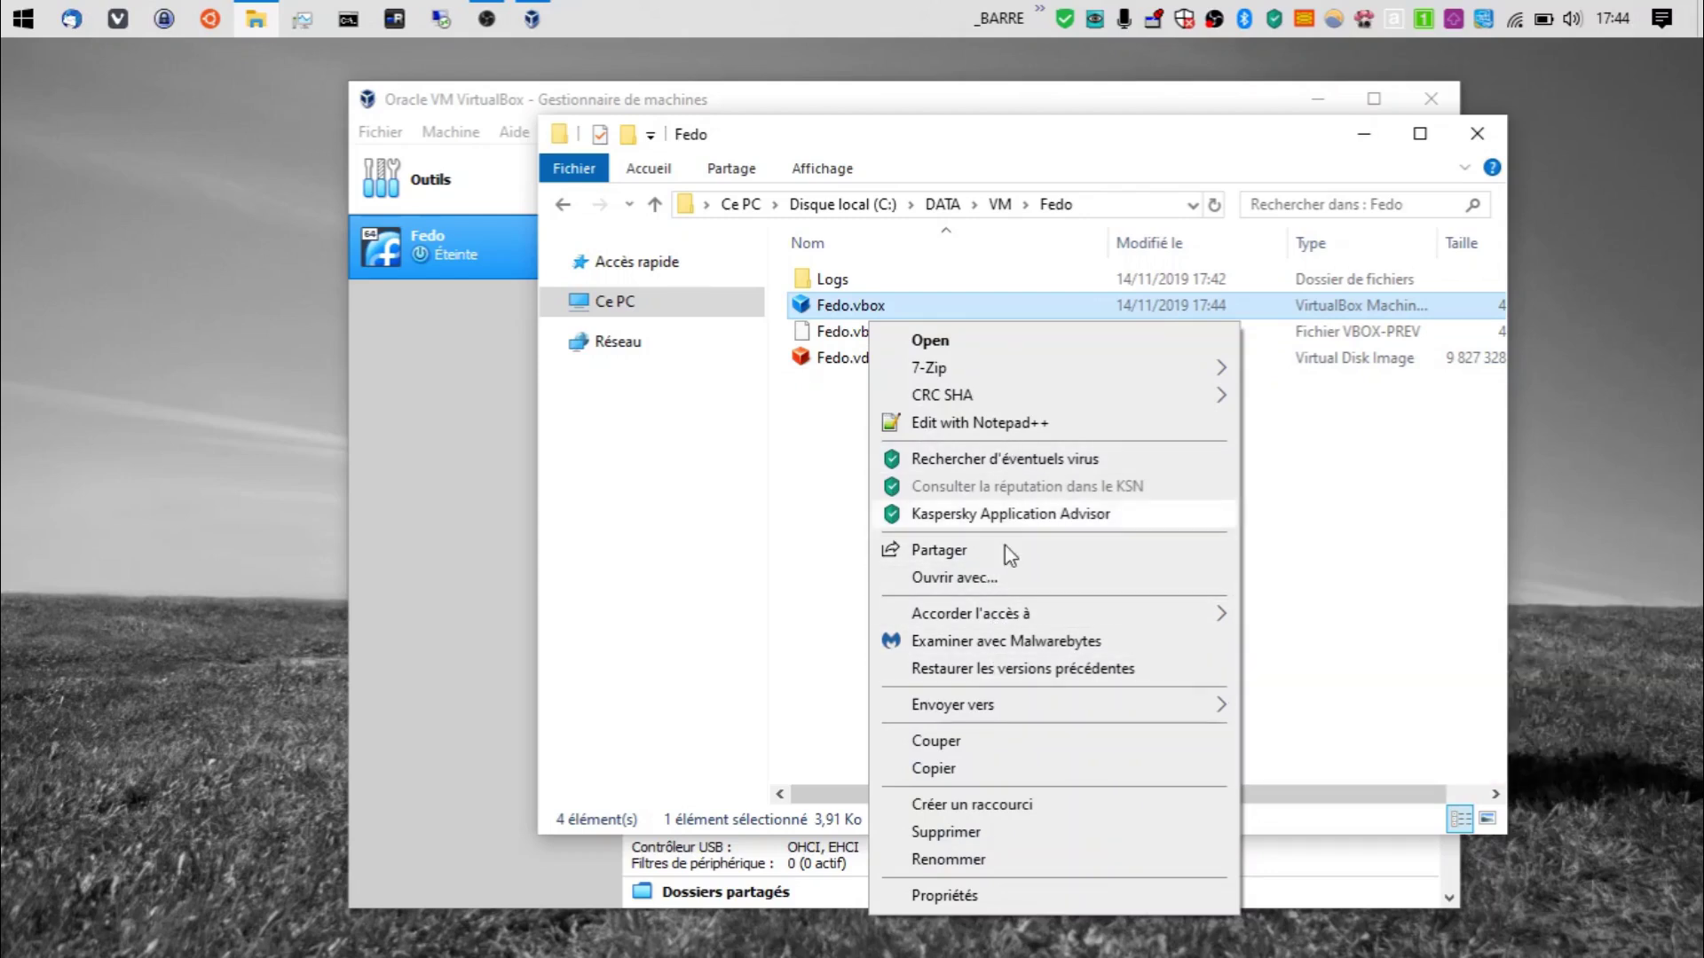
mouse_move(1019, 619)
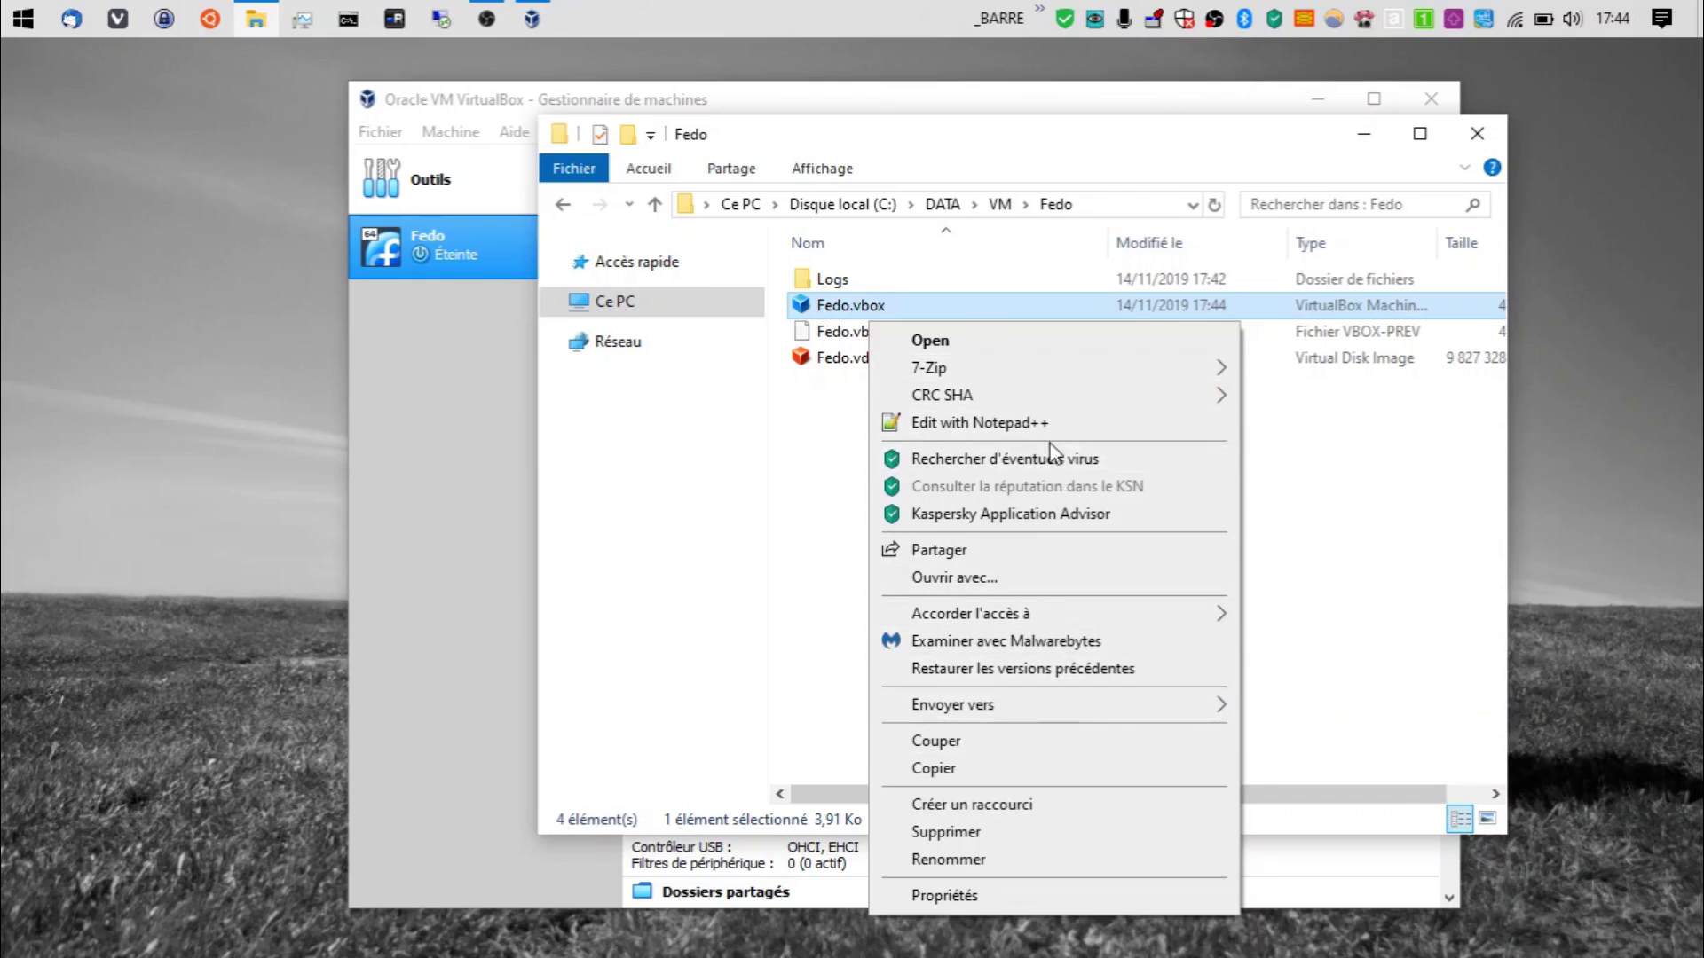
click(994, 898)
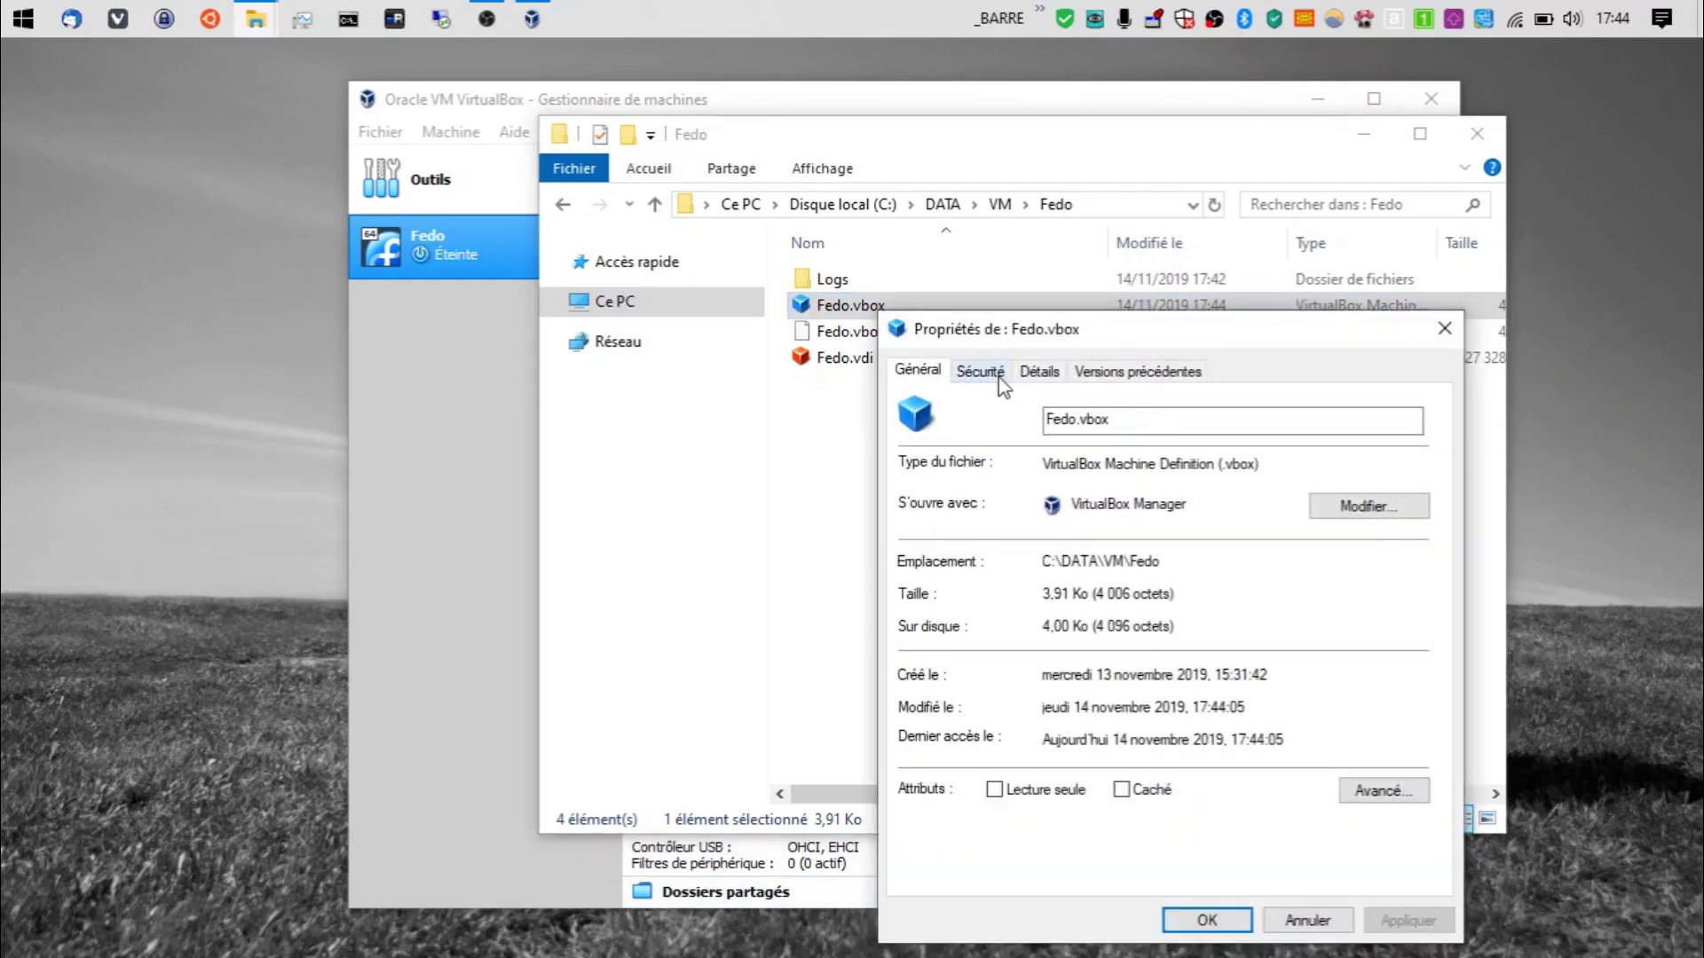
click(1355, 519)
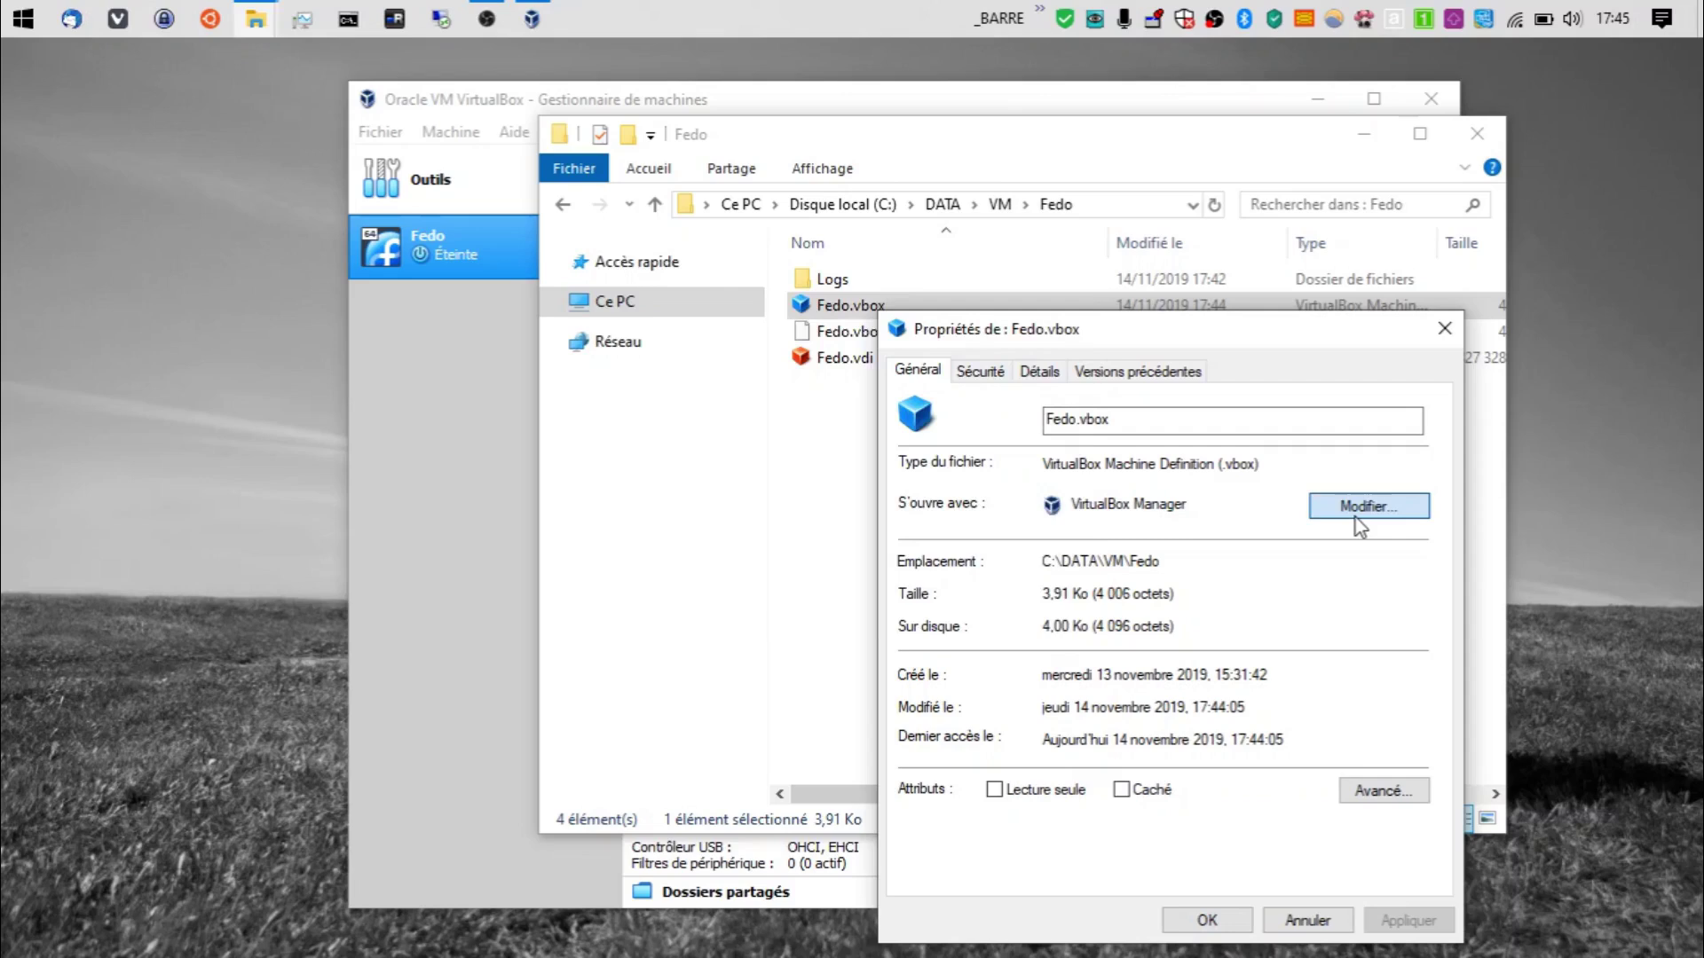
click(770, 532)
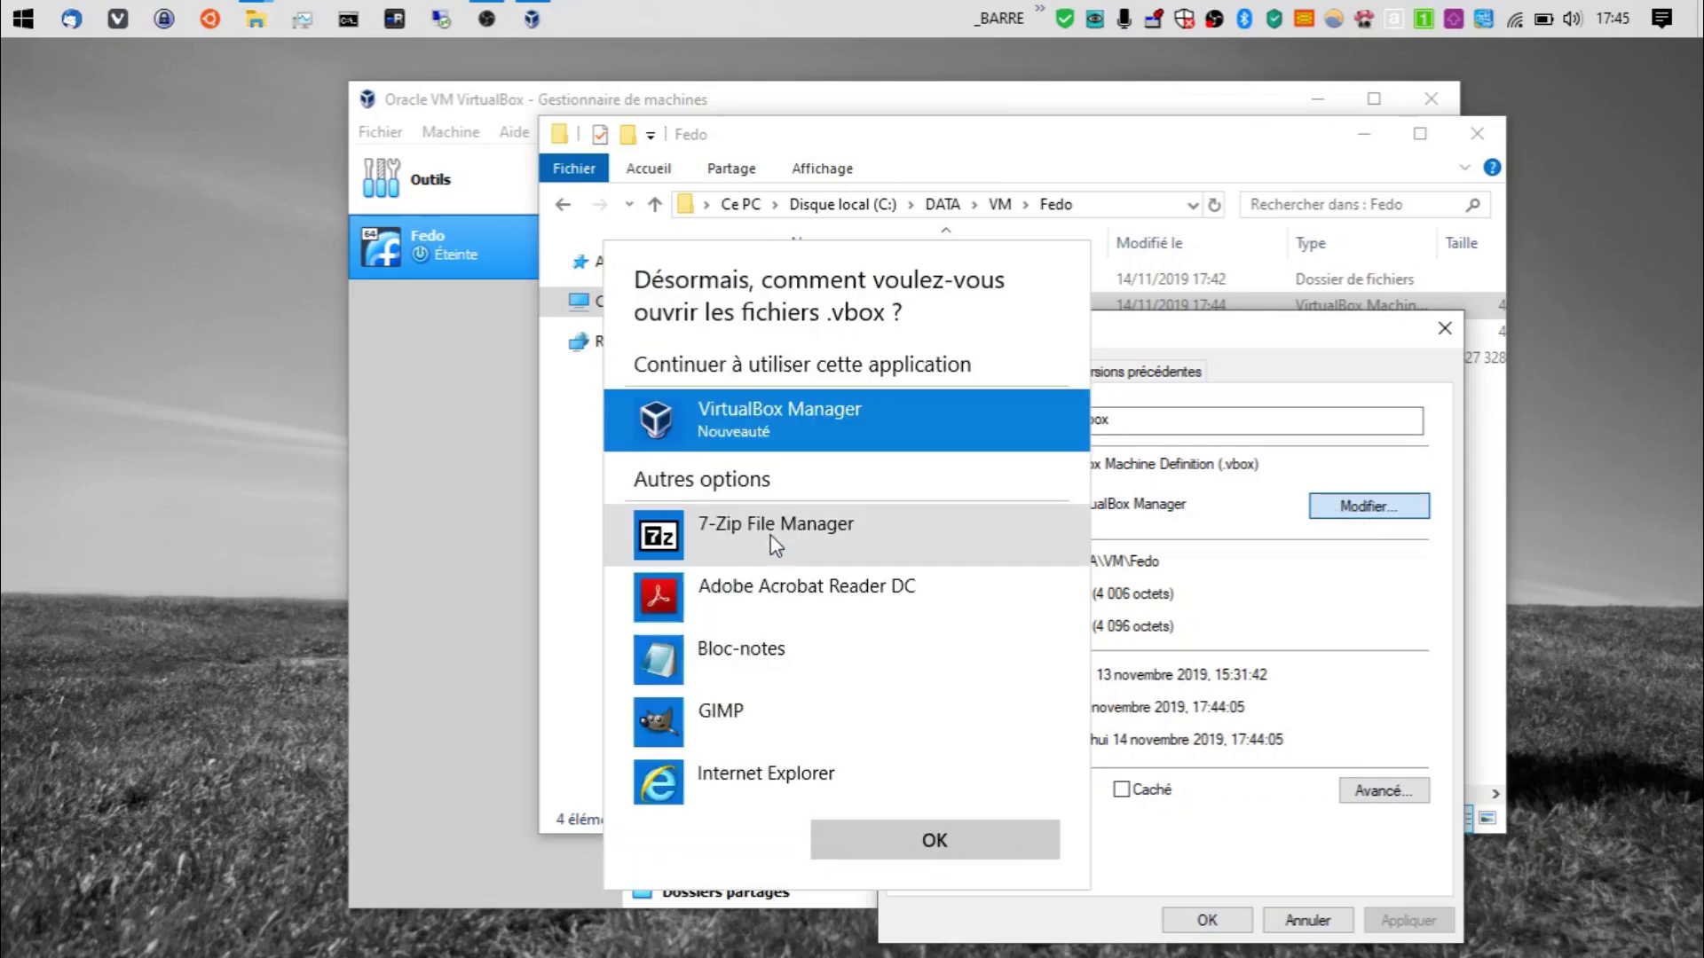
double_click(740, 658)
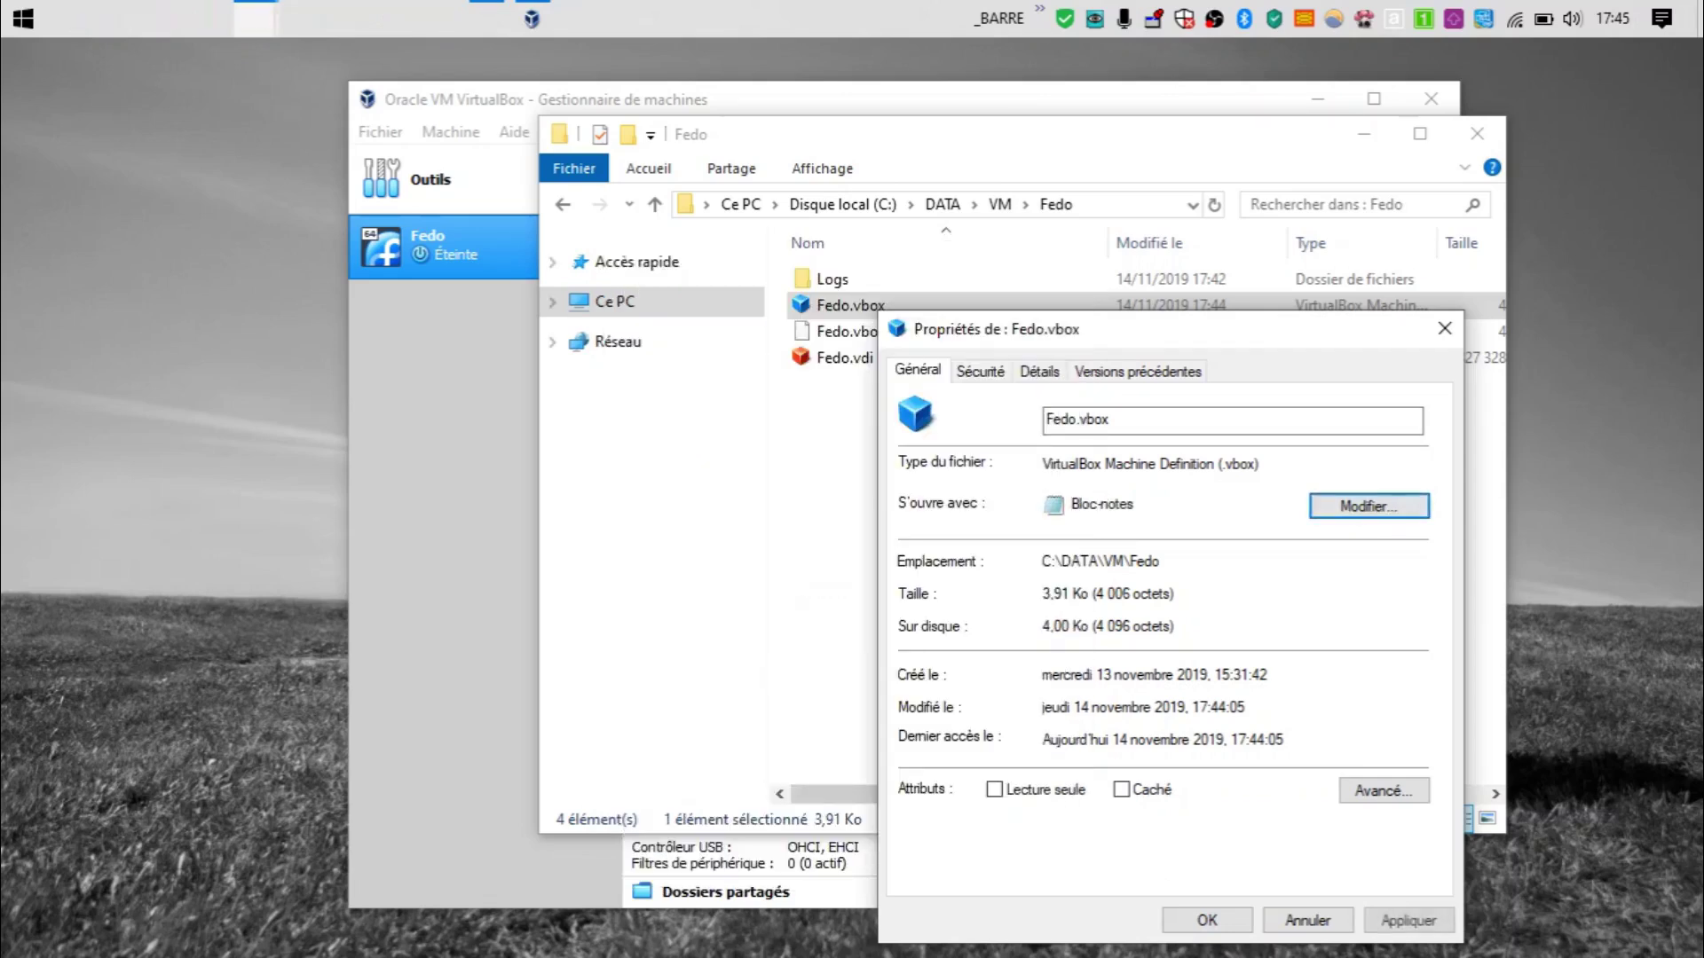
click(1222, 914)
Step: Open Fedo.vbox, examine the machine's XML definition from media registry to storage controllers, and close the file
double_click(886, 298)
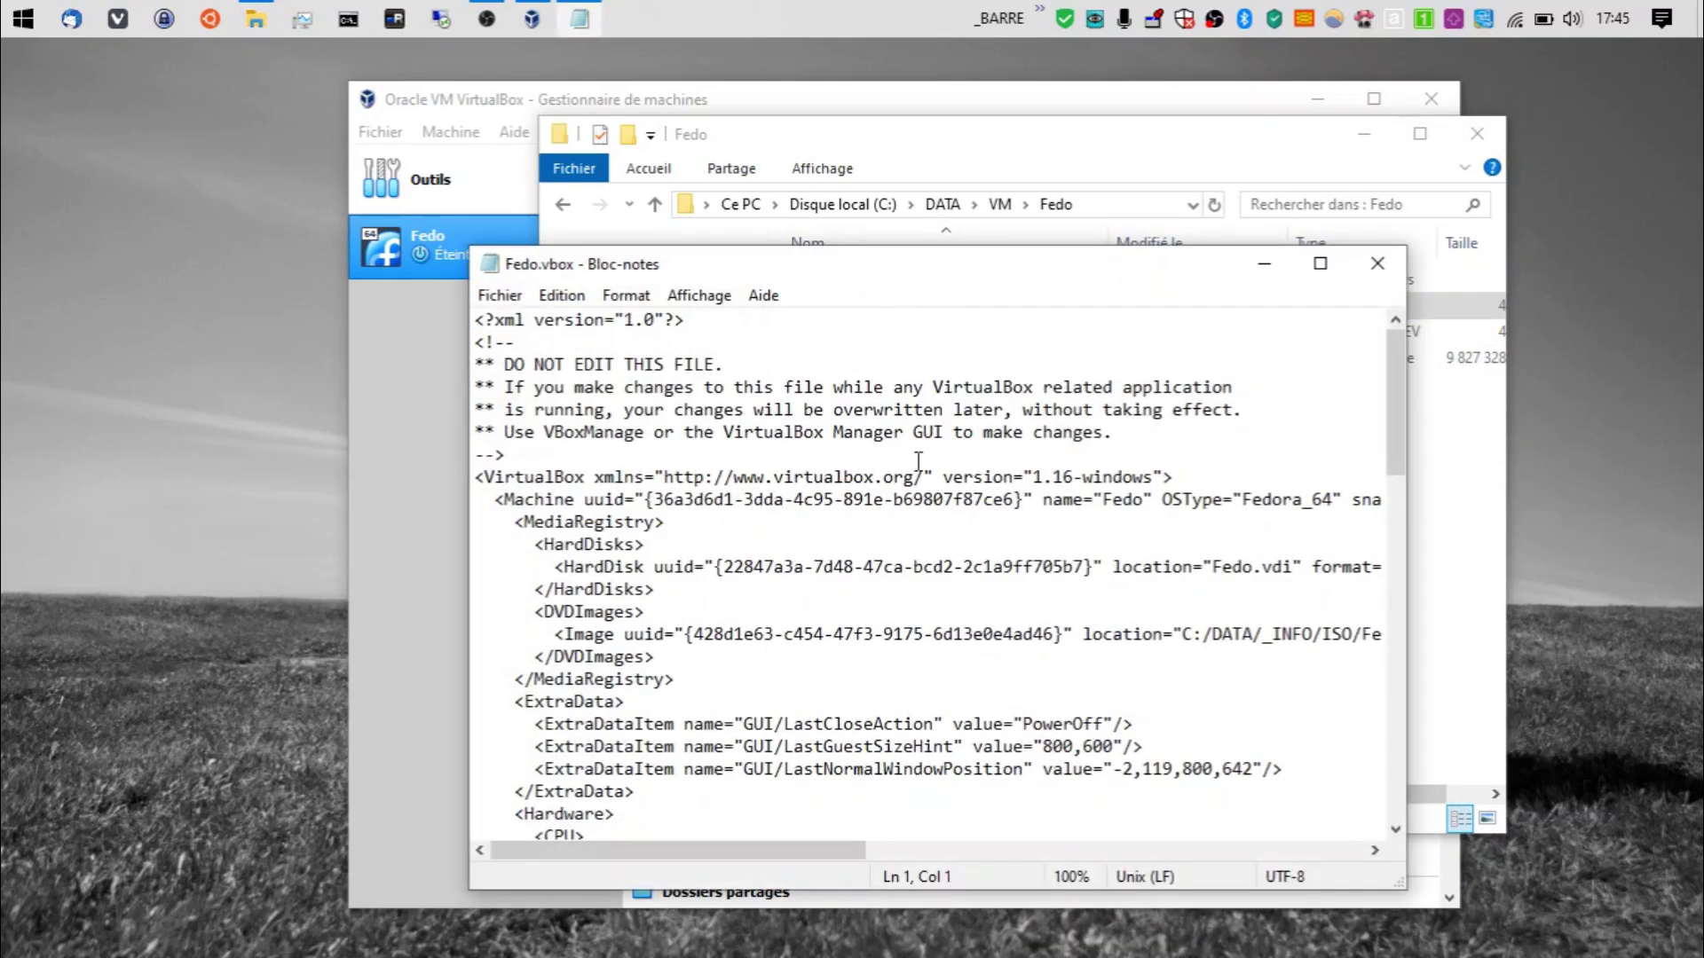
click(1320, 264)
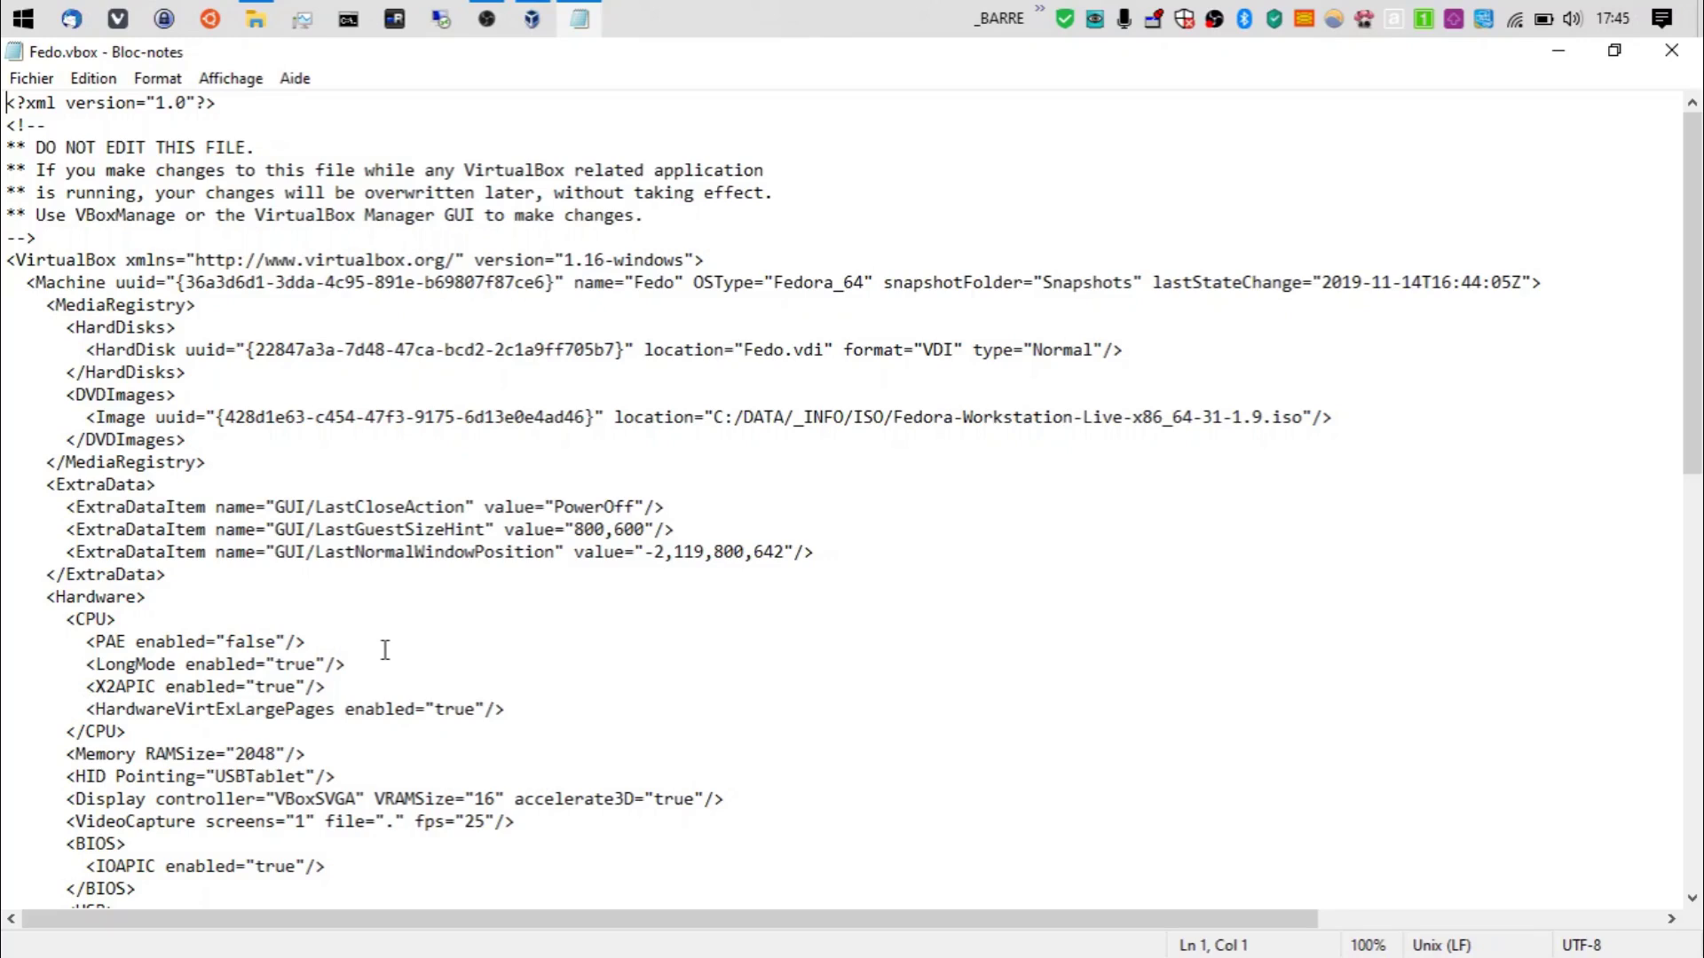
click(1695, 792)
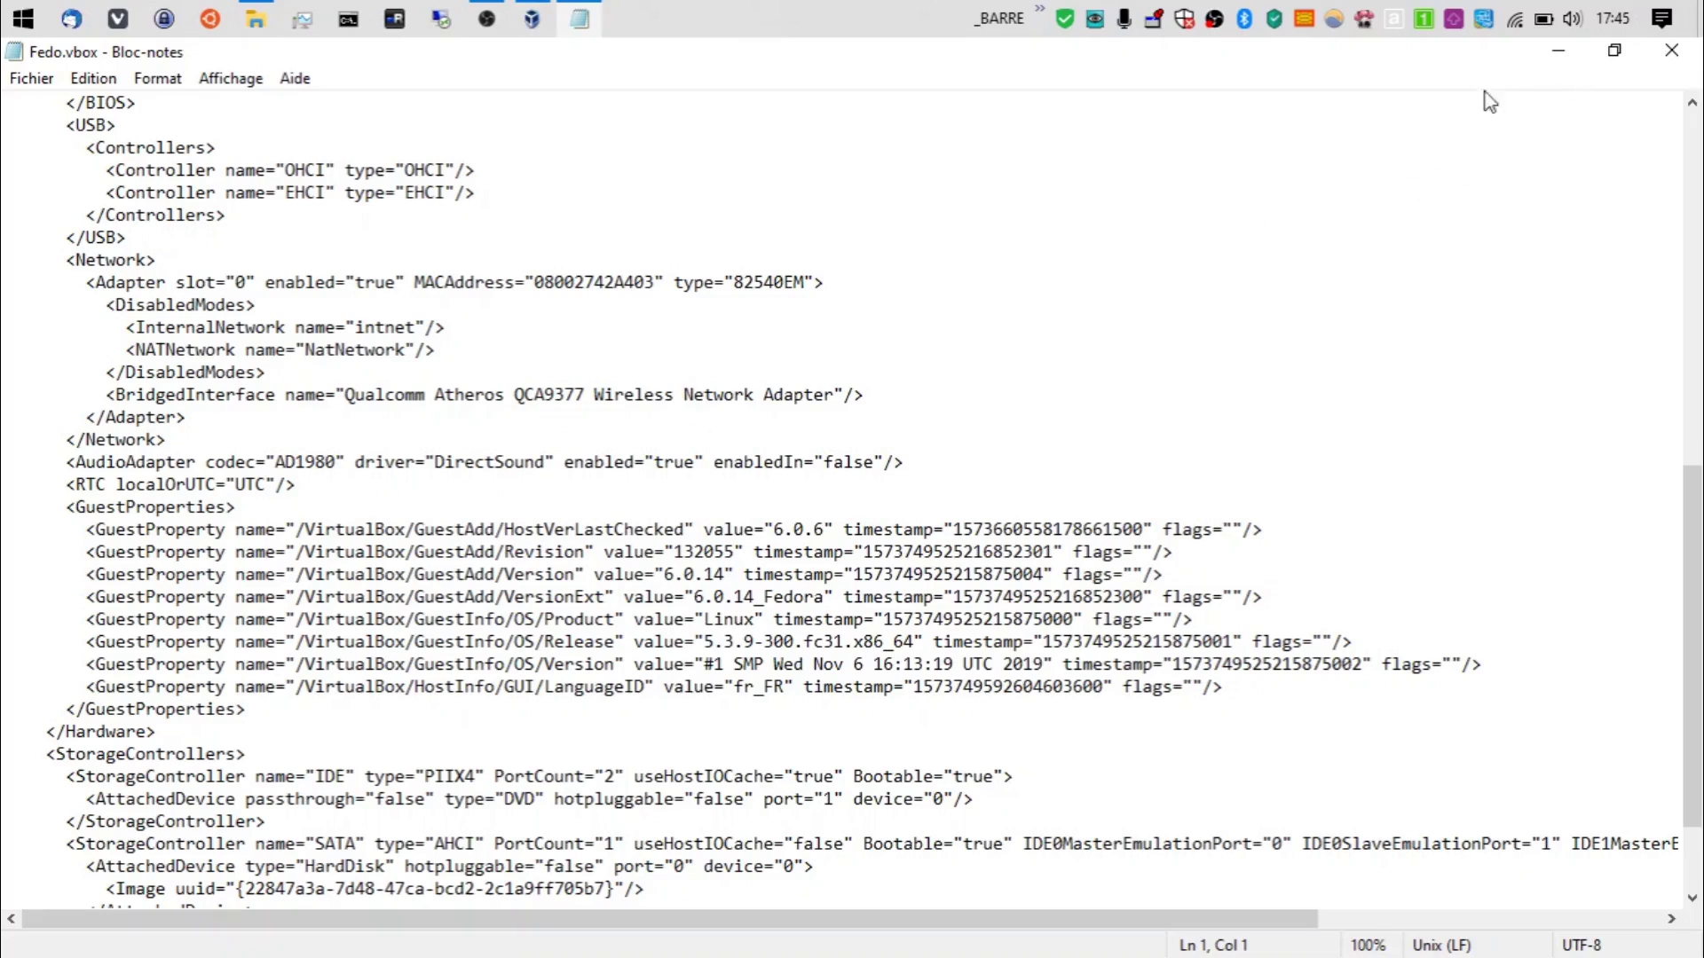
click(1672, 49)
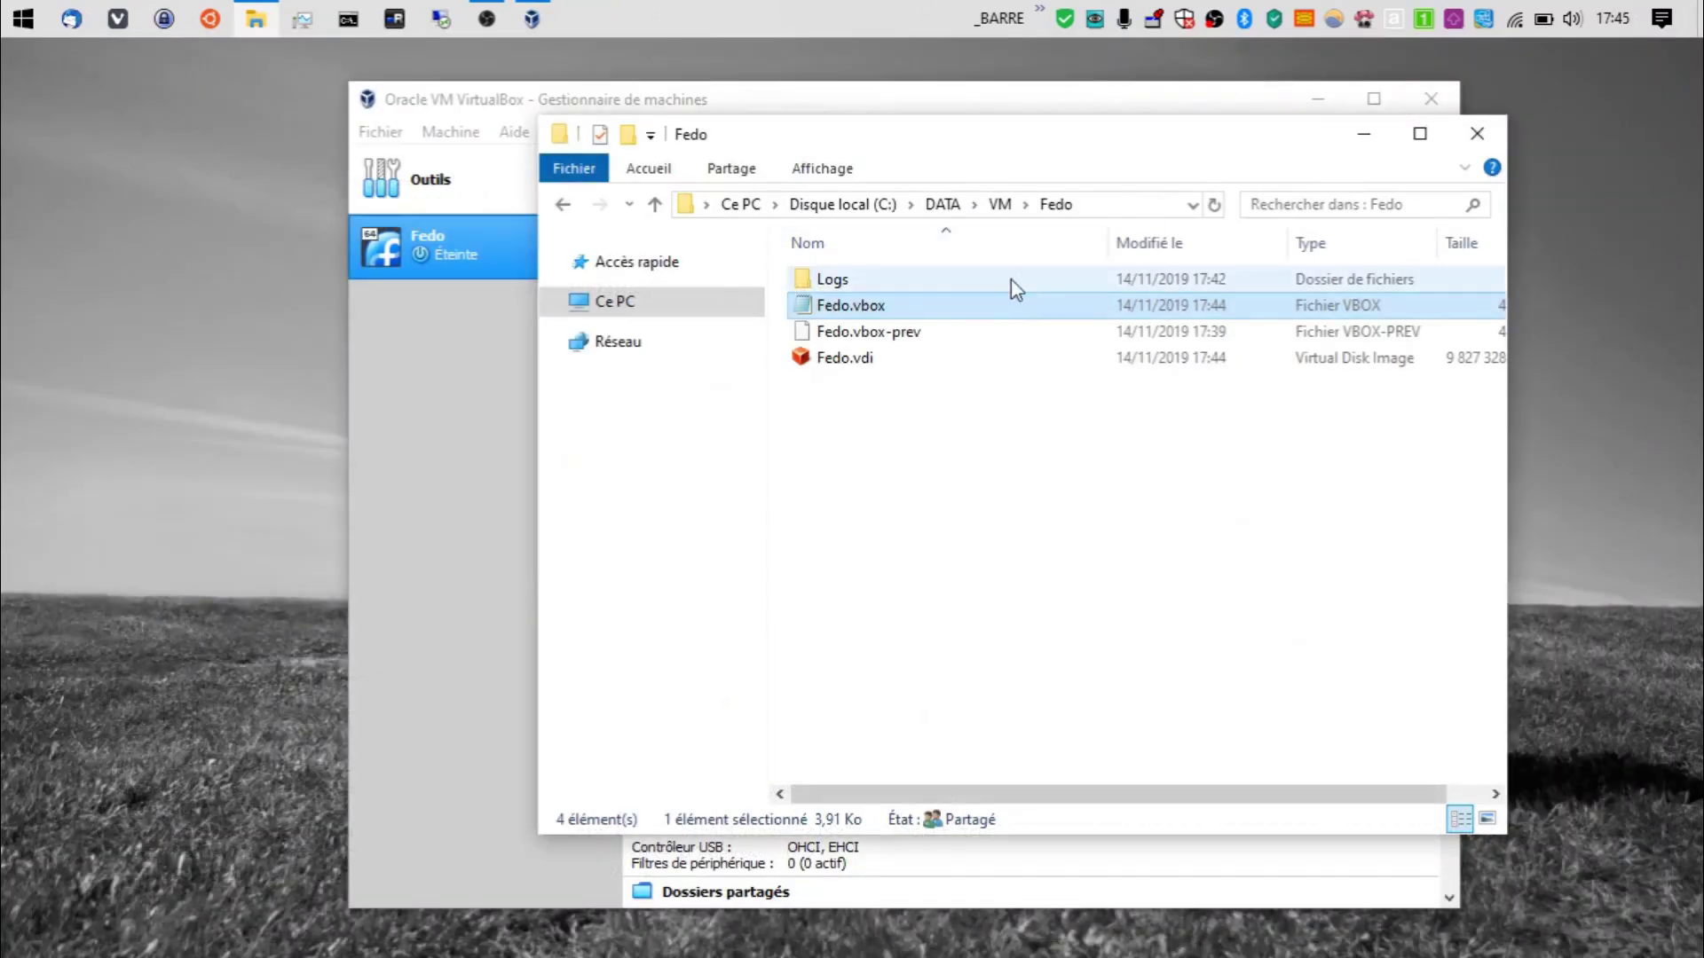
Step: Set VirtualBox Manager as the default application for .vbox files again through the properties of Fedo.vbox
right_click(949, 306)
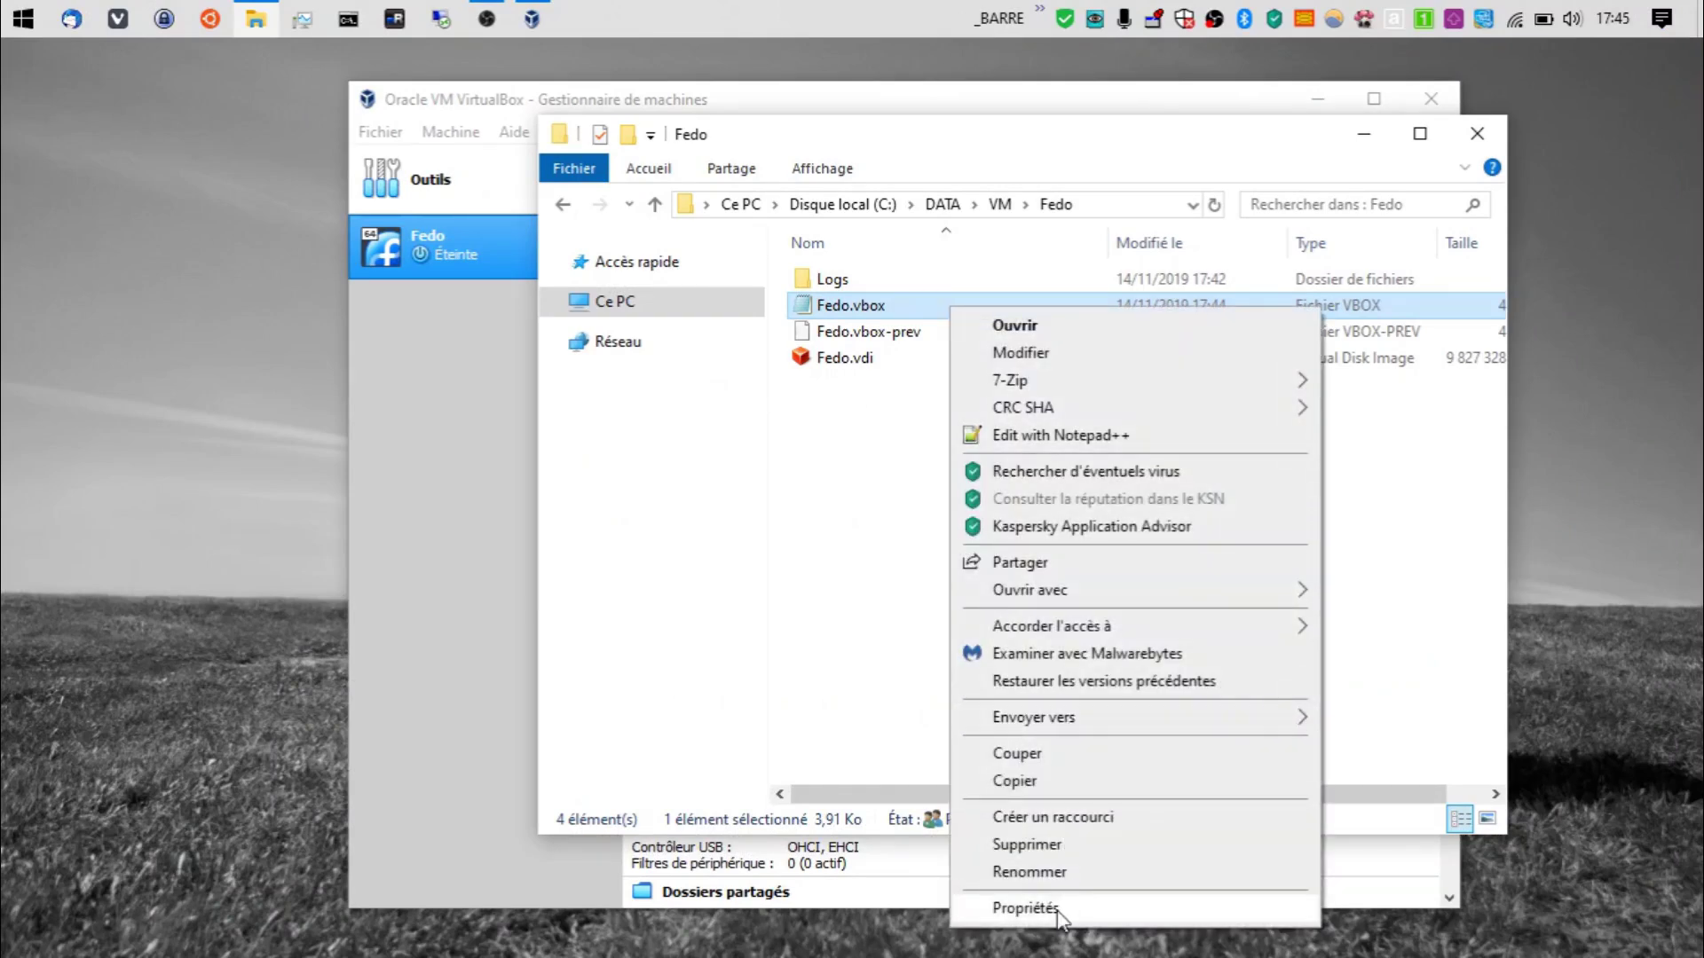
click(1021, 907)
click(1439, 502)
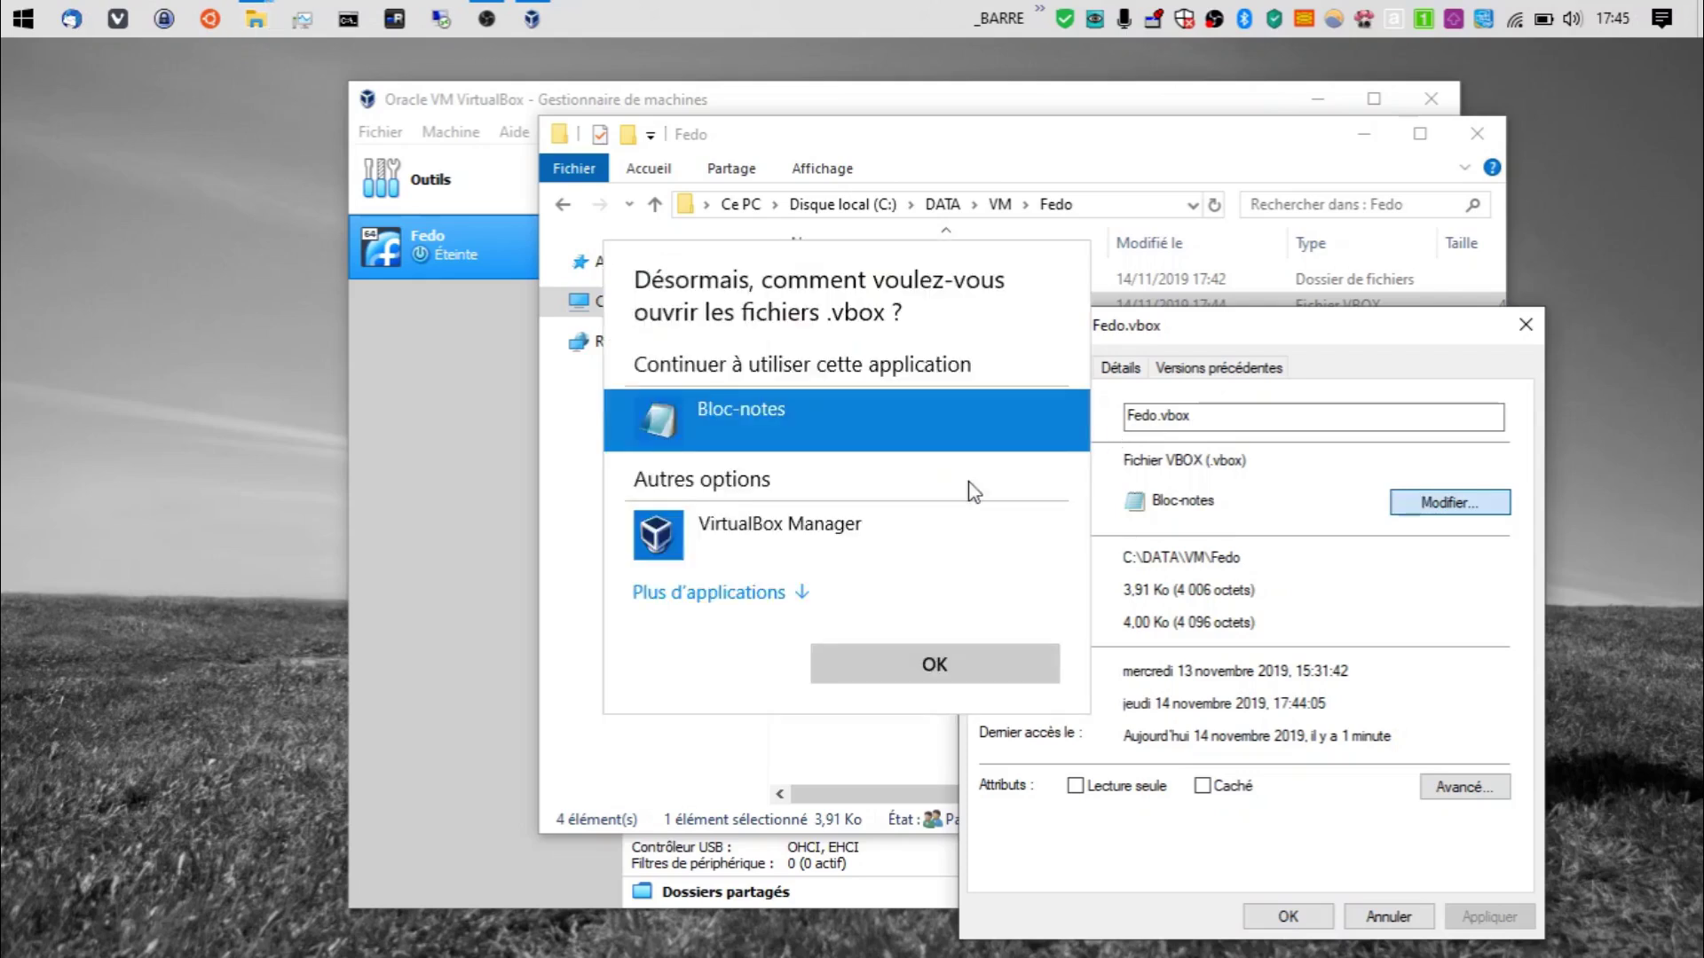
click(867, 533)
click(893, 657)
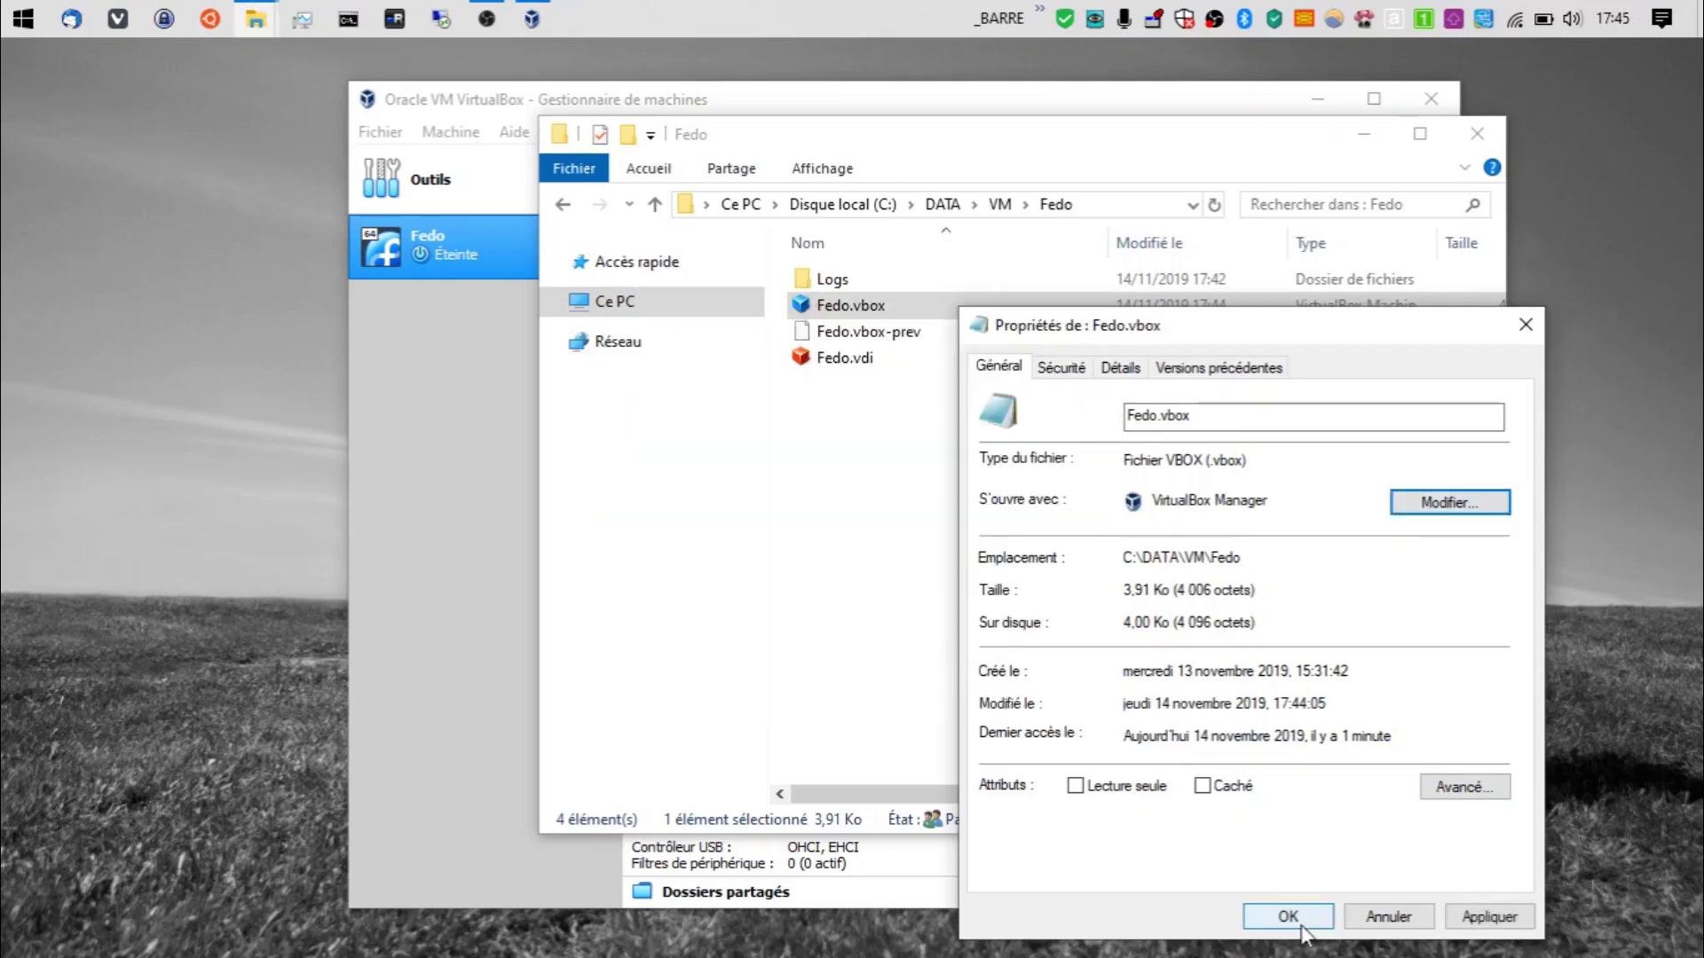
click(1288, 916)
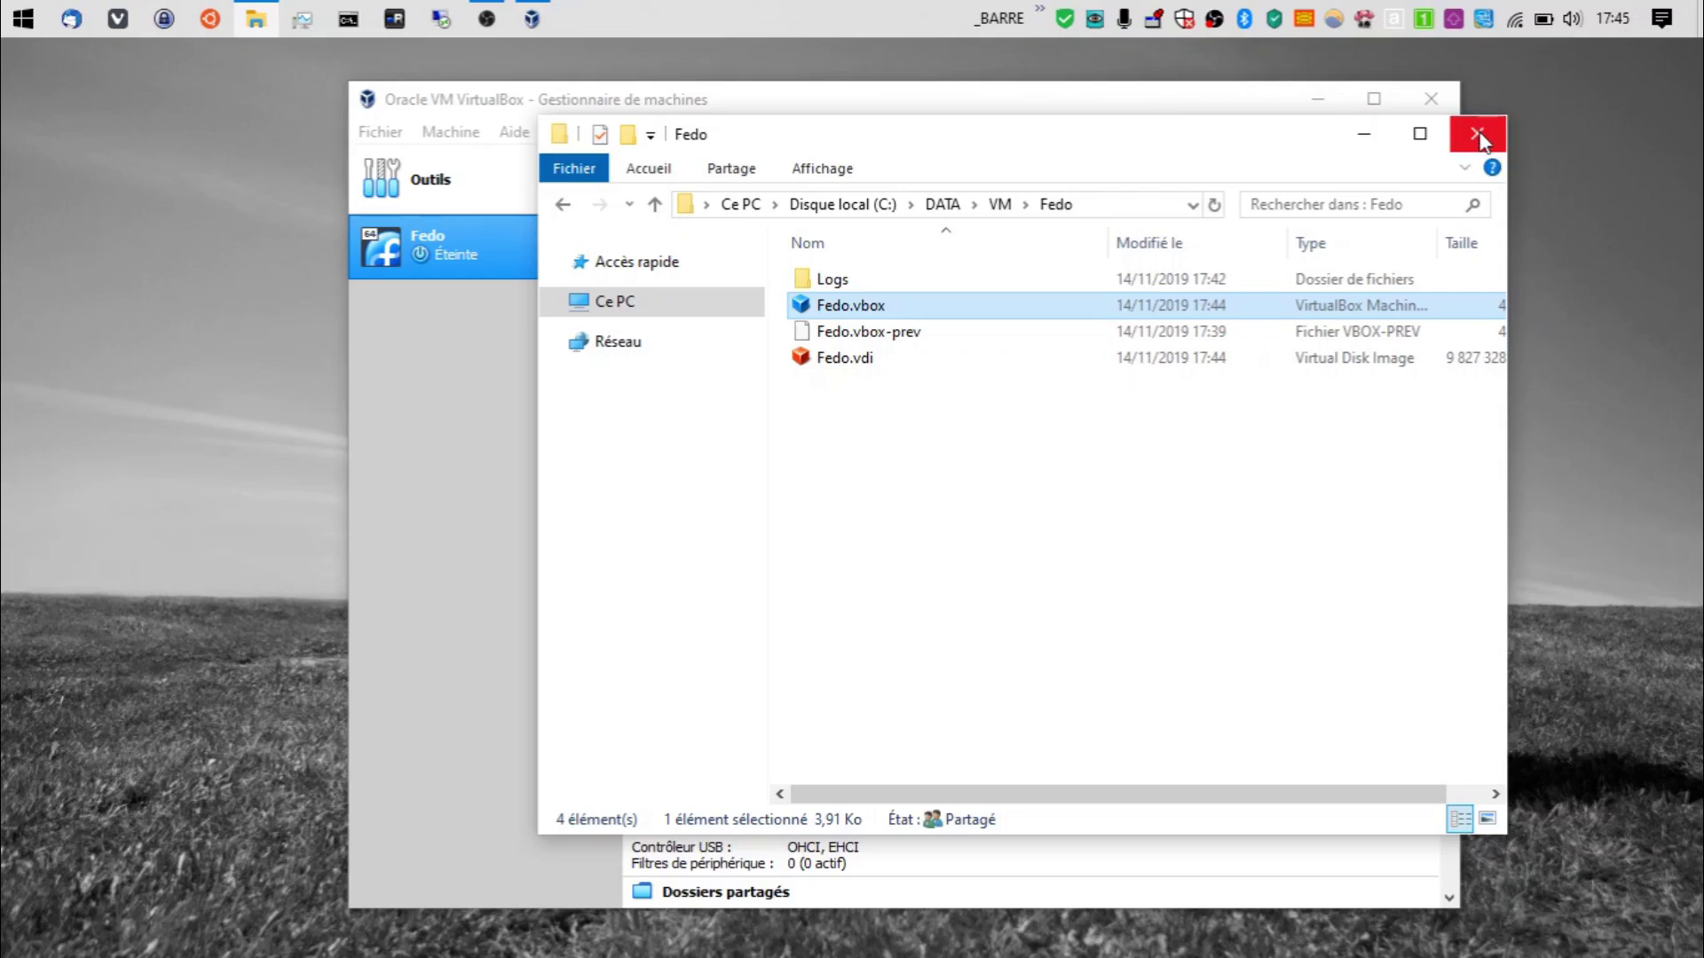
Step: Go up to the VM folder, inspect the testcentos.ova appliance file, and minimize the folder window
click(999, 204)
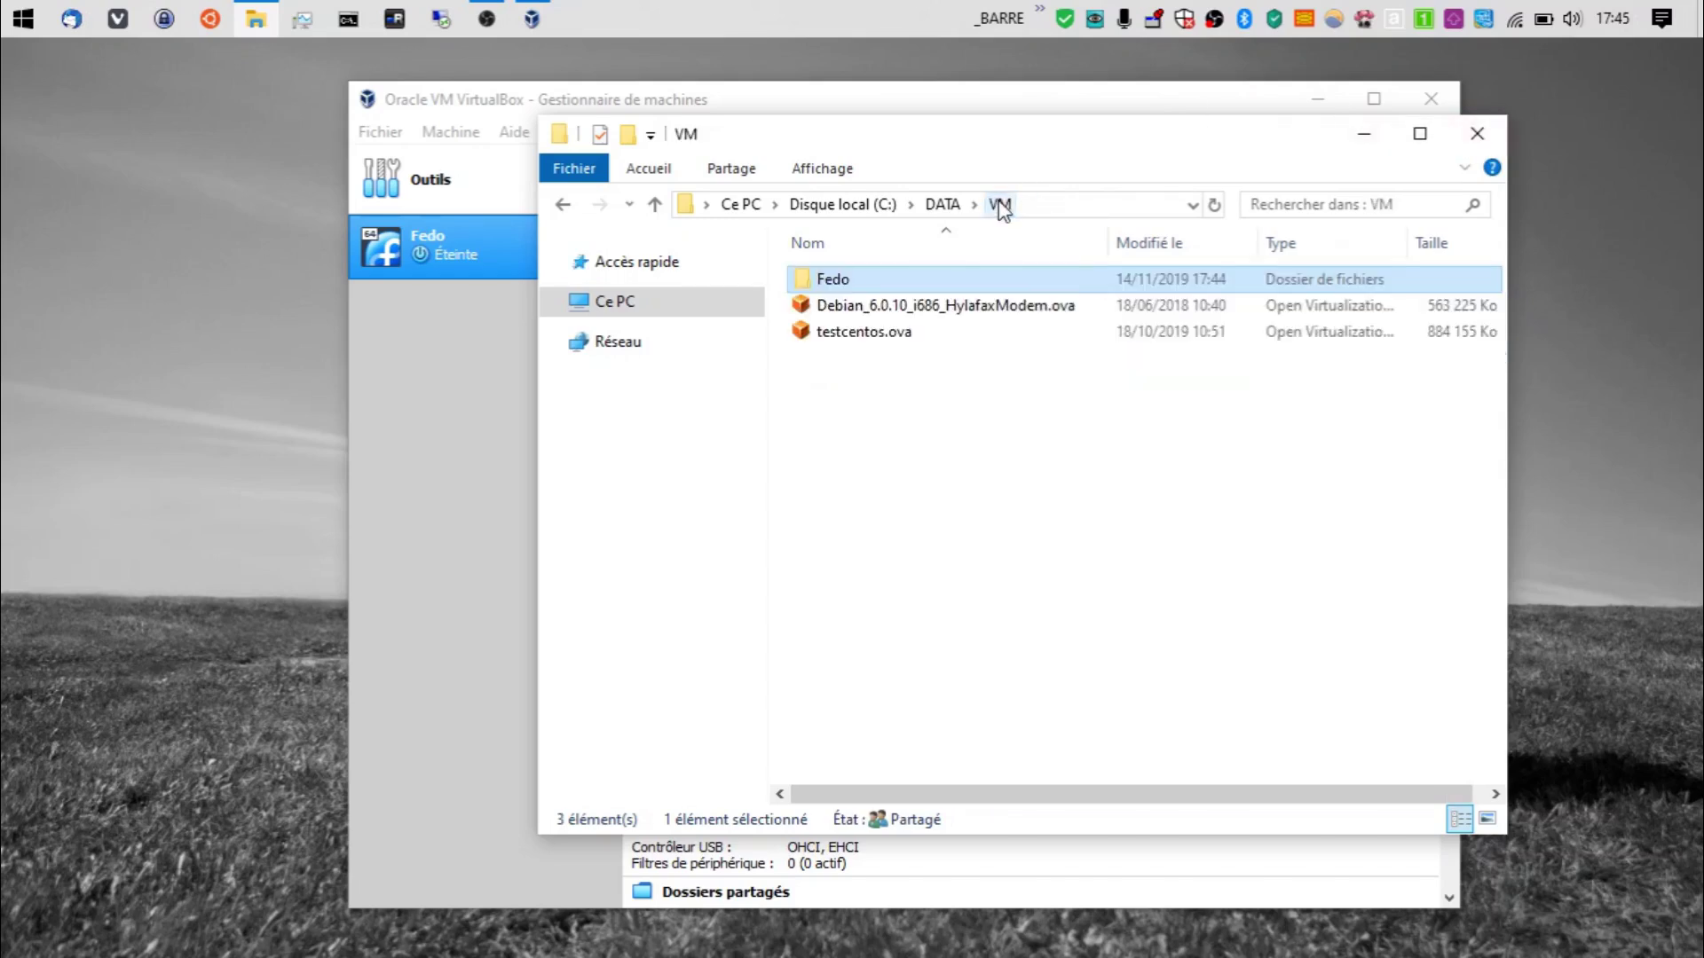
click(937, 368)
click(853, 337)
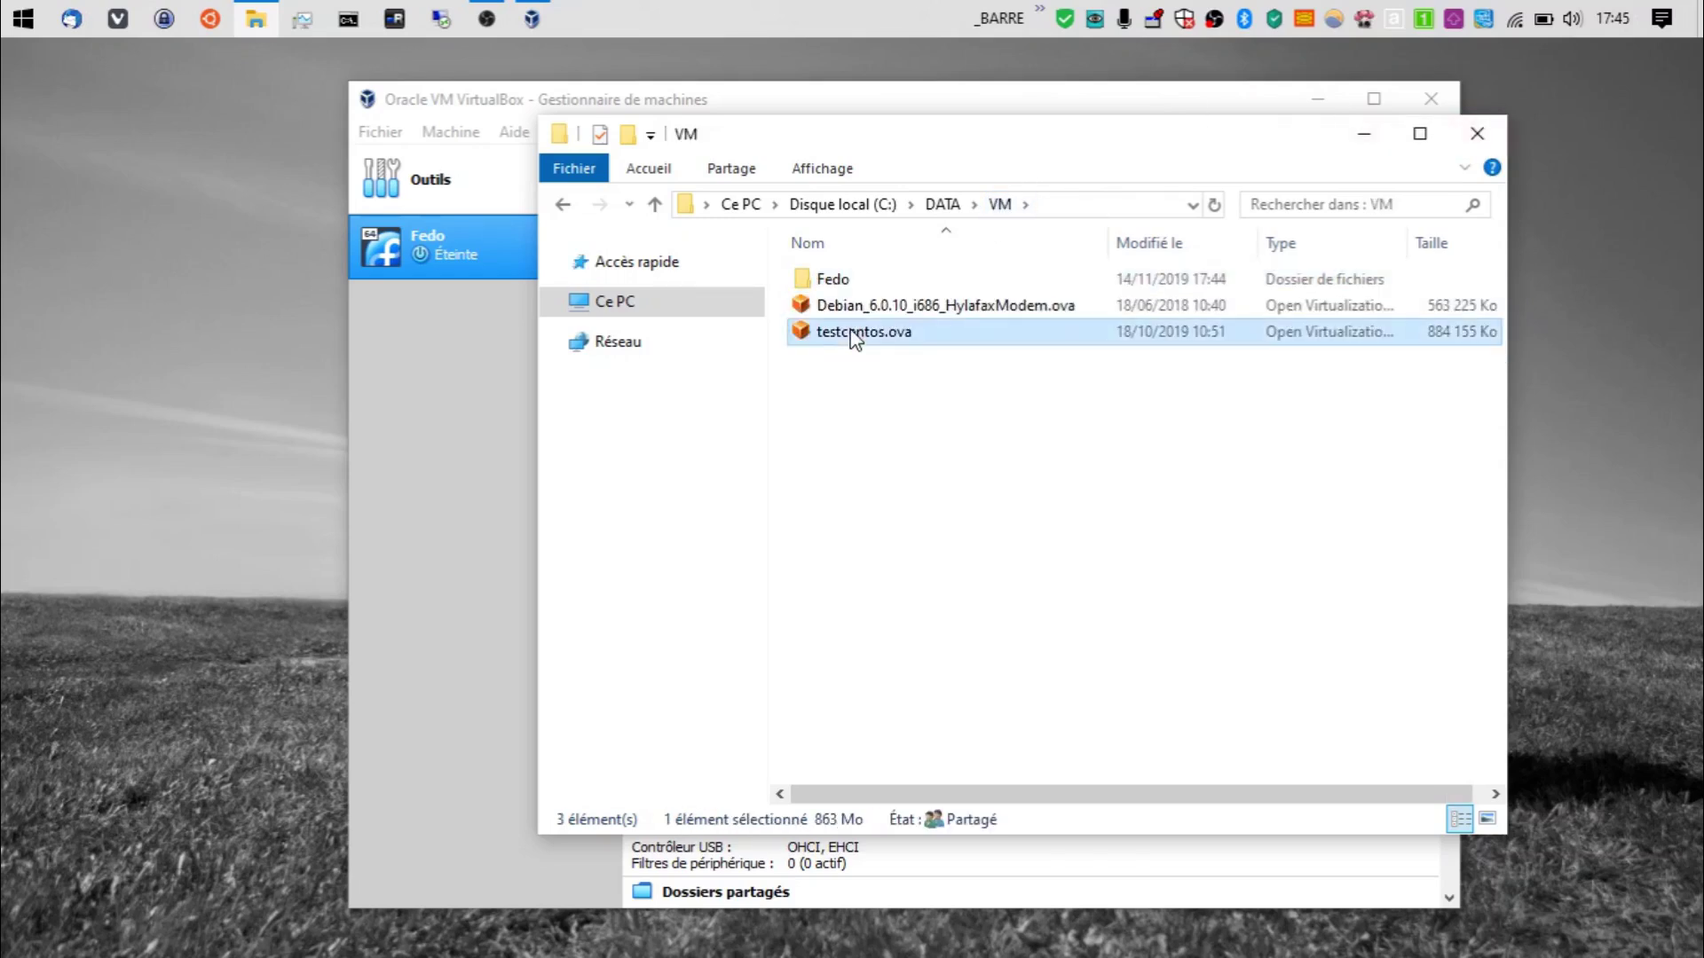
click(1363, 135)
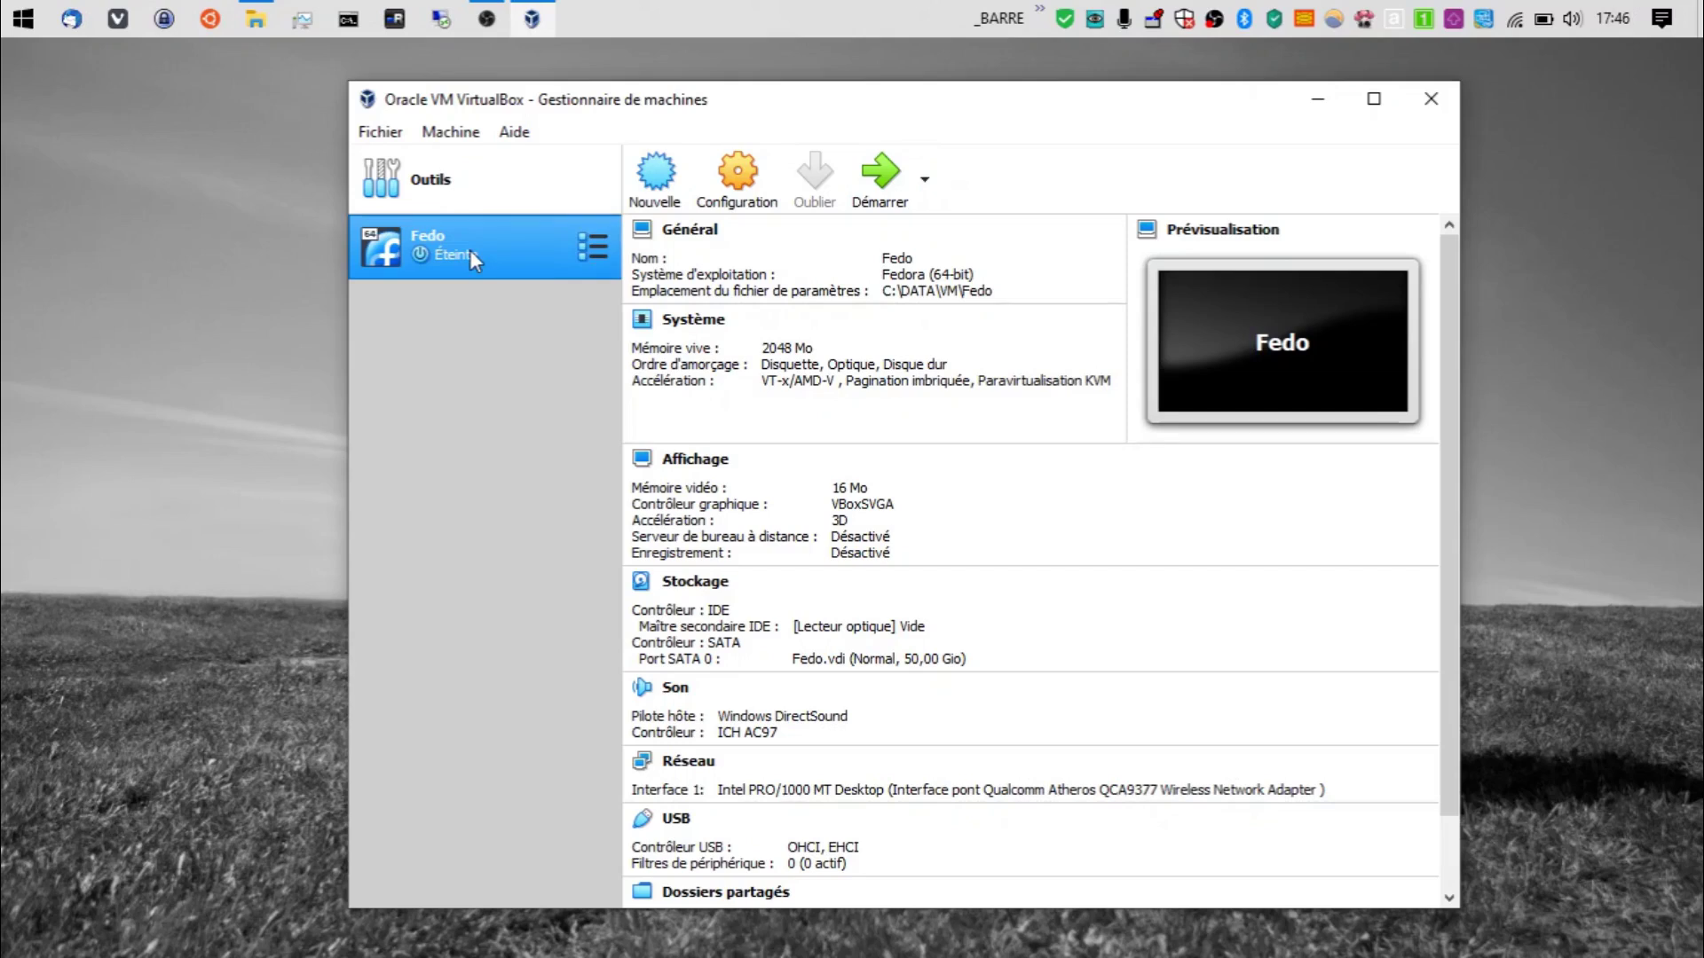
Step: Start exporting the Fedo machine with Export to OCI and choose Open Virtualization Format 2.0 as the format
click(448, 133)
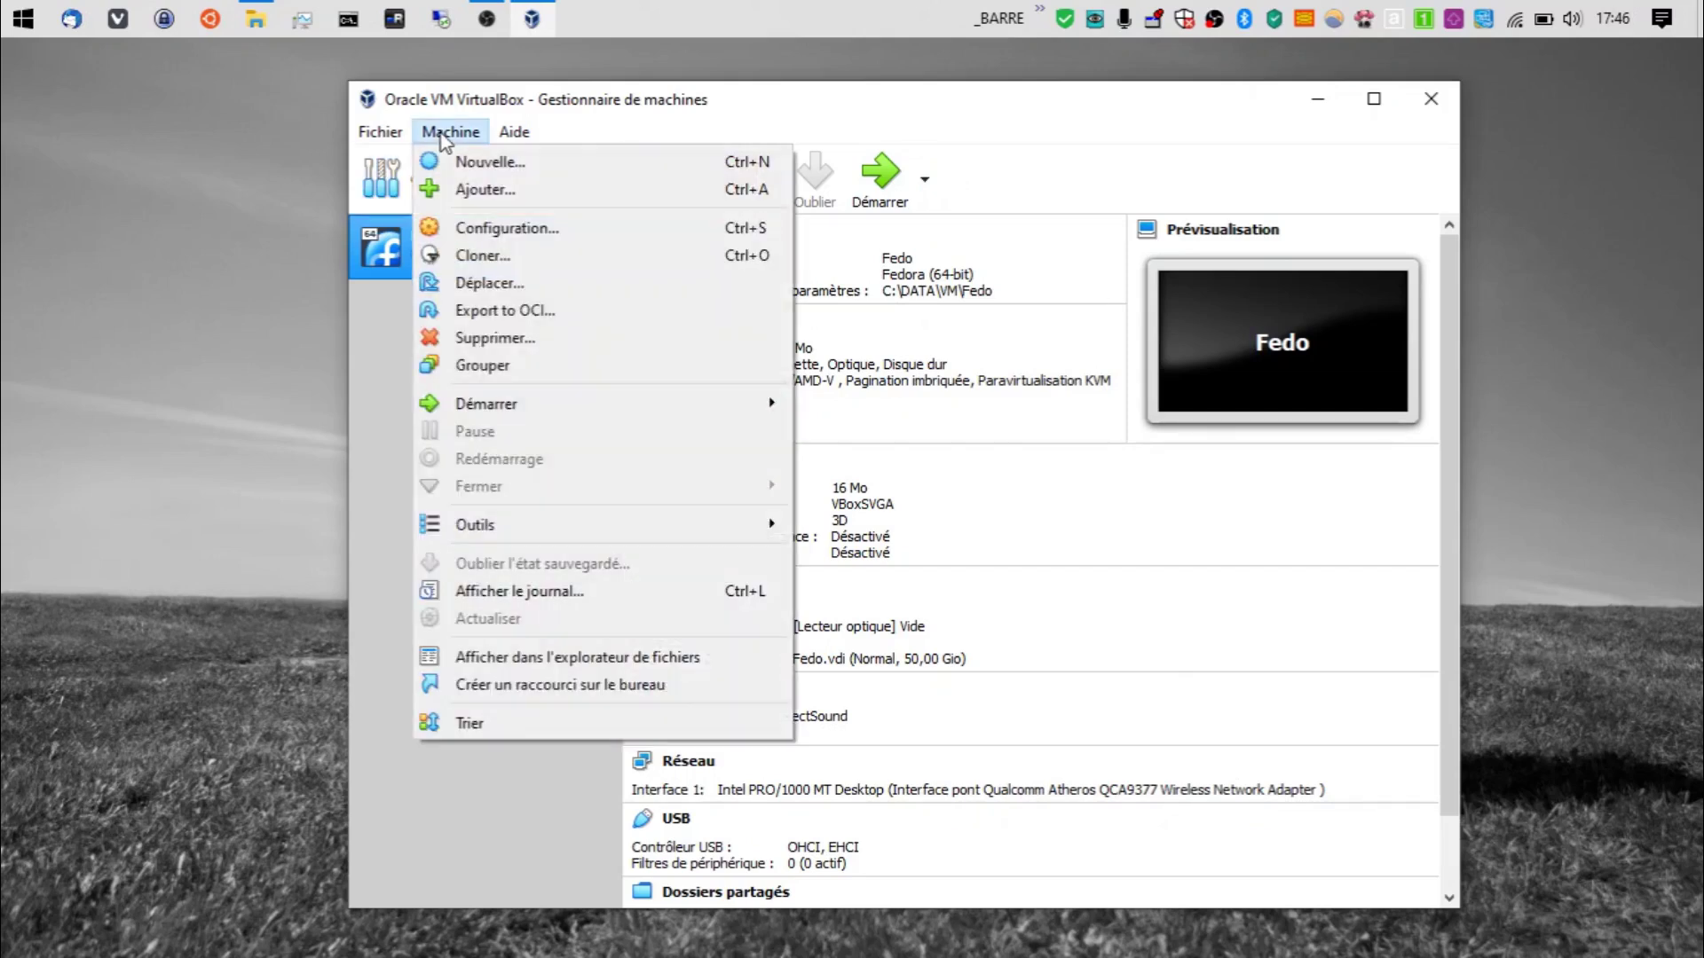
click(550, 315)
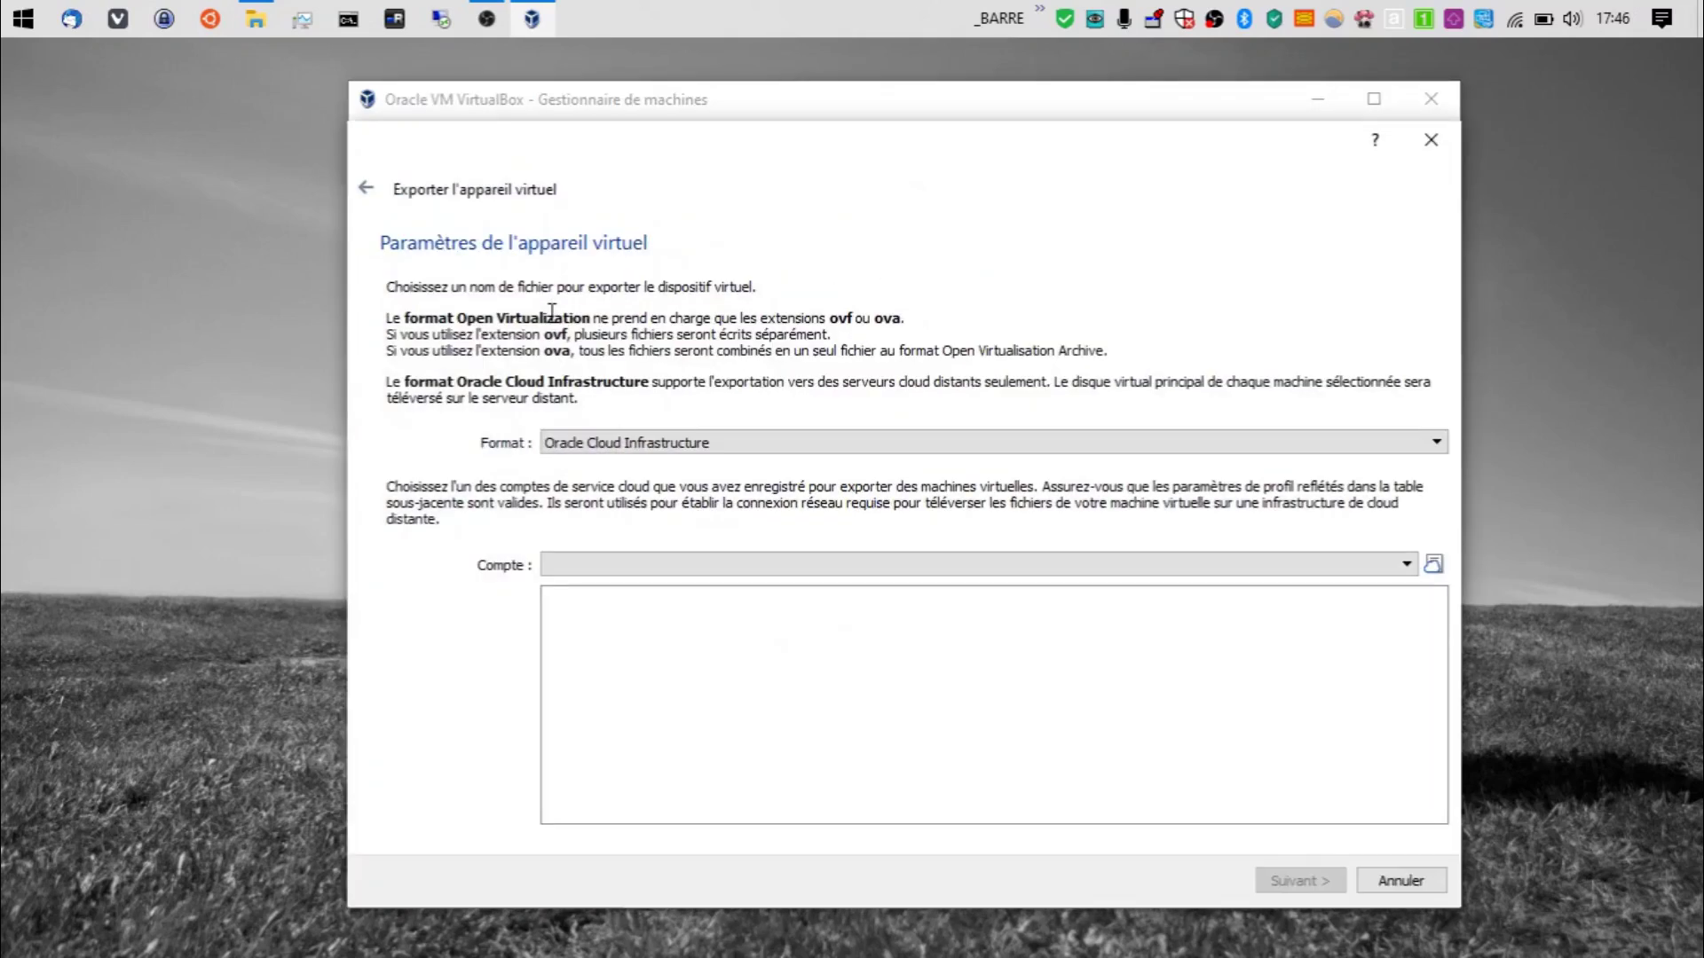
click(600, 449)
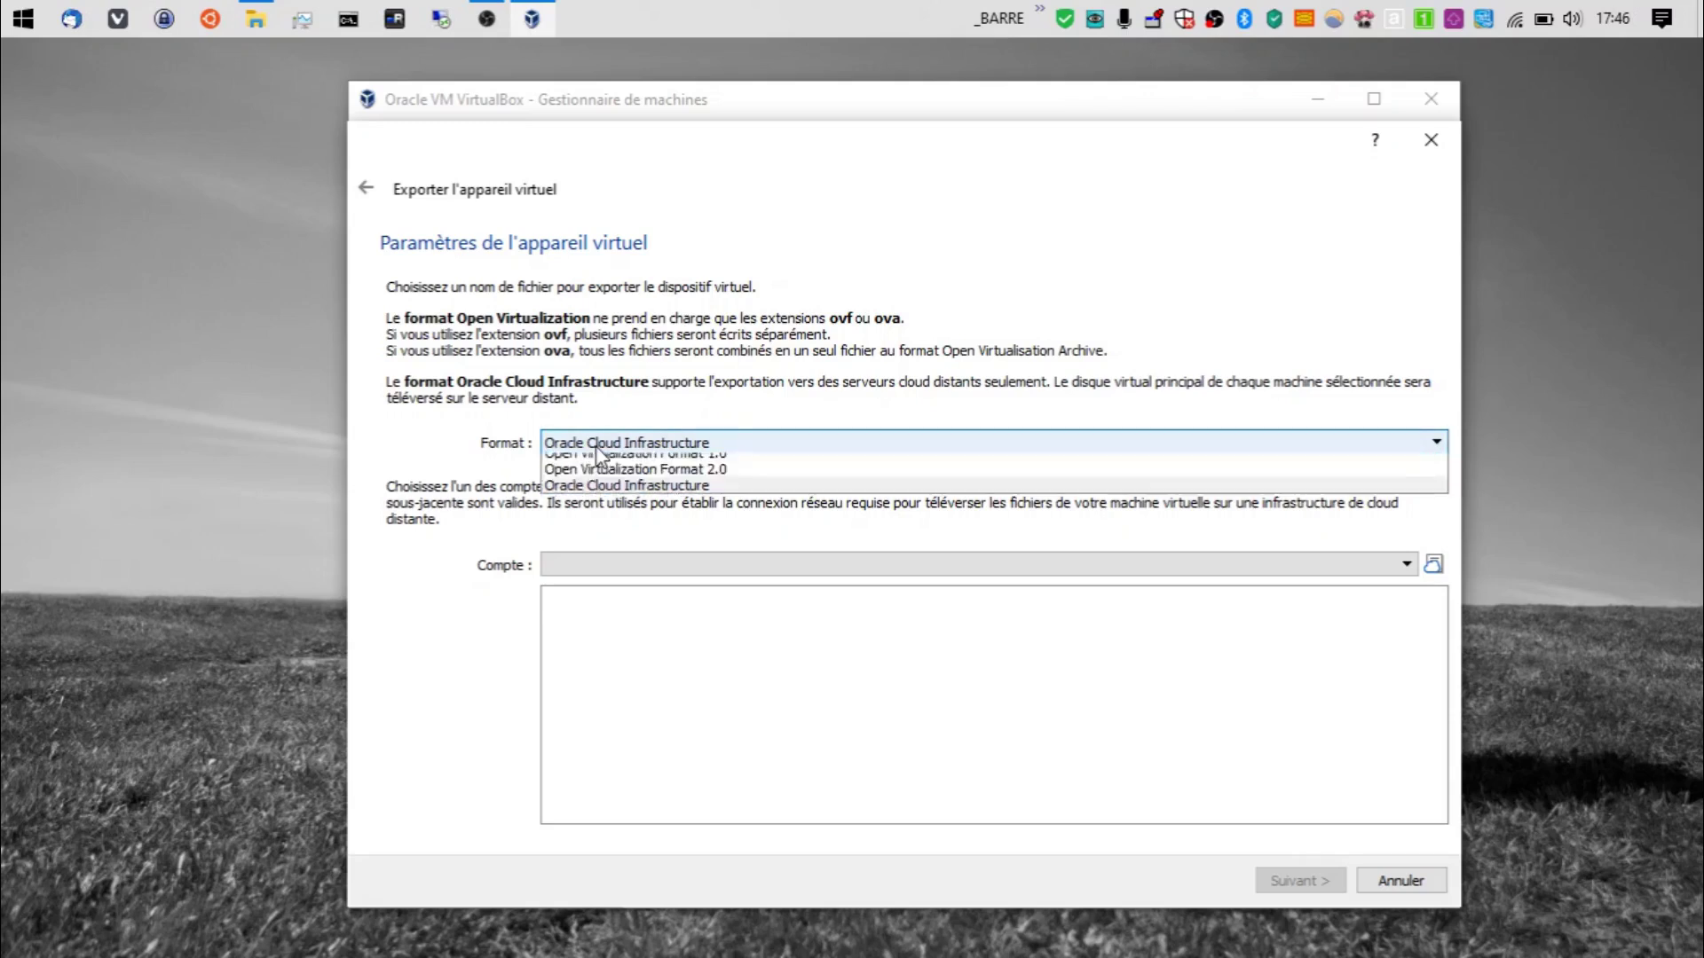
click(600, 448)
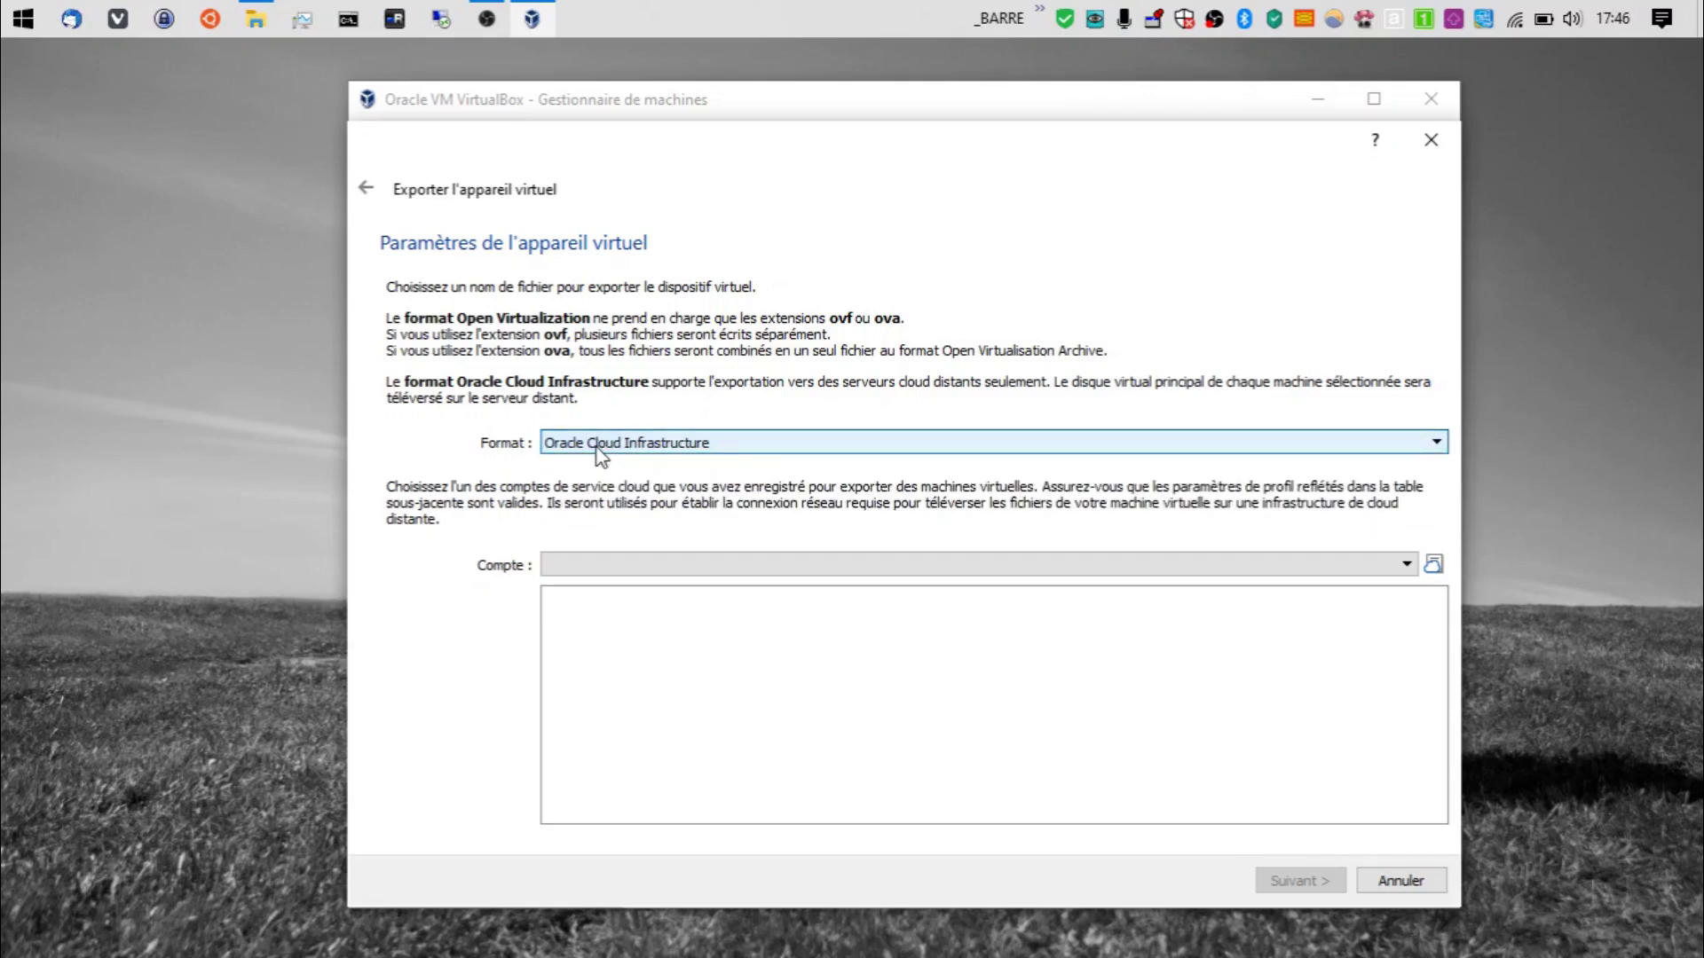
click(597, 449)
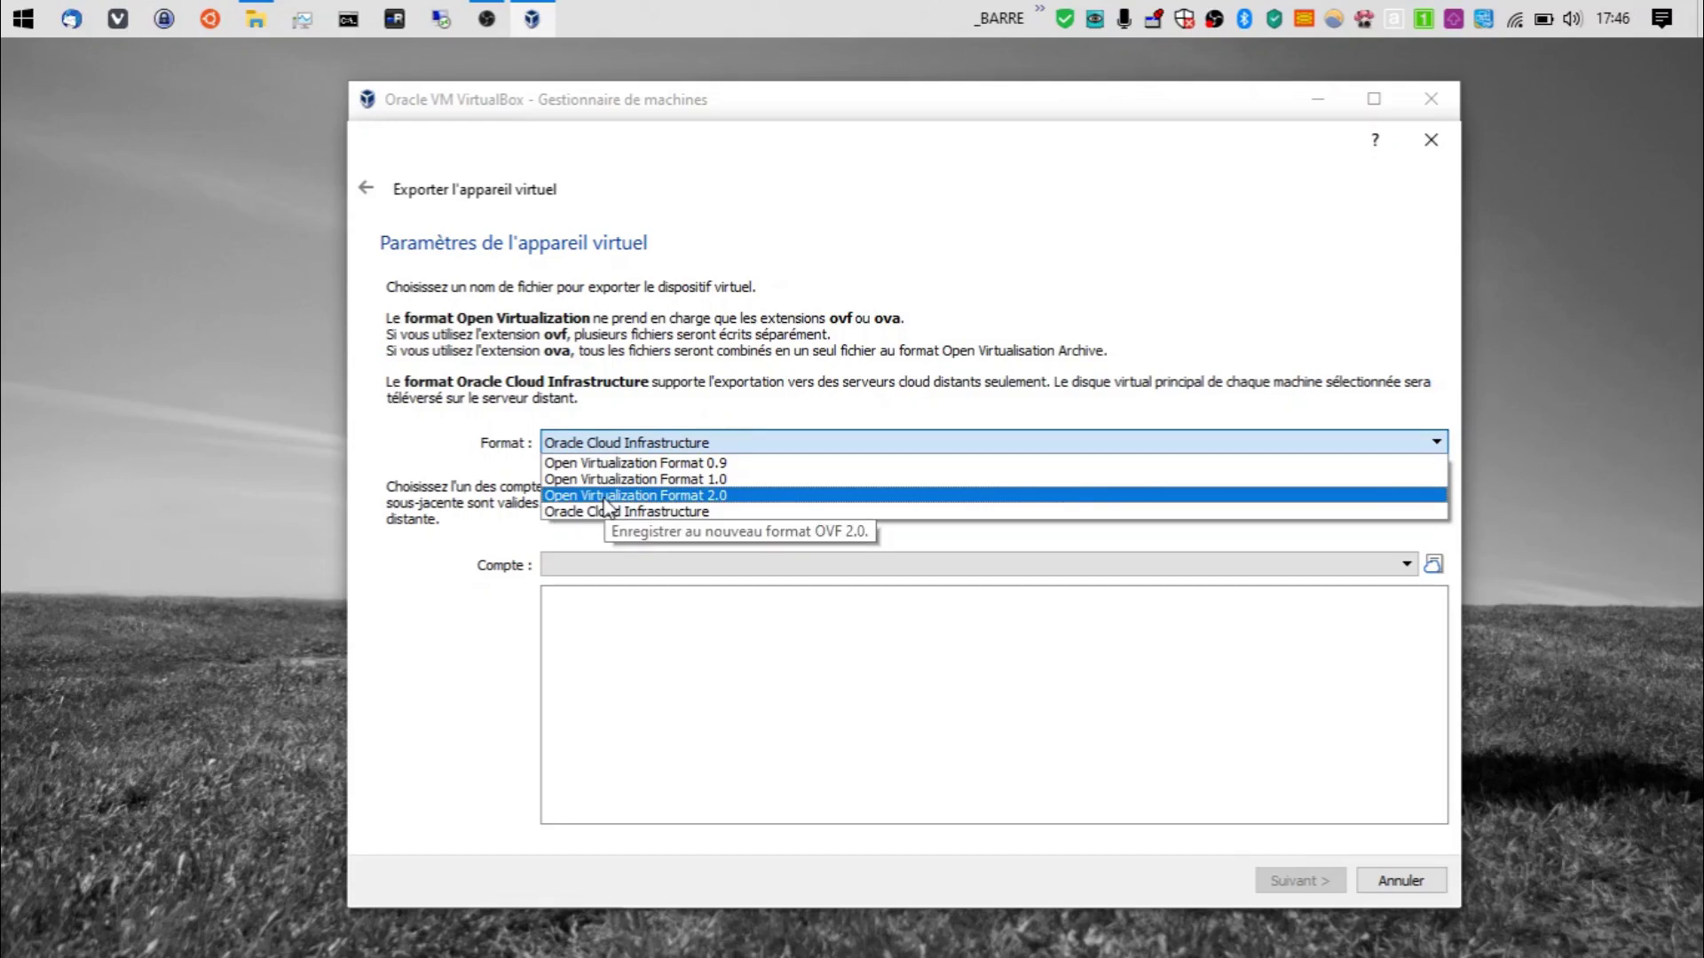
click(606, 497)
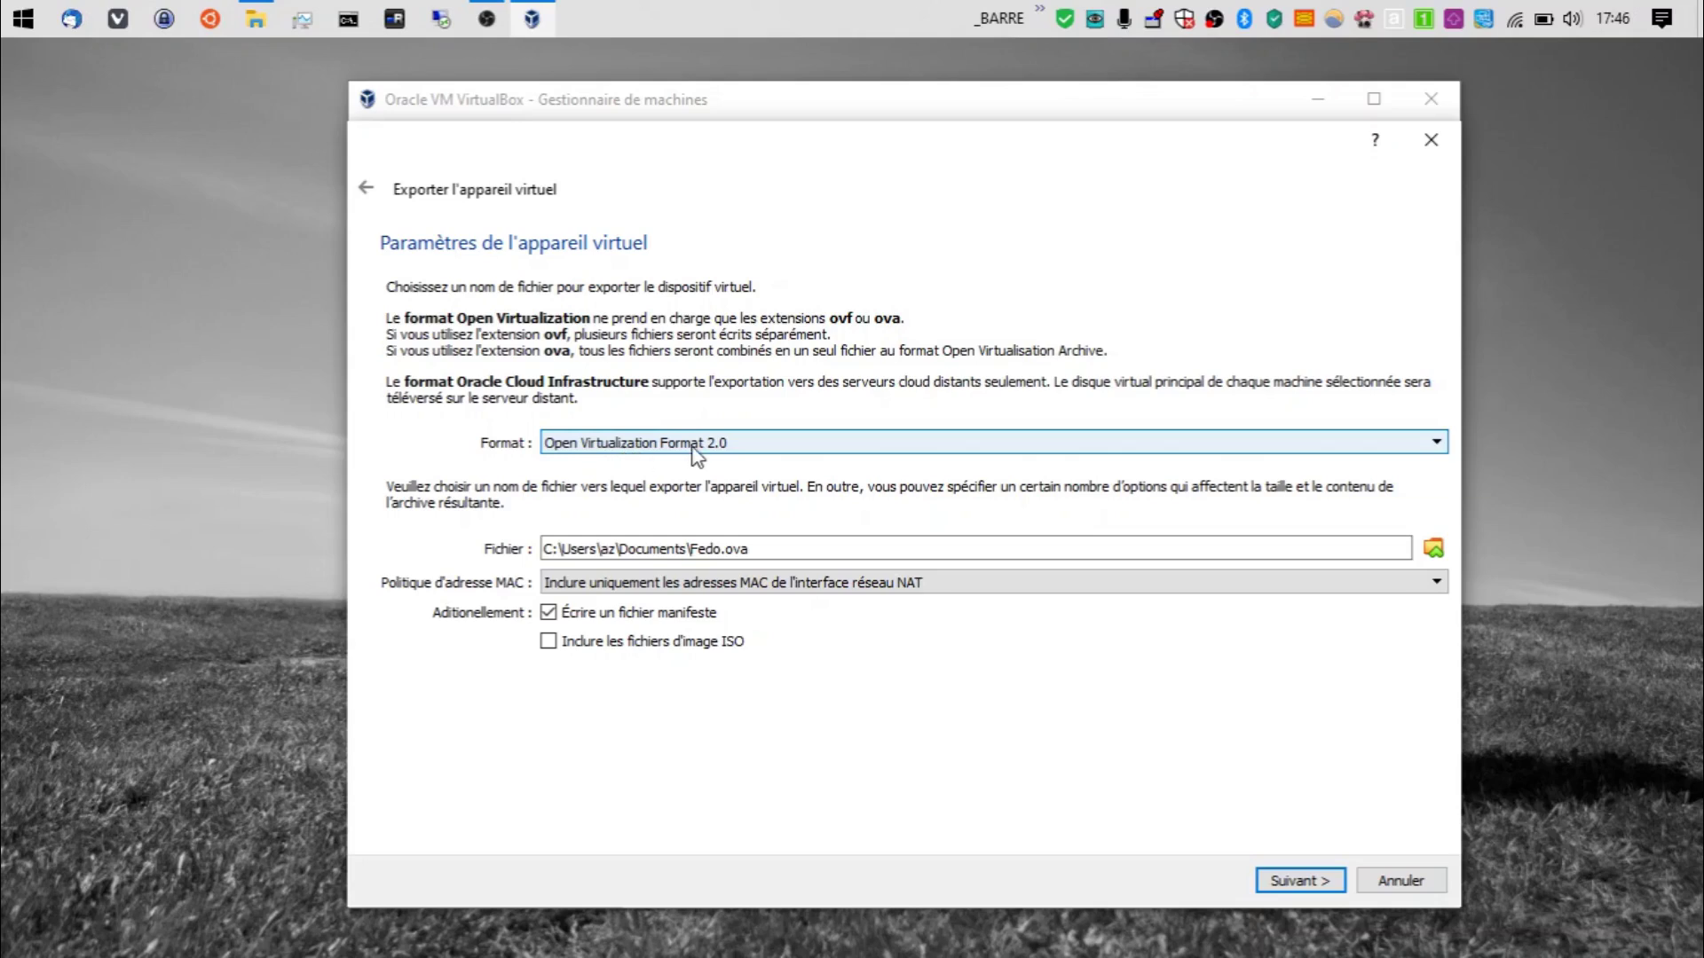
Step: Replace the user documents folder in the export file path so it reads C:\DATA\_INFO\Fedo.ova
click(567, 549)
key(Delete)
key(Delete)
key(Delete)
key(Delete)
key(Delete)
key(Delete)
key(Delete)
key(Delete)
key(Delete)
key(Delete)
key(Delete)
key(Delete)
key(Delete)
key(Delete)
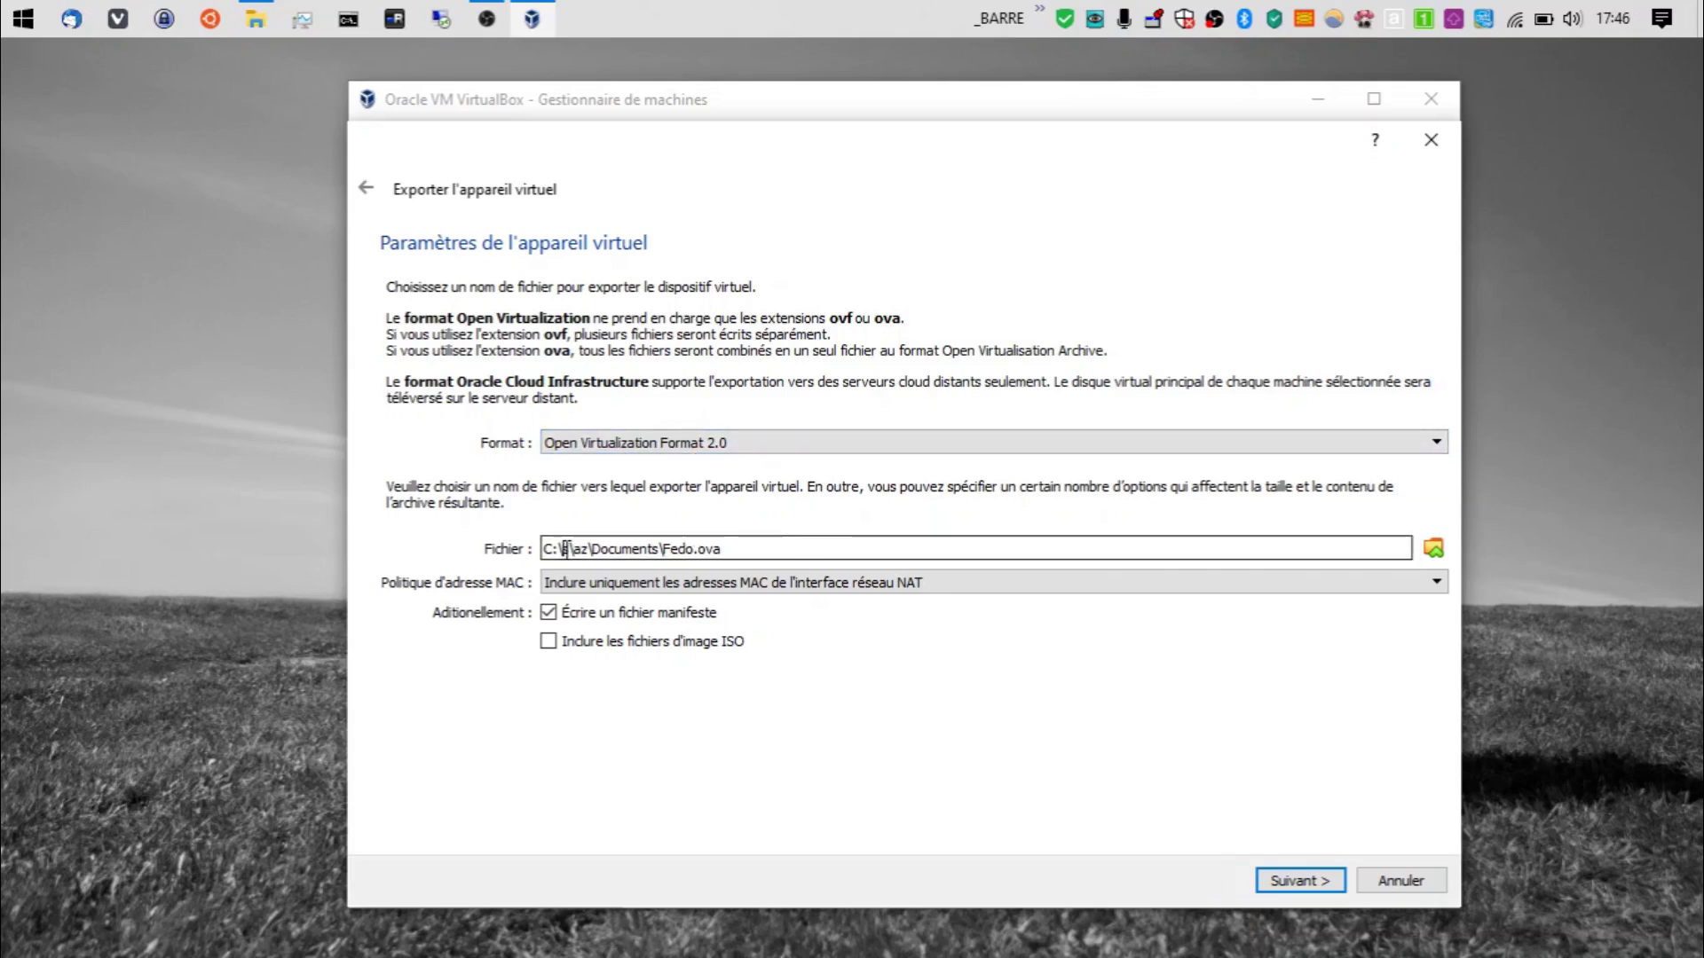
key(Delete)
key(Delete)
key(Delete)
key(Delete)
key(Delete)
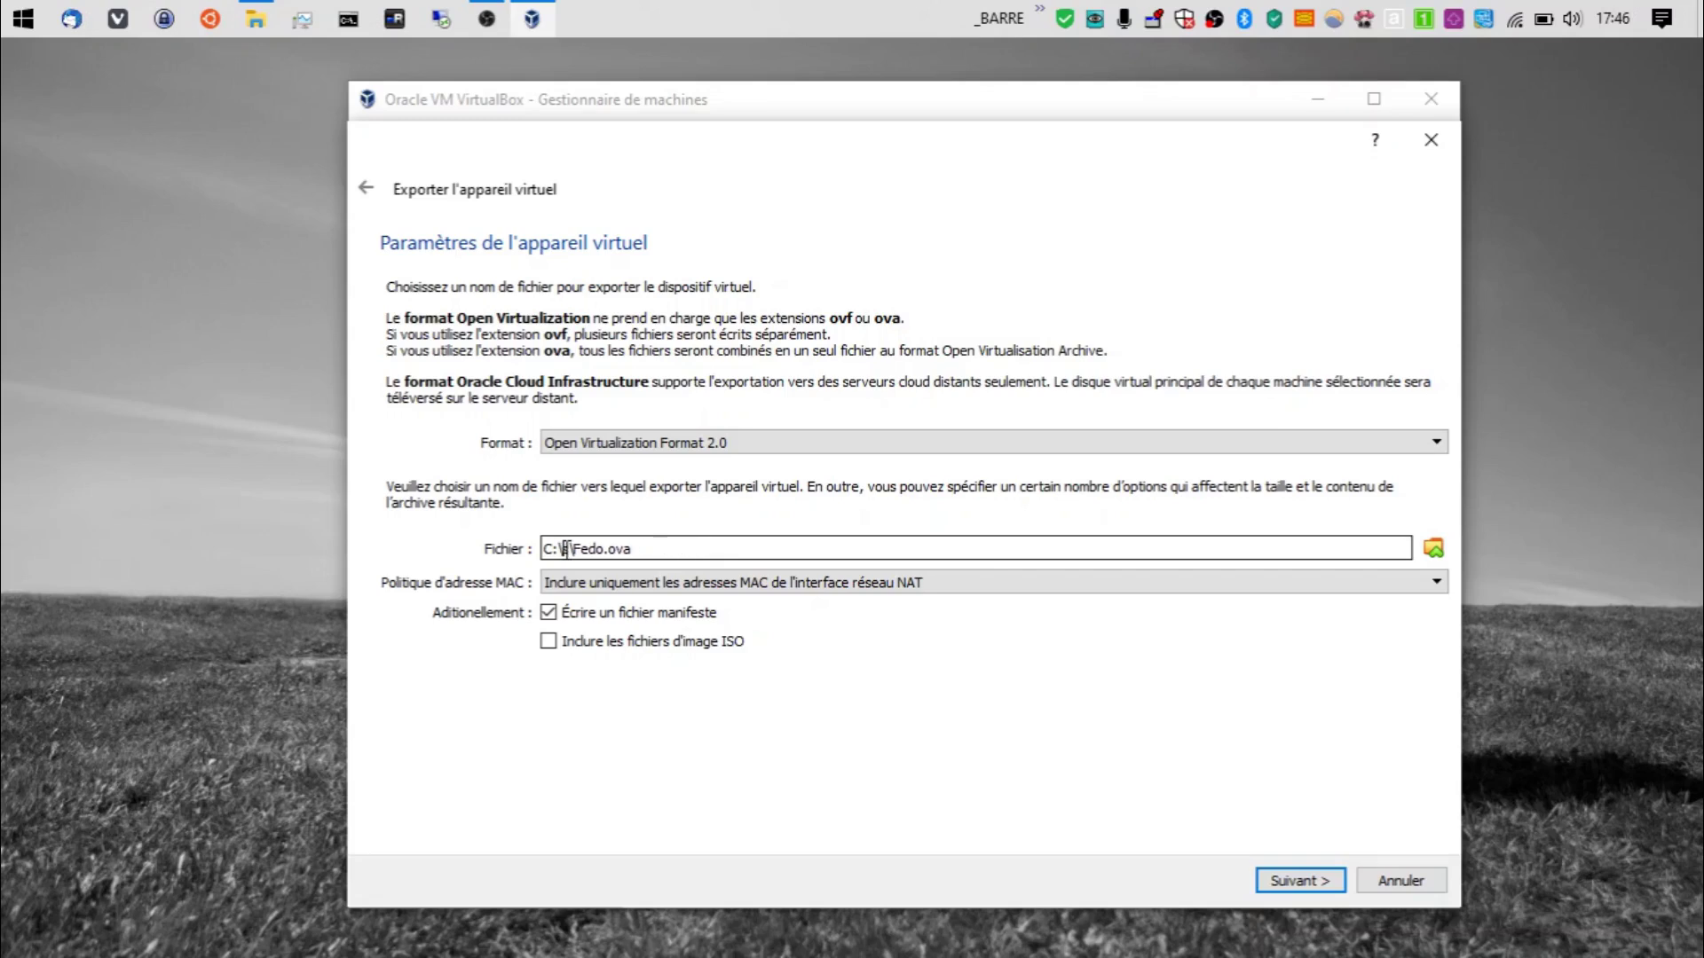
text(DATA\_INFO\)
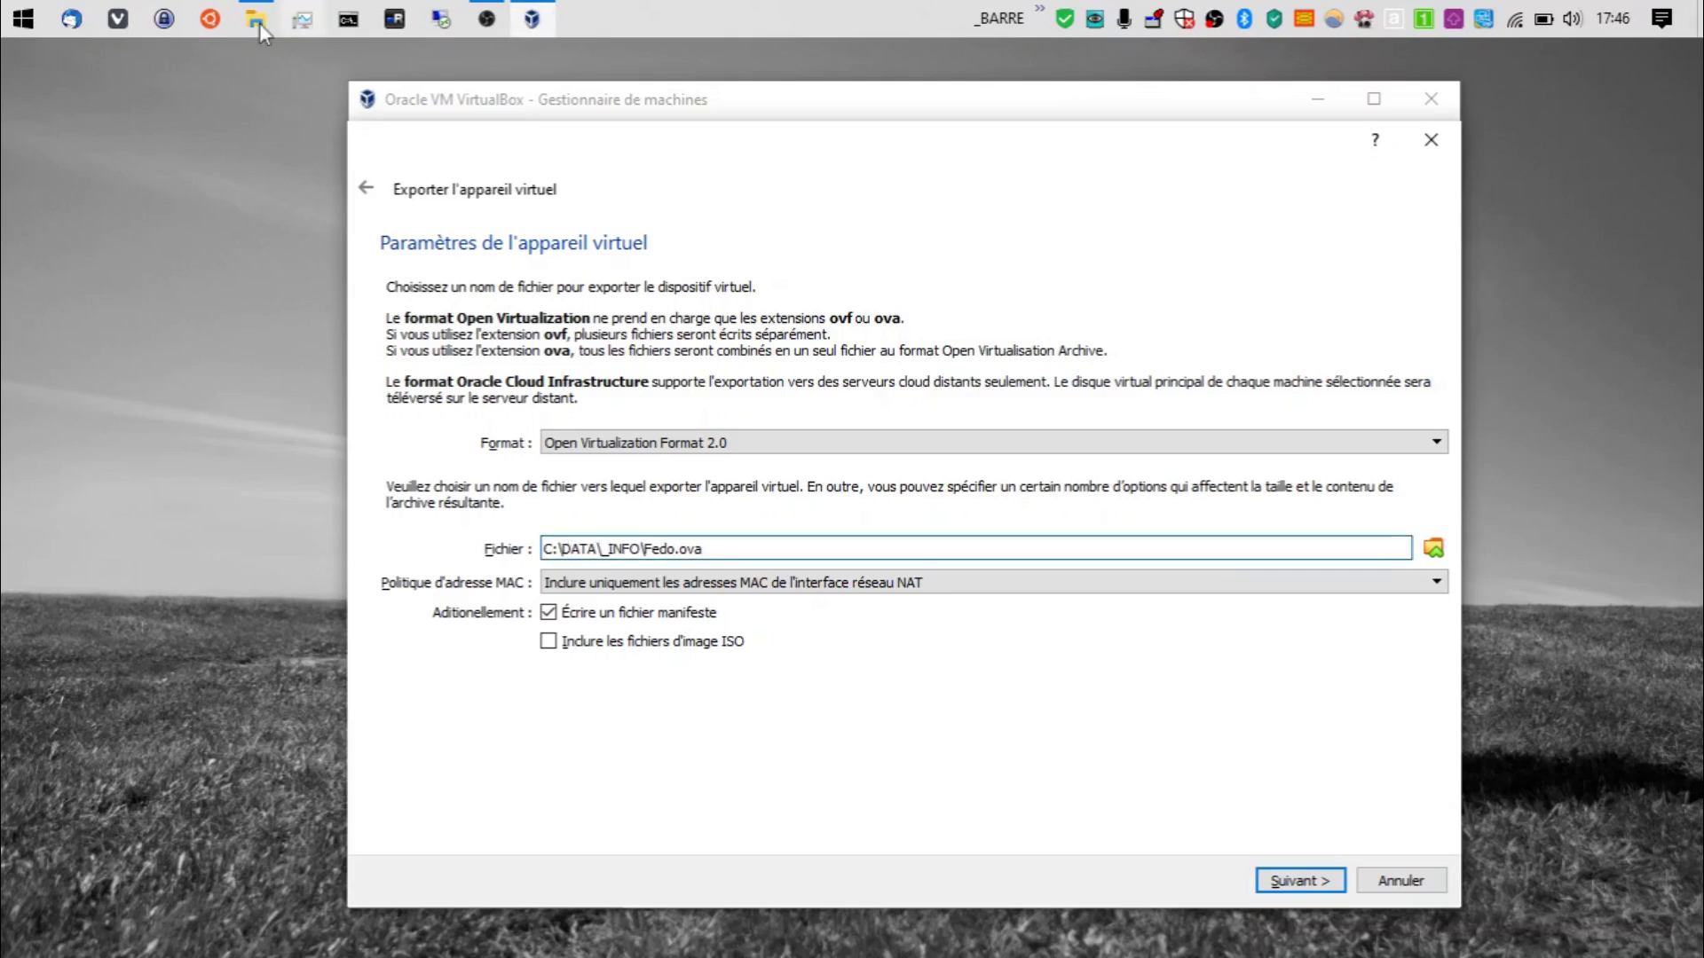
Step: Look up the VM folder's path in File Explorer and set the export file to C:\DATA\VM\Fedo.ova
click(236, 25)
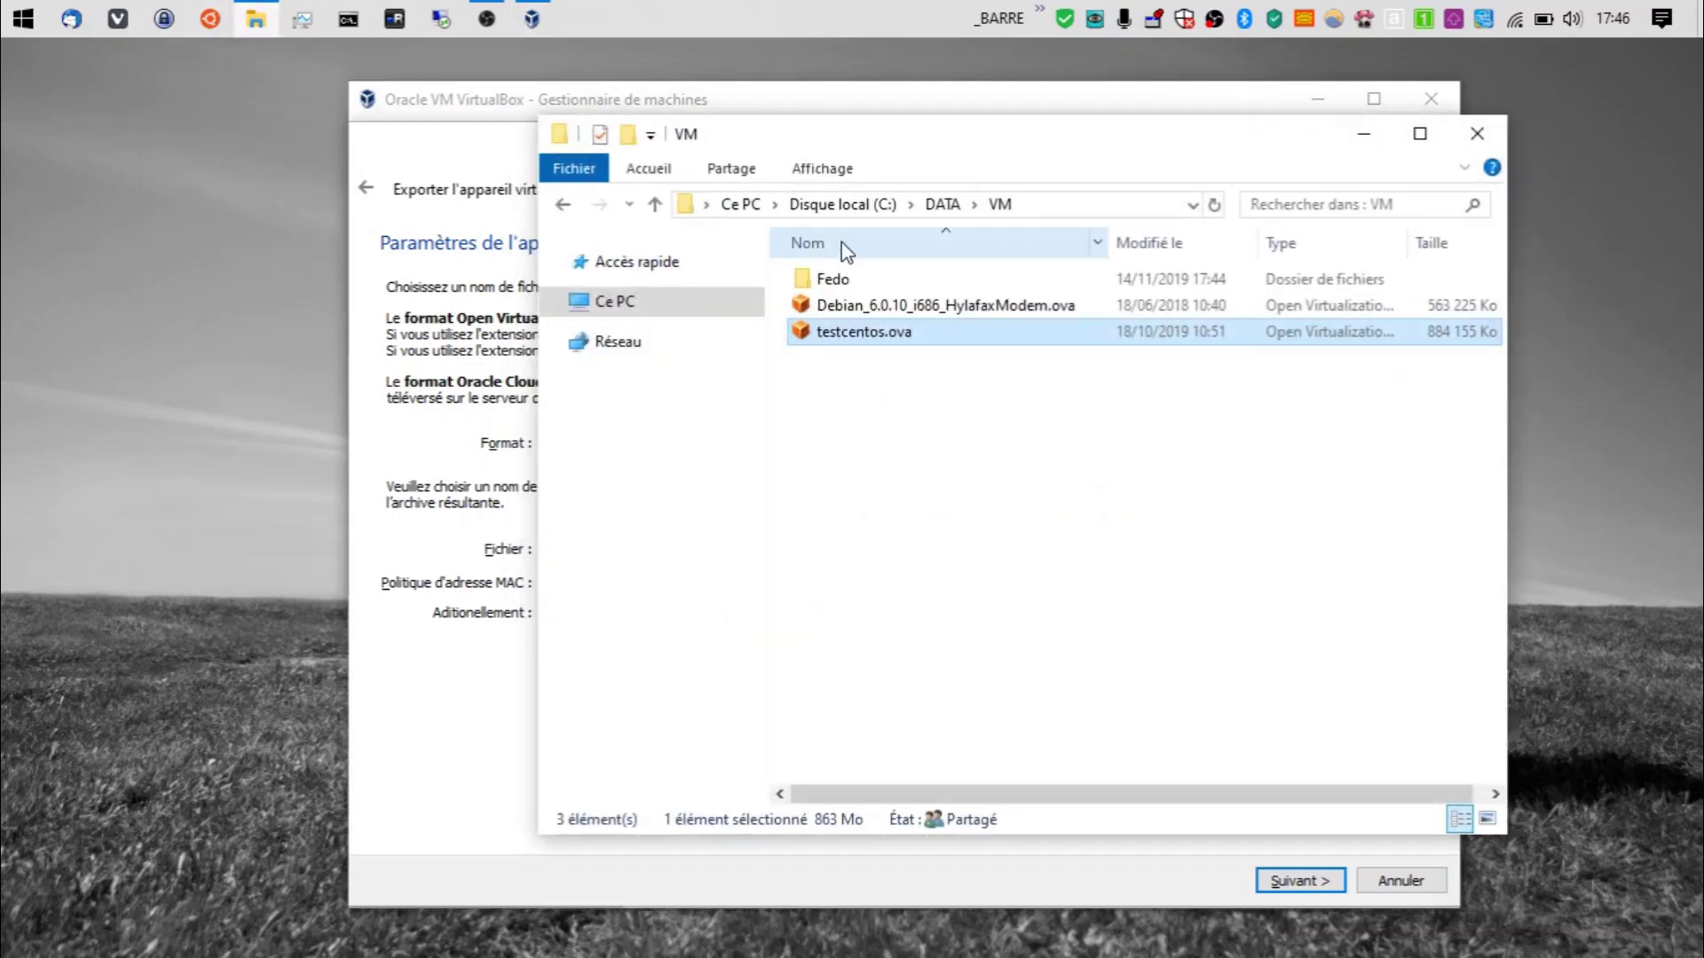
click(1085, 199)
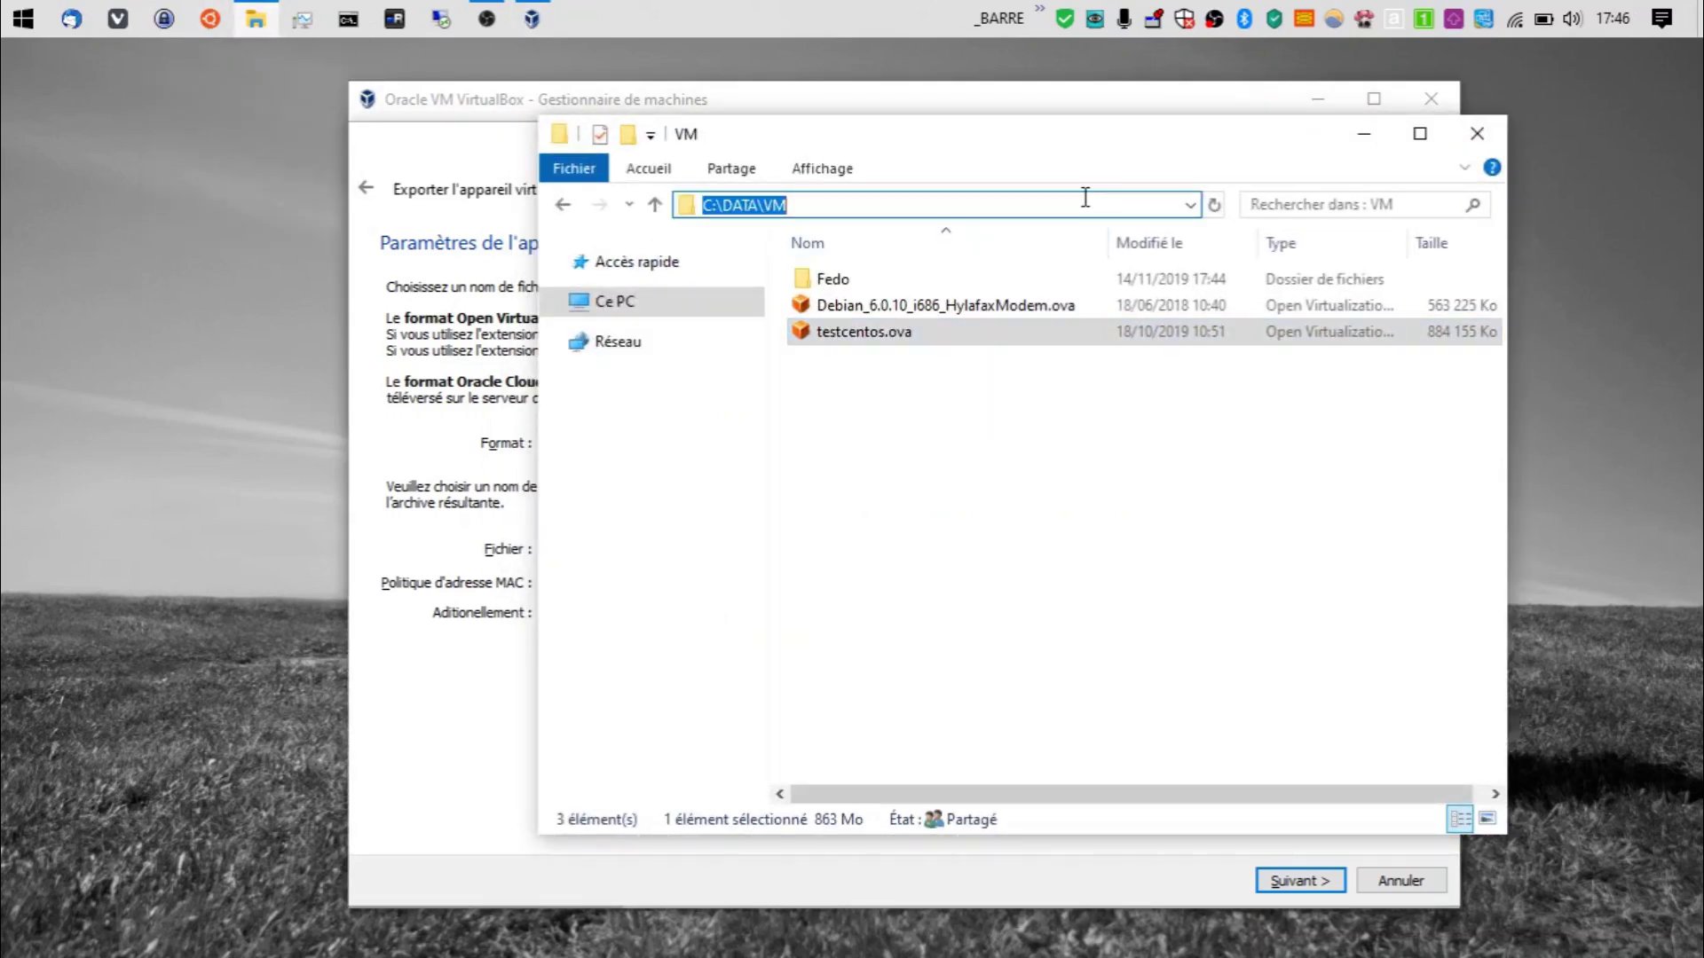
click(1360, 124)
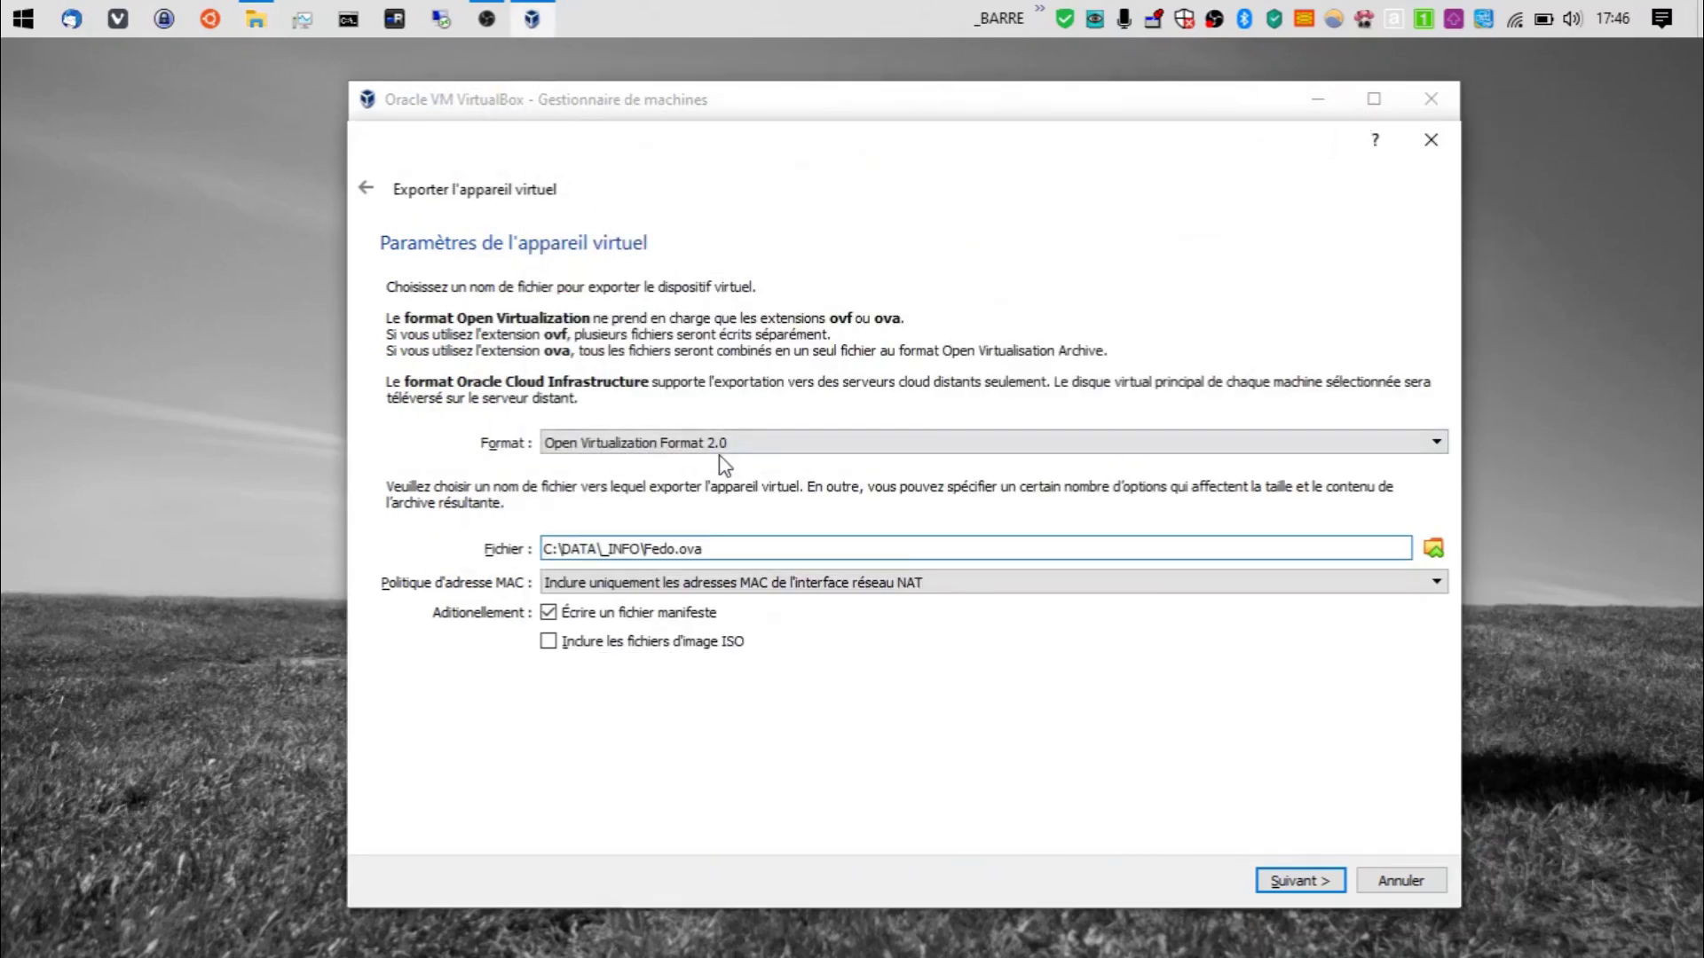
key(BackSpace)
key(BackSpace)
key(BackSpace)
key(BackSpace)
key(BackSpace)
key(BackSpace)
key(BackSpace)
key(BackSpace)
key(BackSpace)
key(BackSpace)
key(BackSpace)
key(BackSpace)
key(BackSpace)
key(BackSpace)
text(C:\DATA\VM\)
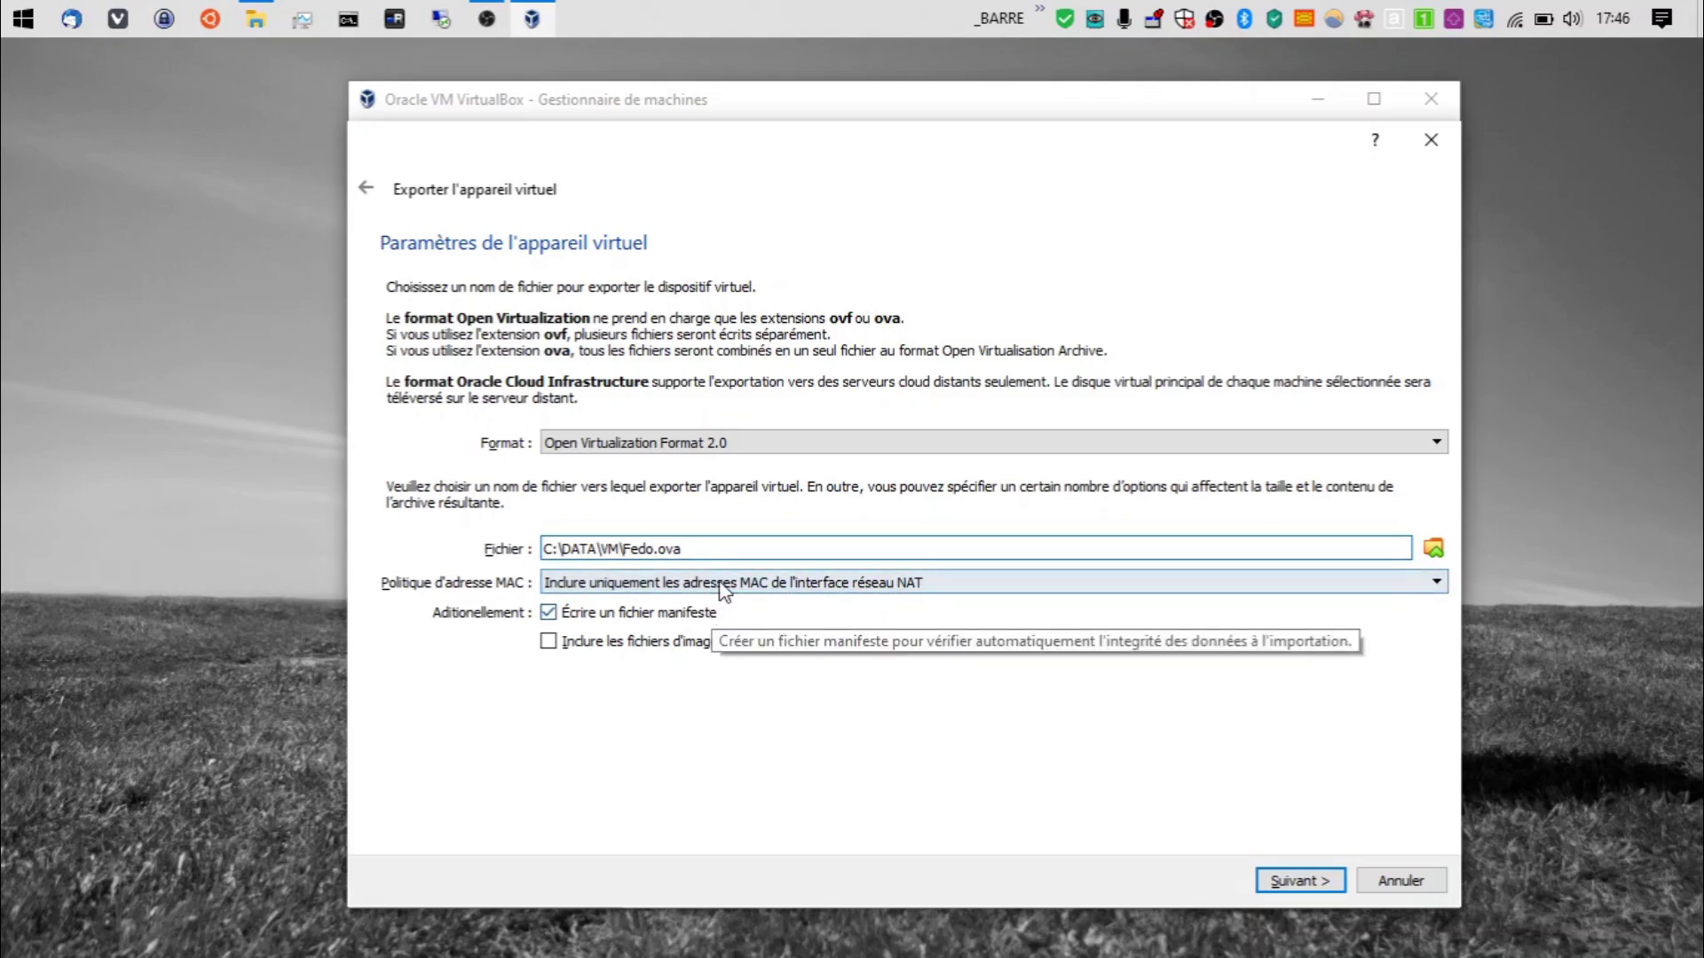
Step: Review the MAC address policies, try removing all network interface addresses, and restore the policy that includes only NAT interface addresses
click(609, 584)
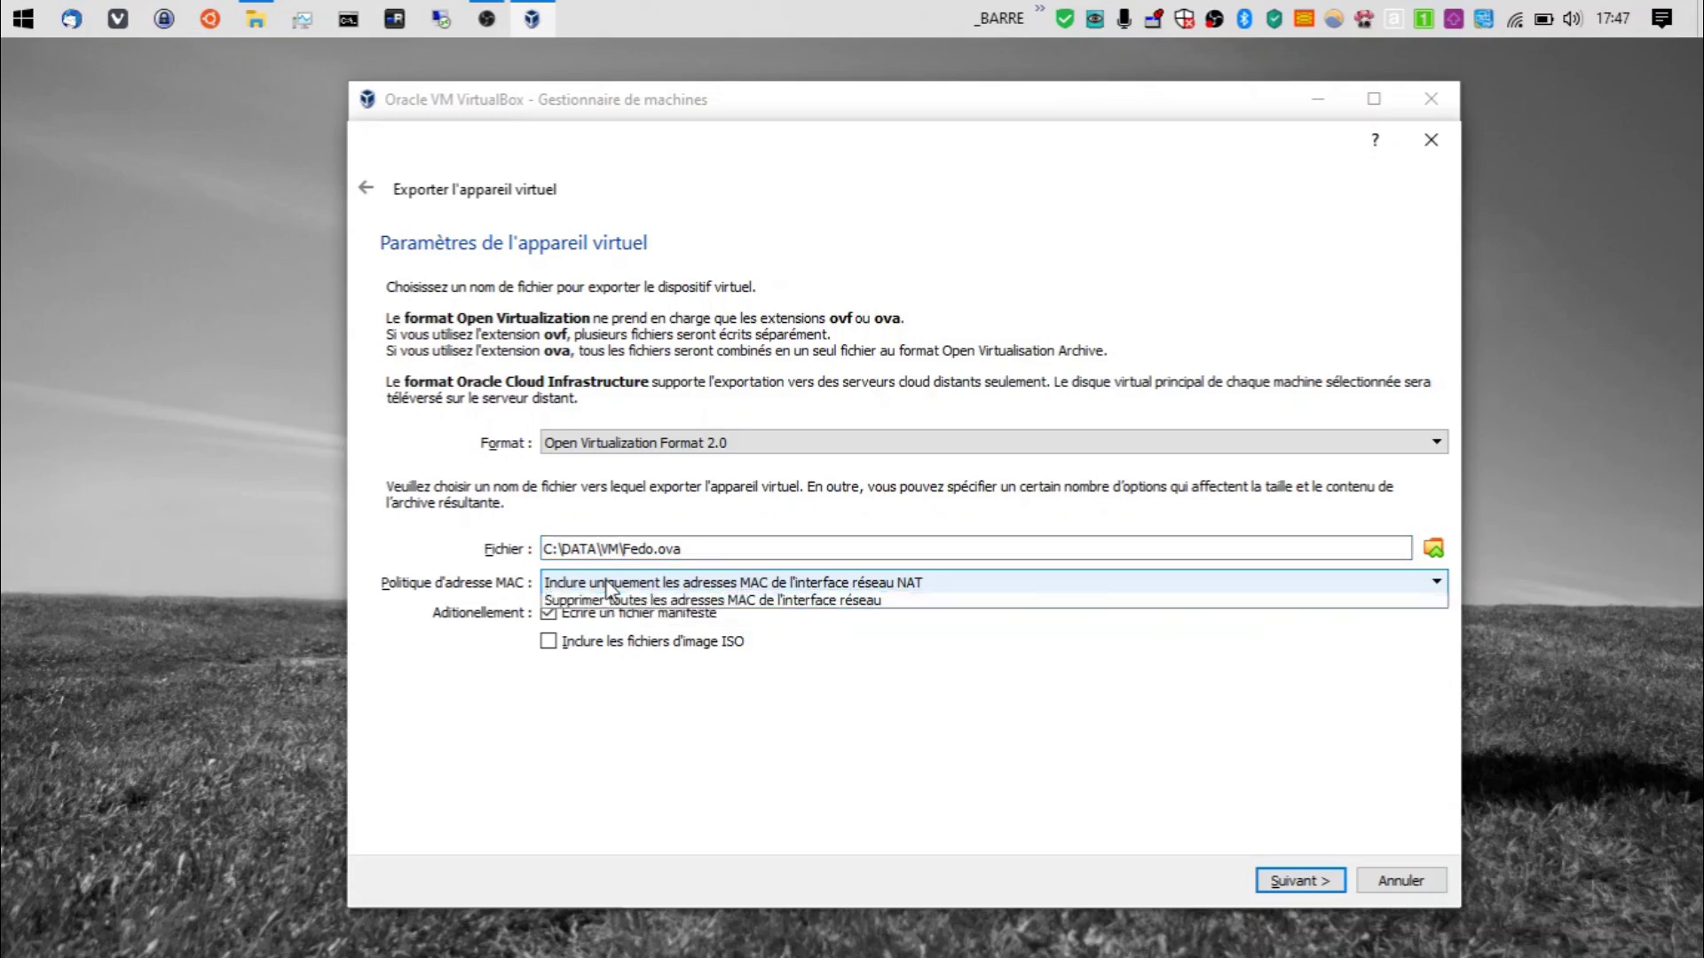
click(609, 584)
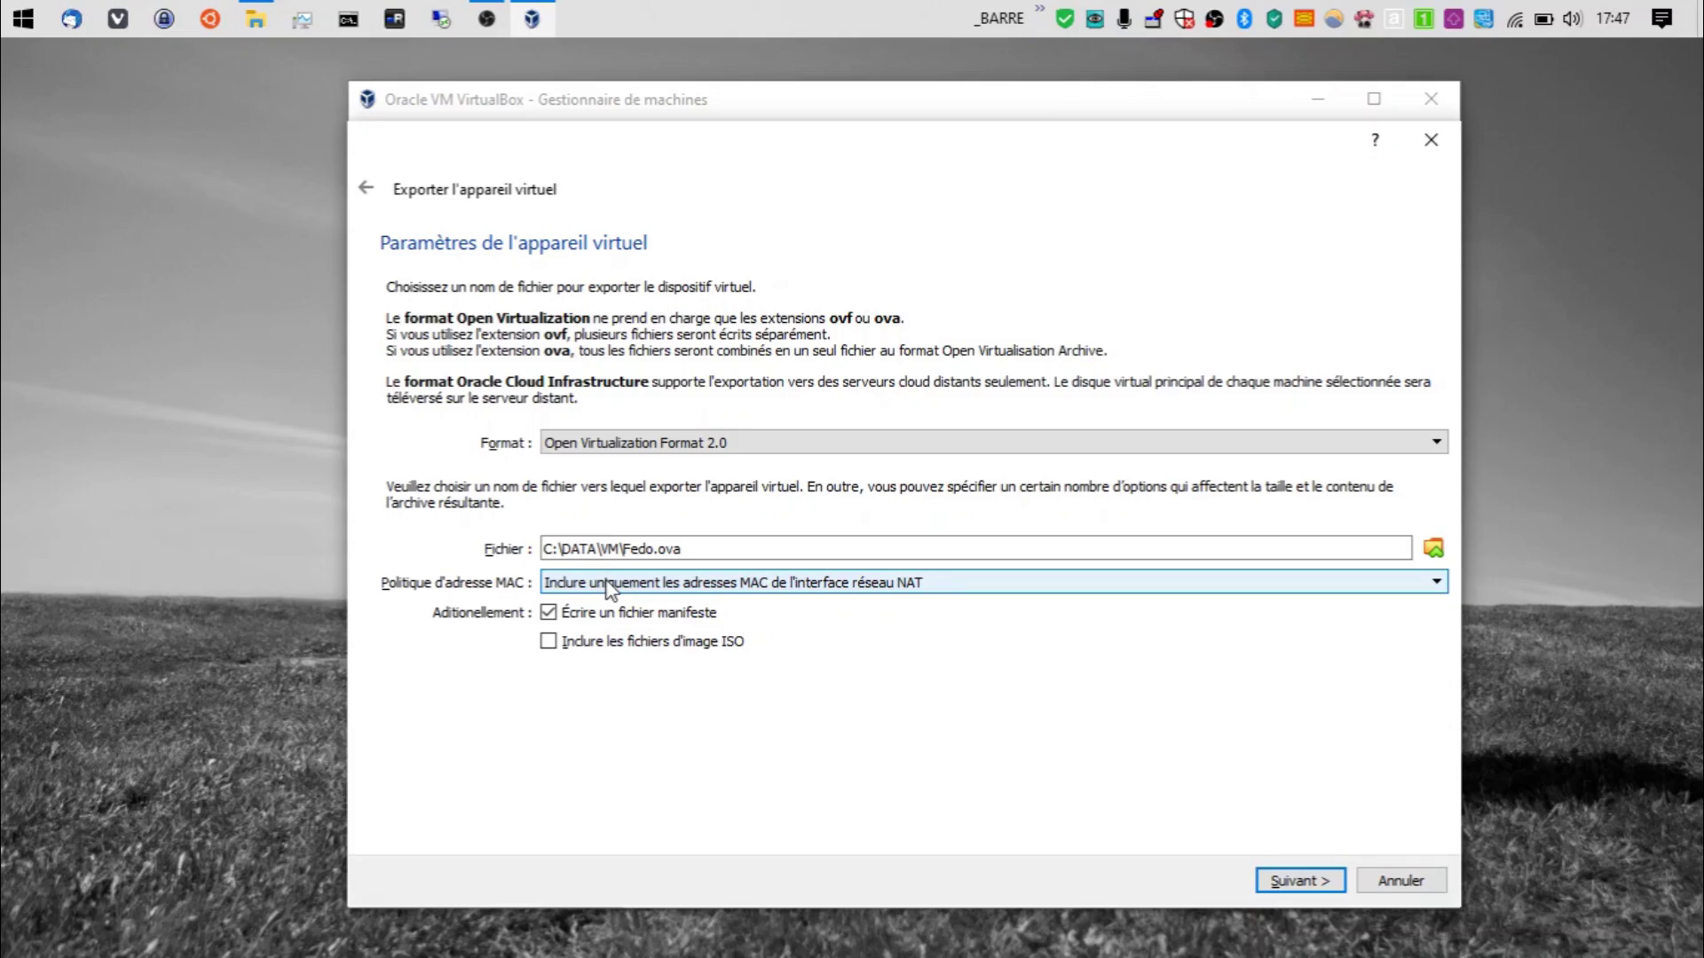
click(671, 583)
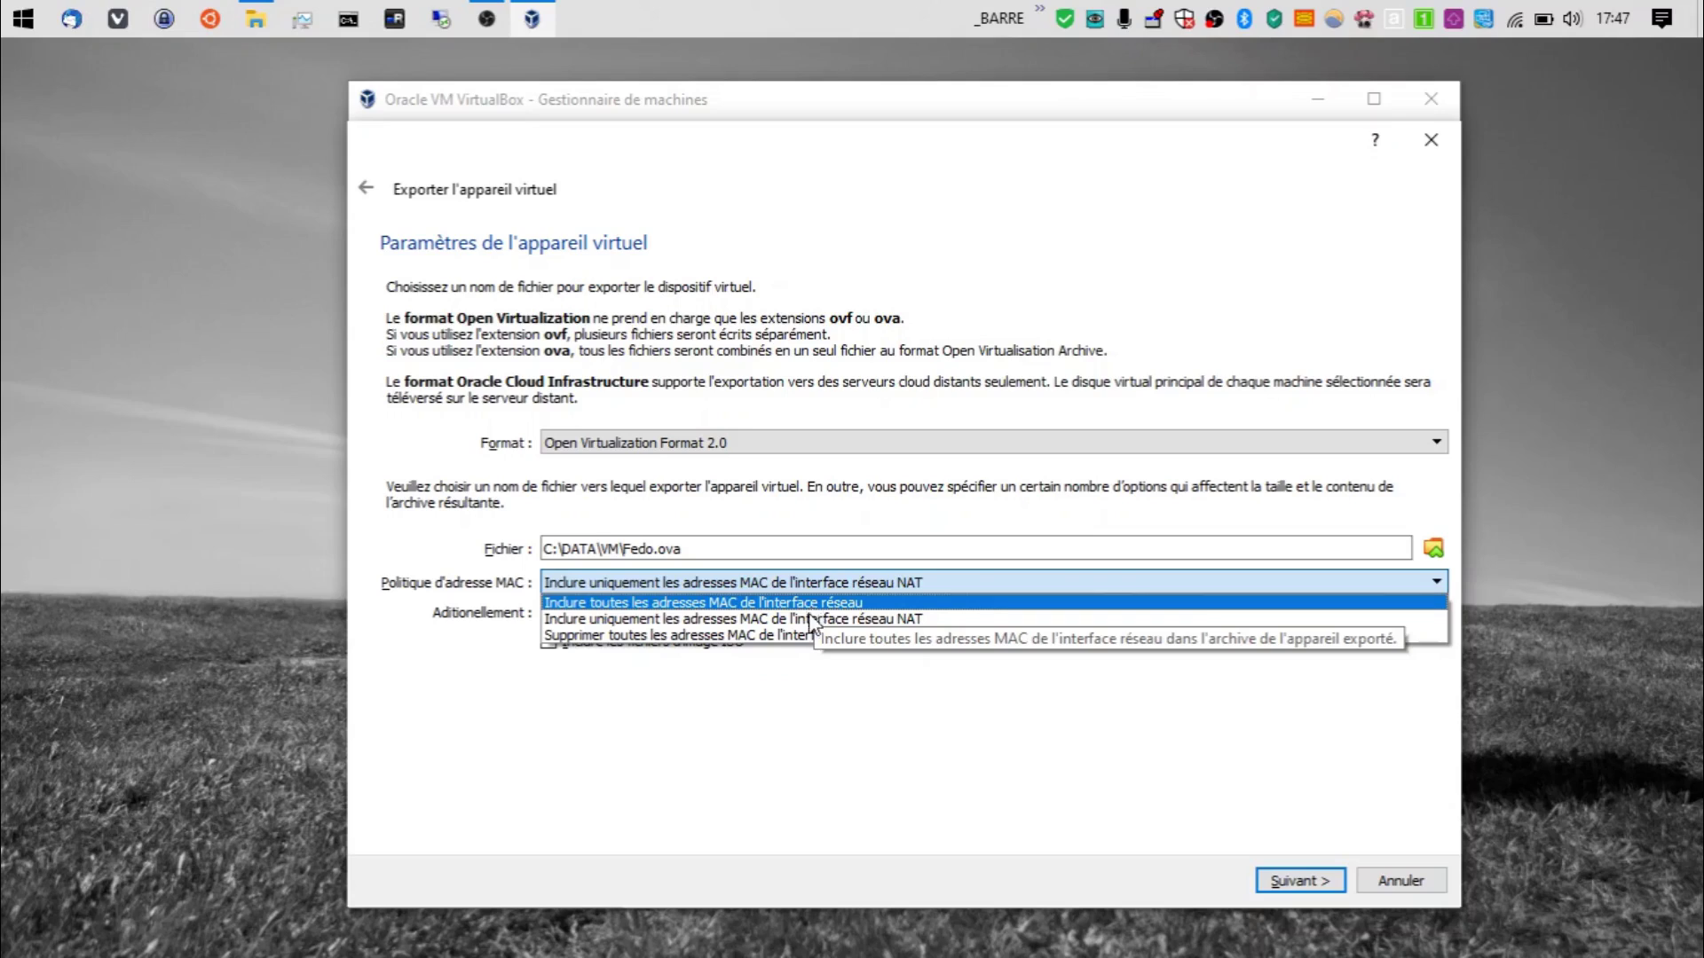
click(738, 635)
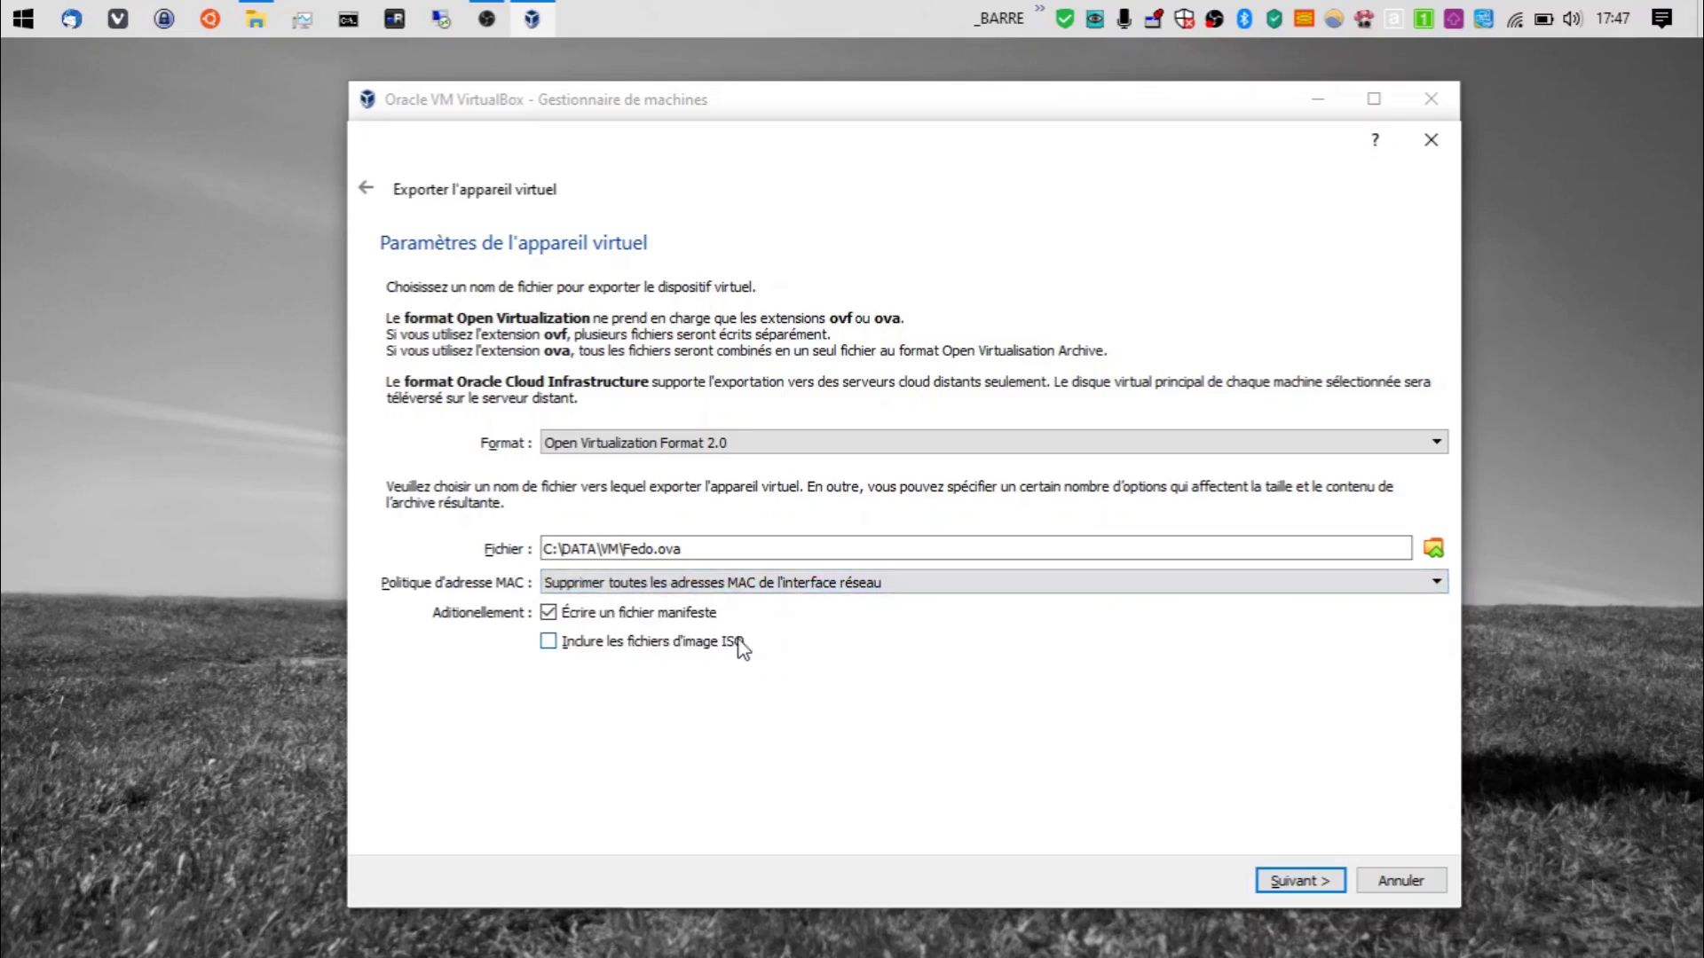
click(747, 587)
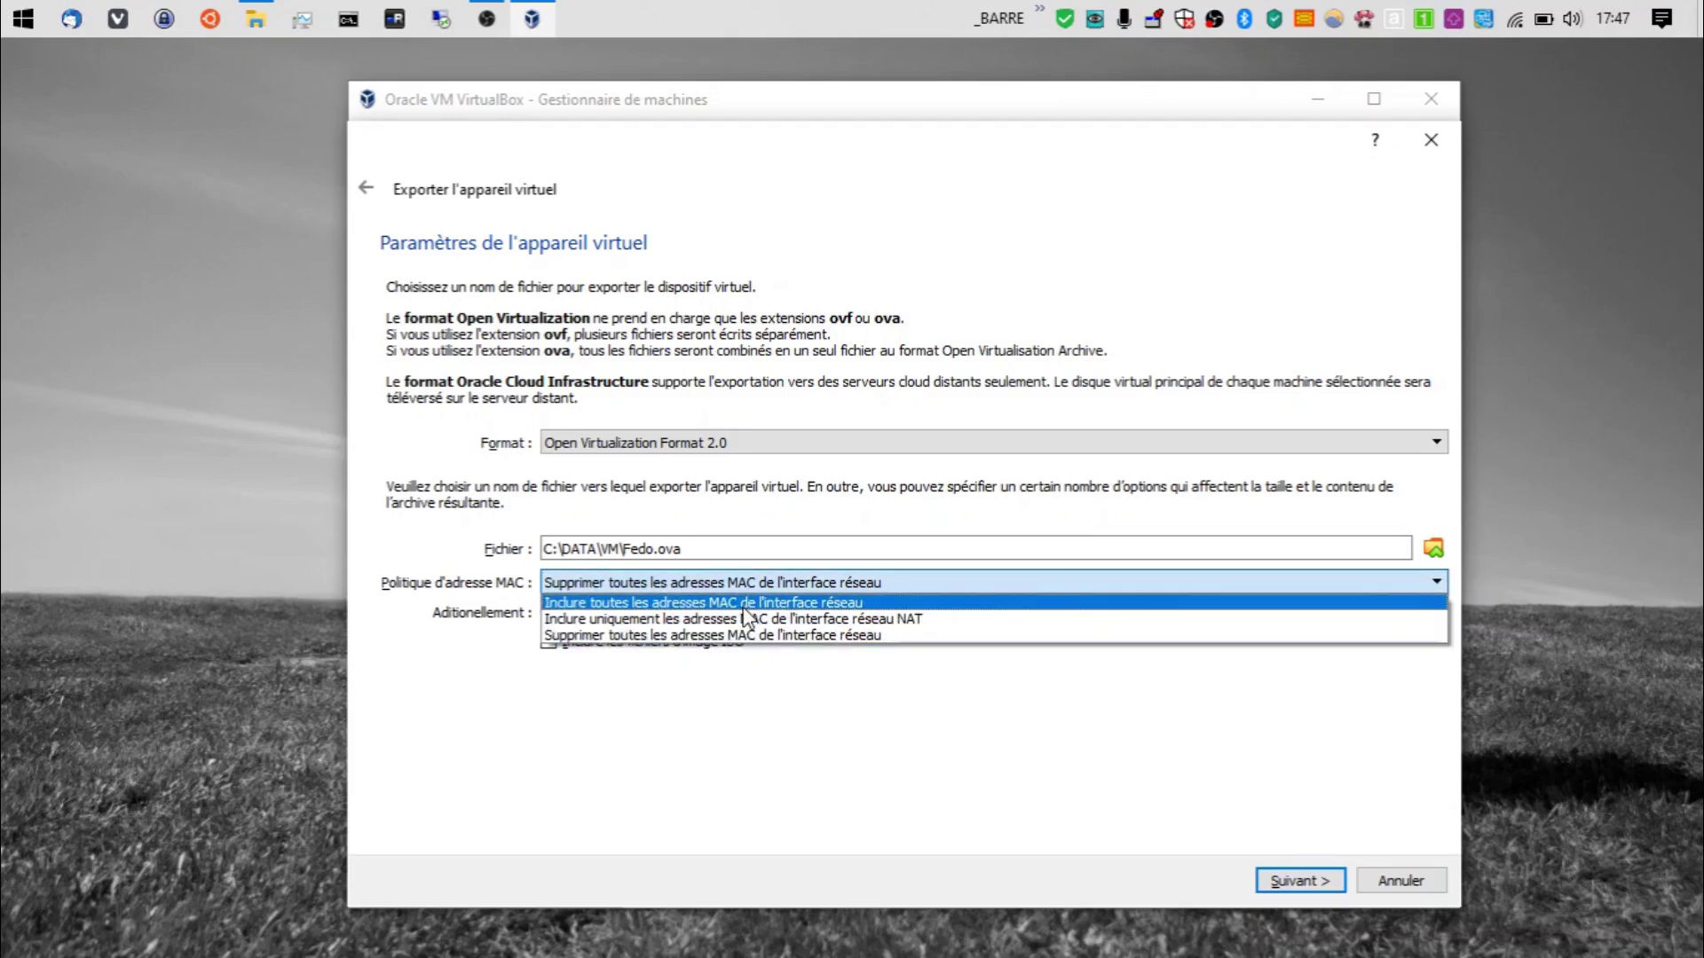
click(746, 619)
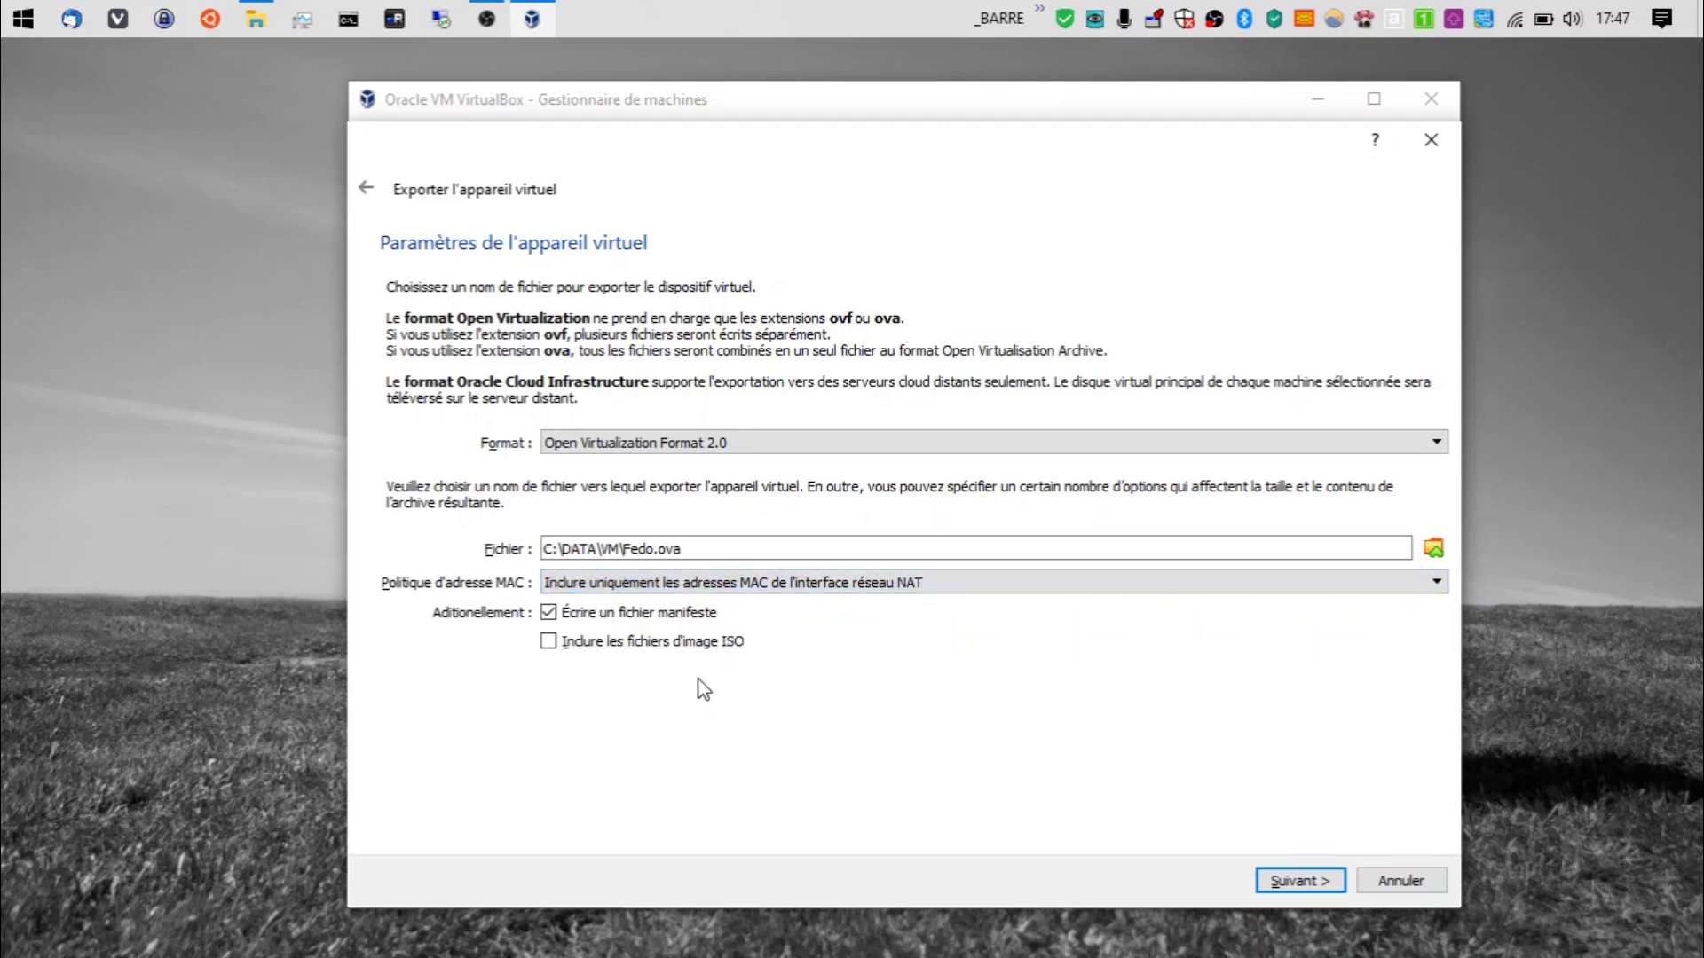
Step: Leave ISO image files out of the export and continue to the virtual system settings
click(623, 644)
click(628, 645)
click(1301, 881)
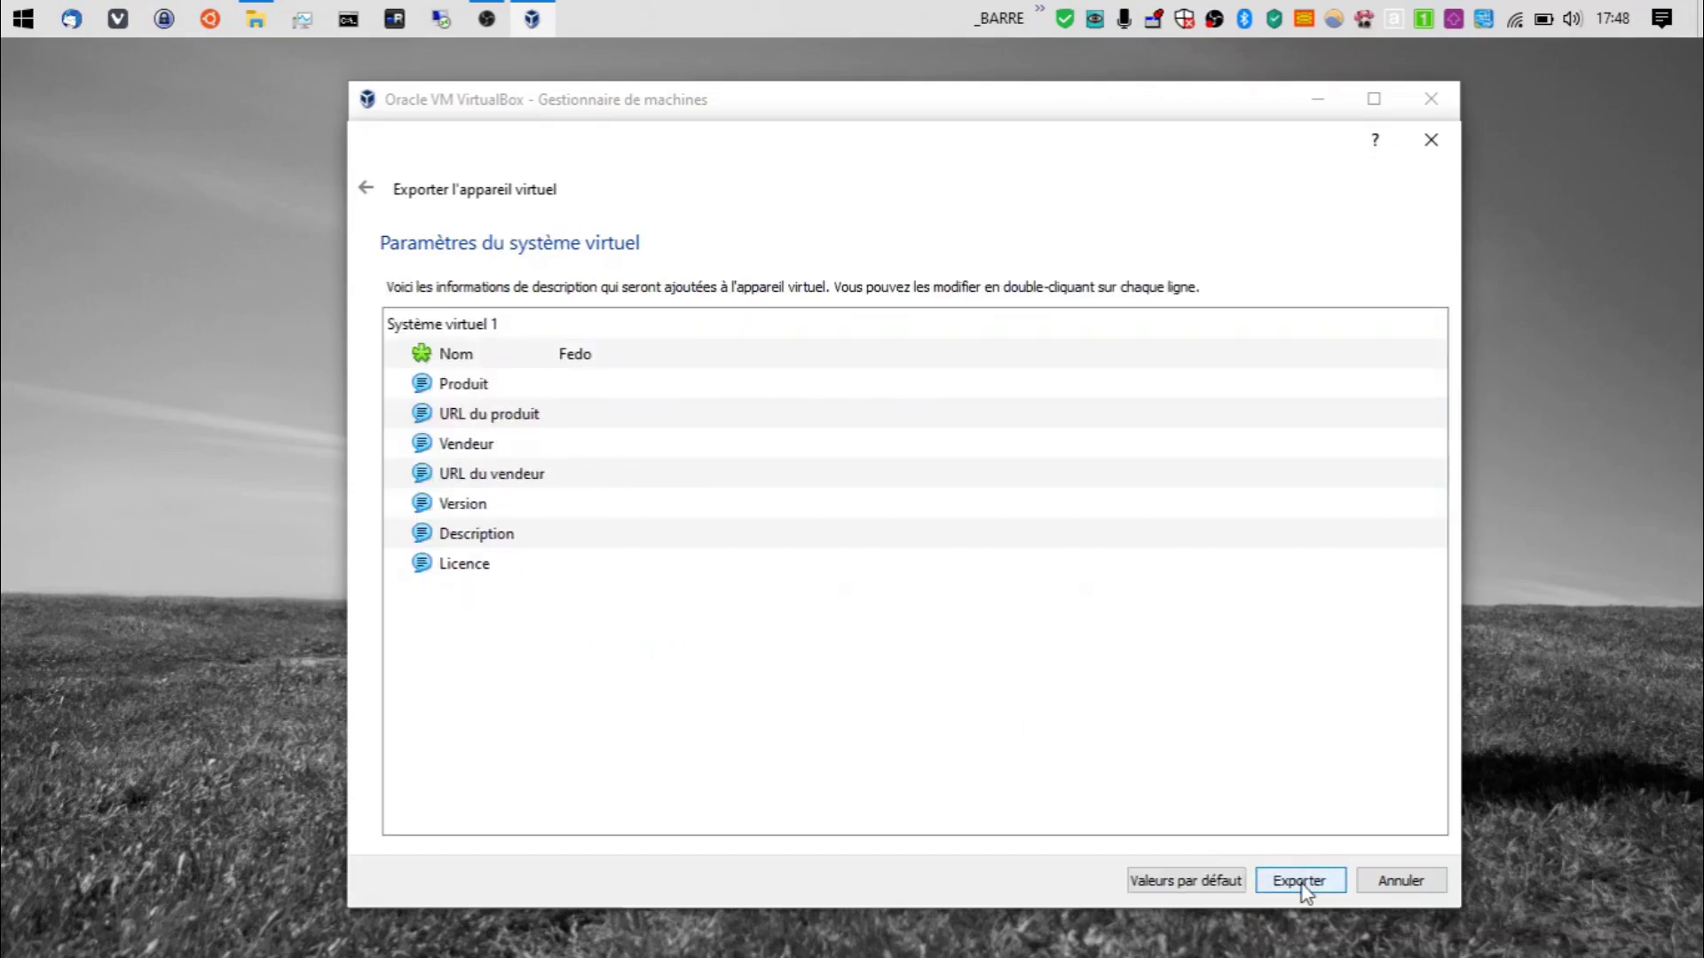
Step: Set the exported virtual system's name to Fedora
click(600, 360)
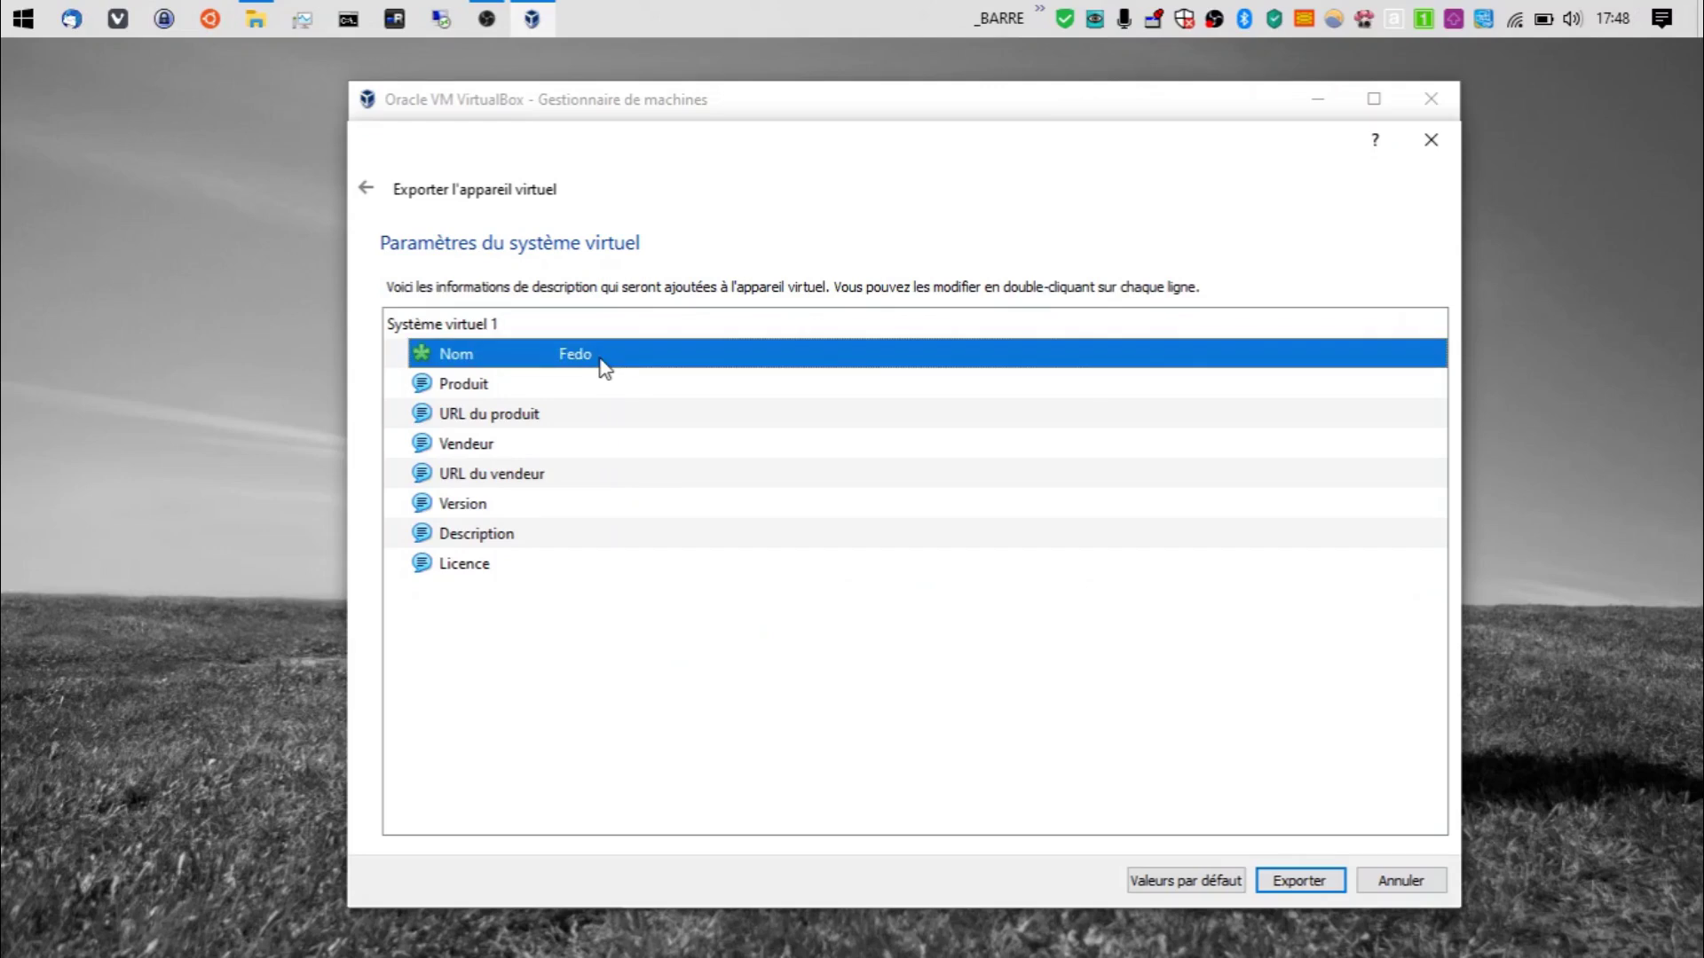
double_click(600, 360)
click(600, 360)
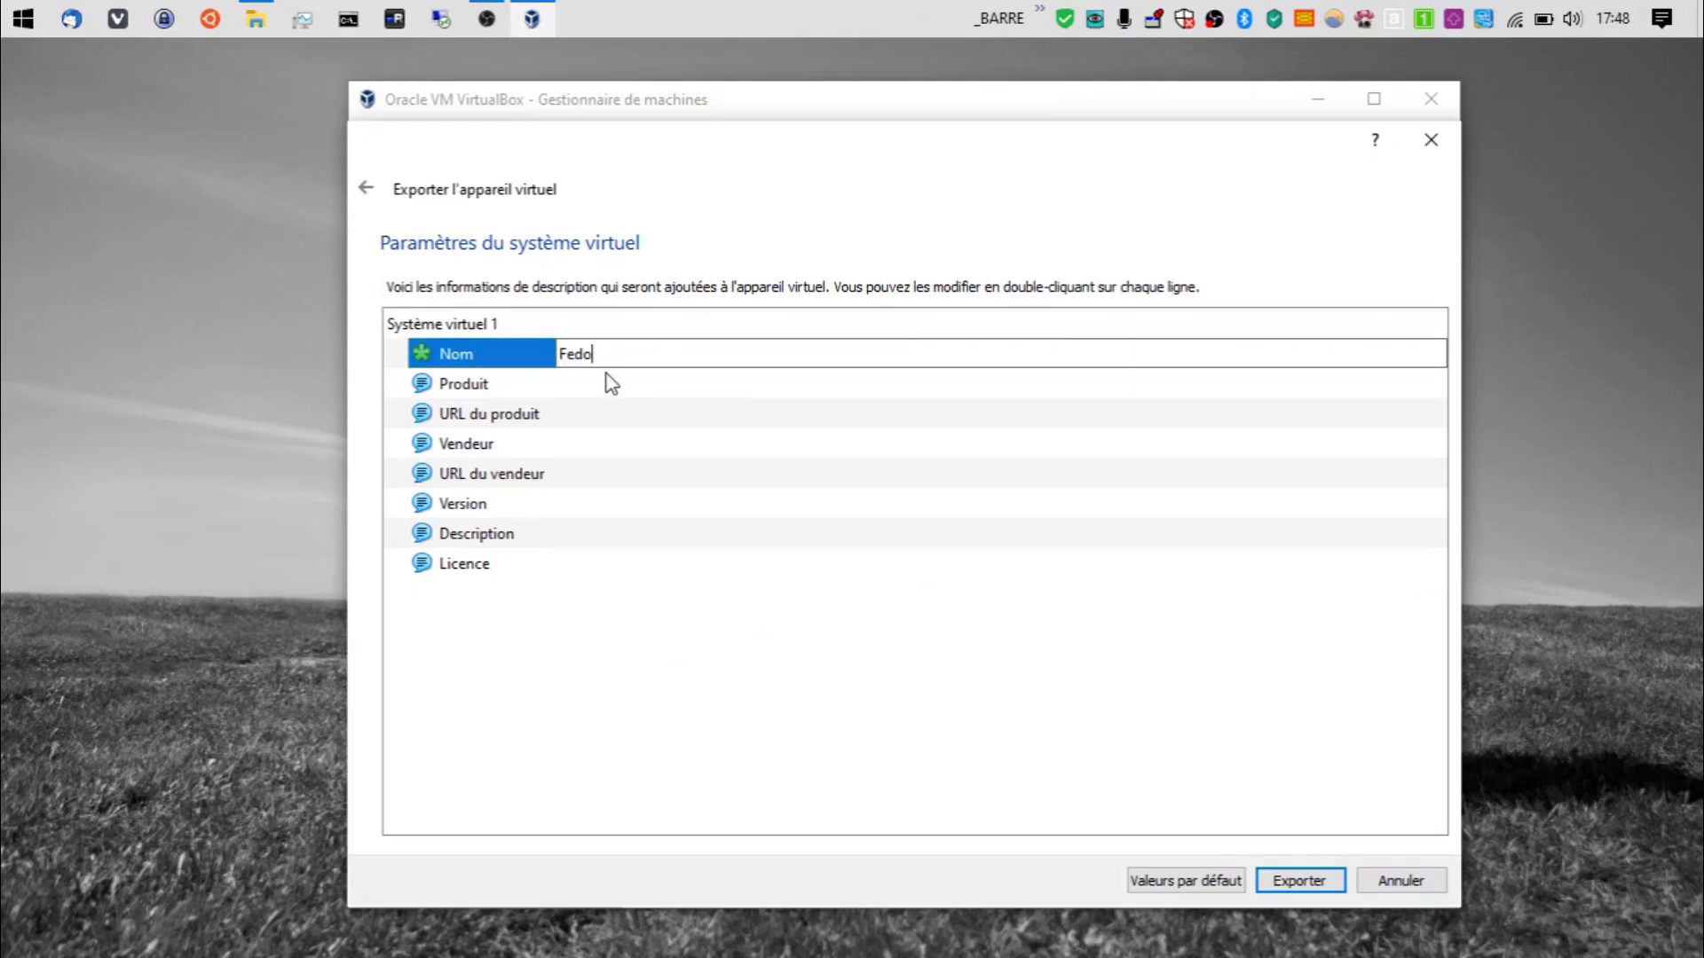
text(ra)
click(609, 384)
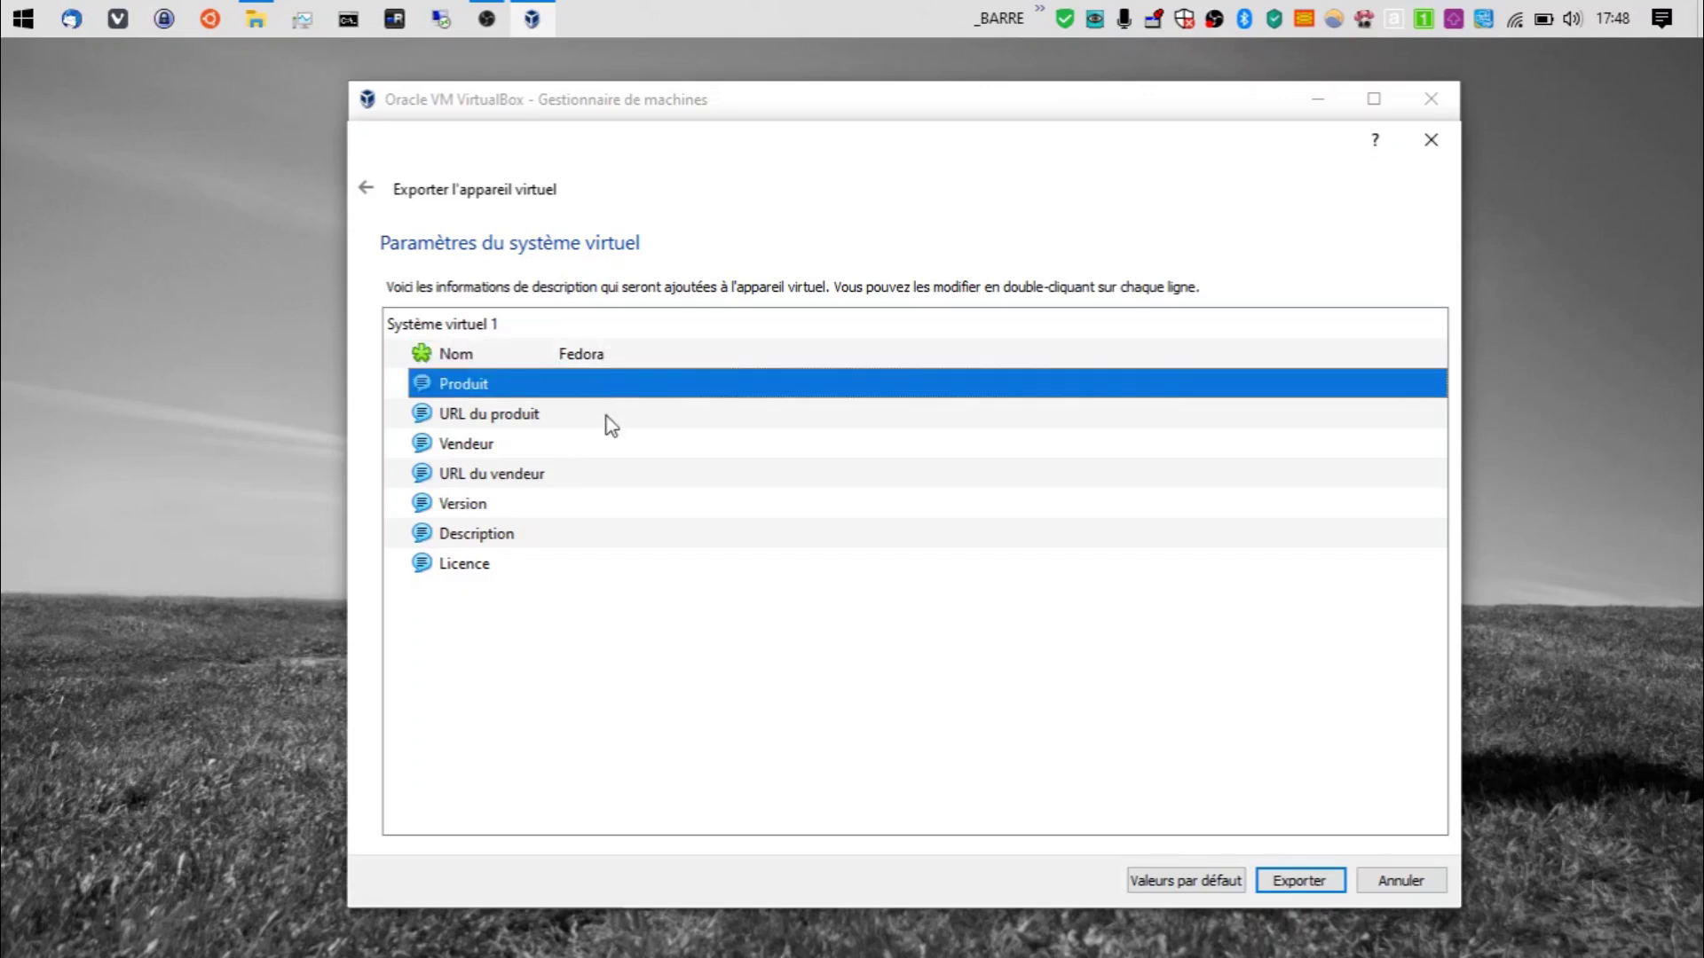
double_click(606, 443)
text(Linuxtricks)
key(Return)
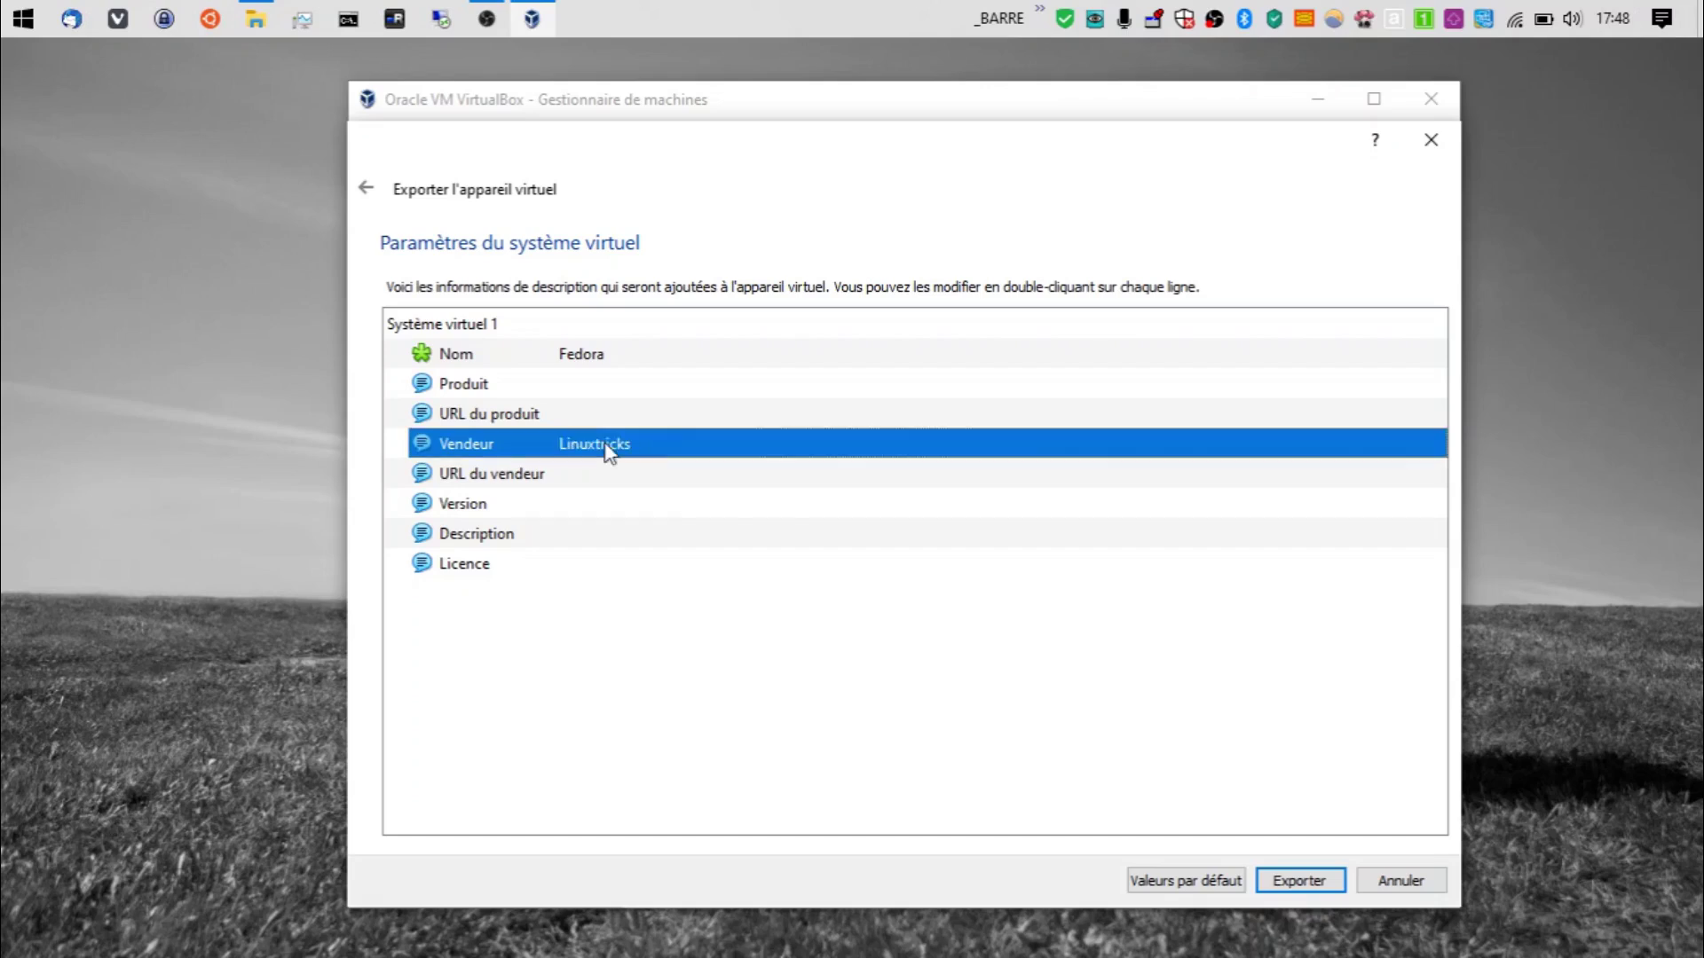
double_click(572, 476)
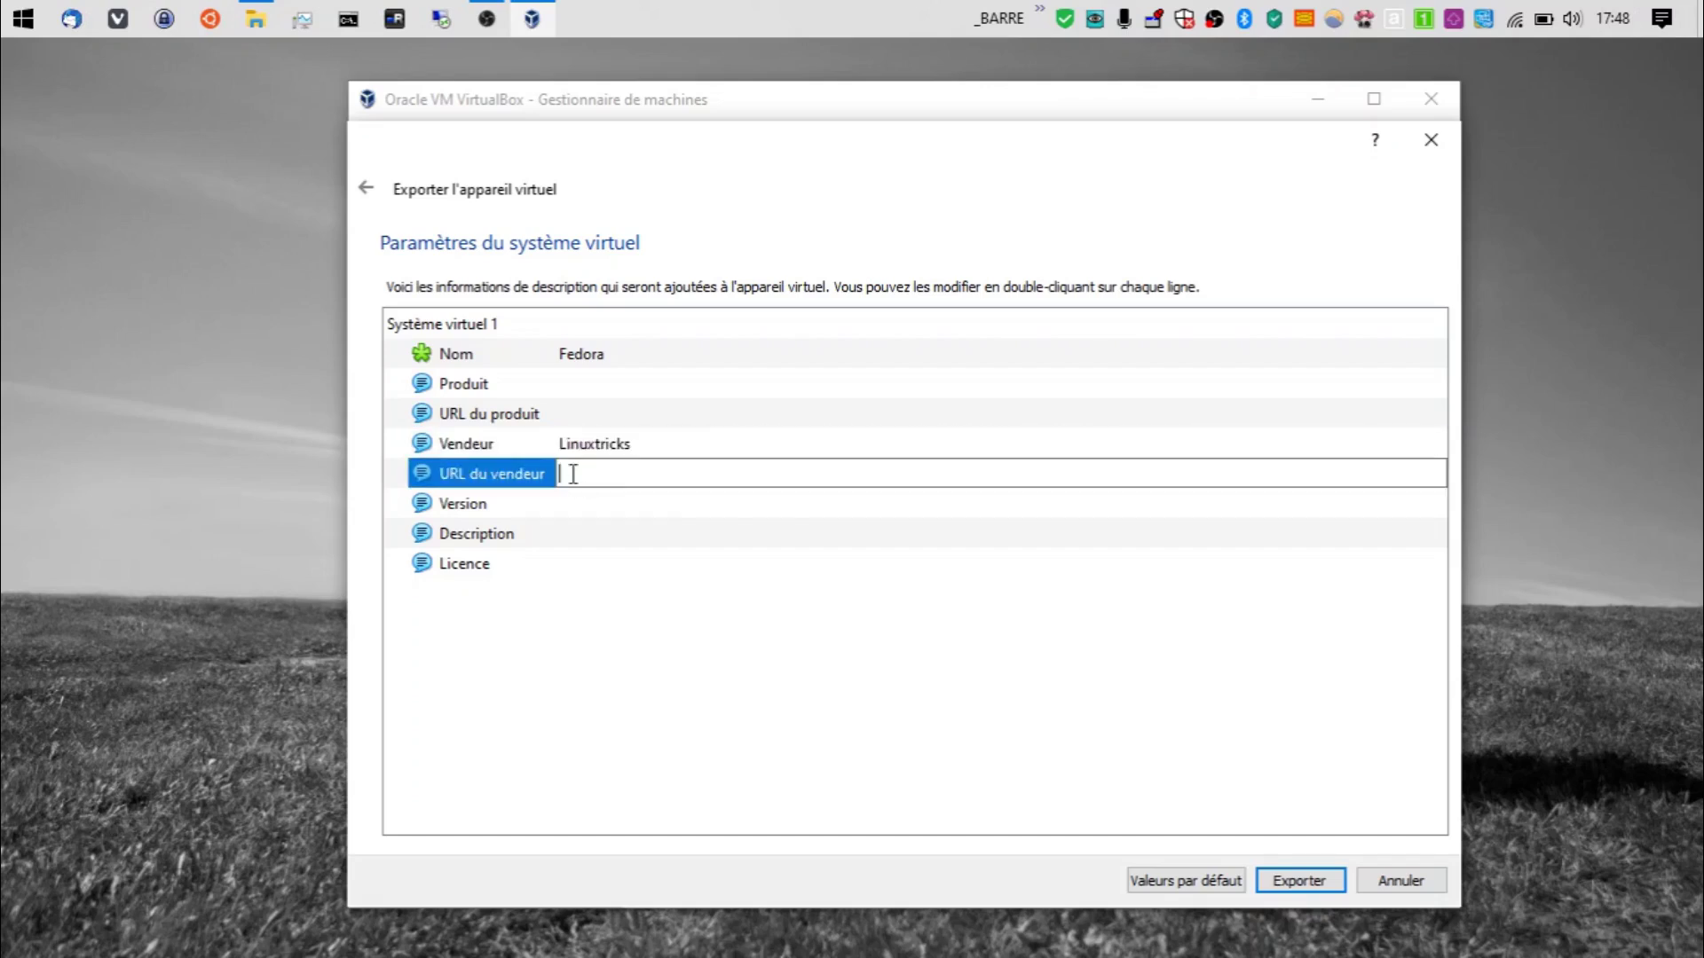
text(https://www.linuxtrick)
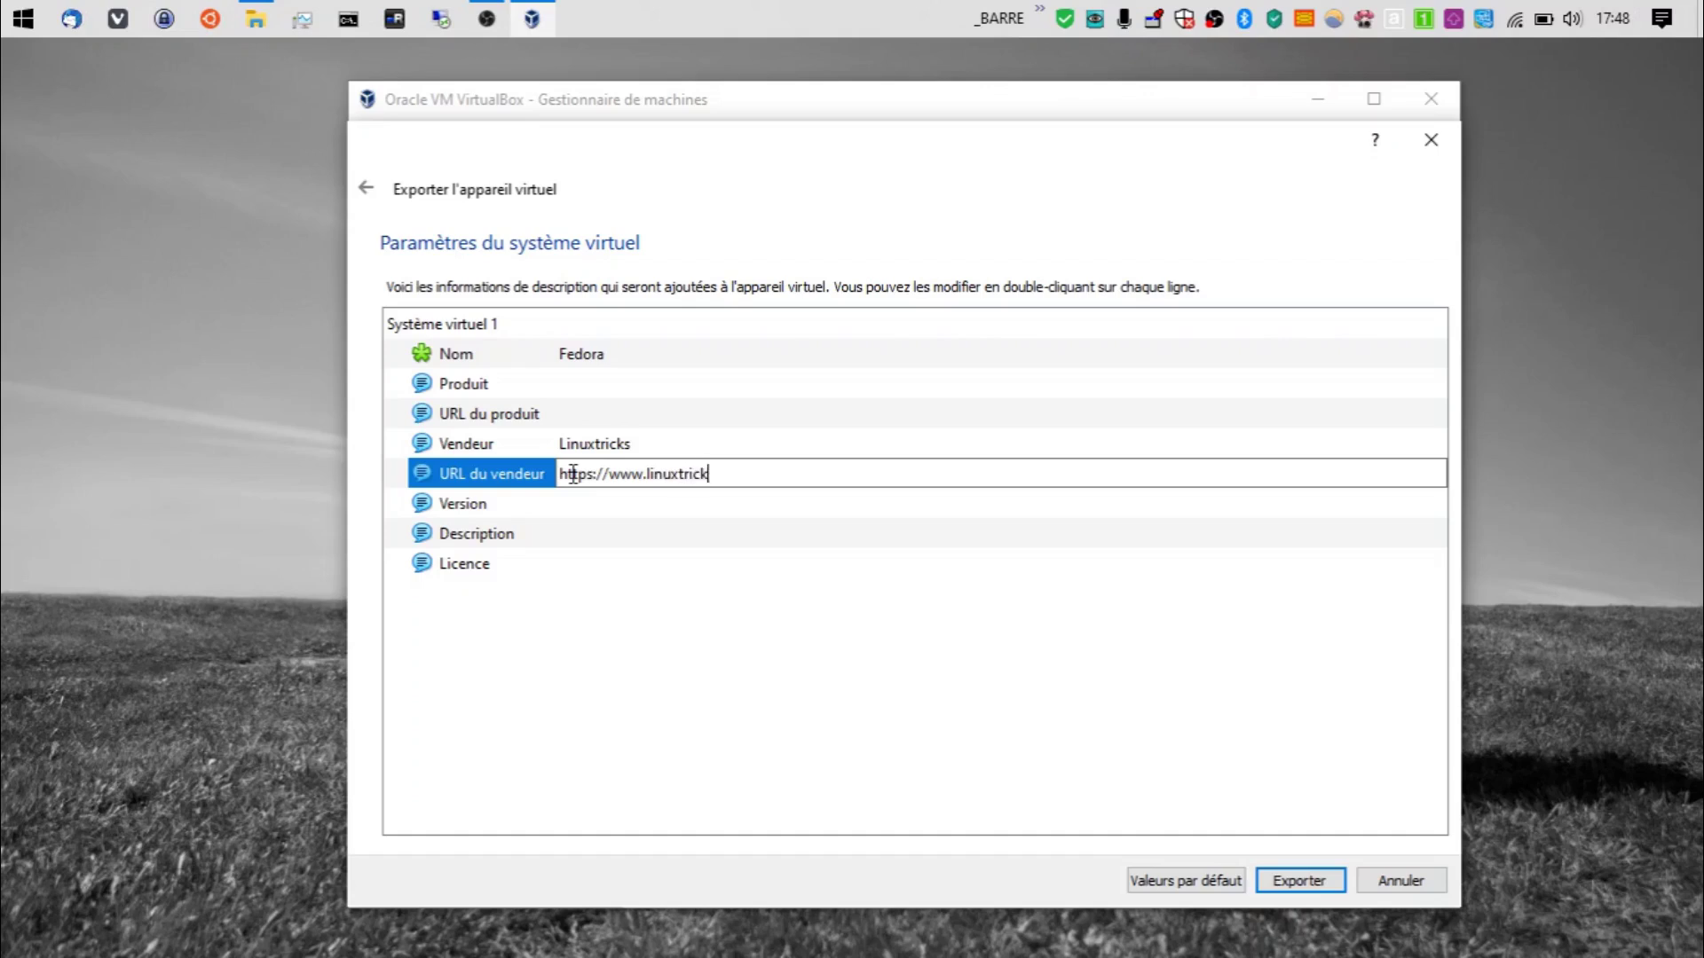
text(s.fr)
key(Return)
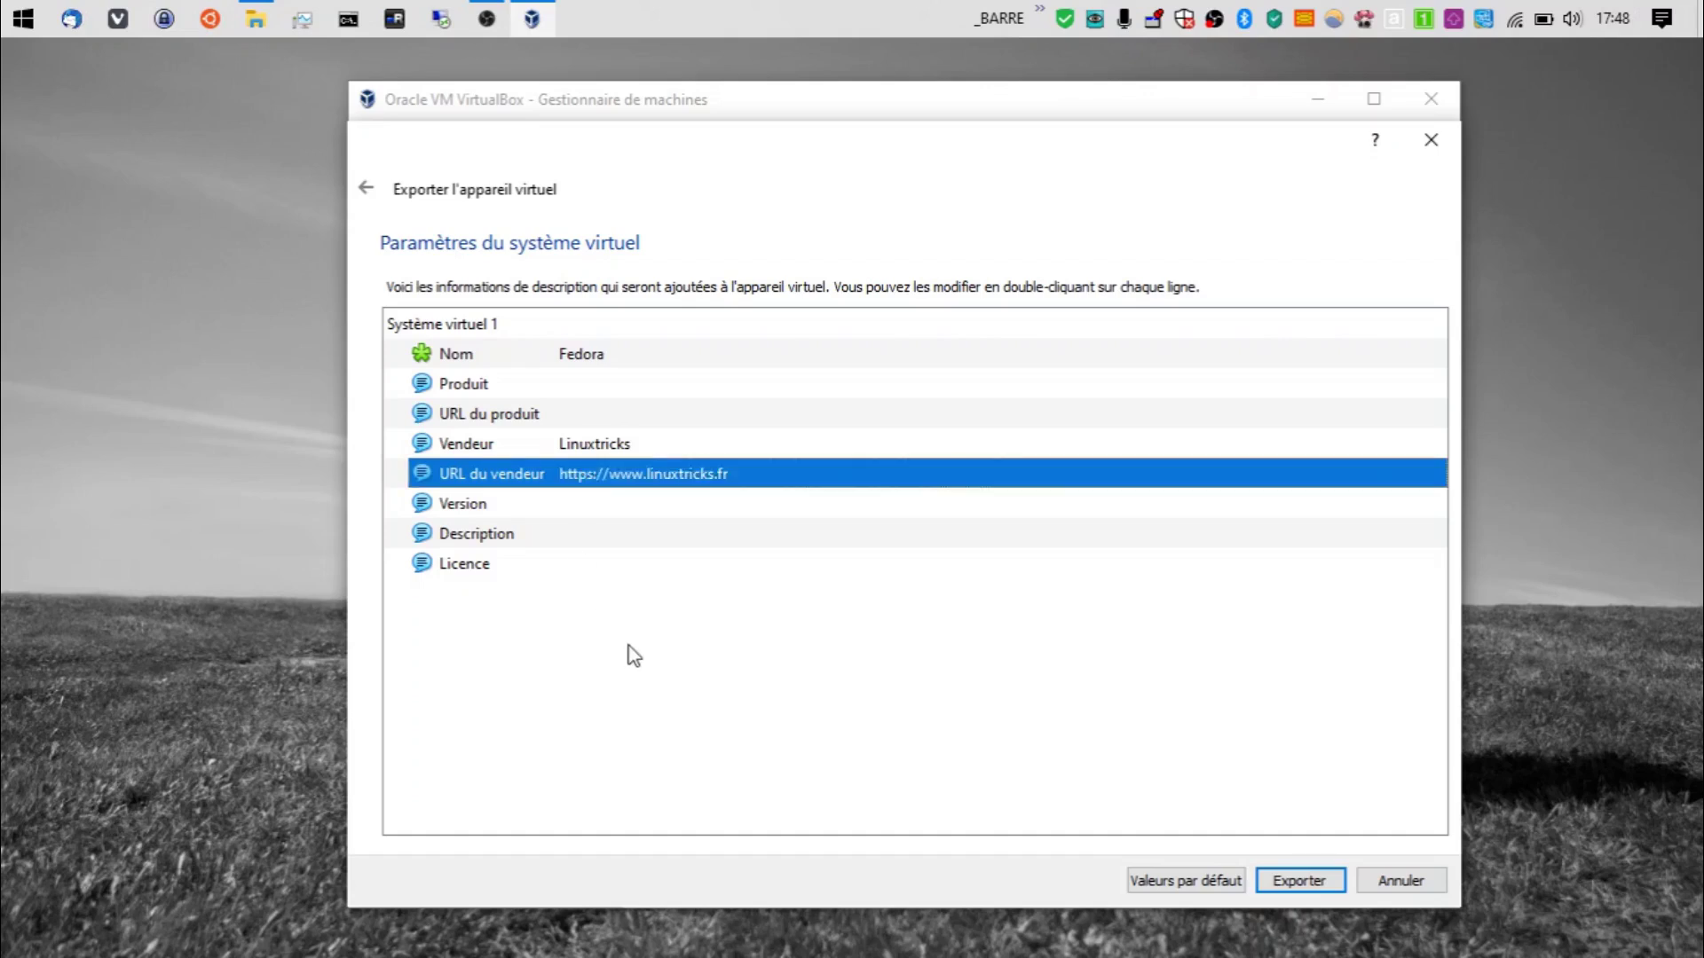
Step: Set the appliance's version to 31
click(584, 501)
double_click(586, 506)
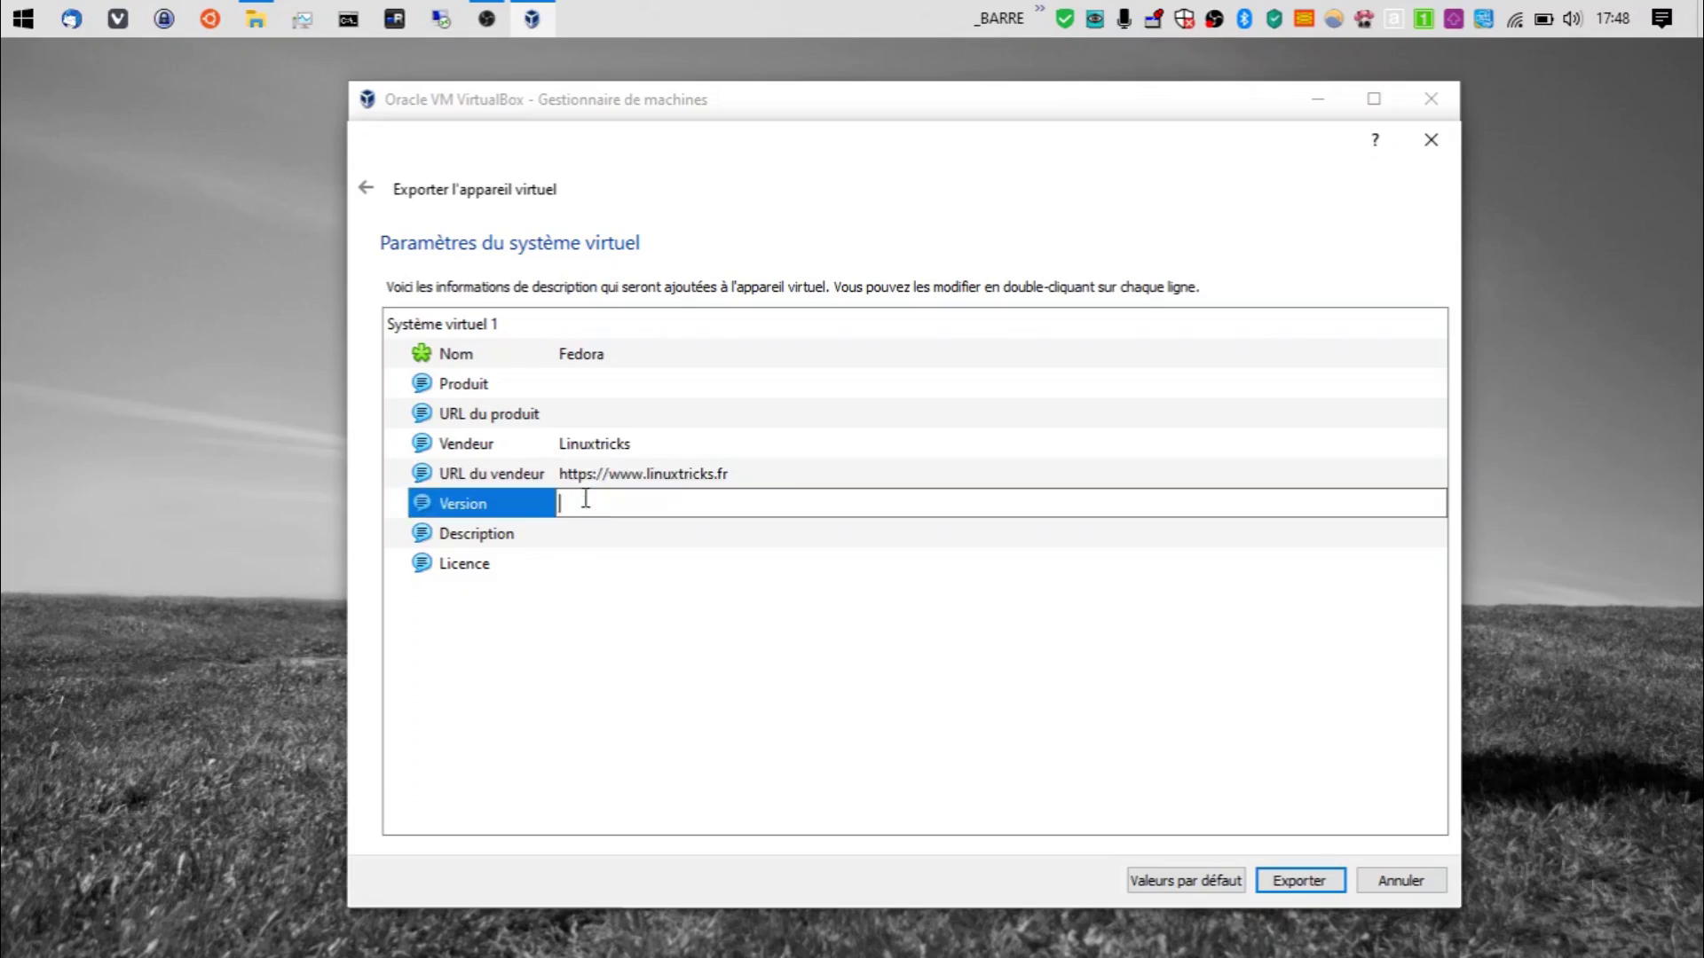
text(31)
Step: Enter "Workstation avec GNOME" as the appliance's description and start the export
click(612, 542)
click(615, 546)
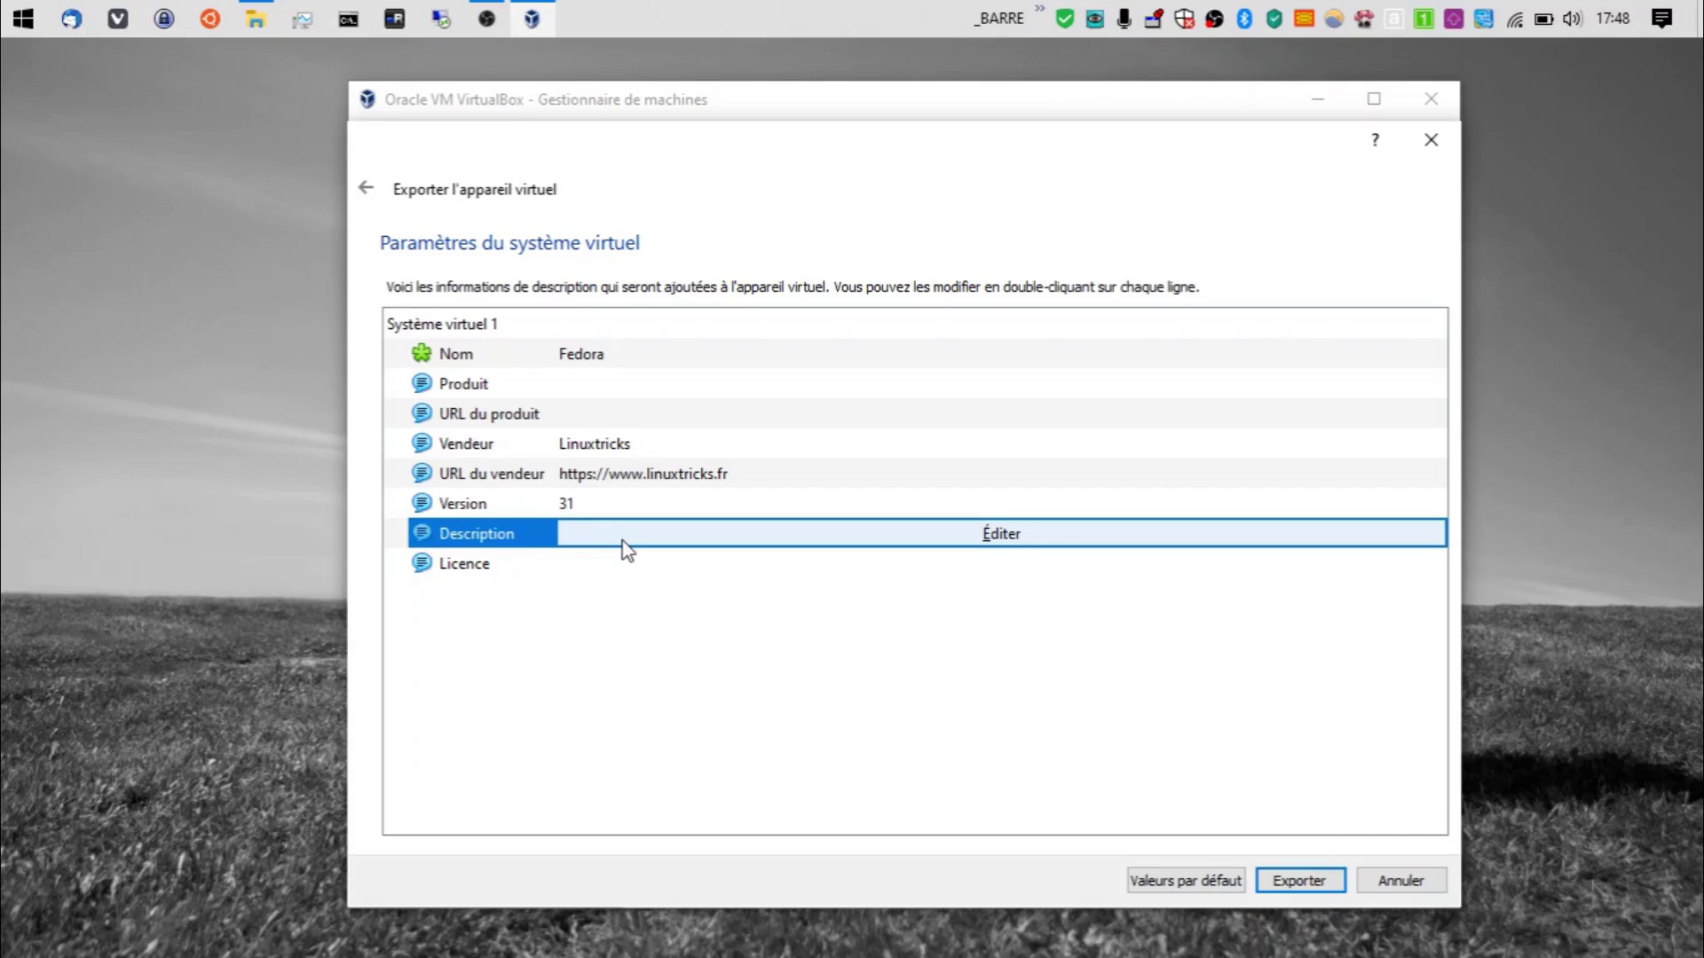
click(626, 542)
text(Workstatio)
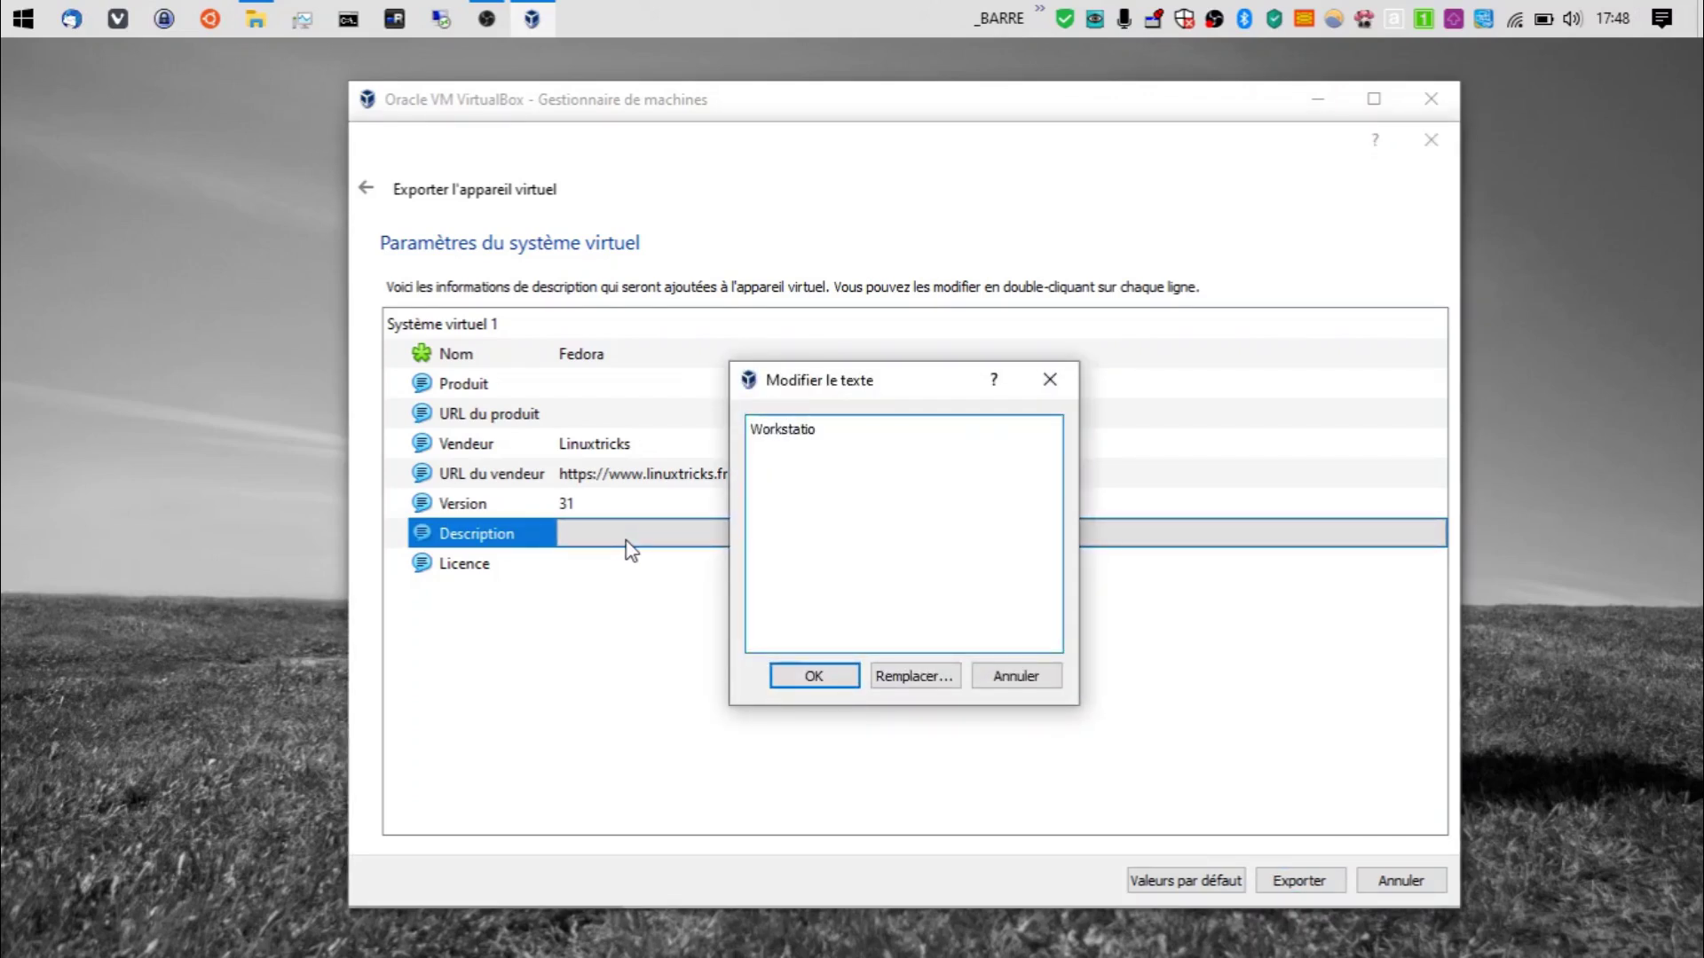
text(n avec GNOME)
click(815, 677)
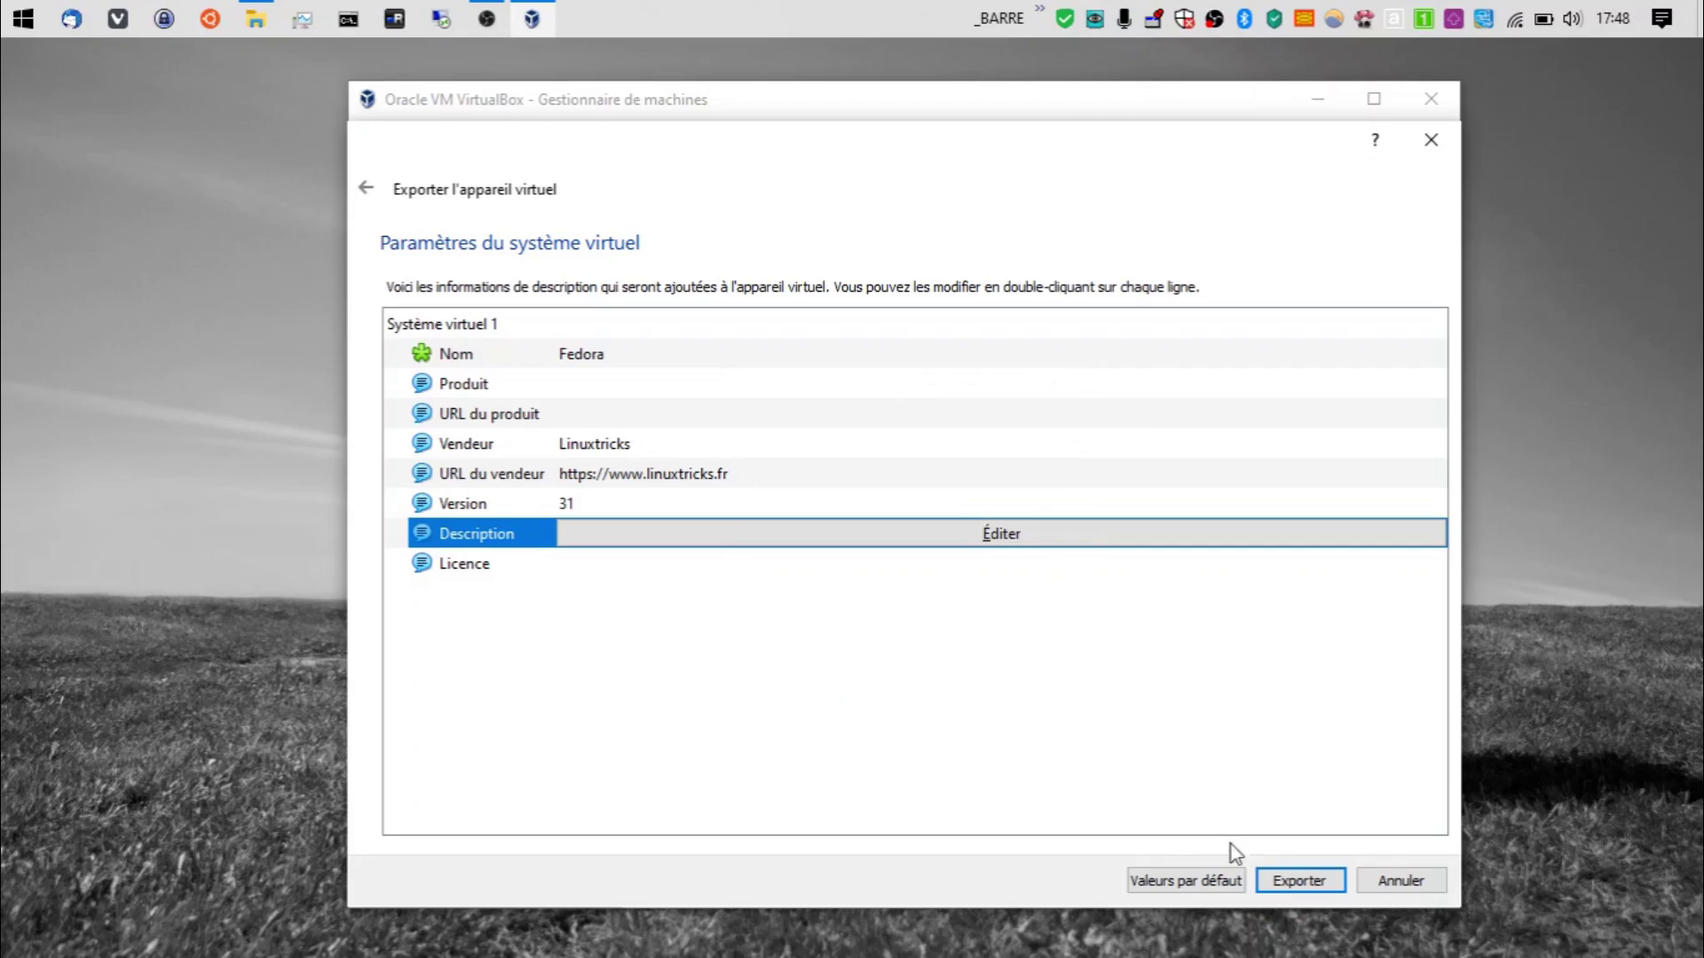
click(1298, 882)
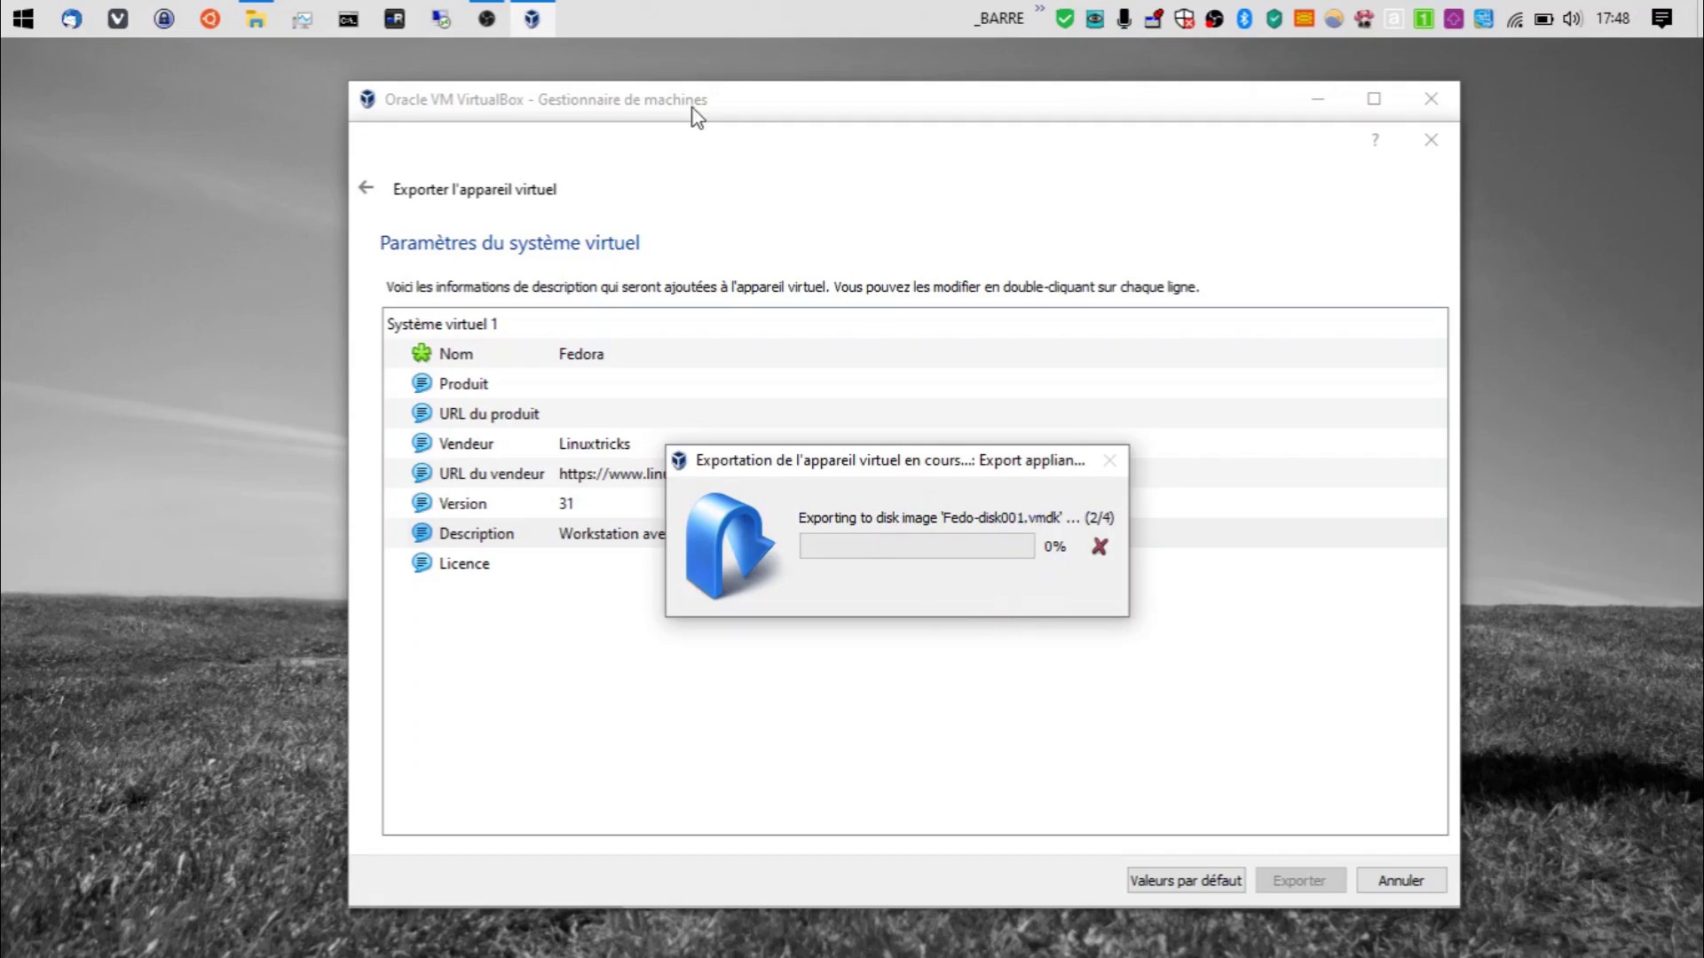
Step: Check the growing Fedo.ova file in File Explorer's VM folder, refresh the listing, and minimize the folder window
click(257, 19)
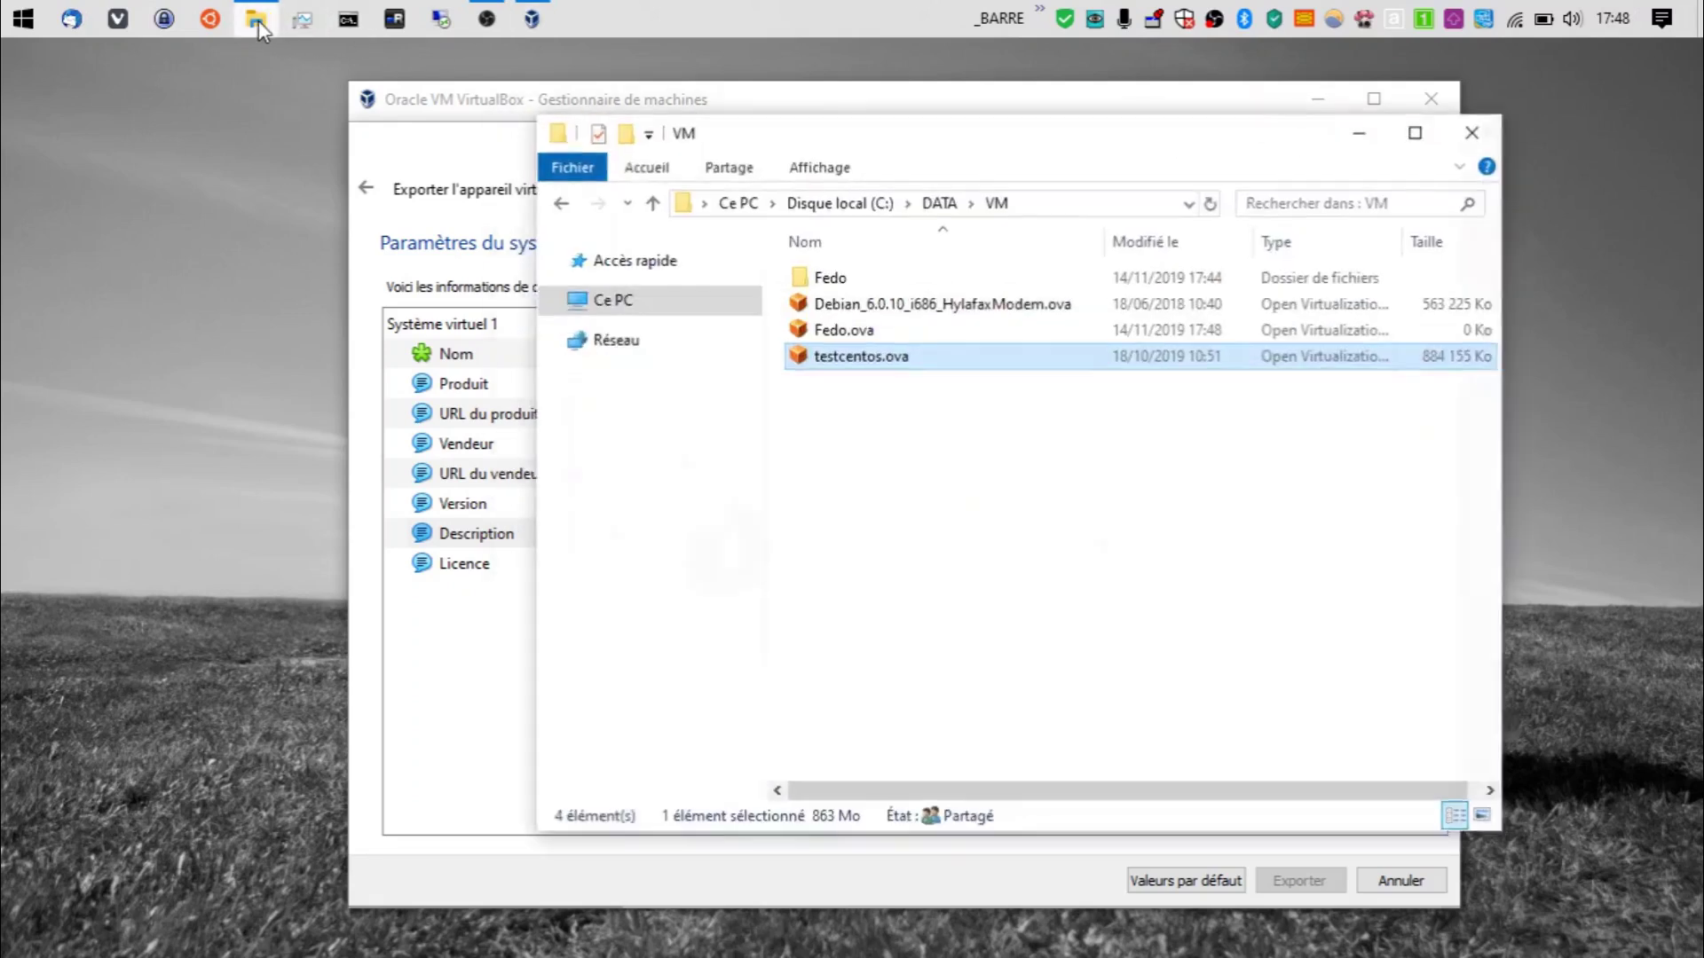
click(835, 333)
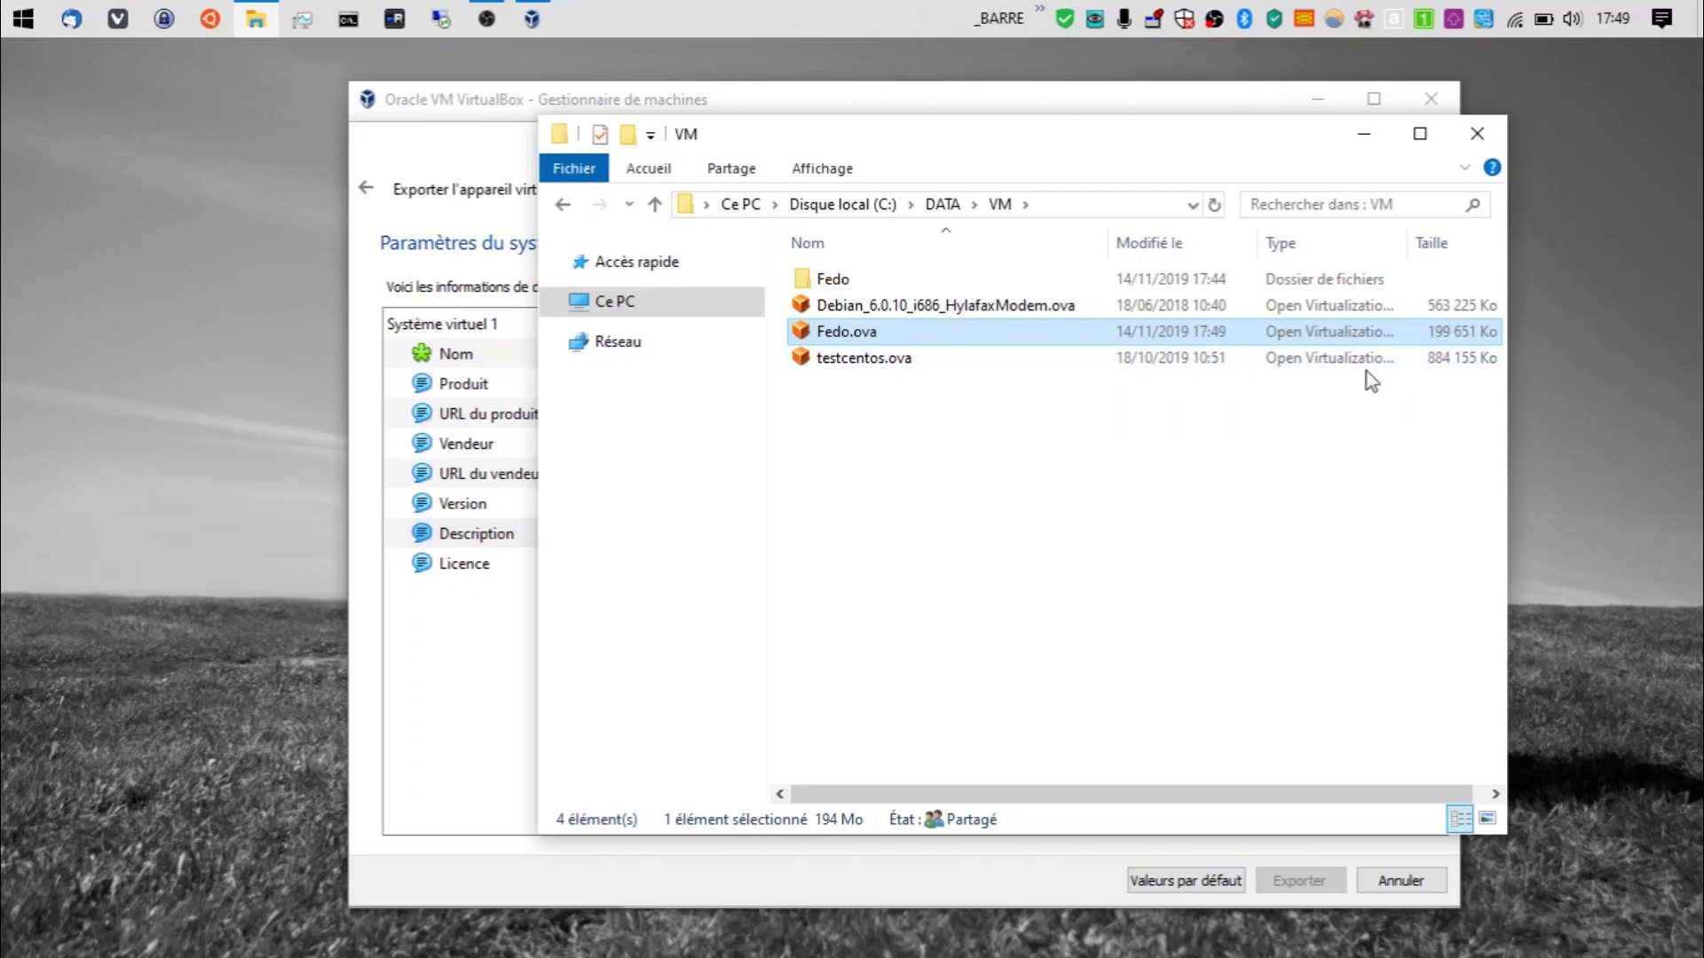
click(1222, 206)
click(1215, 210)
click(1362, 135)
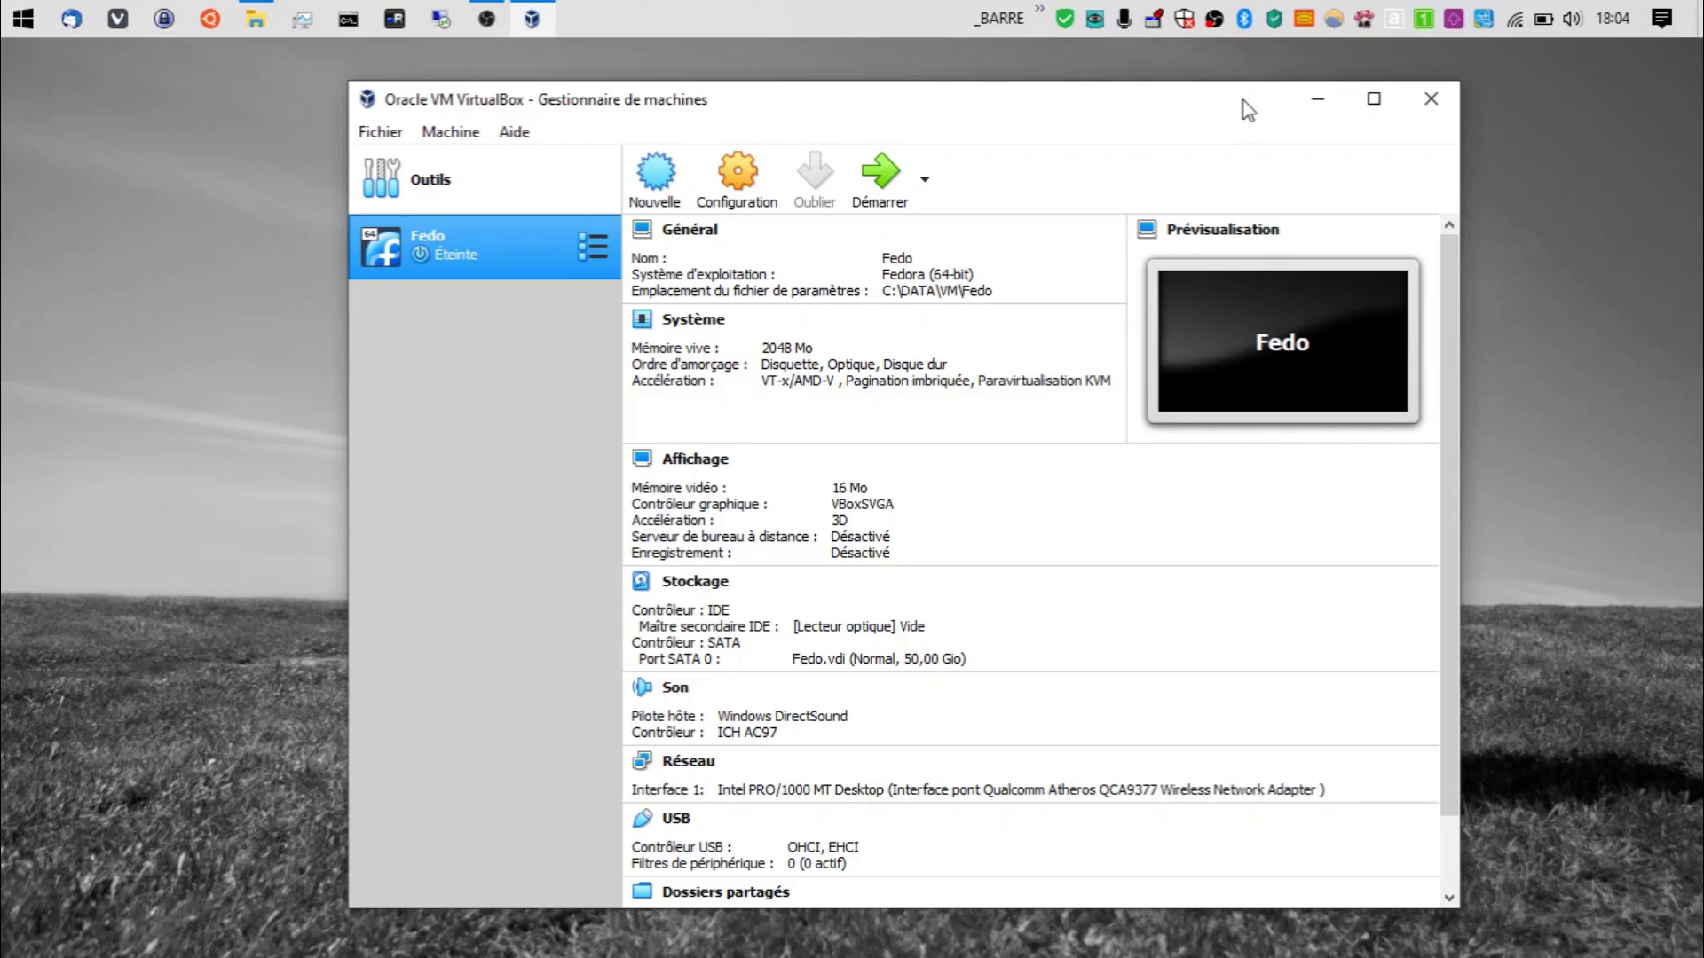
Step: Close VirtualBox and select the exported Fedo.ova in File Explorer's VM folder
click(1431, 98)
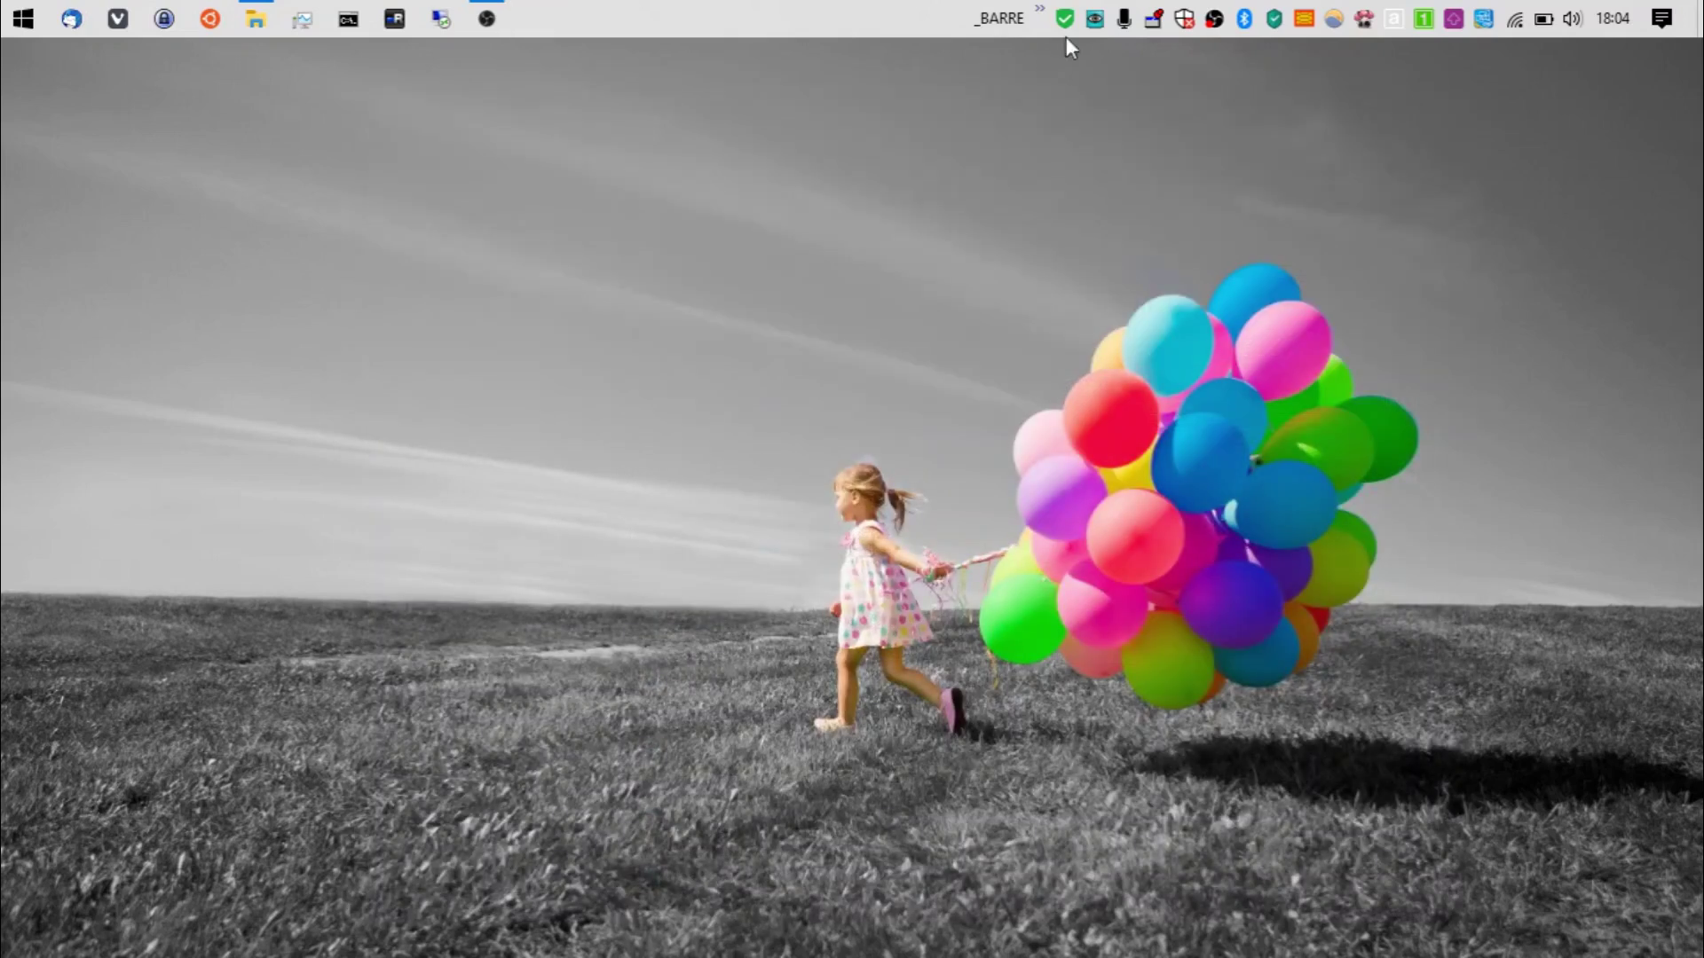
click(258, 33)
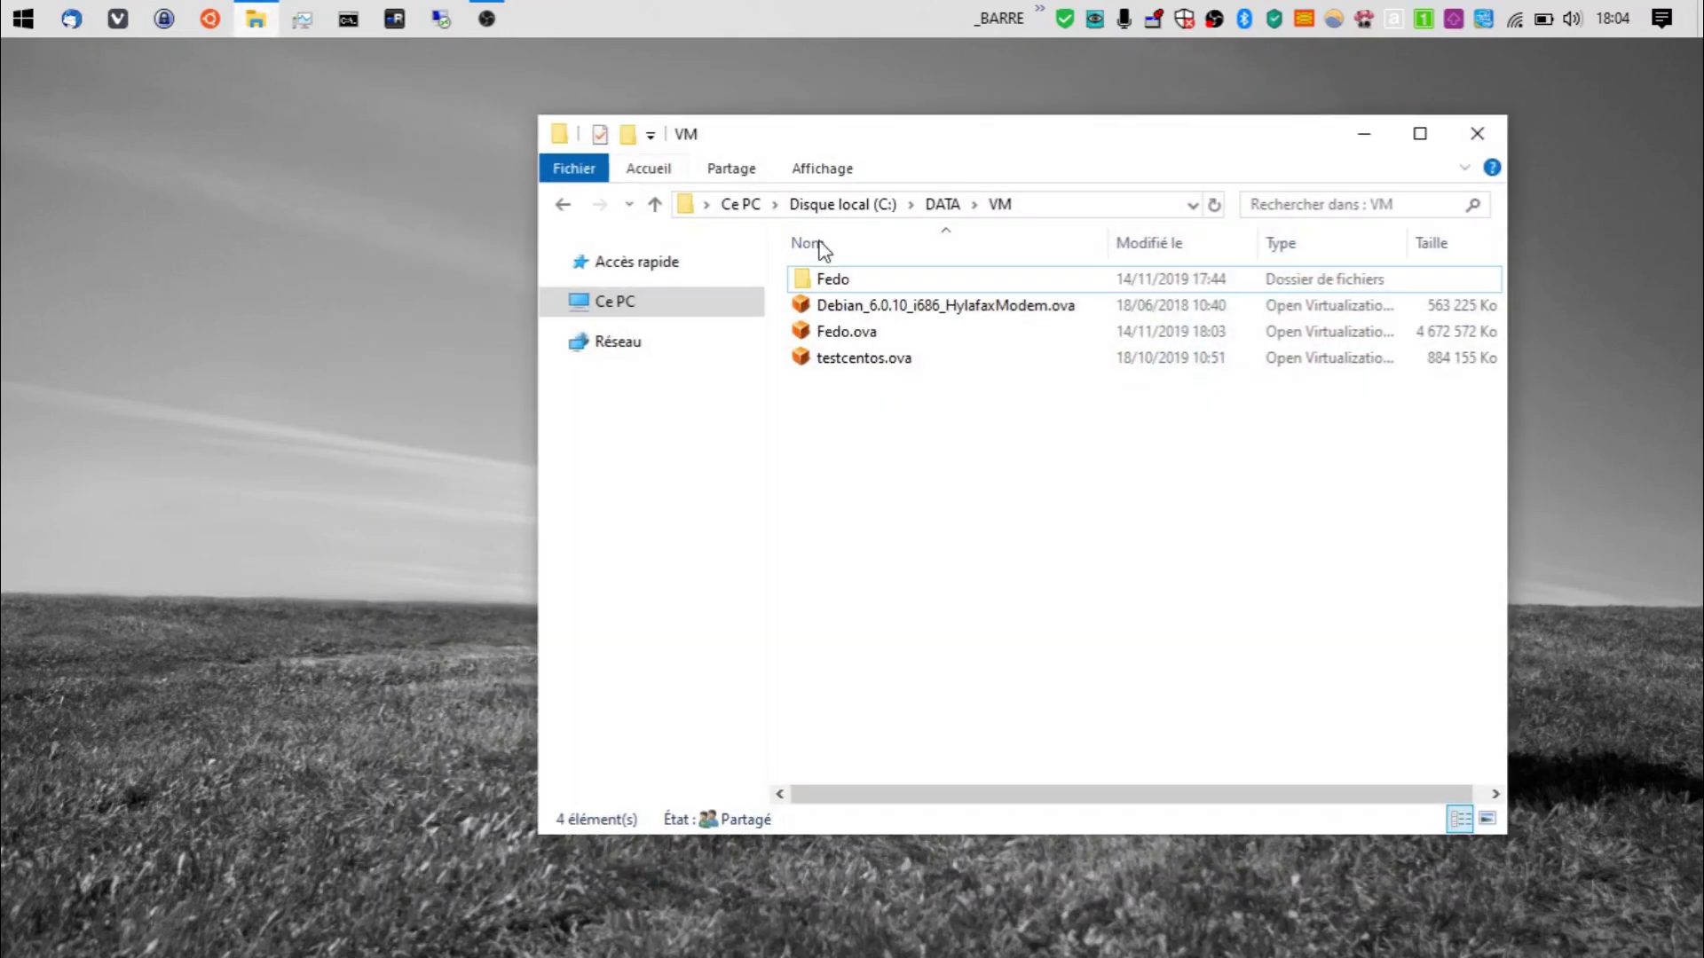
click(848, 339)
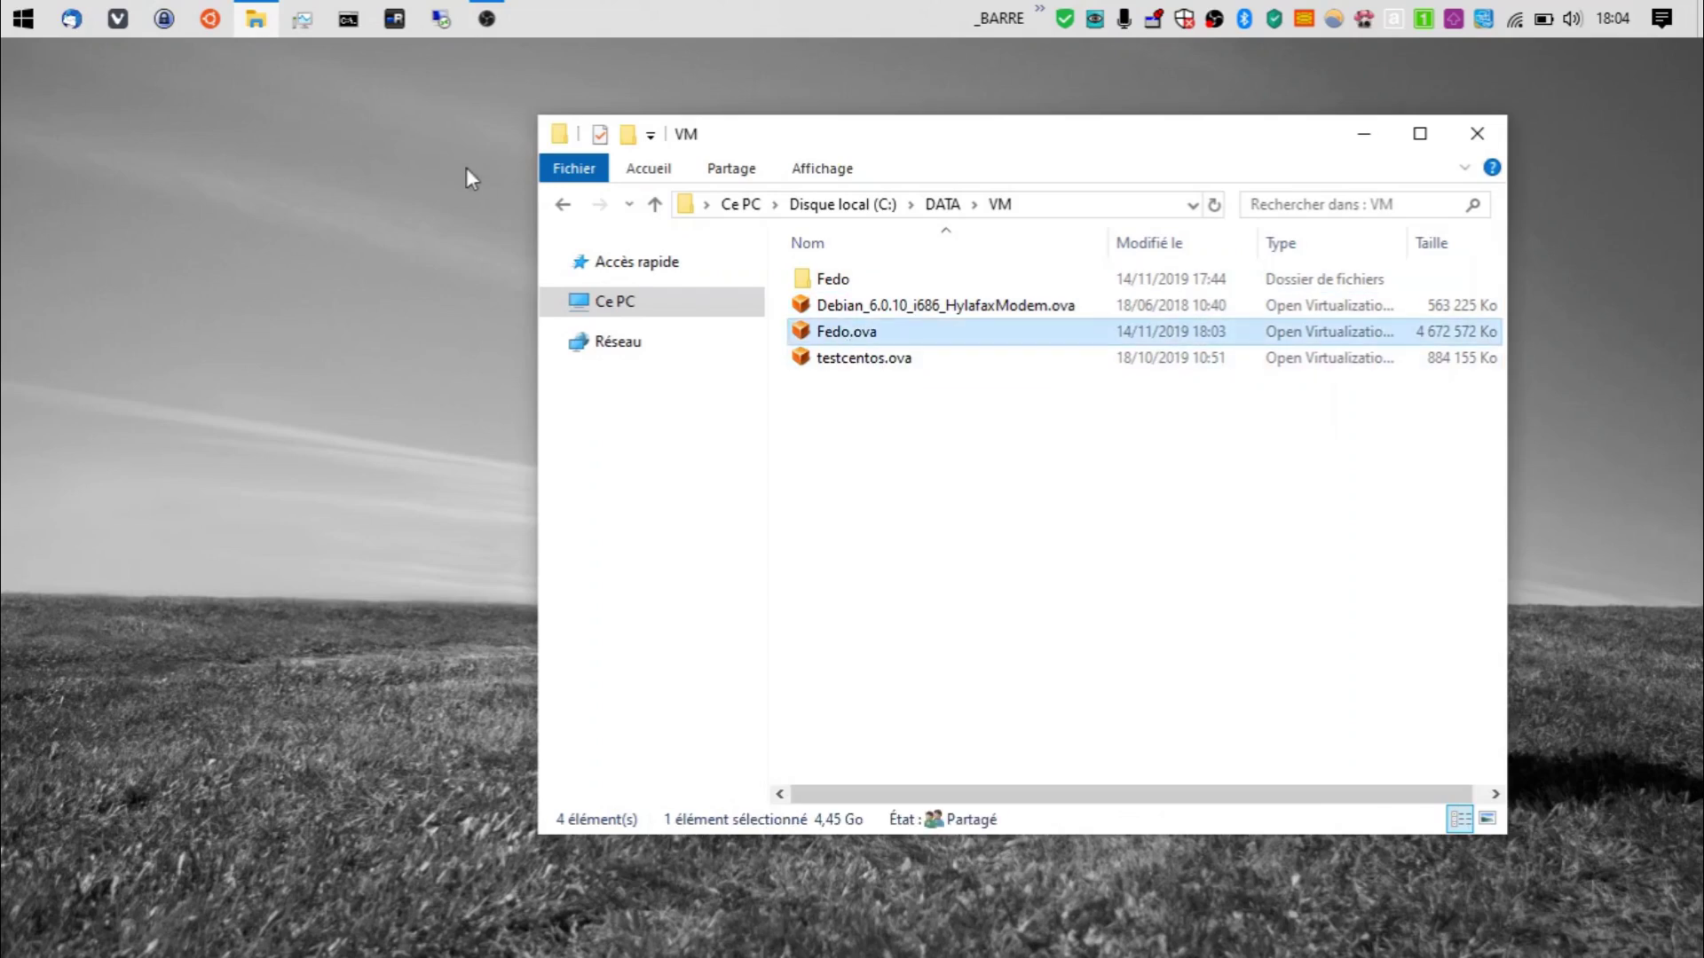
Step: Open the Ubuntu terminal and change to the c/DATA/VM directory
click(210, 20)
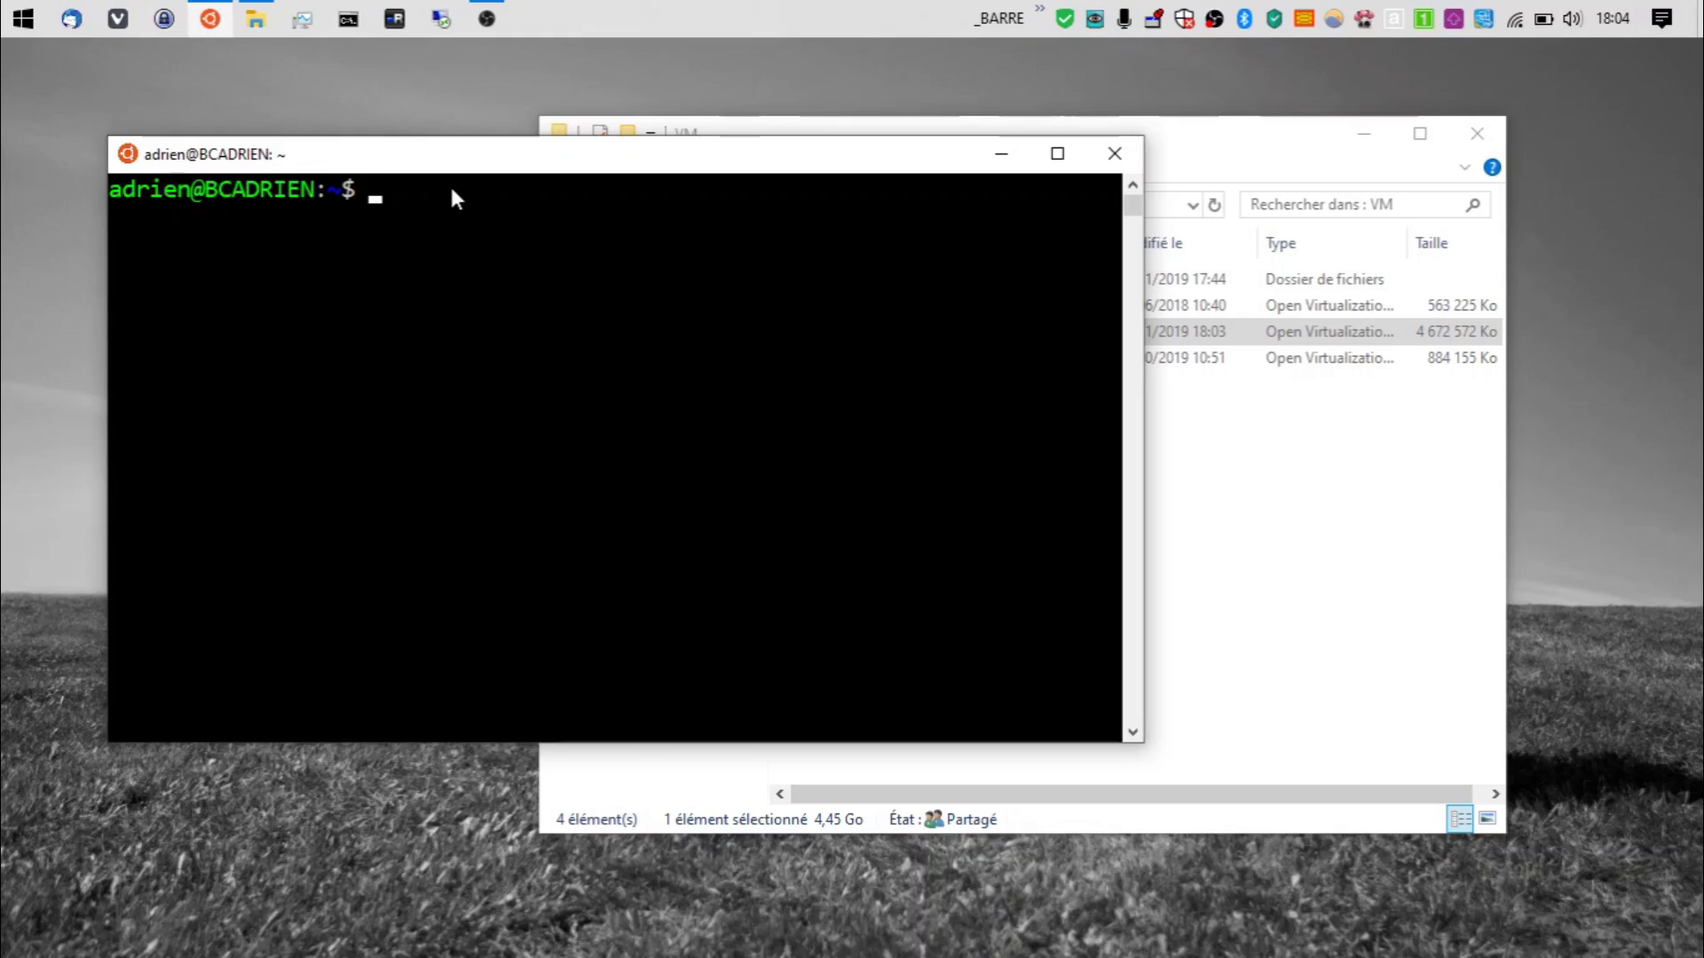
text(cd c)
key(Return)
text(cd )
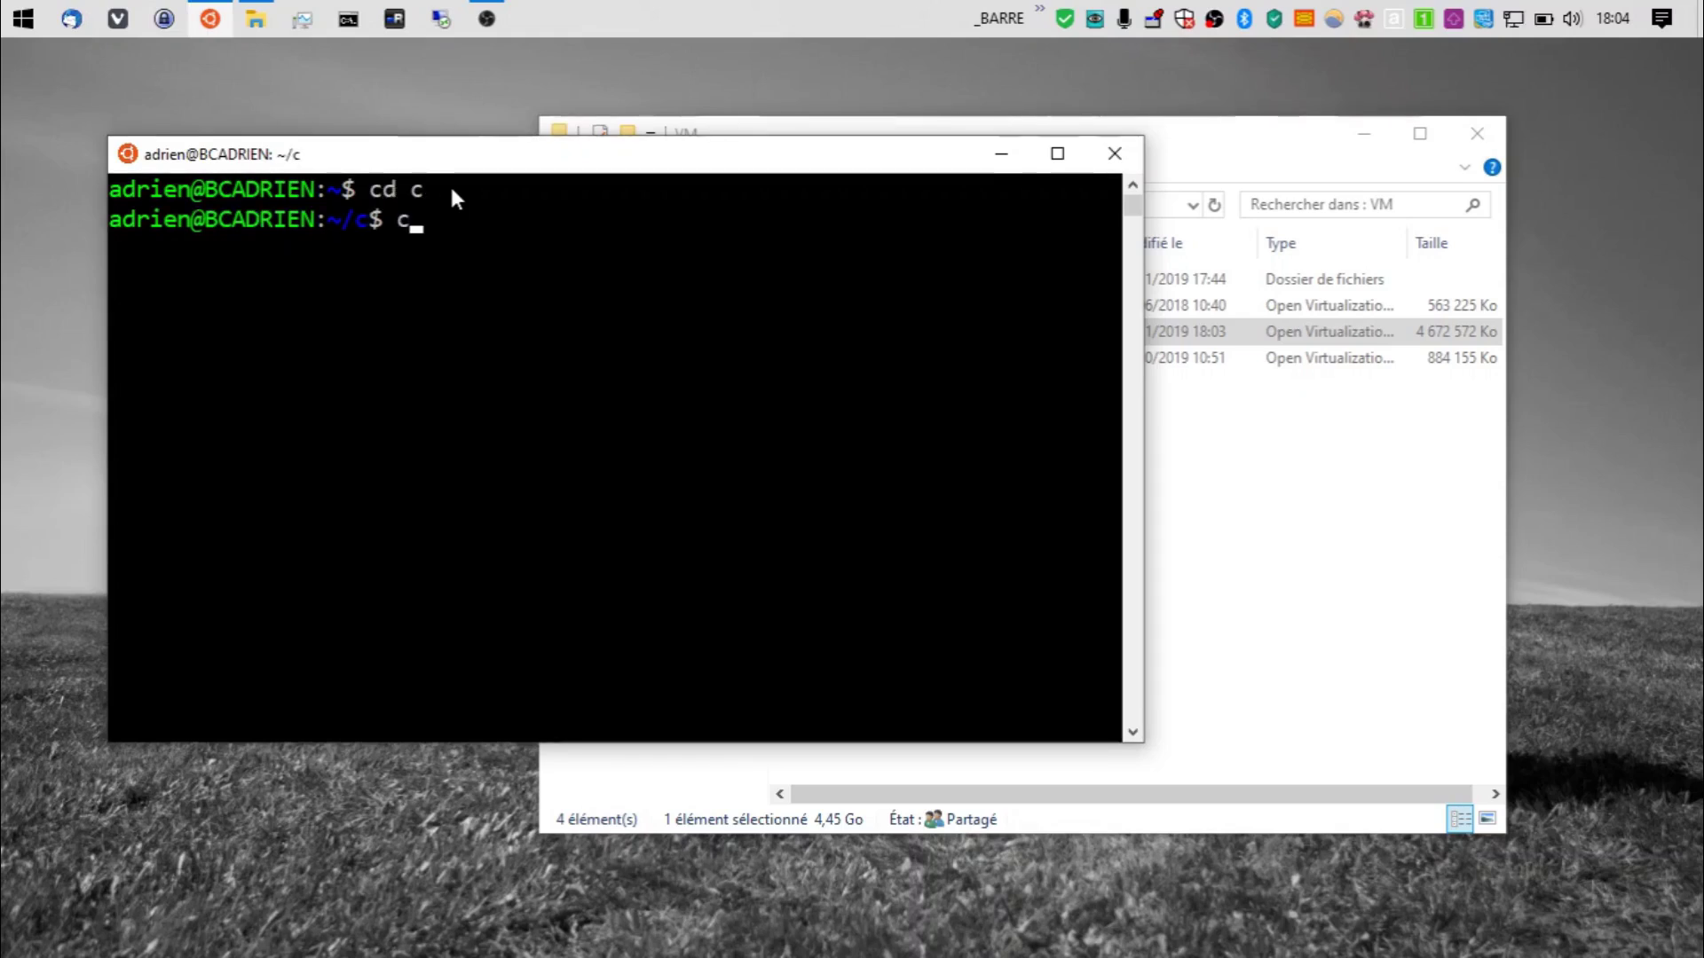
text(D)
key(Tab)
text(VM)
key(Tab)
key(Return)
Step: Copy Fedo.ova with scp to the tmp folder in the user's home directory on 192.168.21.200, entering the account password
text(scp Fed)
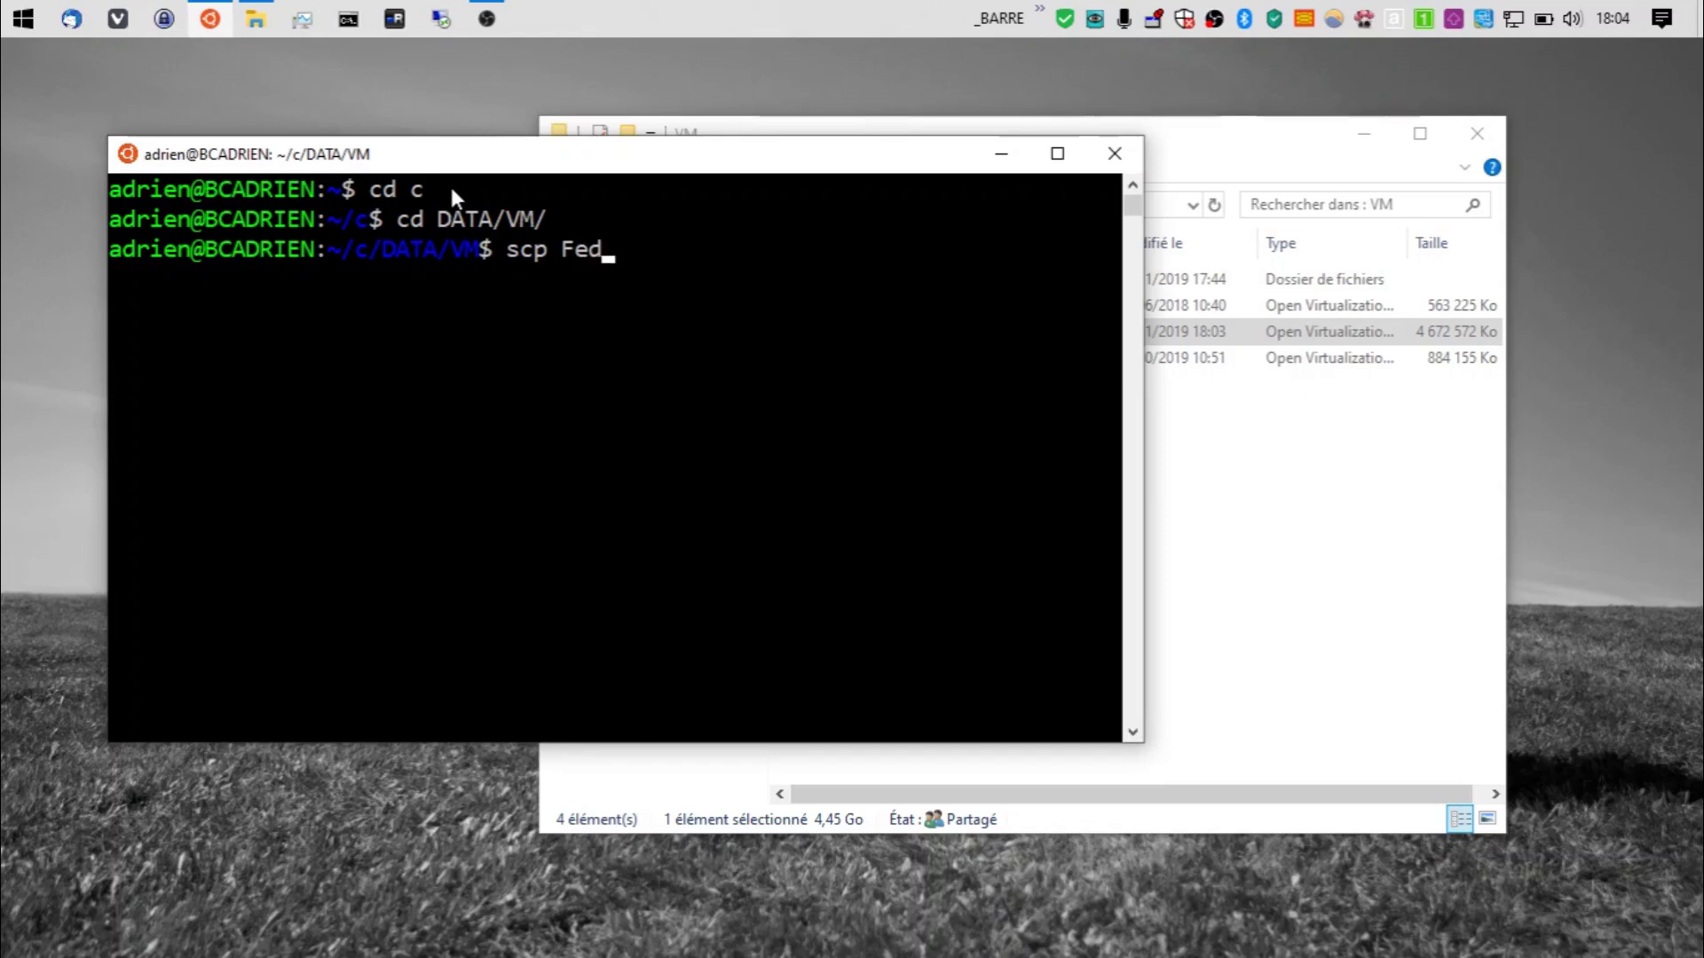
text(oo)
key(BackSpace)
text(.ov)
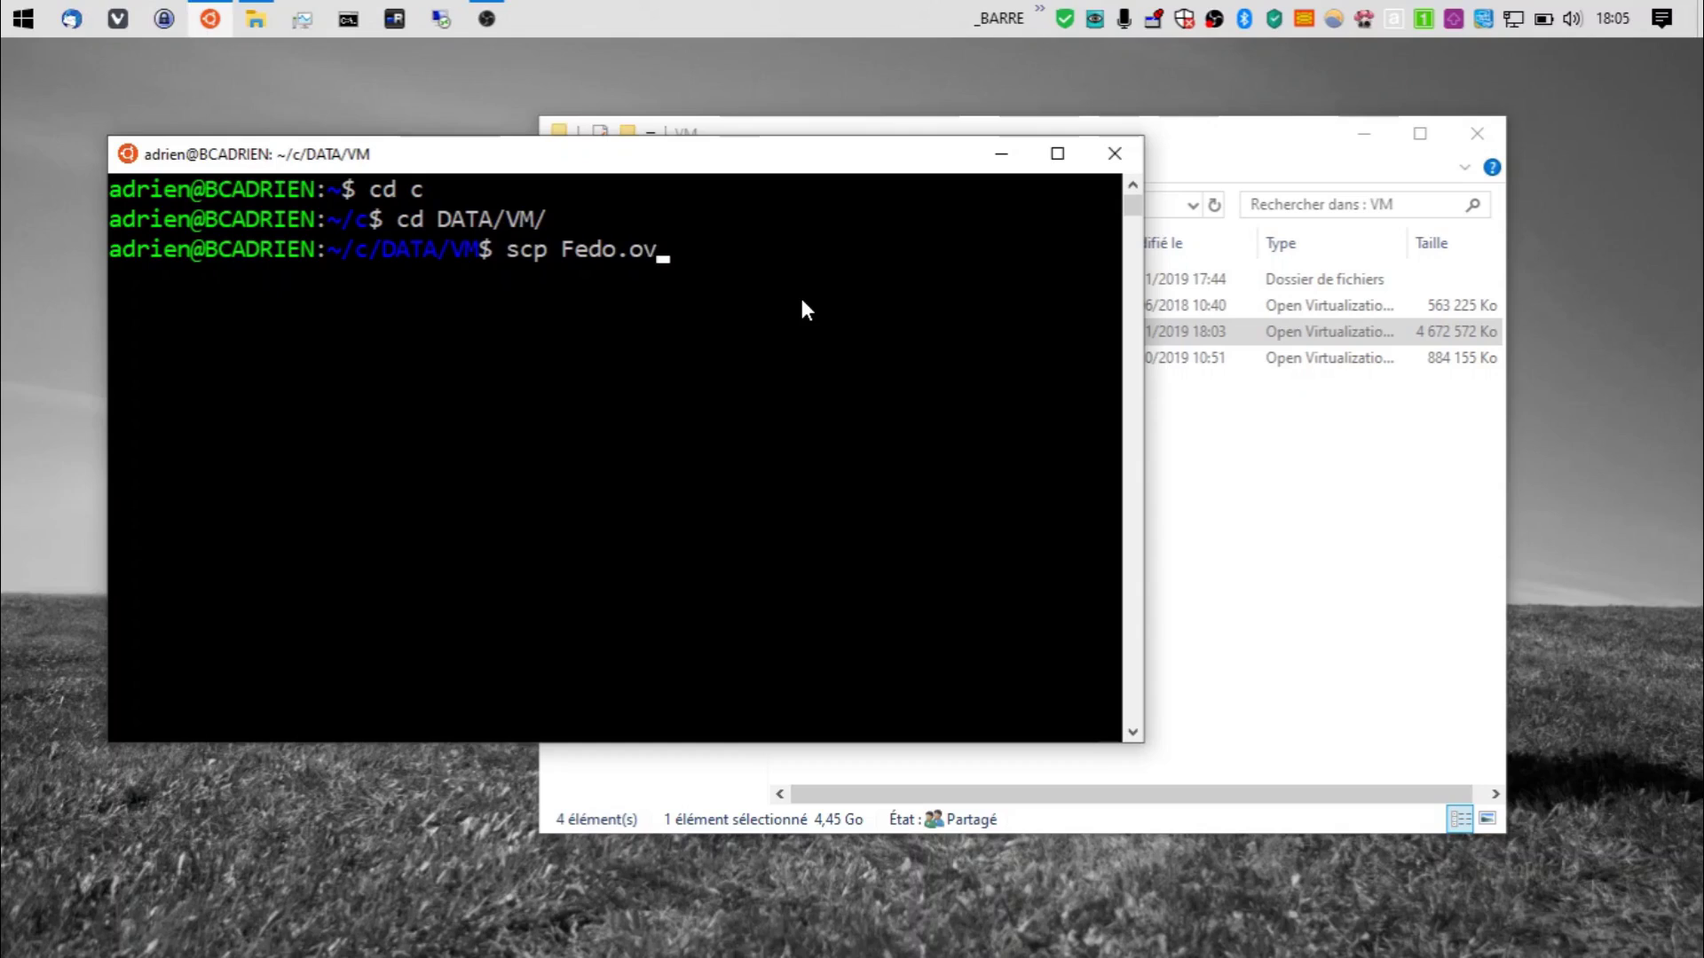
key(Tab)
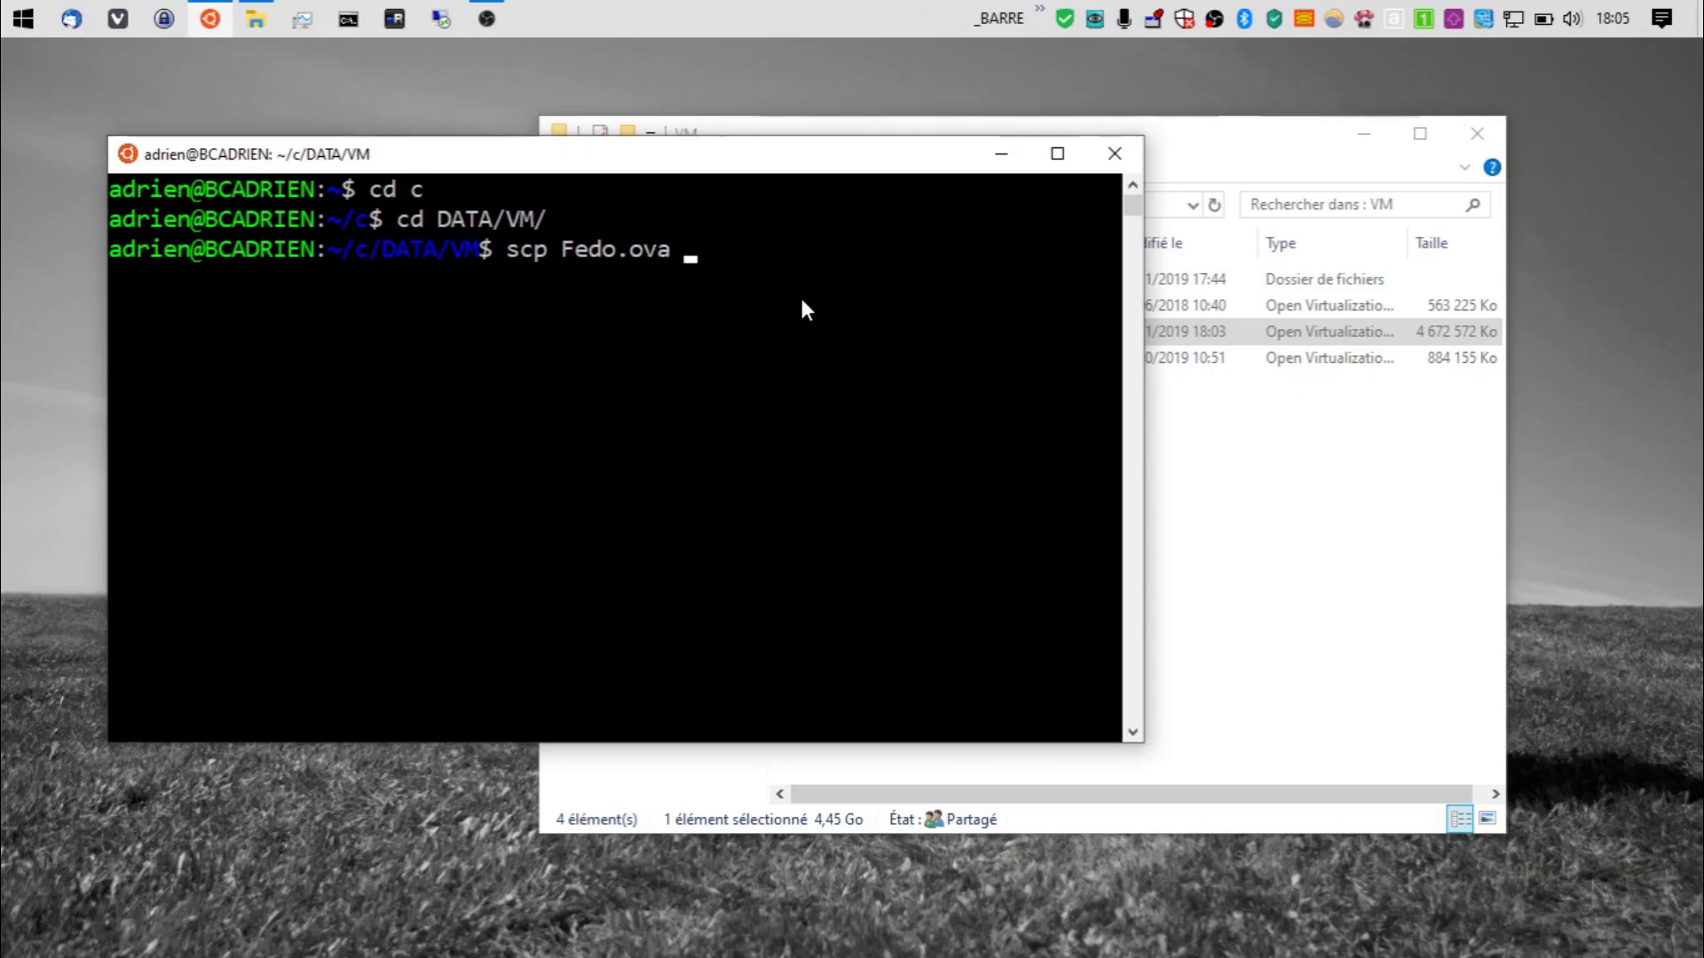
text(adrien@192.)
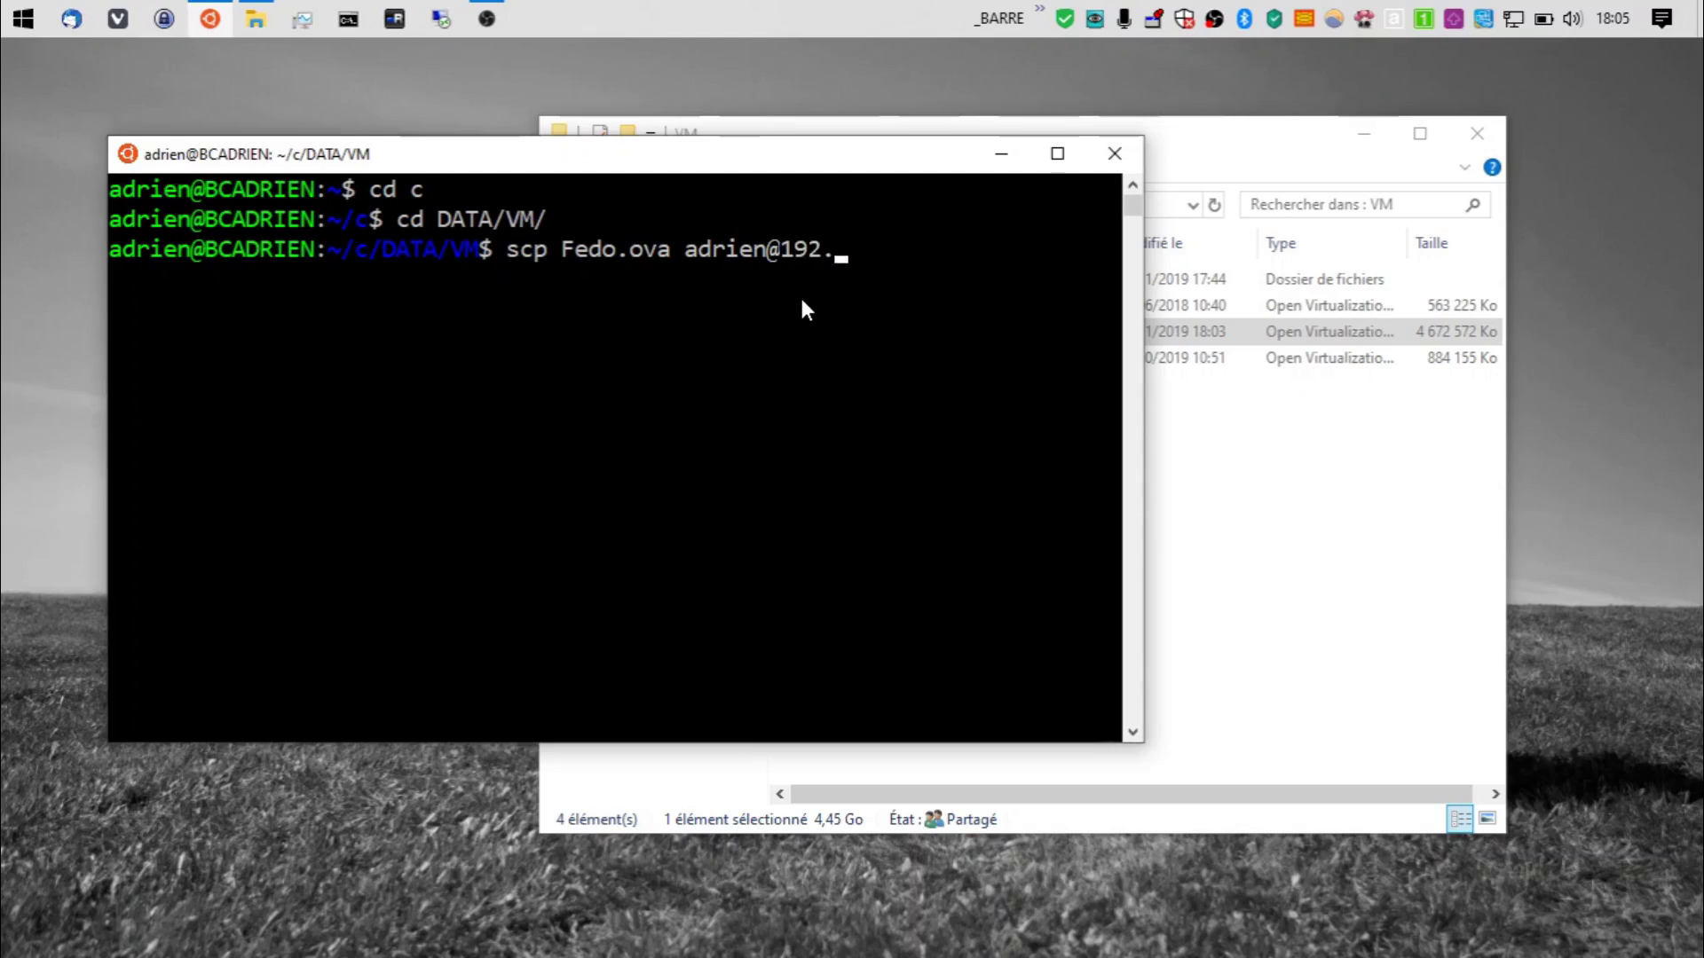
text(168.21.2)
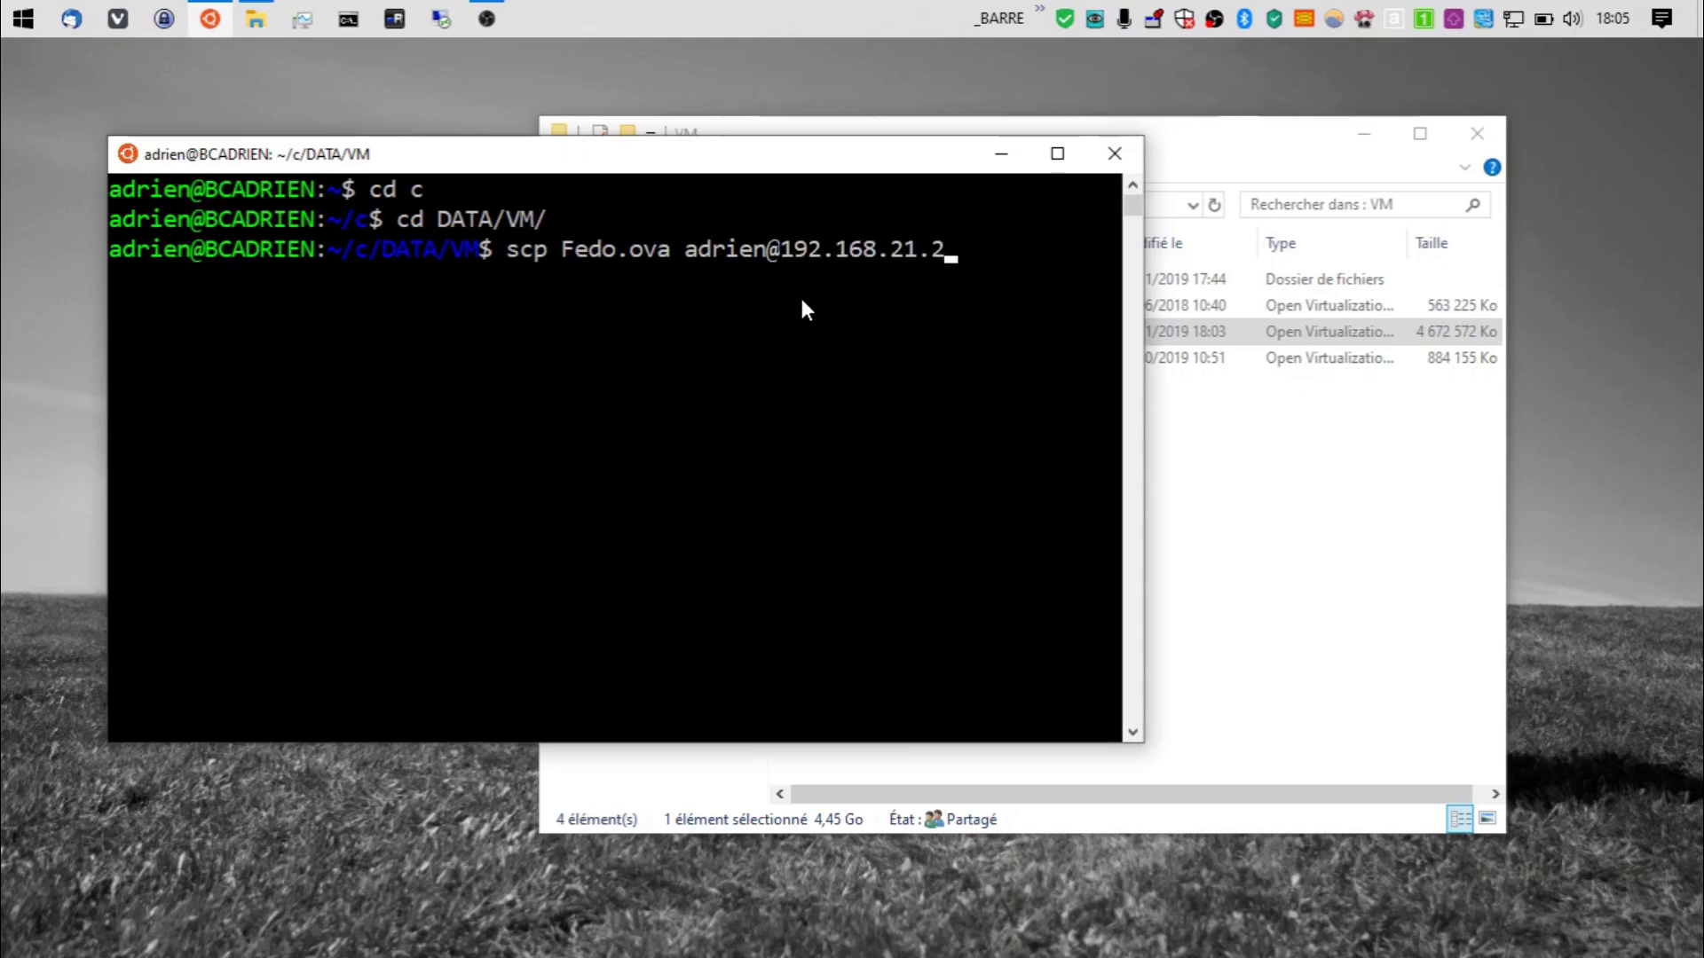
text(00:/home/)
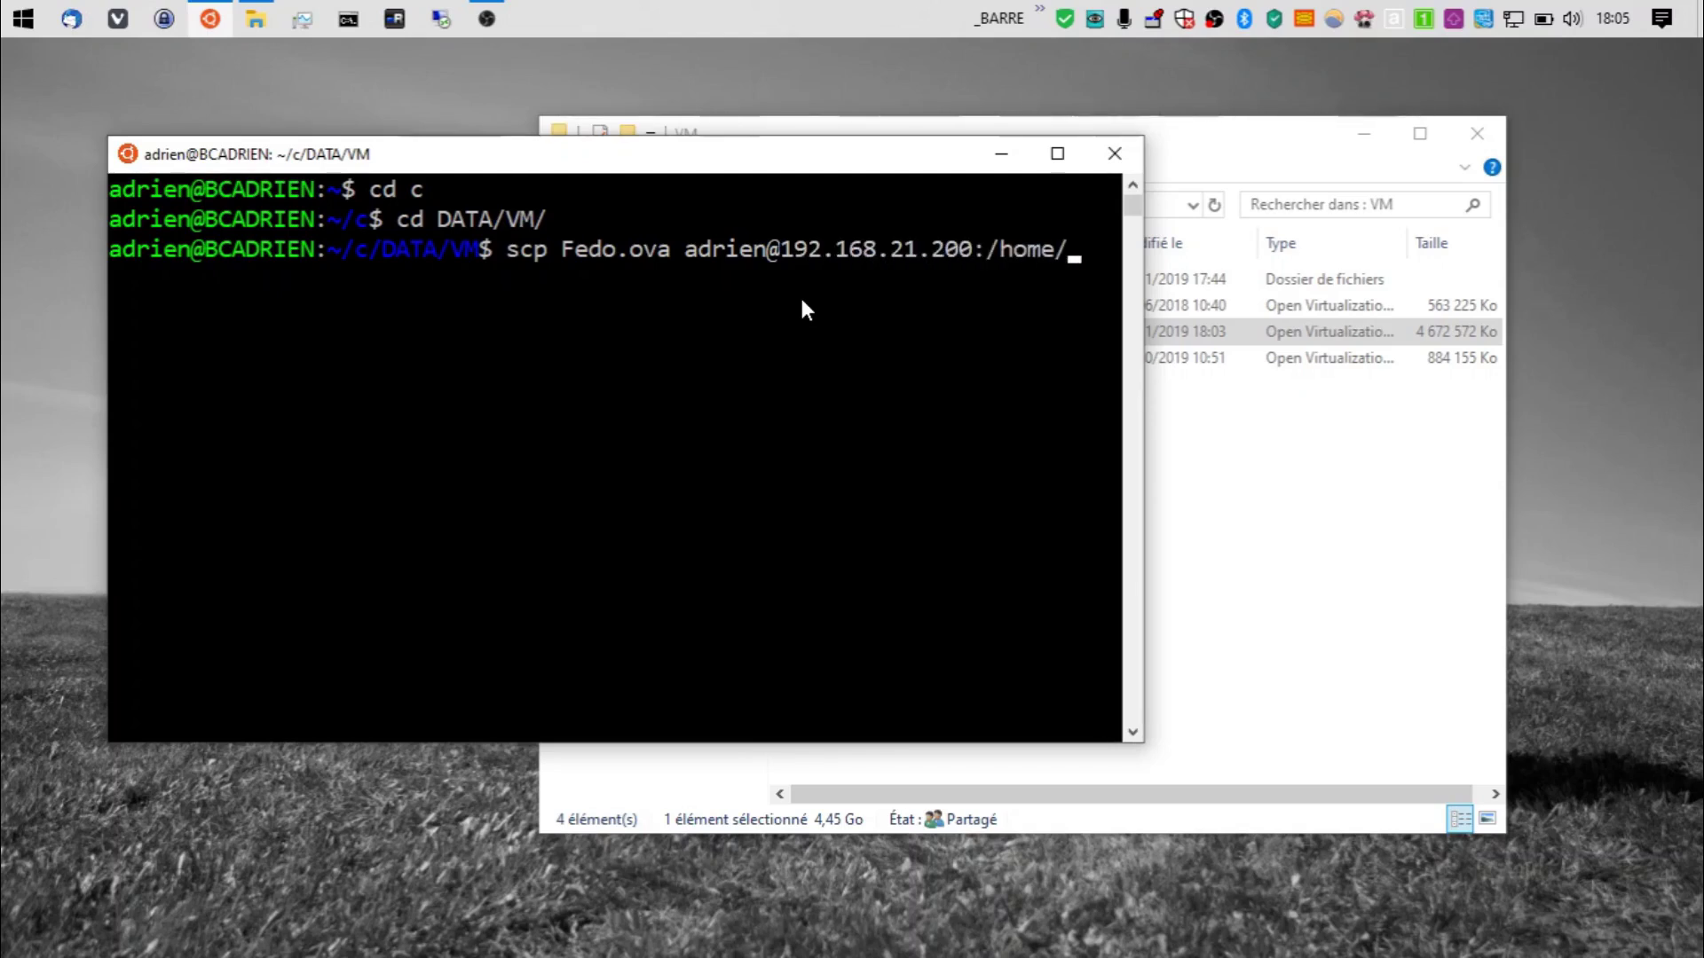
text(adrien/tmp/)
key(Return)
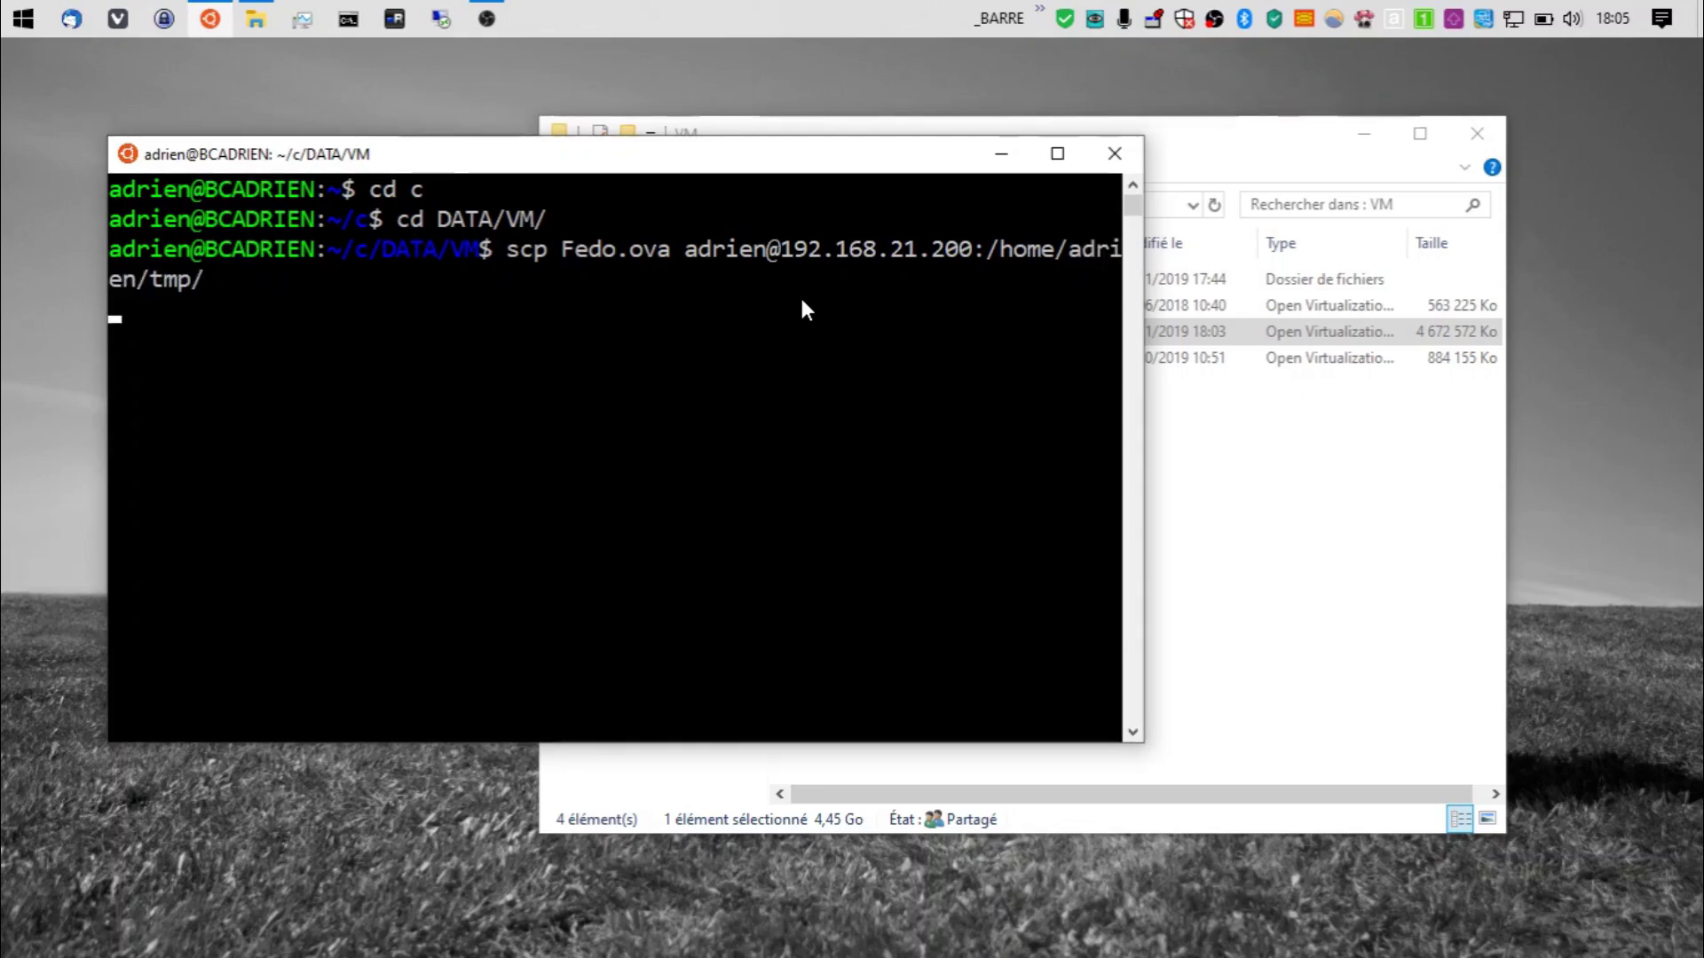
key(Return)
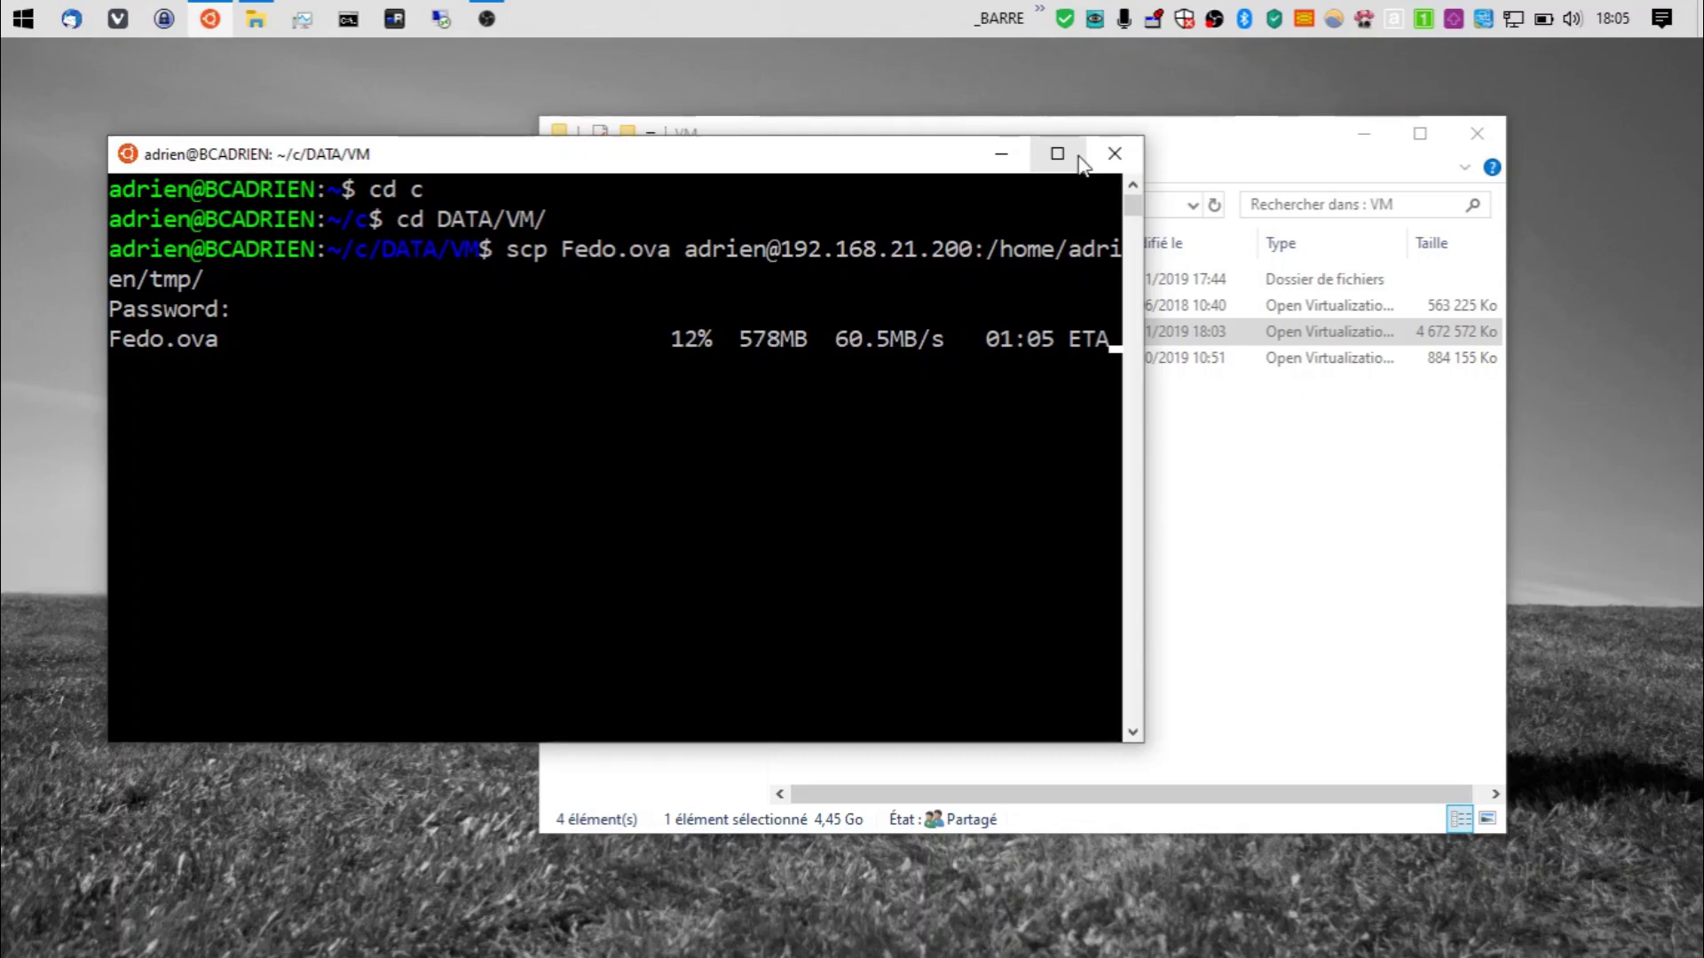
right_click(1216, 22)
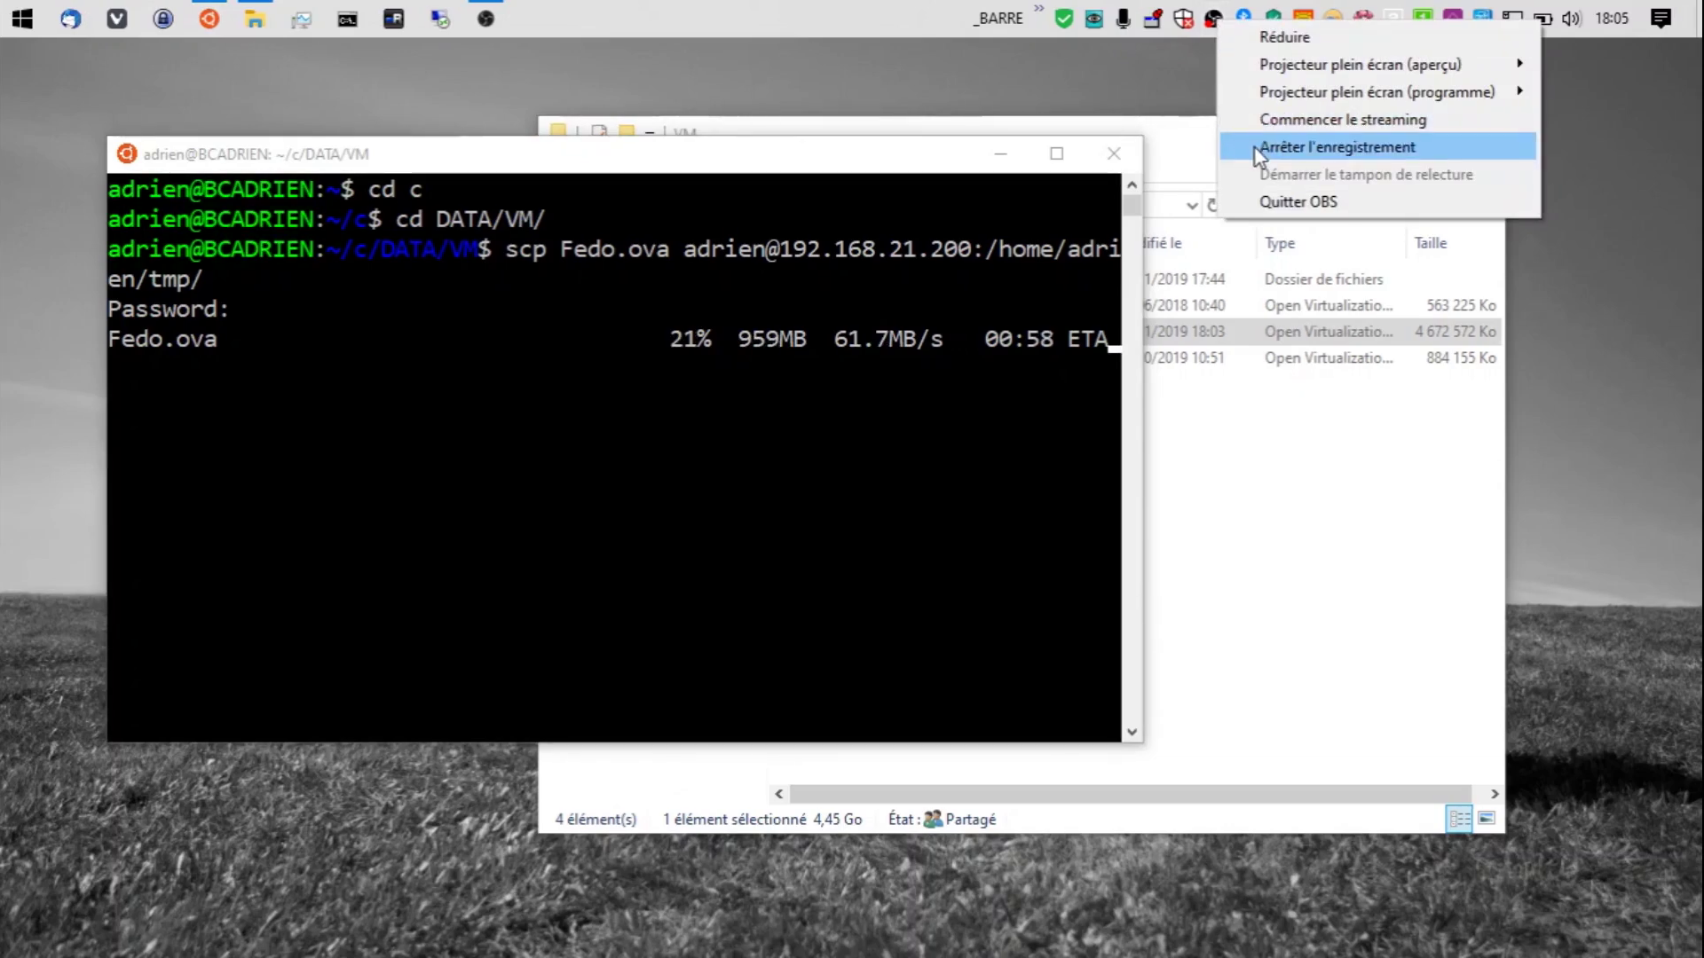
click(1255, 147)
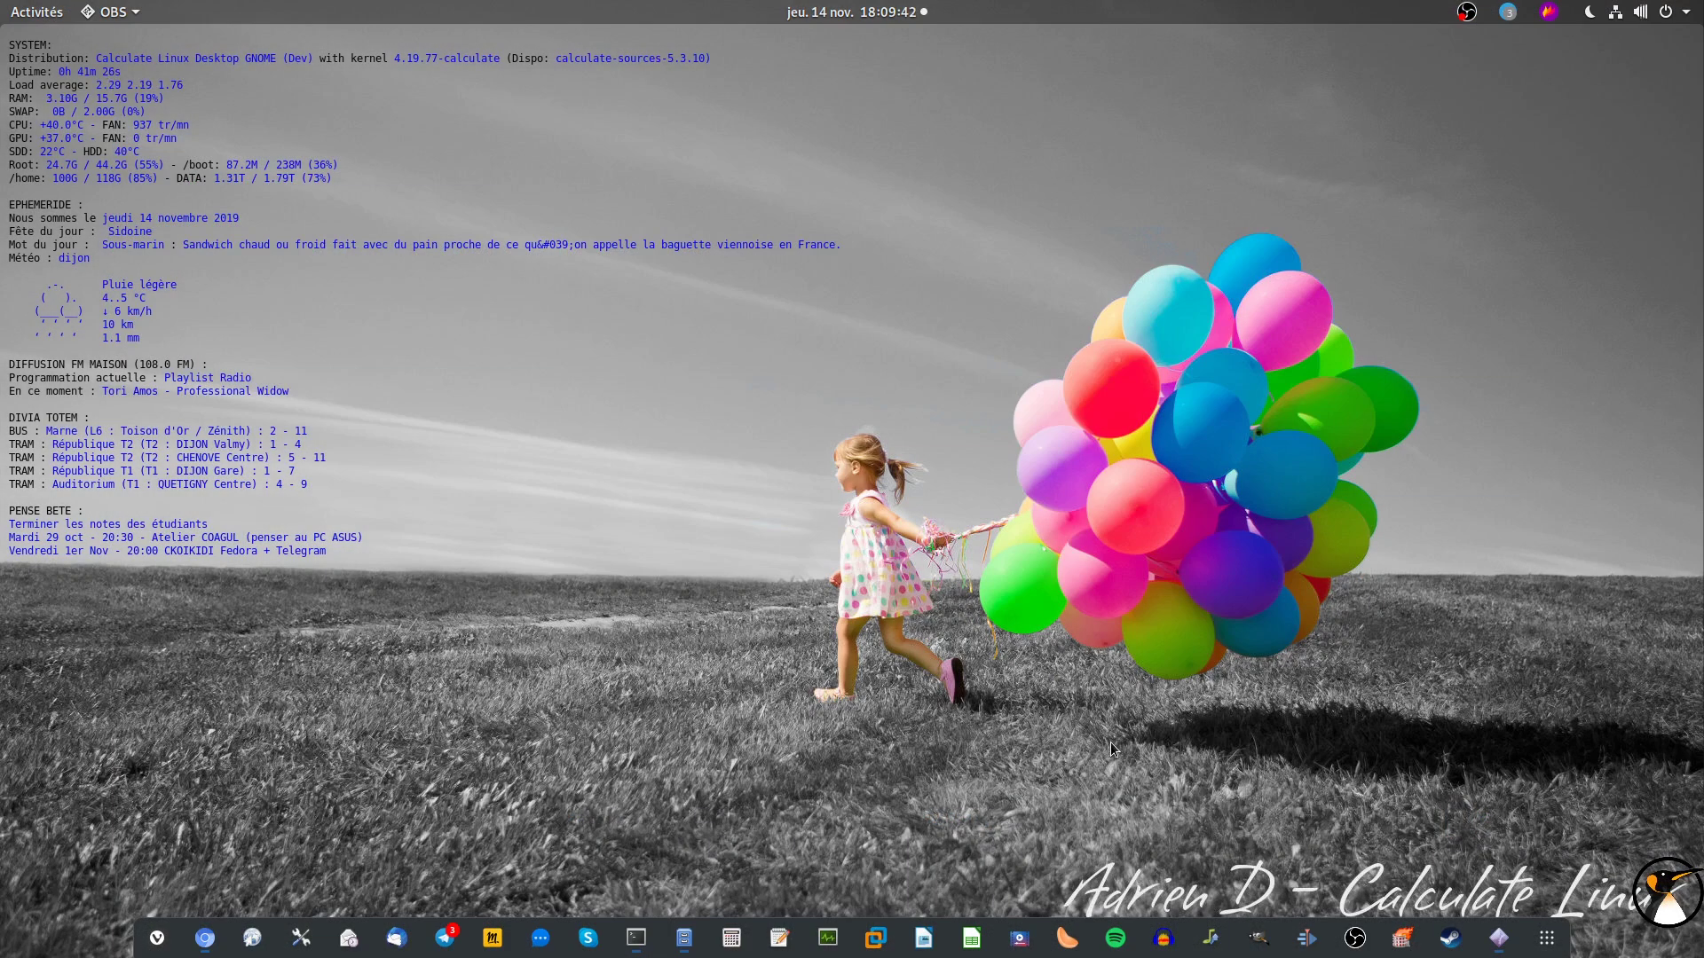
Step: Select the transferred Fedo.ova in the tmp folder of the Linux file manager and launch VirtualBox
click(683, 938)
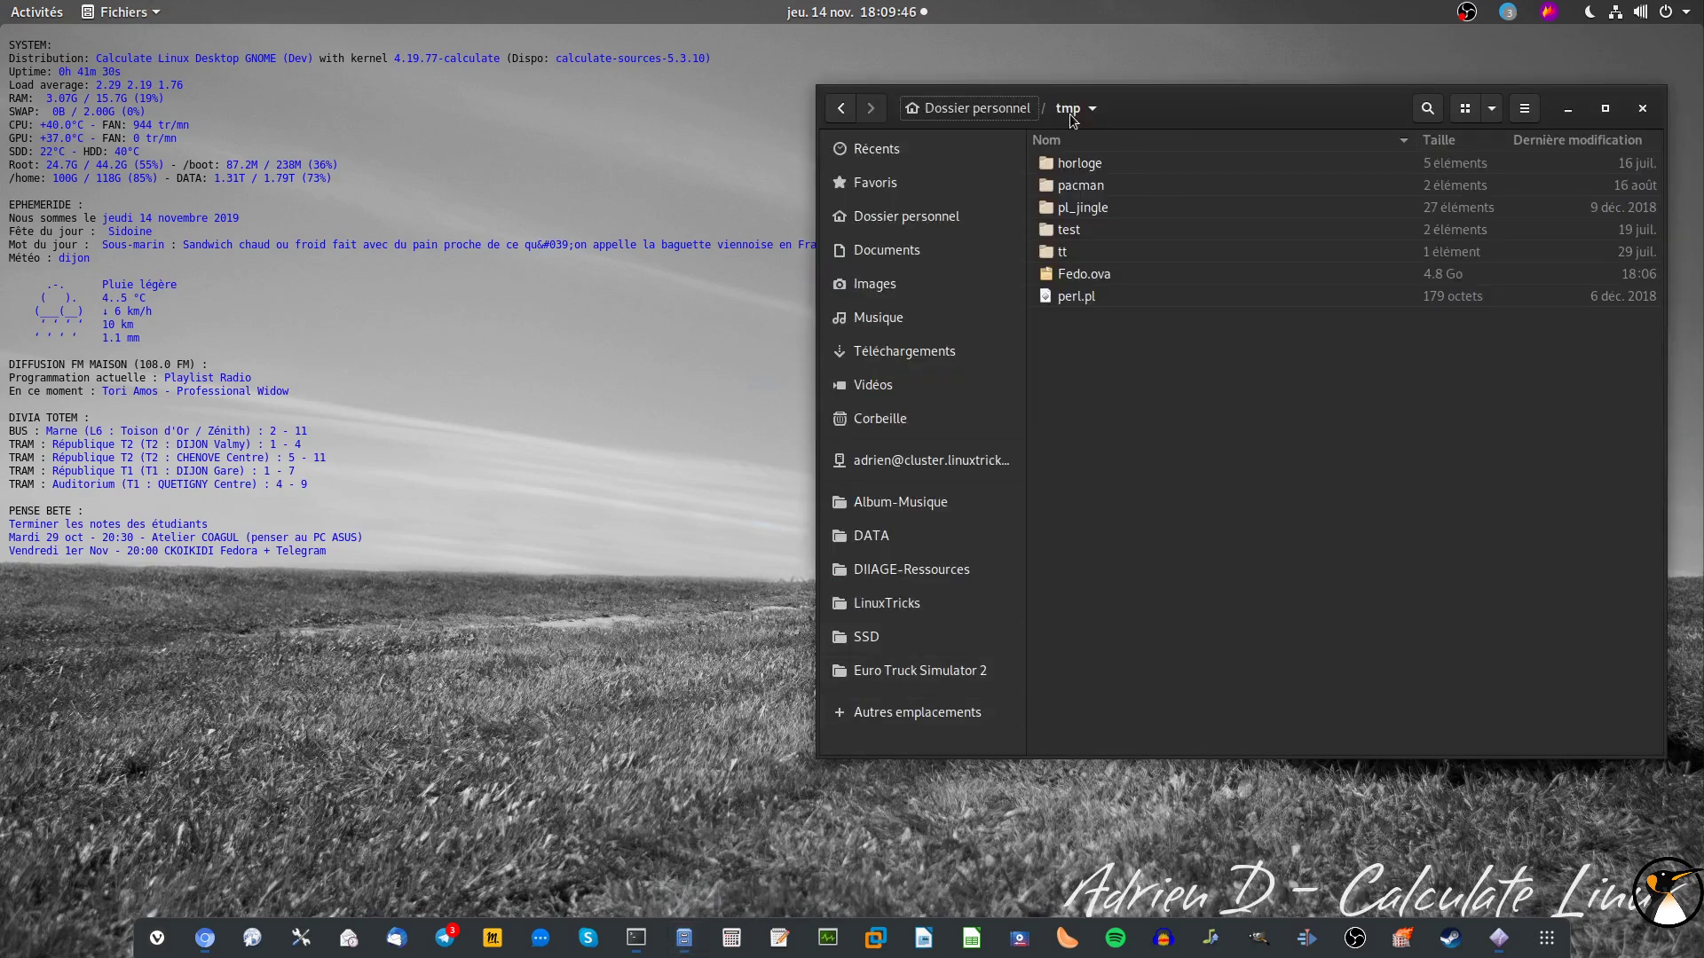
click(1076, 277)
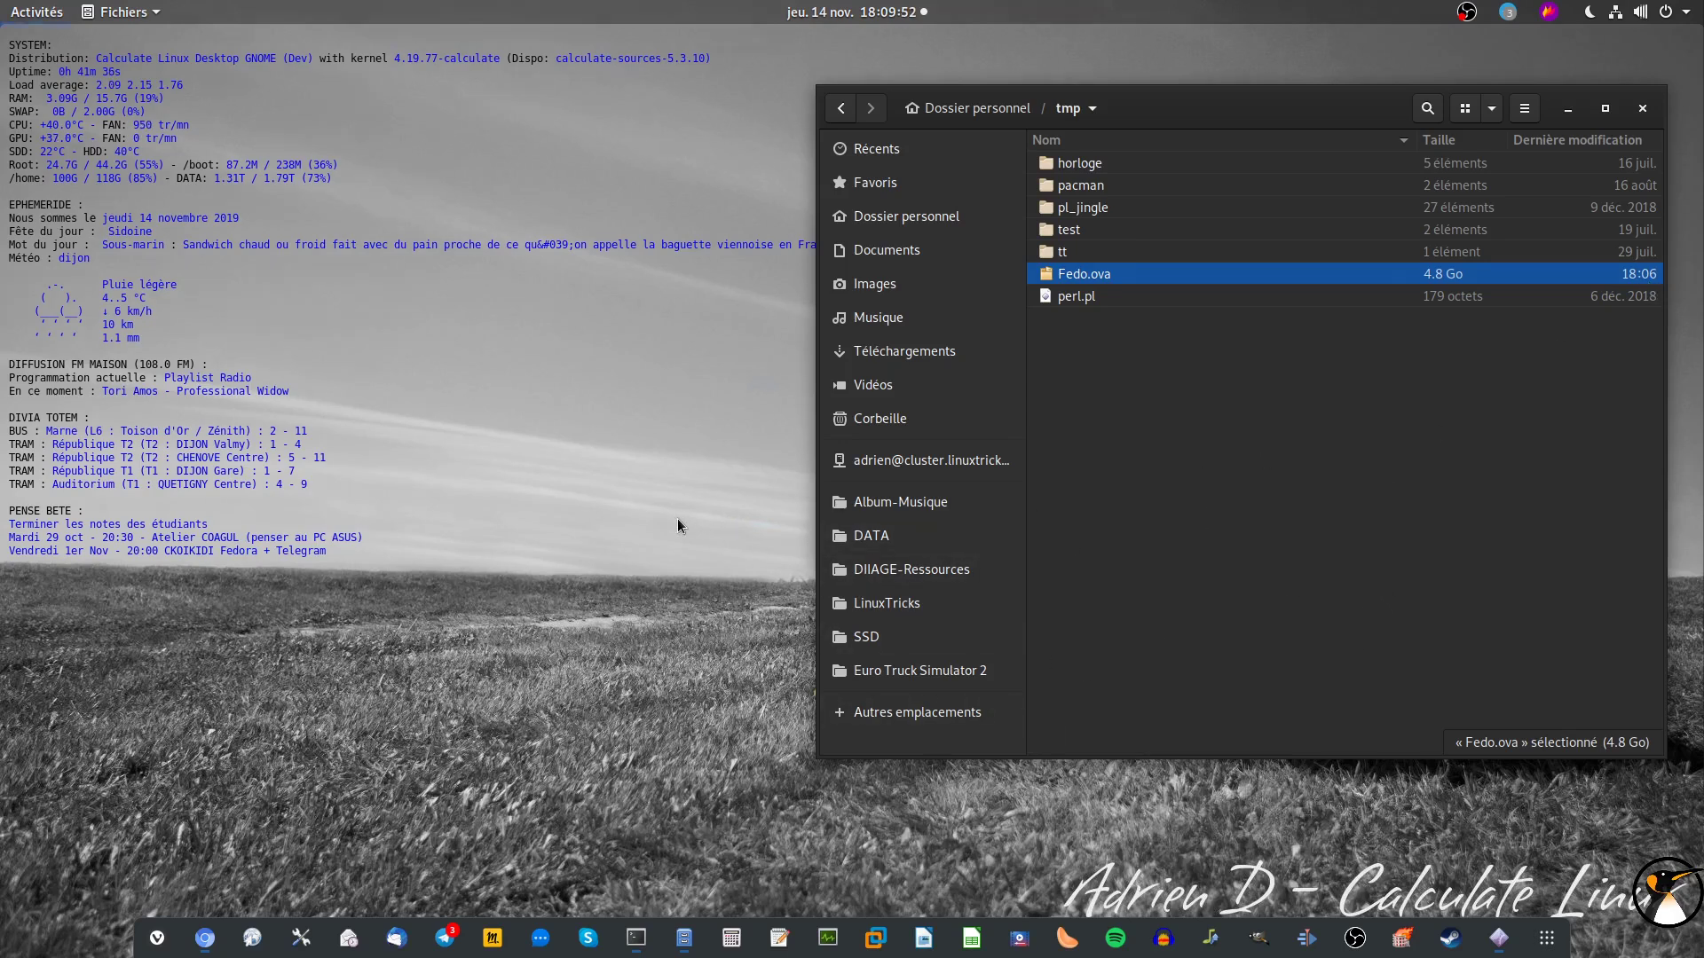
key(super)
text(vir)
key(Return)
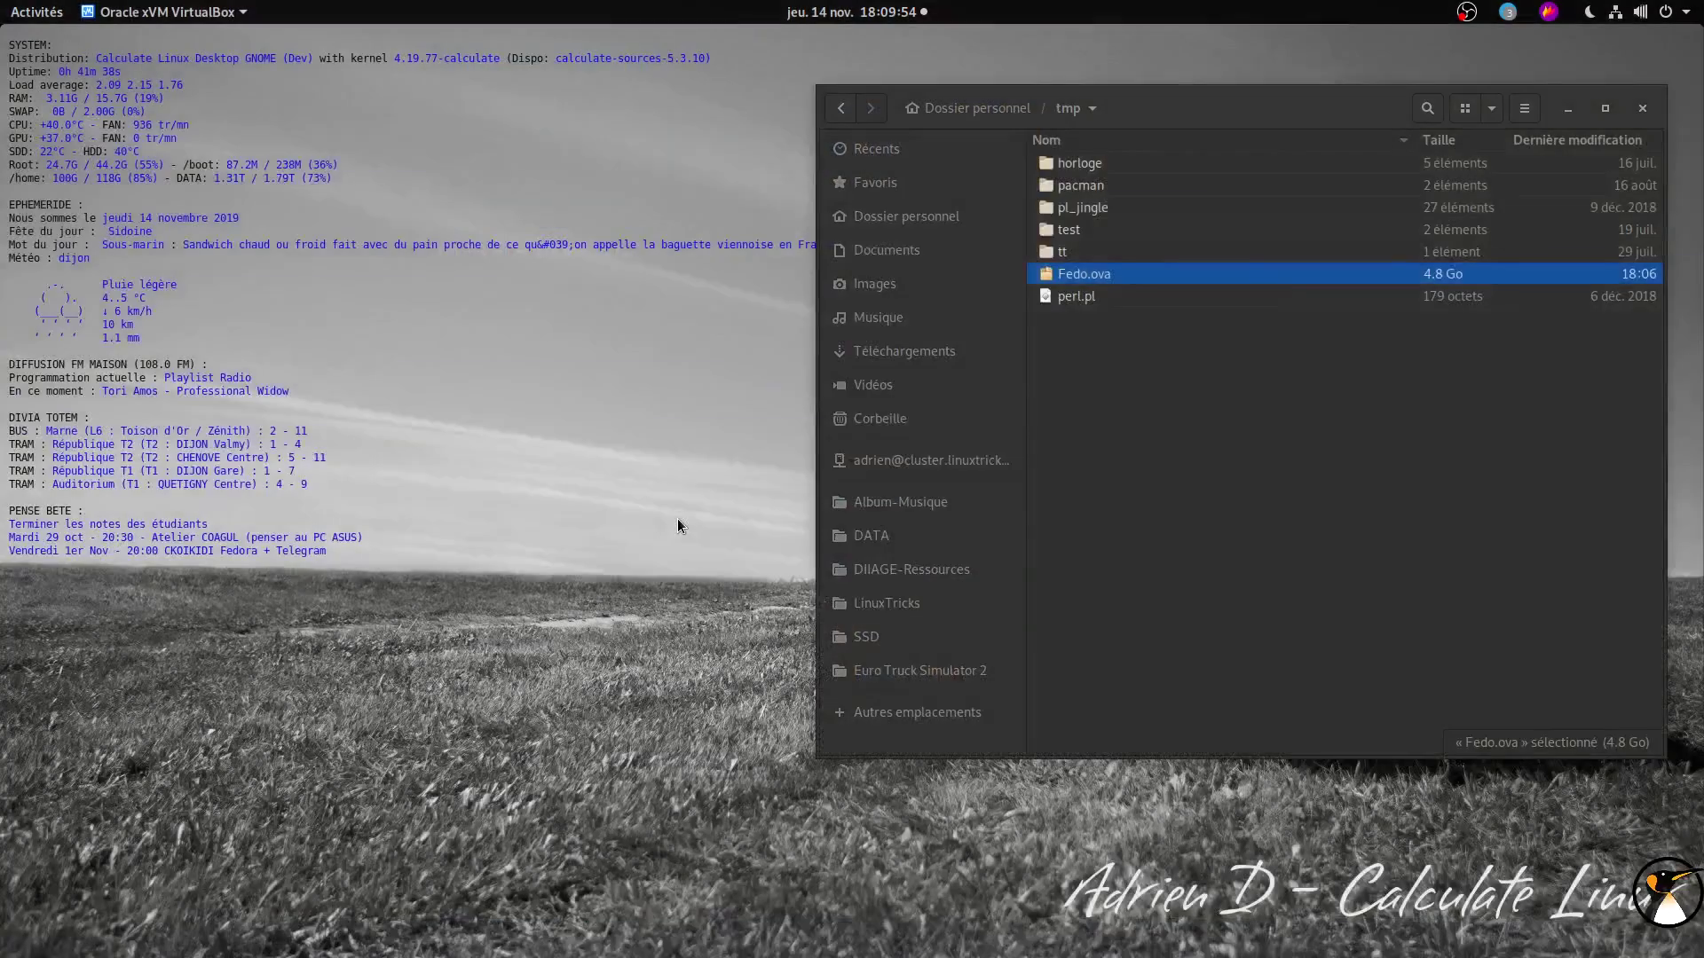
Step: Check the default machine folder in VirtualBox's general preferences
click(188, 132)
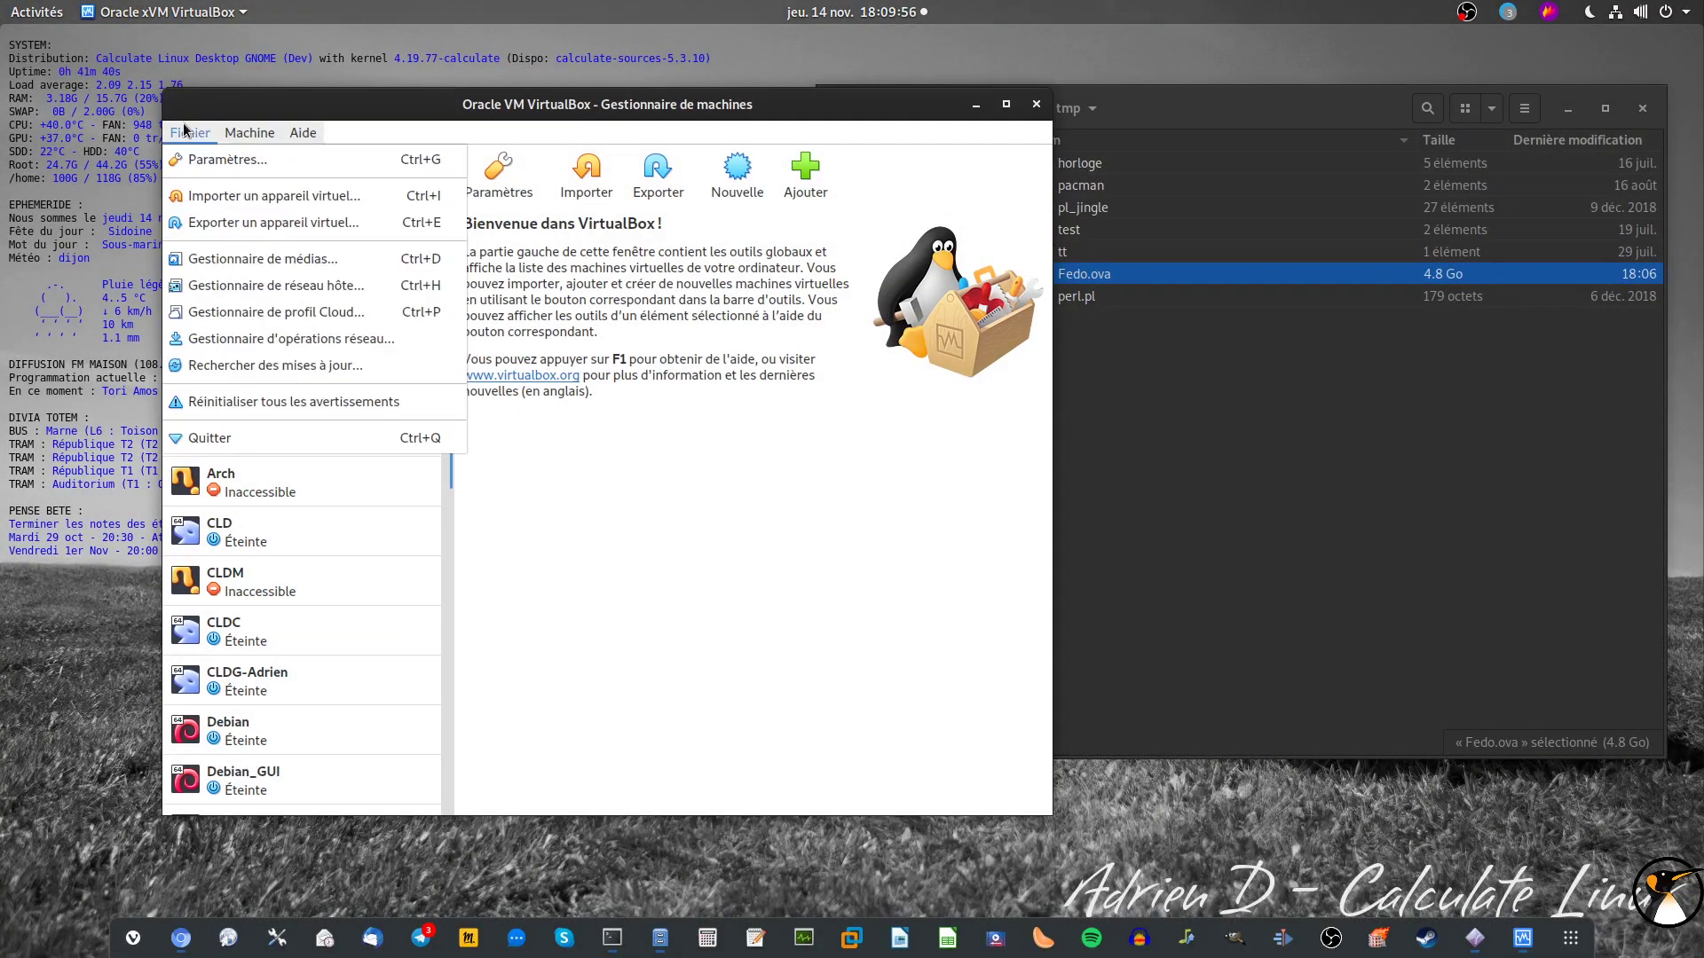
click(192, 162)
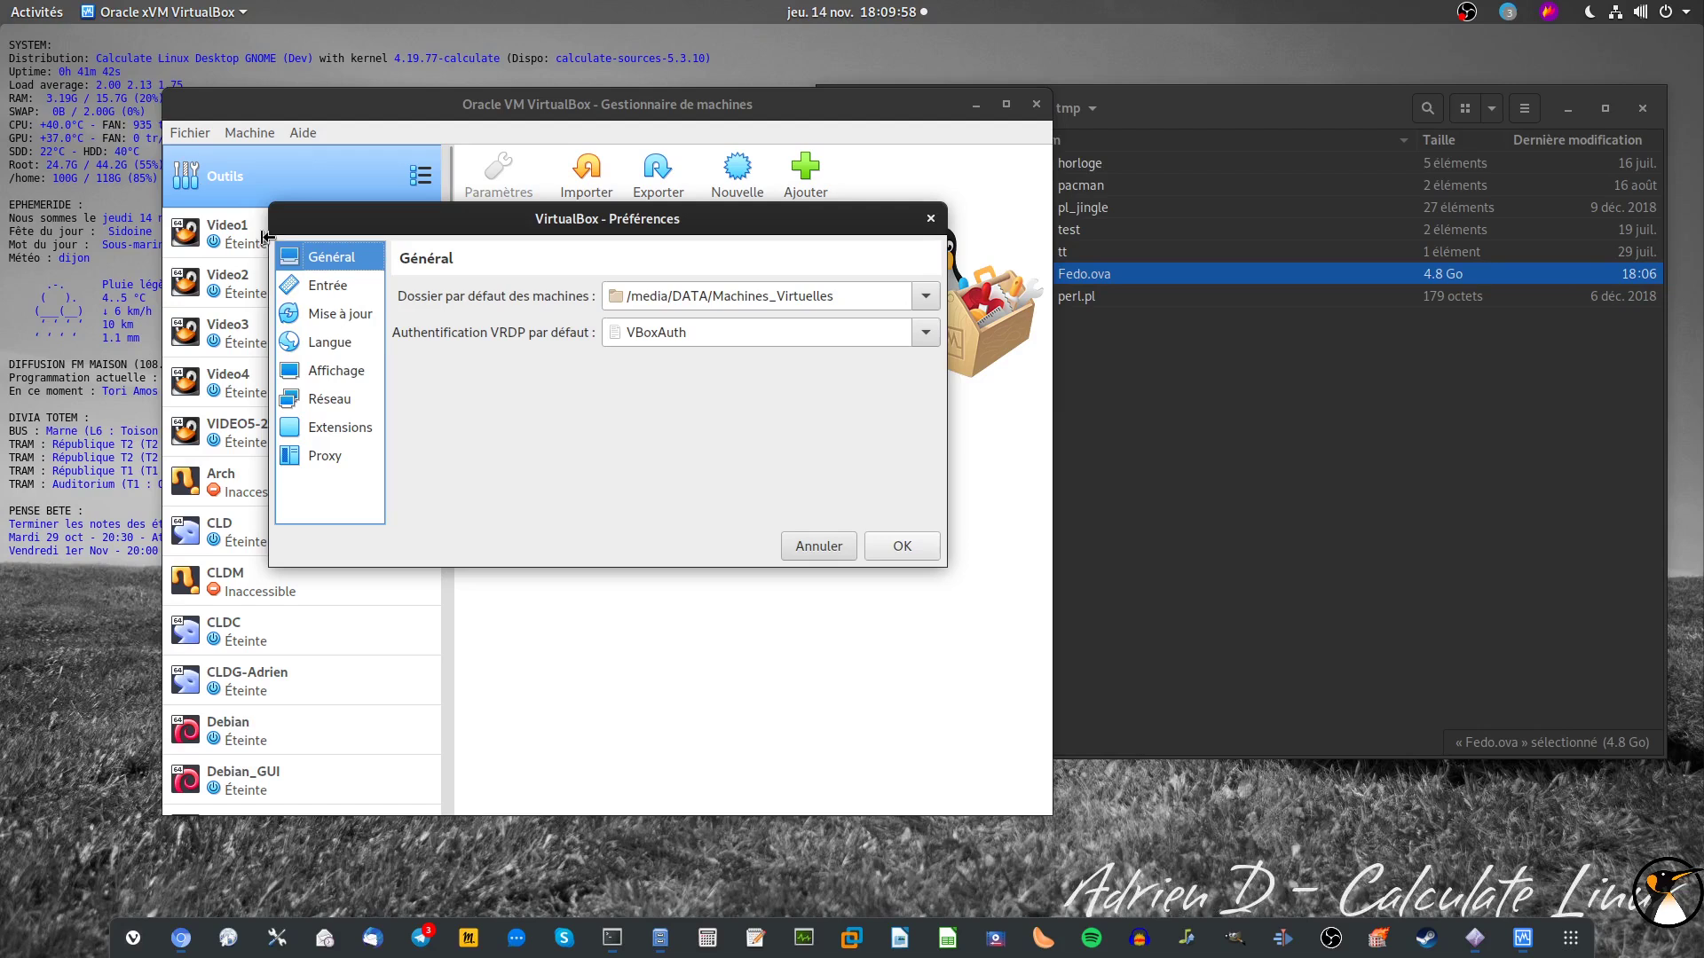
click(840, 296)
Step: Show /media/DATA/Machines_Virtuelles in a new tab of the file manager and close the VirtualBox preferences
click(1344, 487)
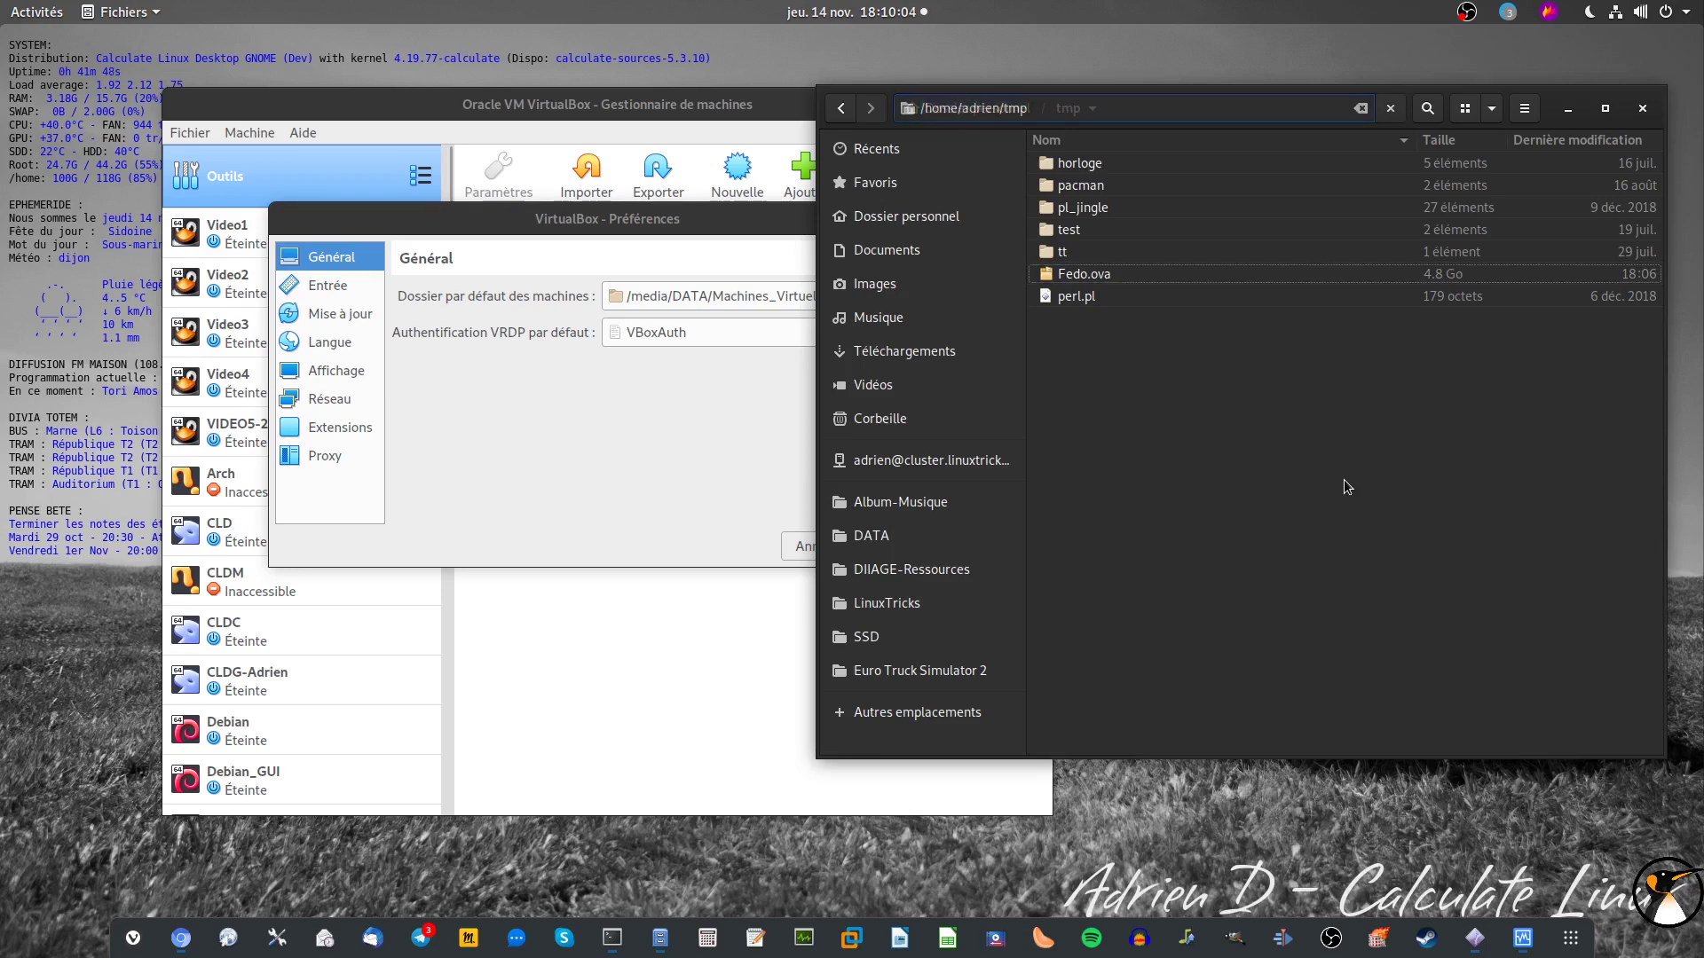
key(ctrl+t)
key(ctrl+l)
text(/media/DATA/Machines_Virtuelles/)
key(Return)
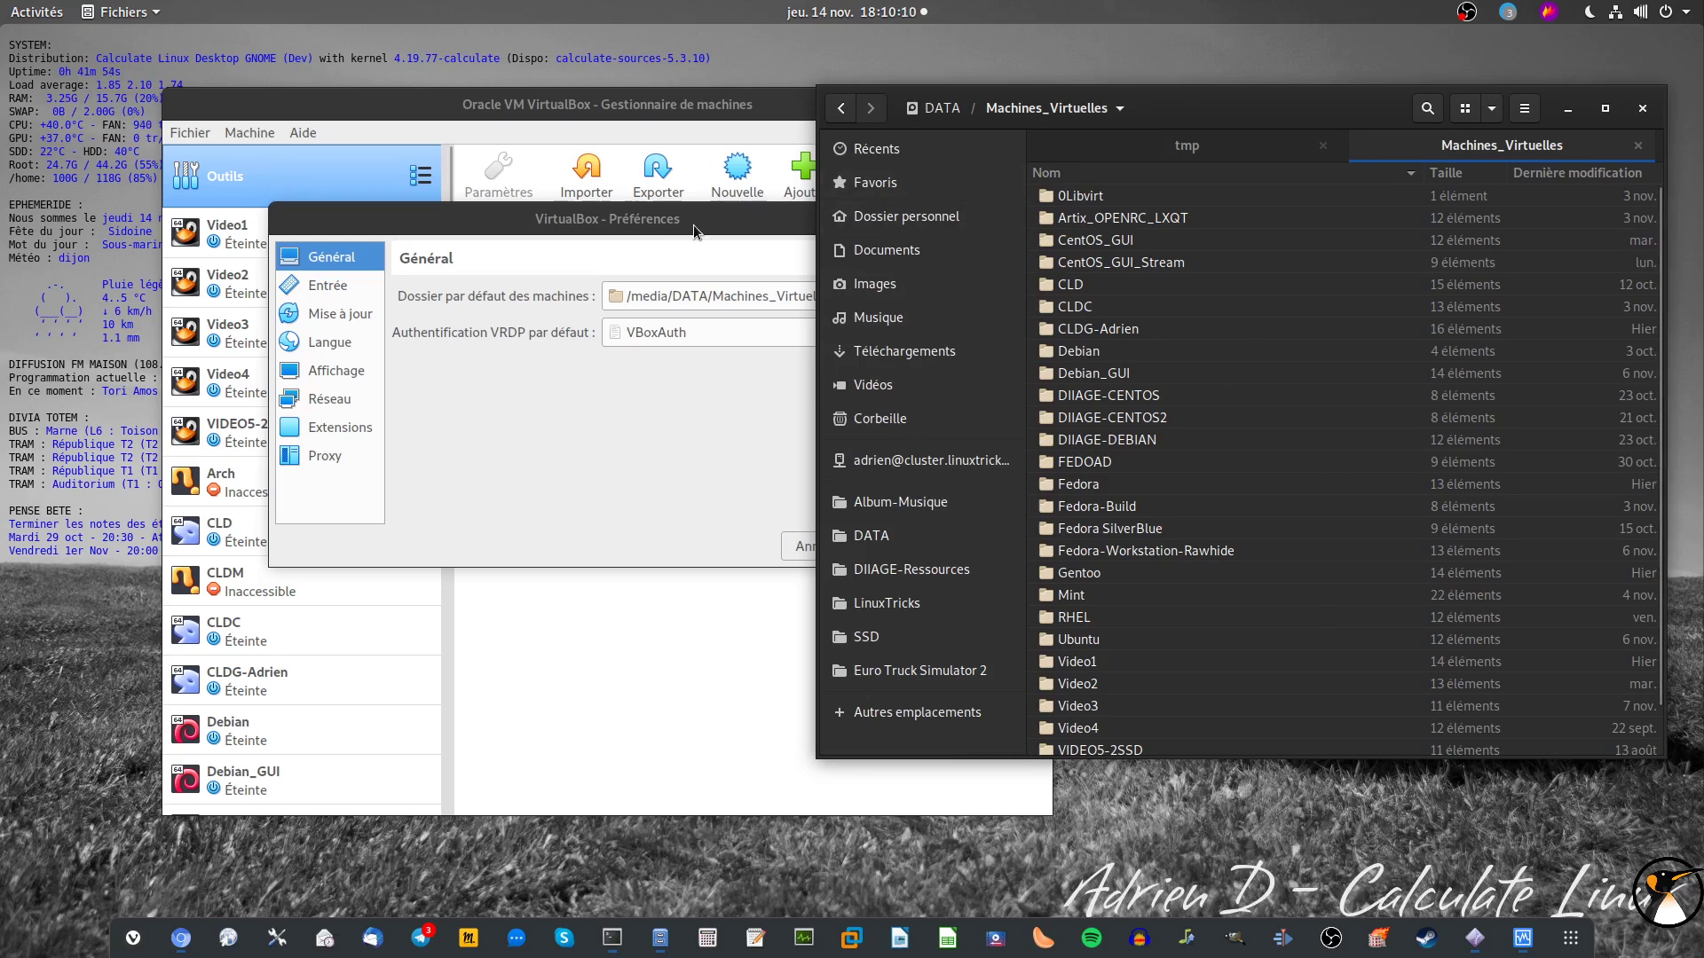
key(alt+Tab)
click(929, 220)
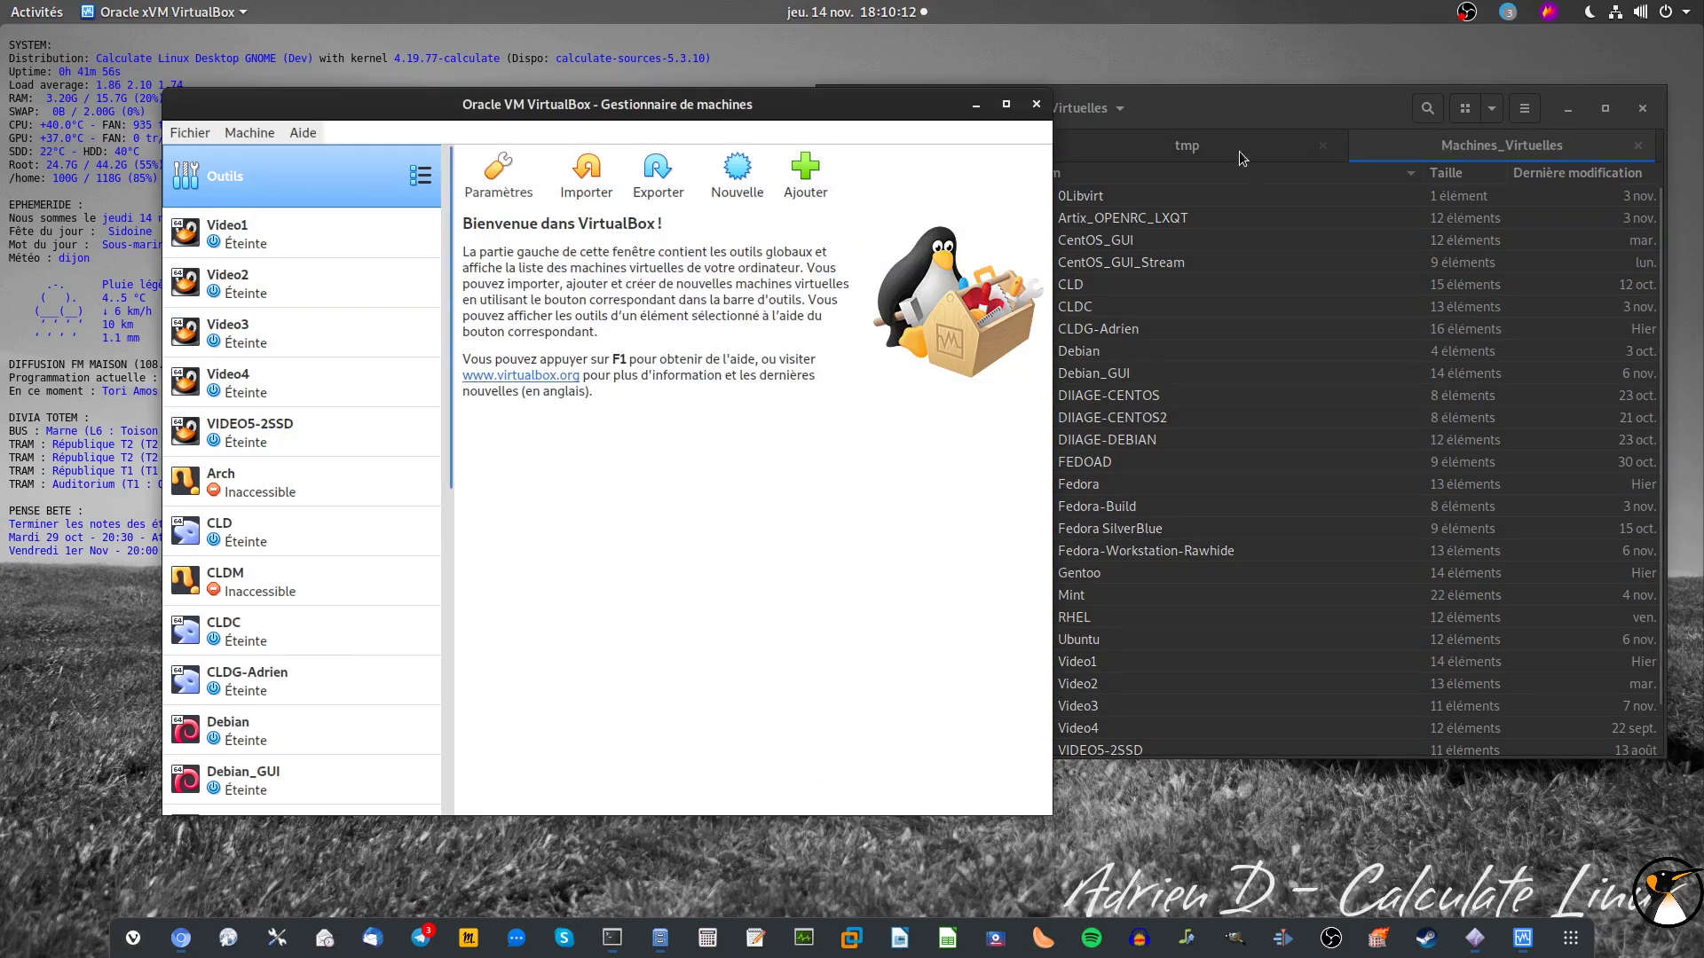
Step: Start a virtual appliance import in VirtualBox with Fedo.ova from the home directory's tmp folder and continue to the appliance settings
click(1245, 157)
click(203, 134)
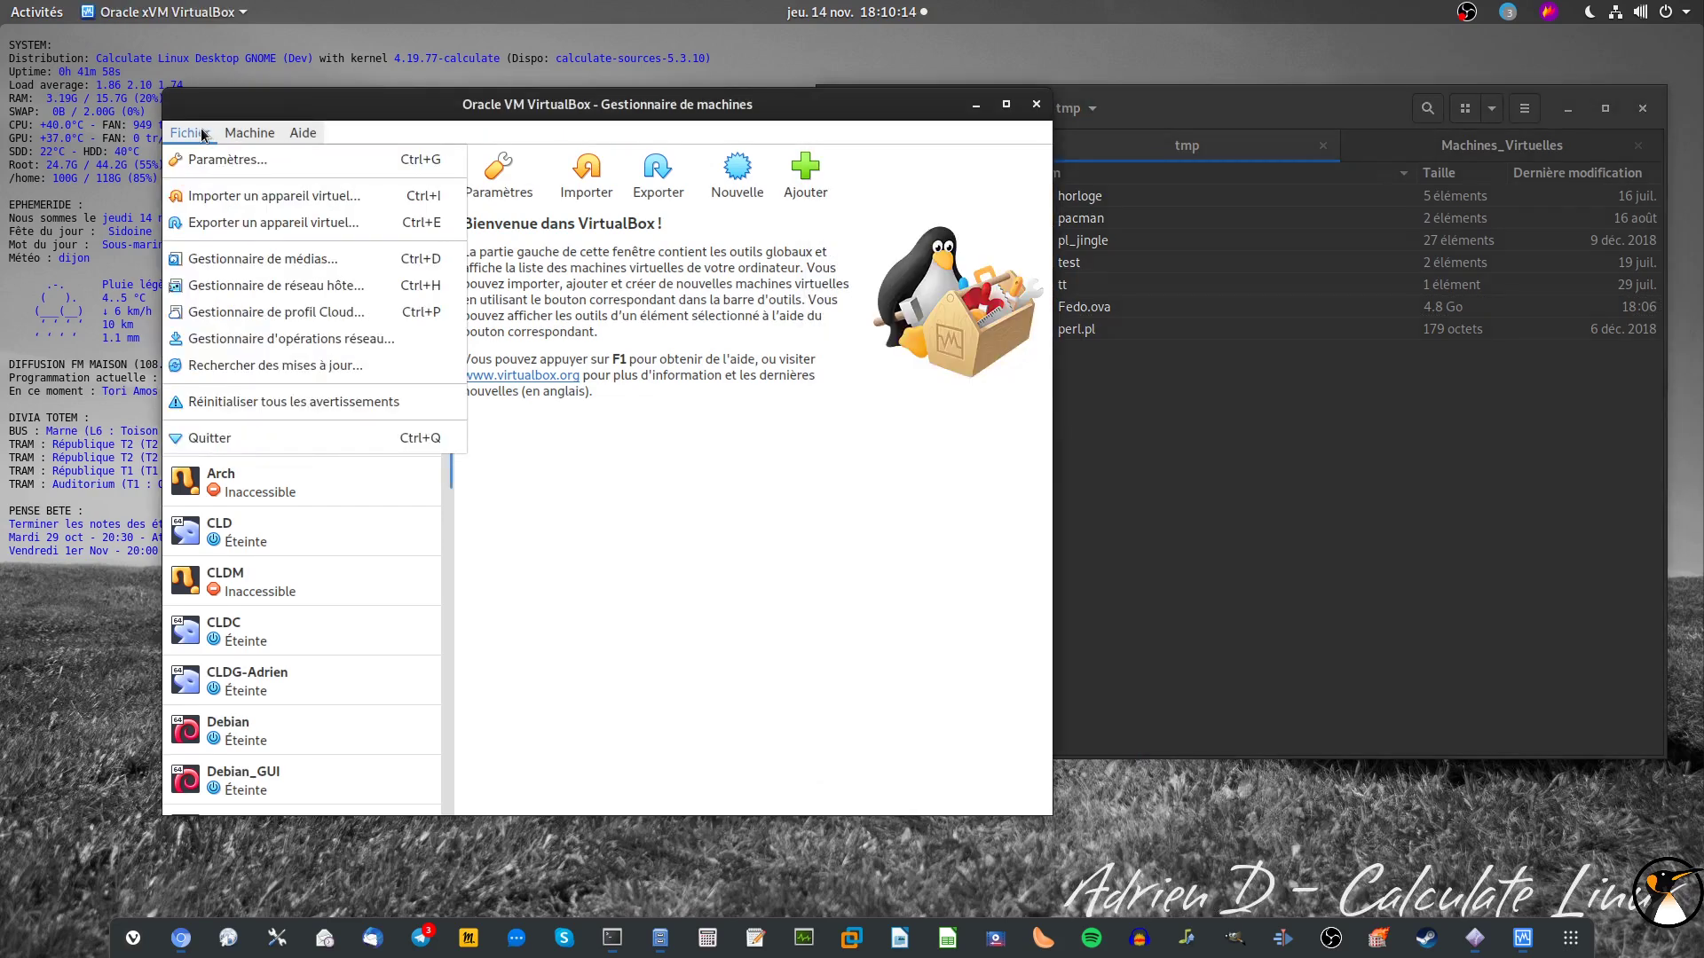
click(293, 202)
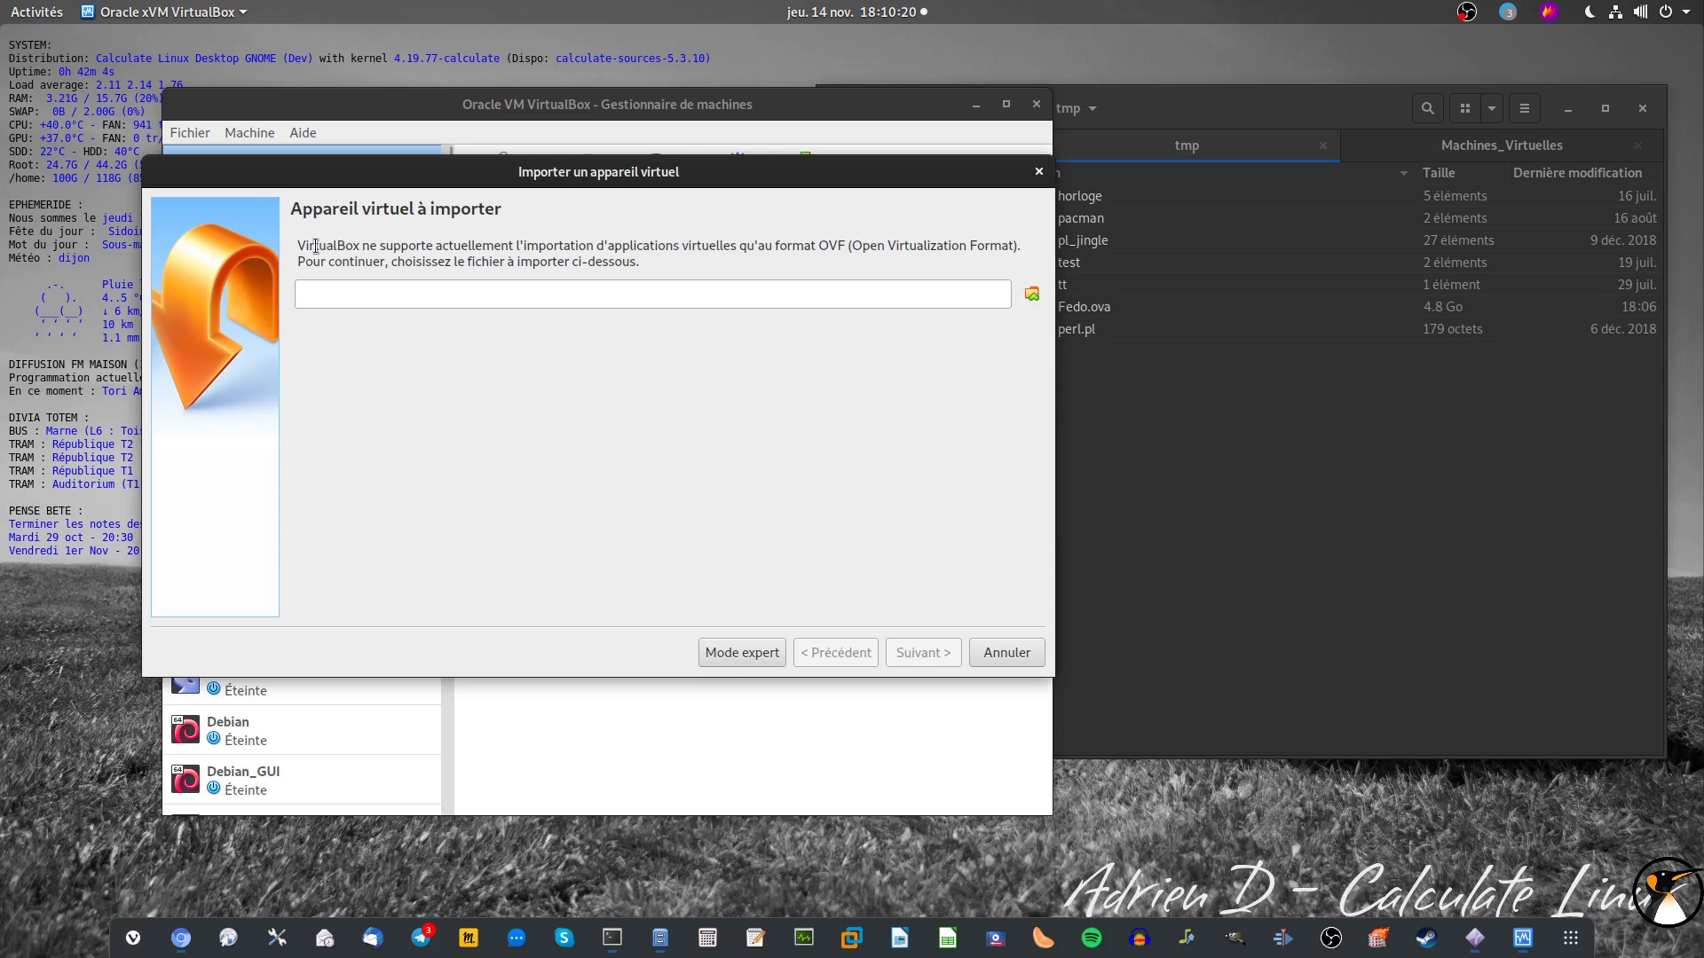
click(1033, 296)
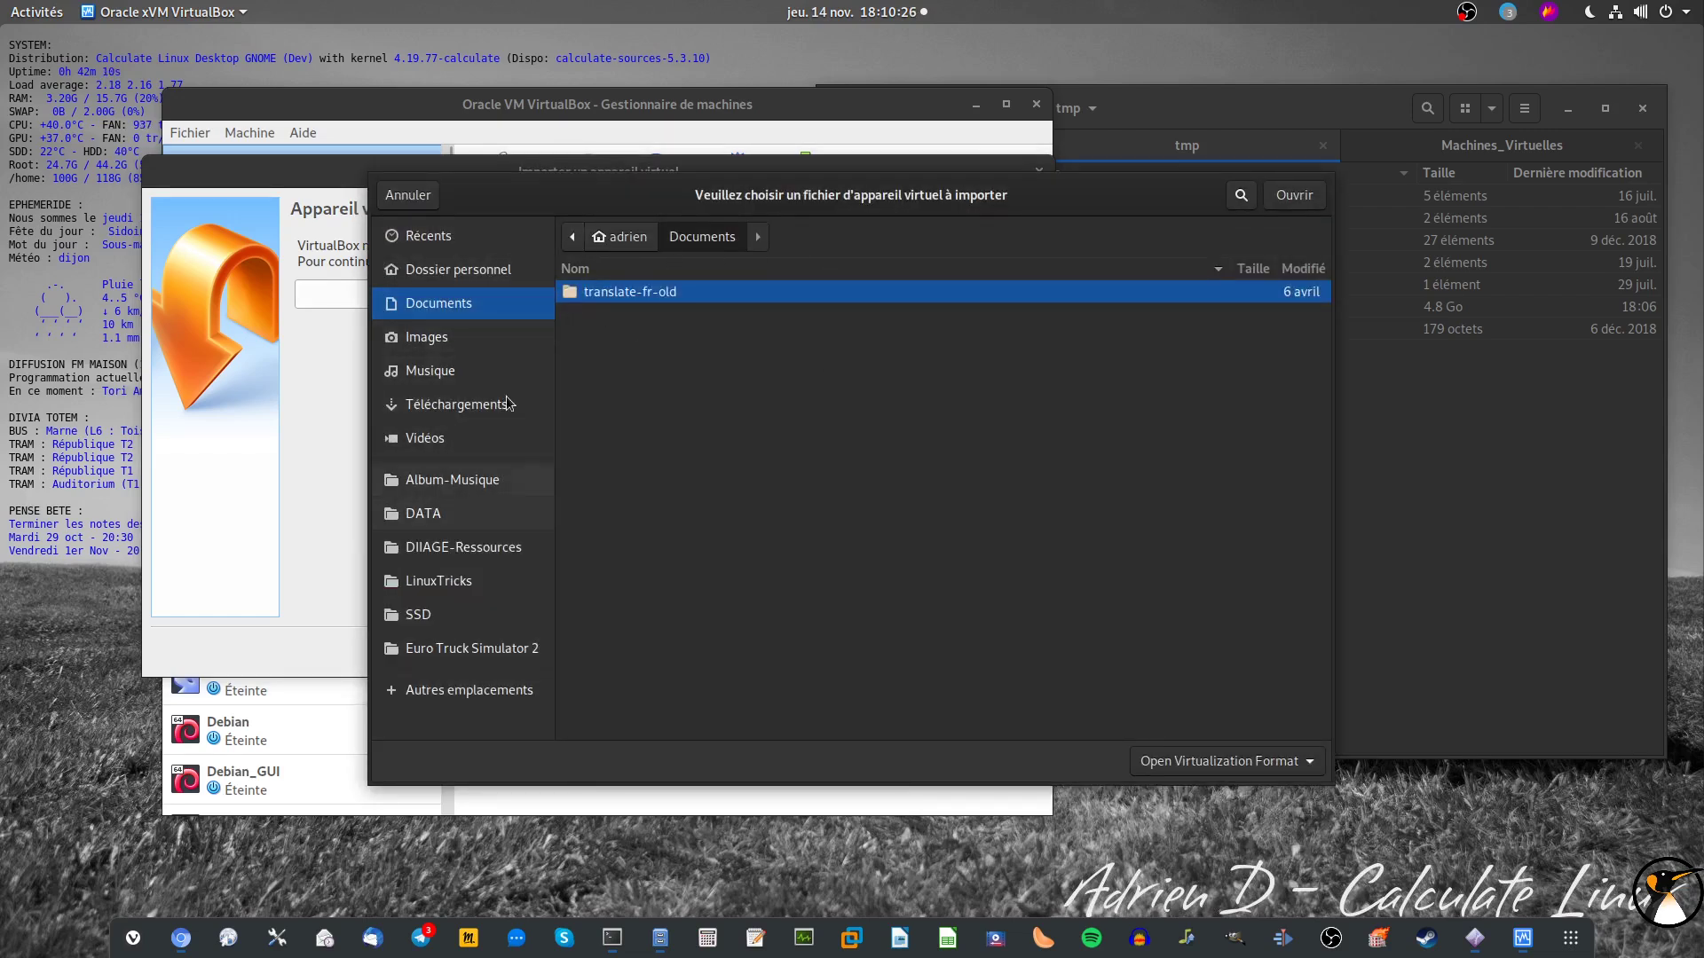
key(ctrl+l)
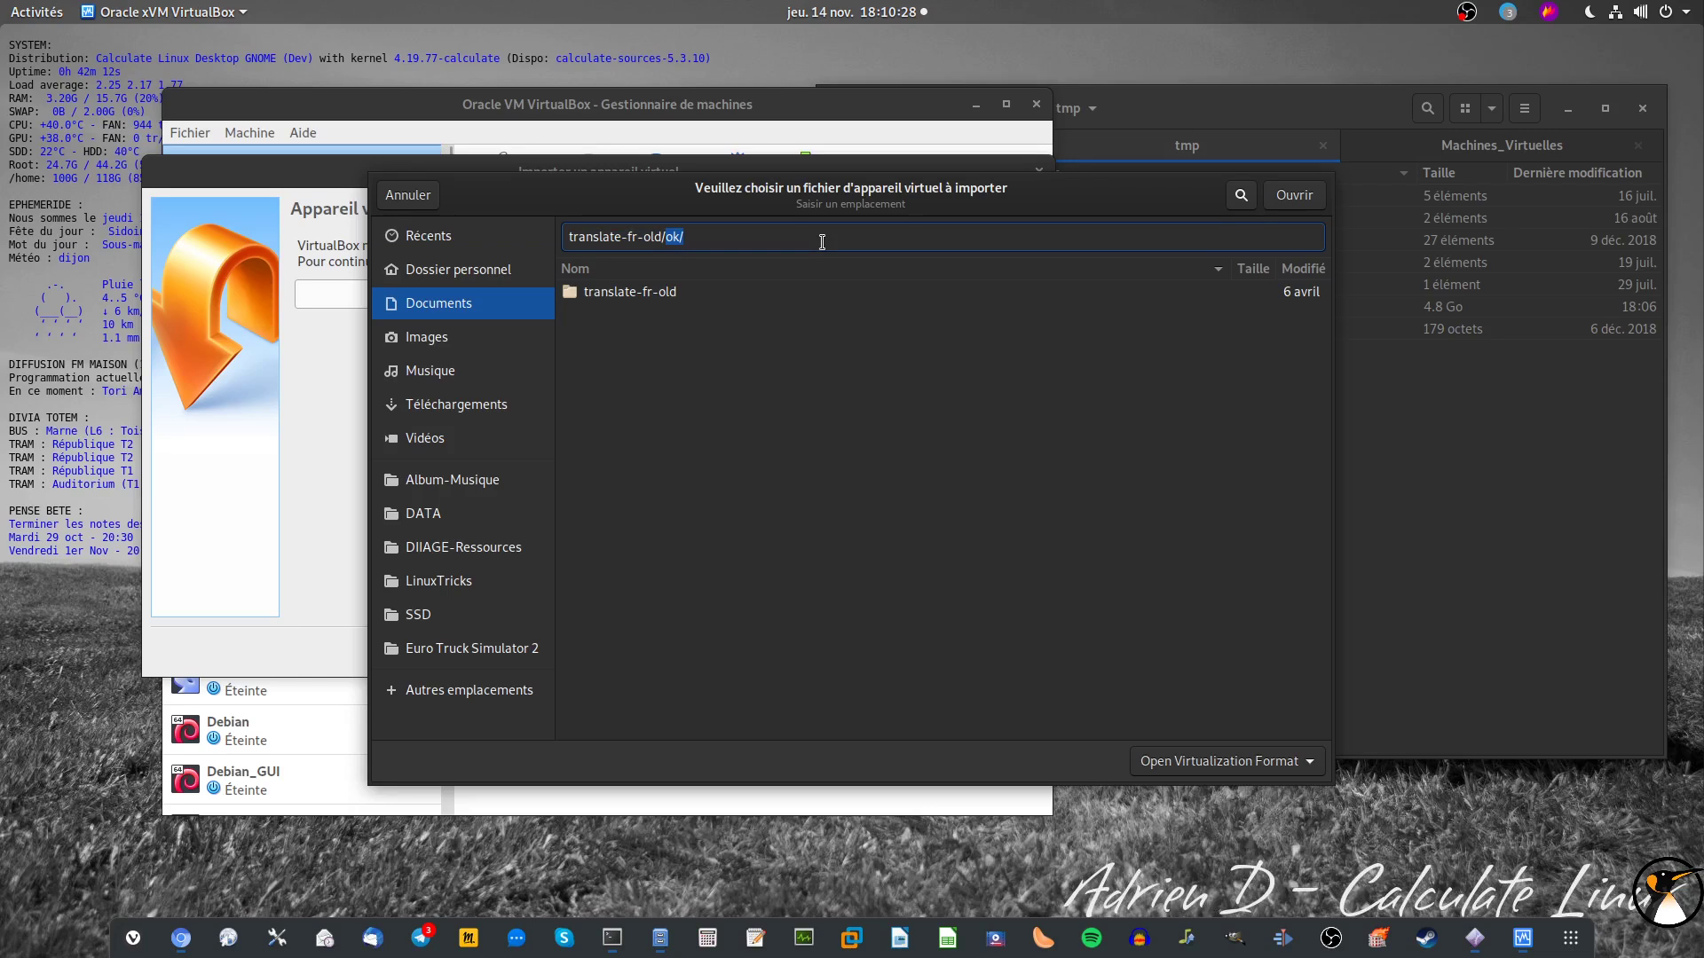
text(a)
click(453, 269)
double_click(605, 582)
double_click(625, 408)
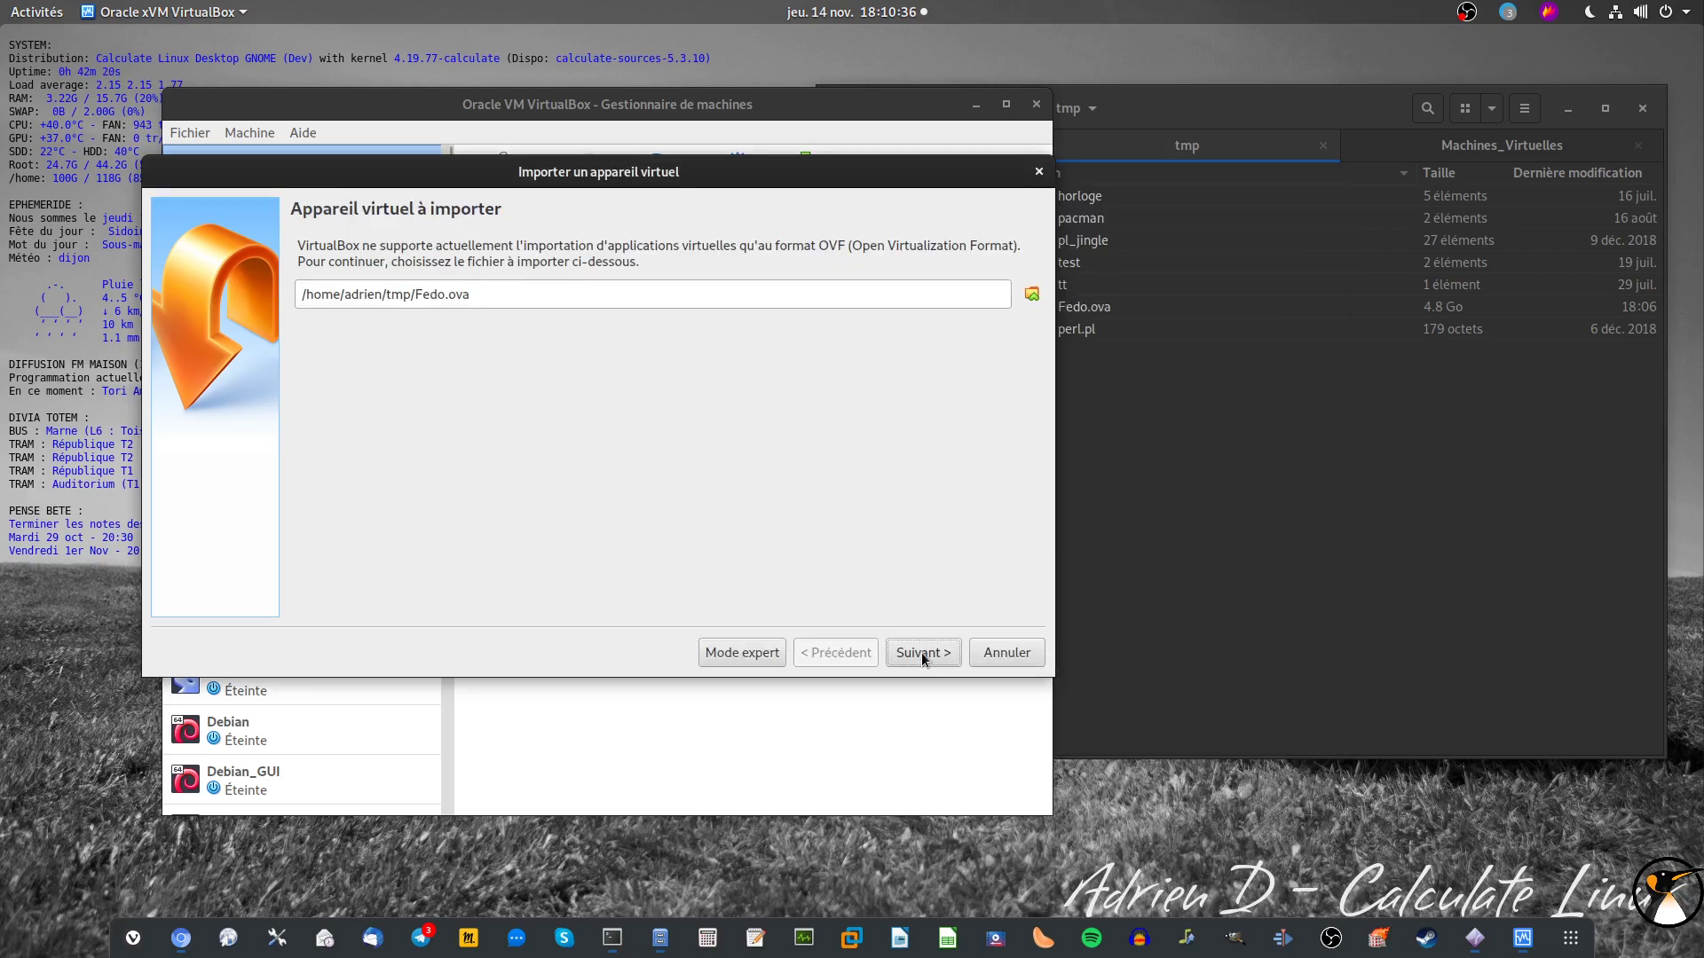
click(921, 652)
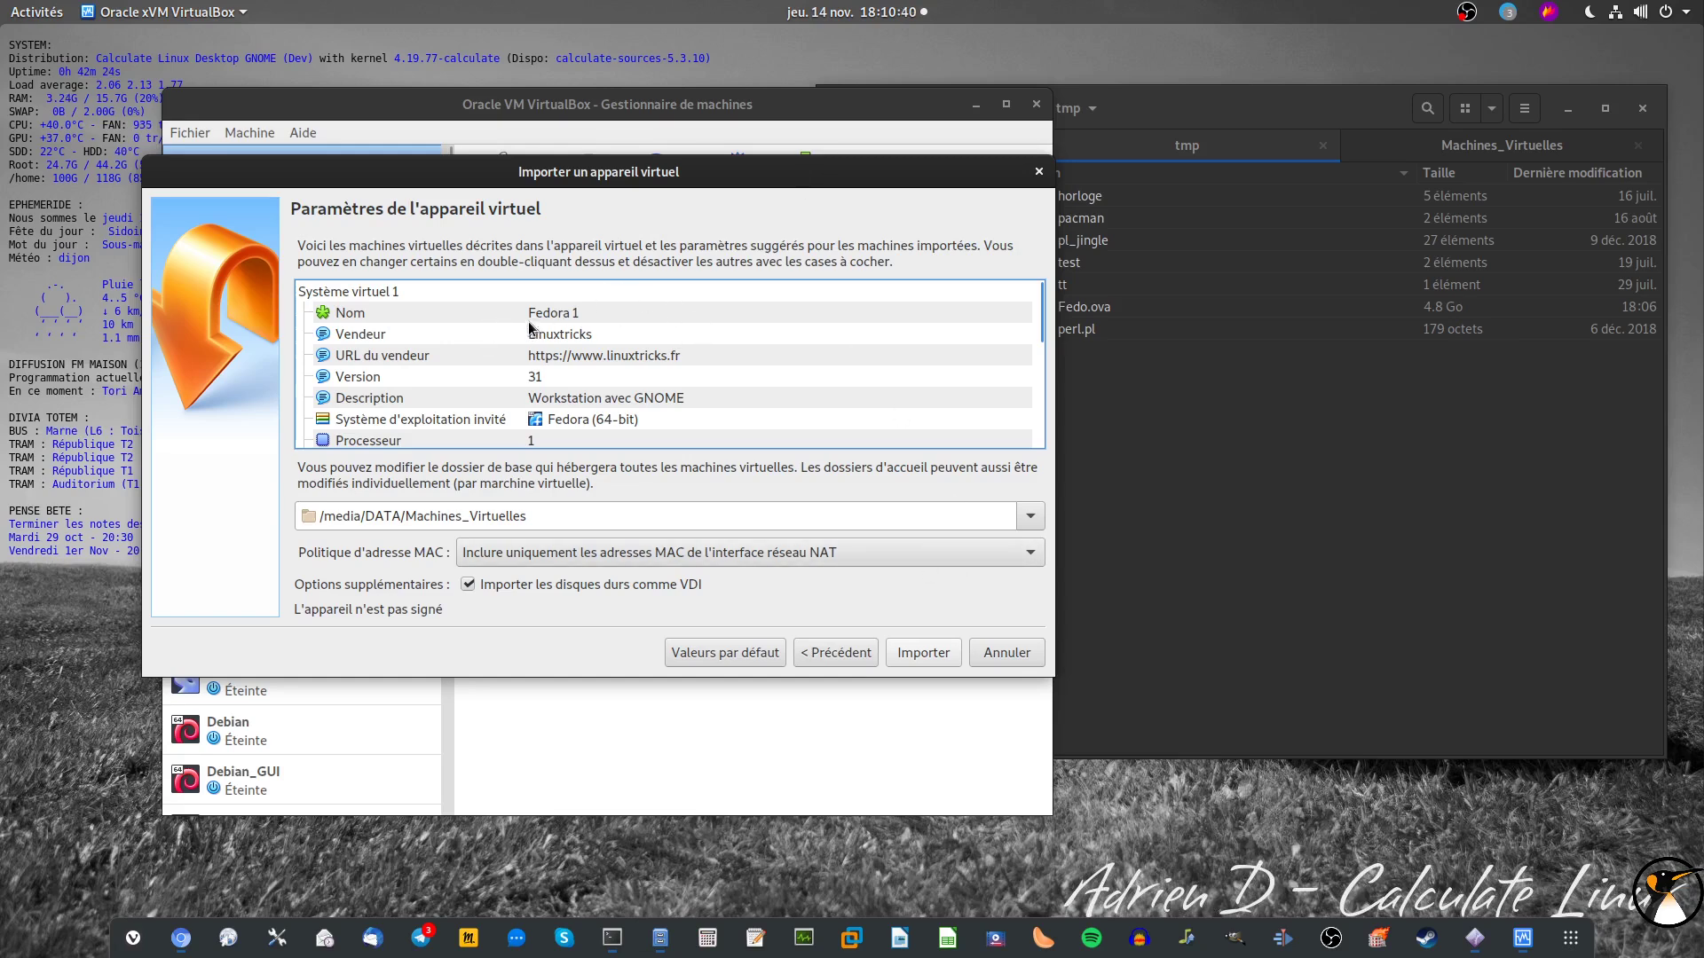
Step: Check the existing machine folders in Machines_Virtuelles and rename the imported machine to "Fedora _test_W10"
click(585, 320)
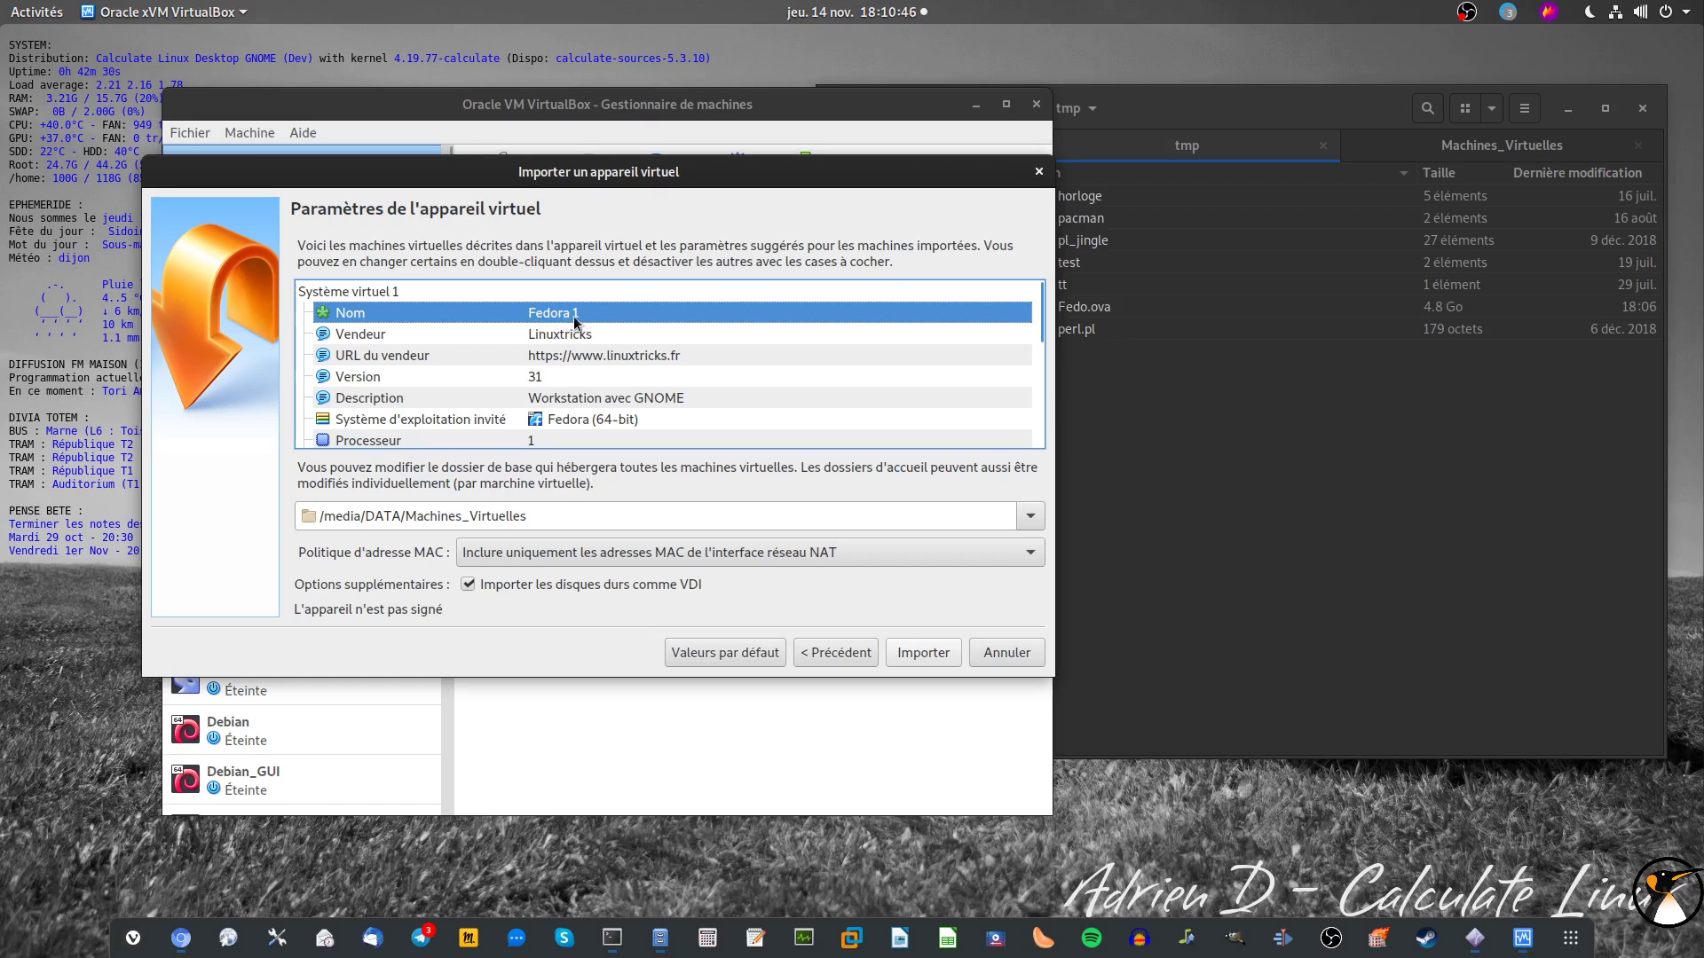
click(1398, 153)
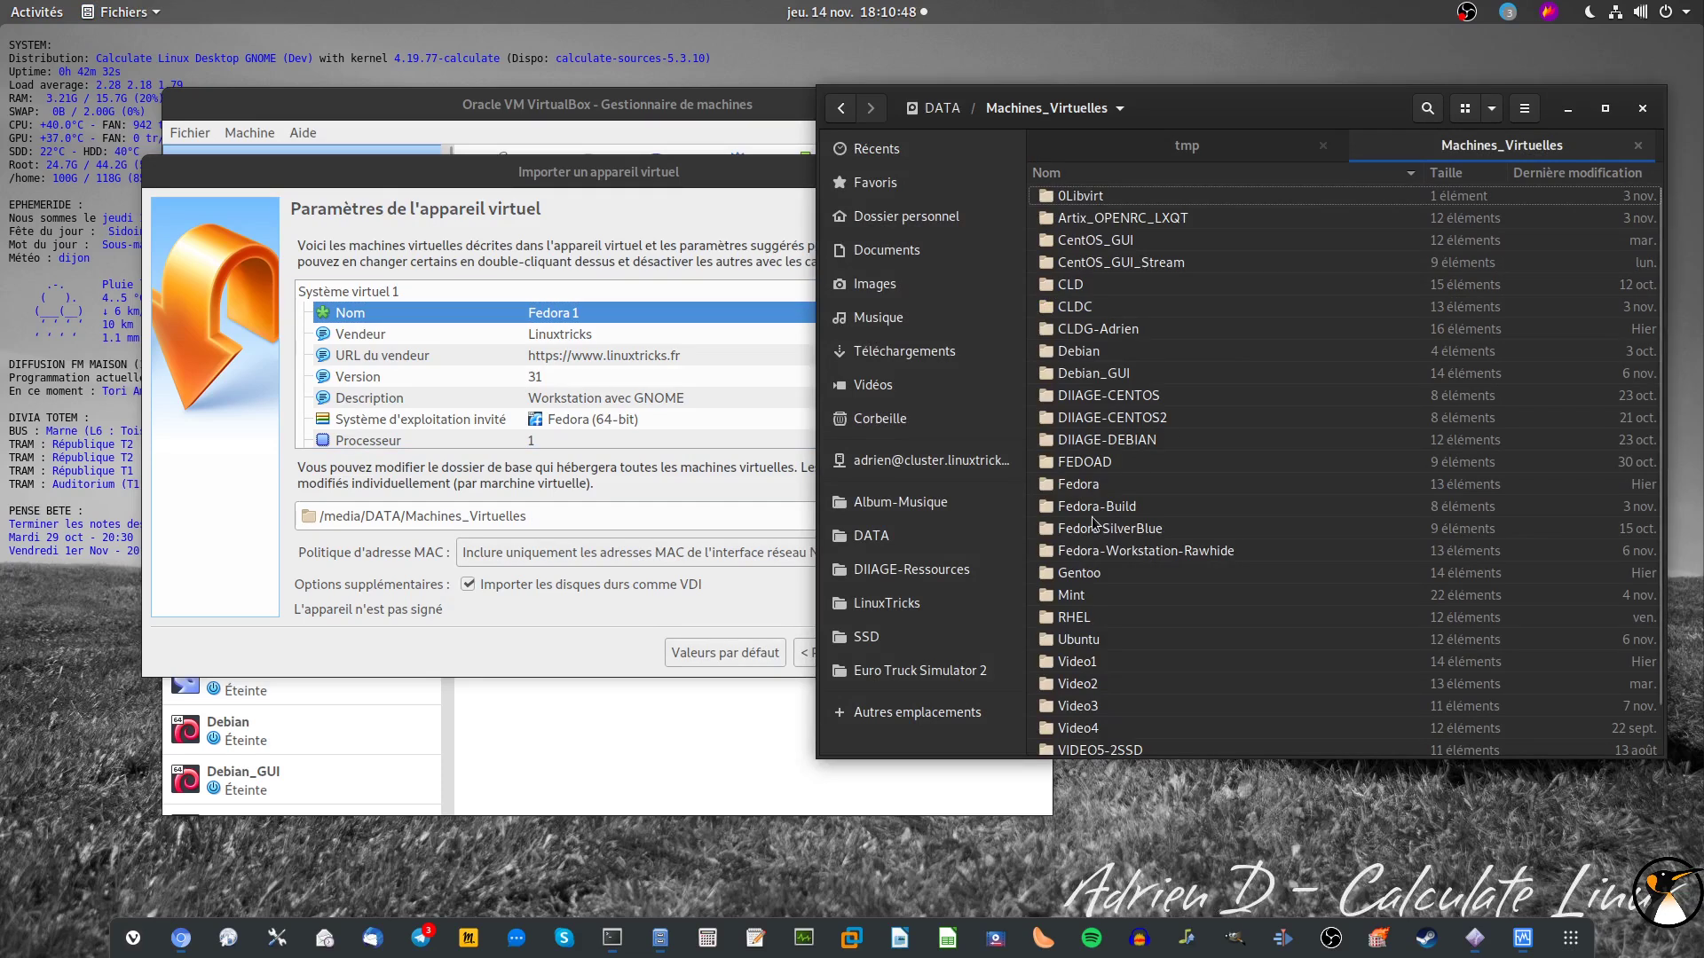
click(583, 320)
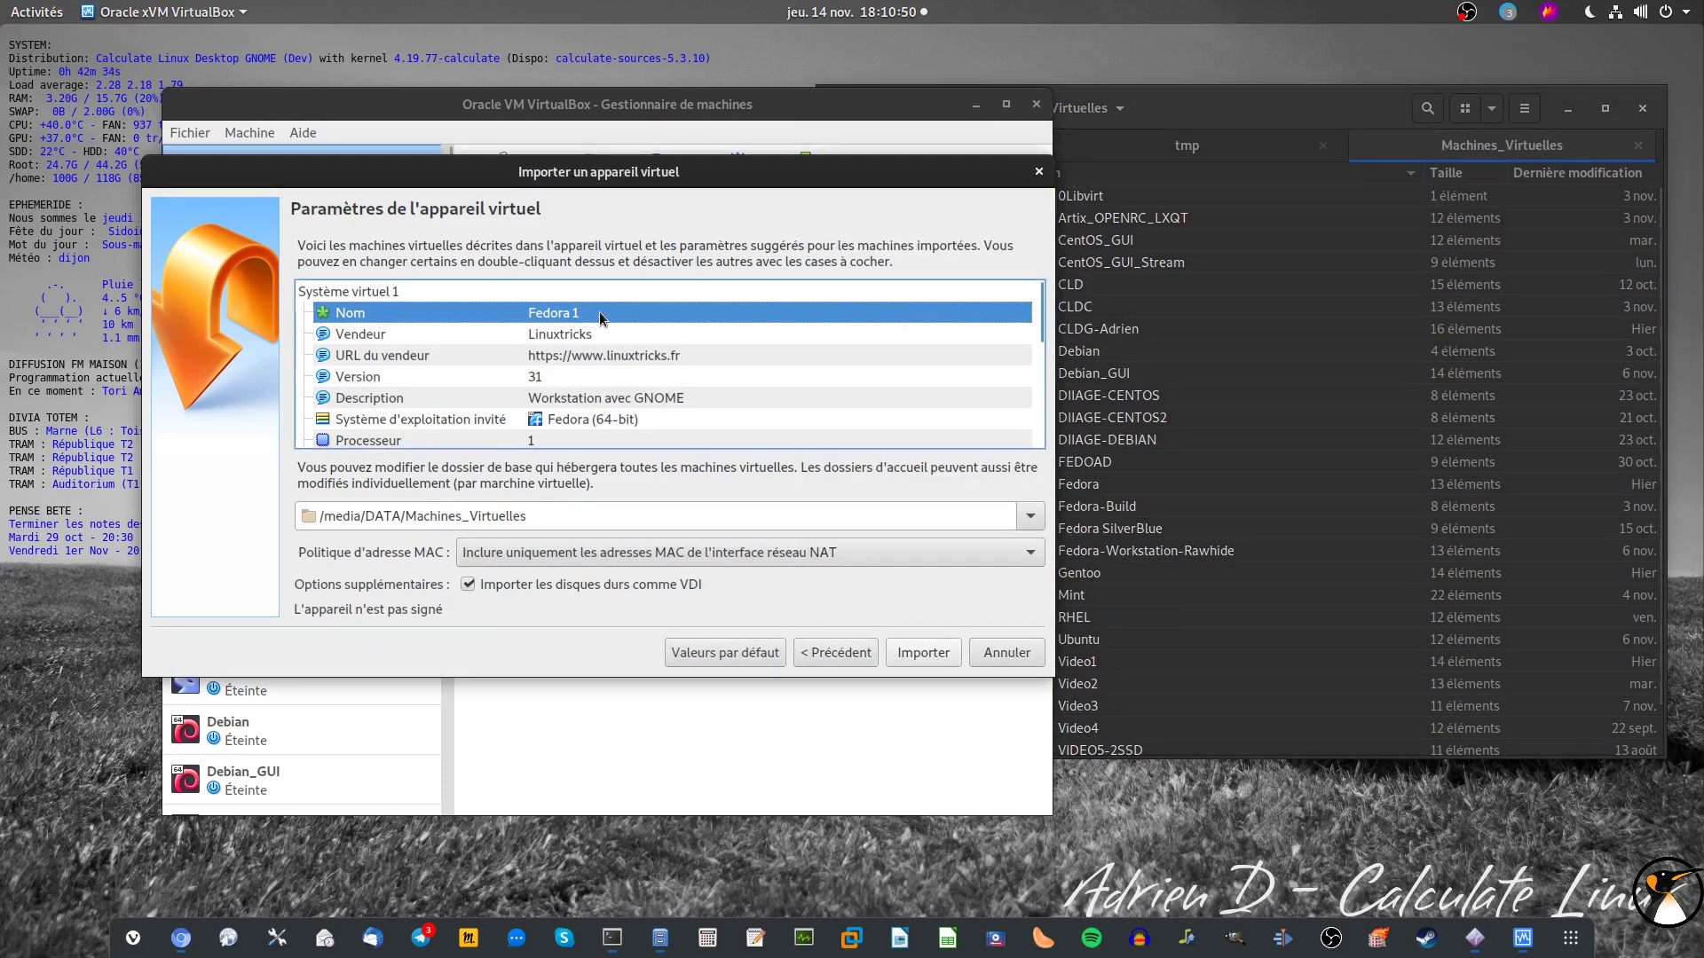
double_click(599, 313)
key(BackSpace)
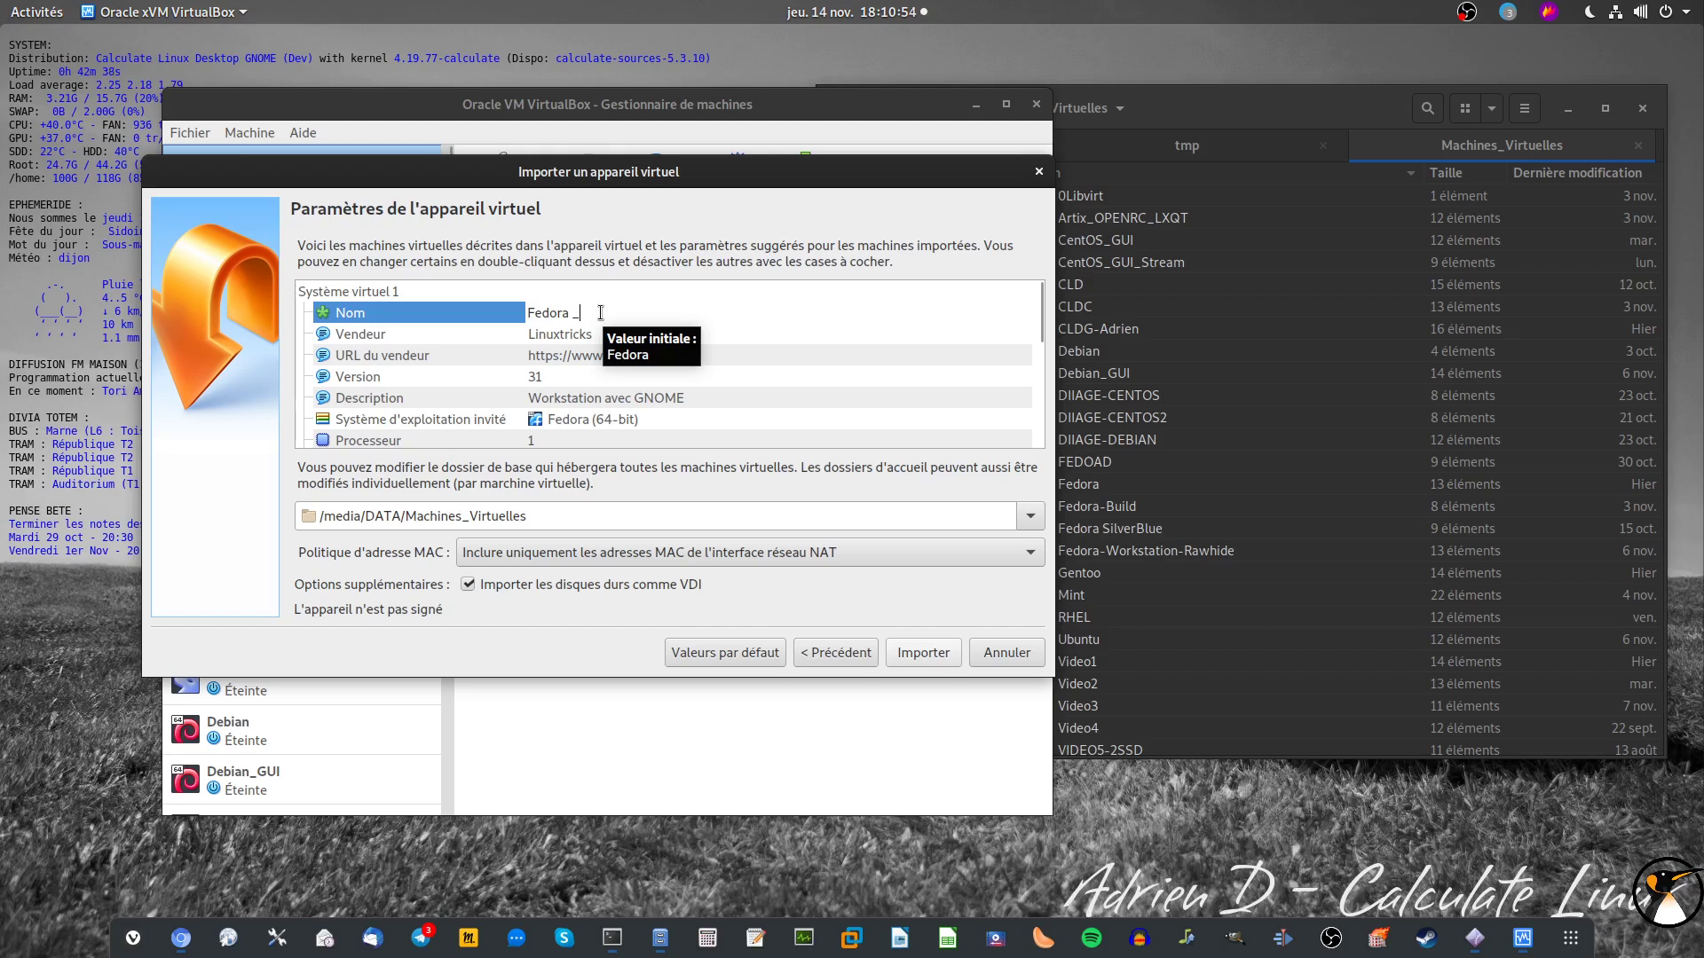
text(_test_W10)
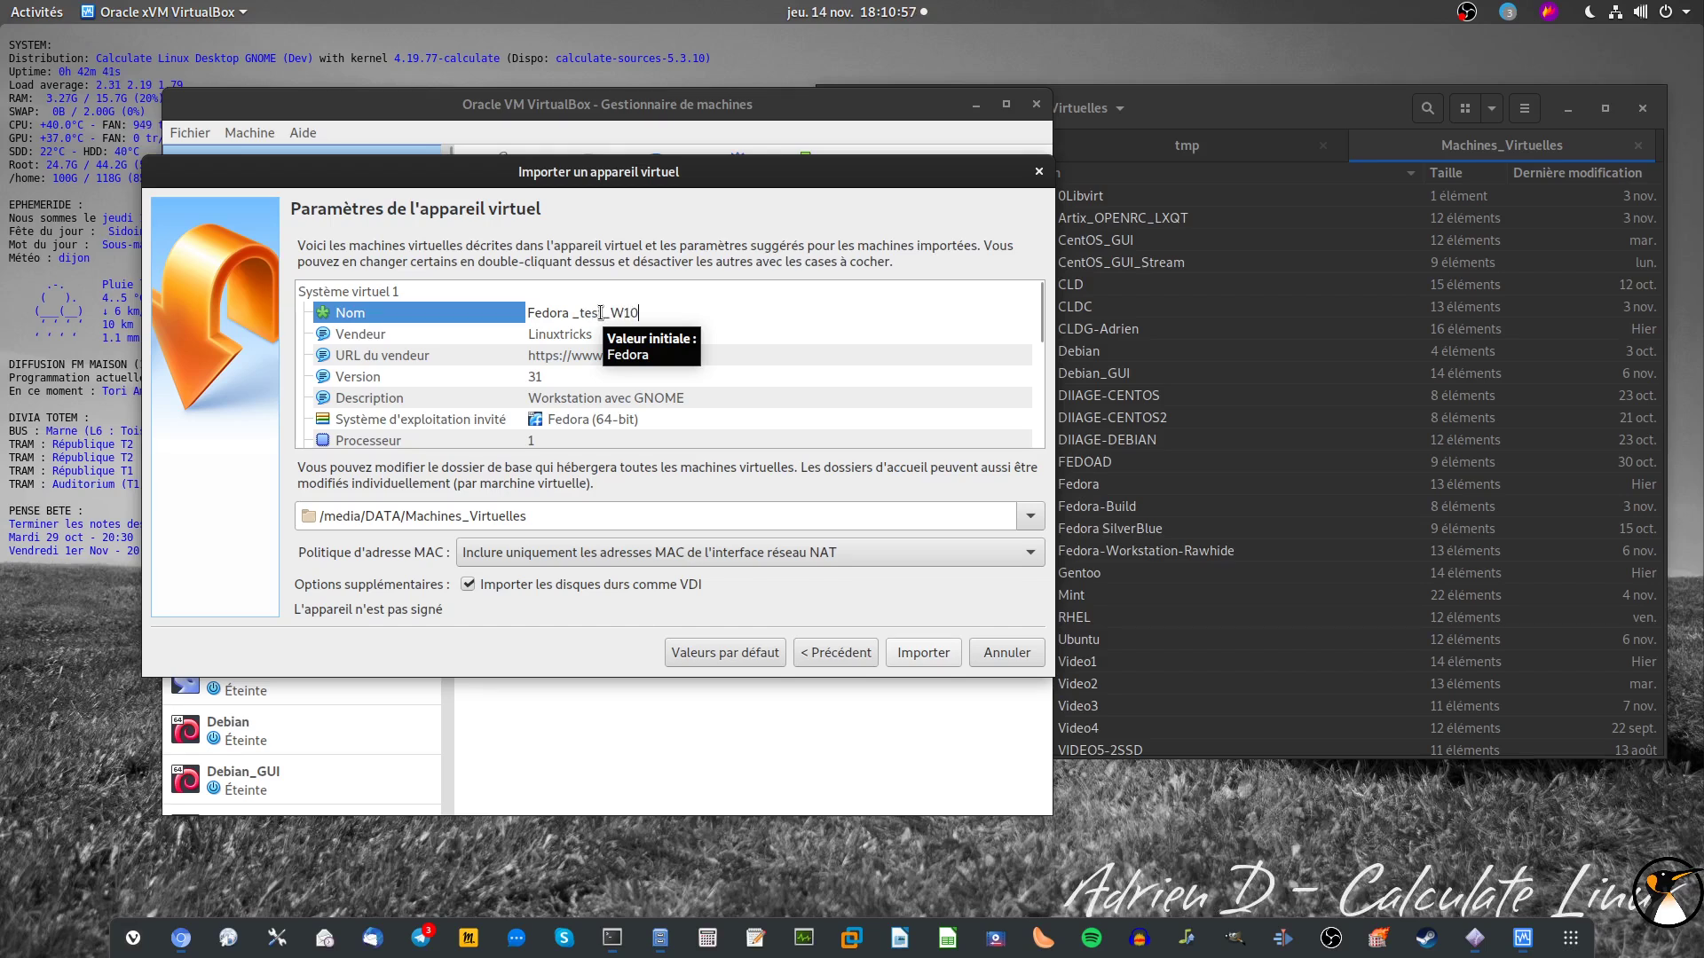
click(542, 342)
Step: Enlarge the import dialog and set the machine's processor count to 4 and its memory to 4096 Mio
scroll(582, 398, down, 1)
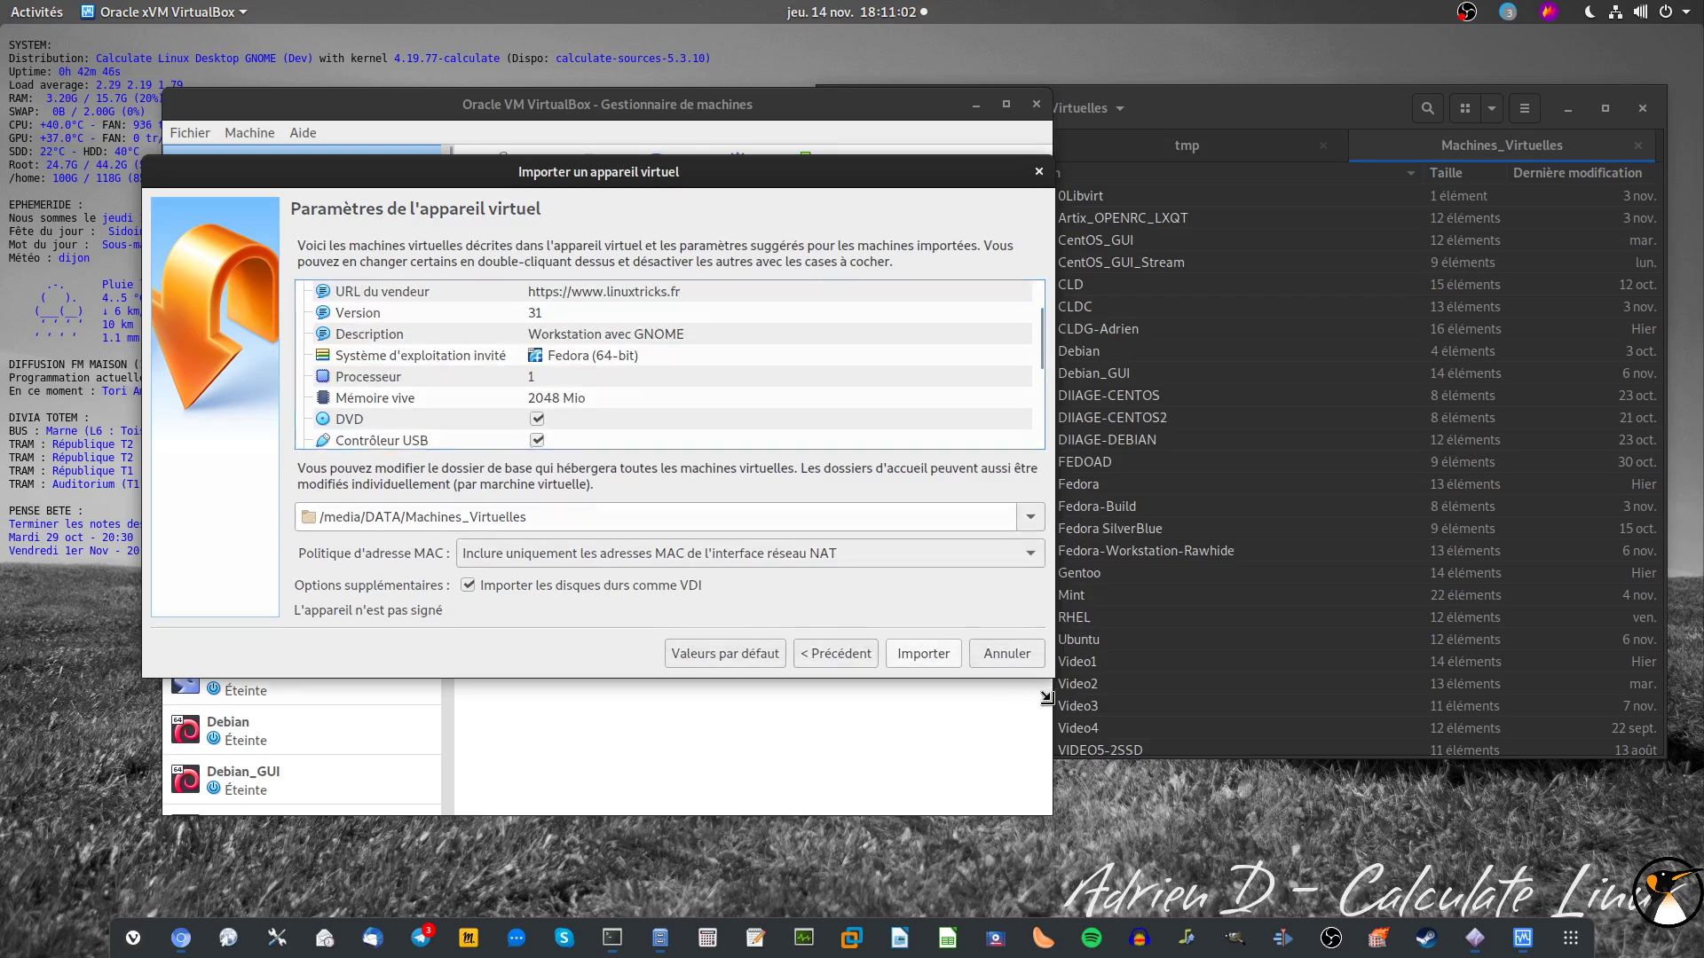
drag(1052, 682, 1054, 836)
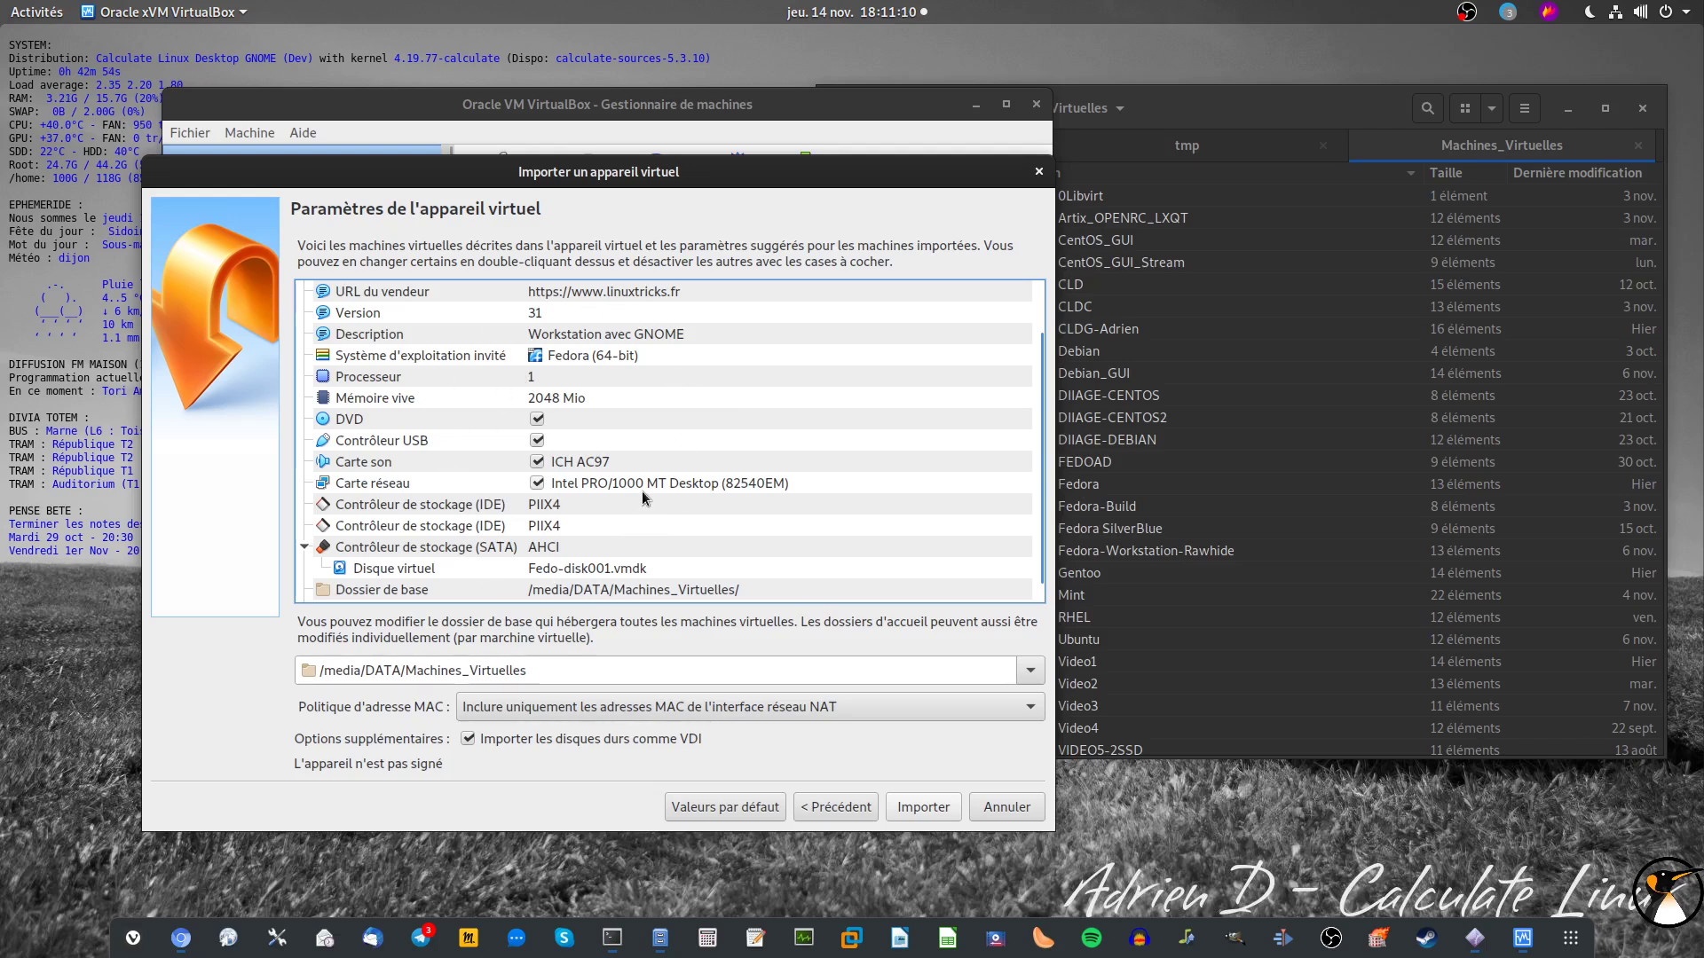
click(545, 380)
click(548, 401)
double_click(563, 378)
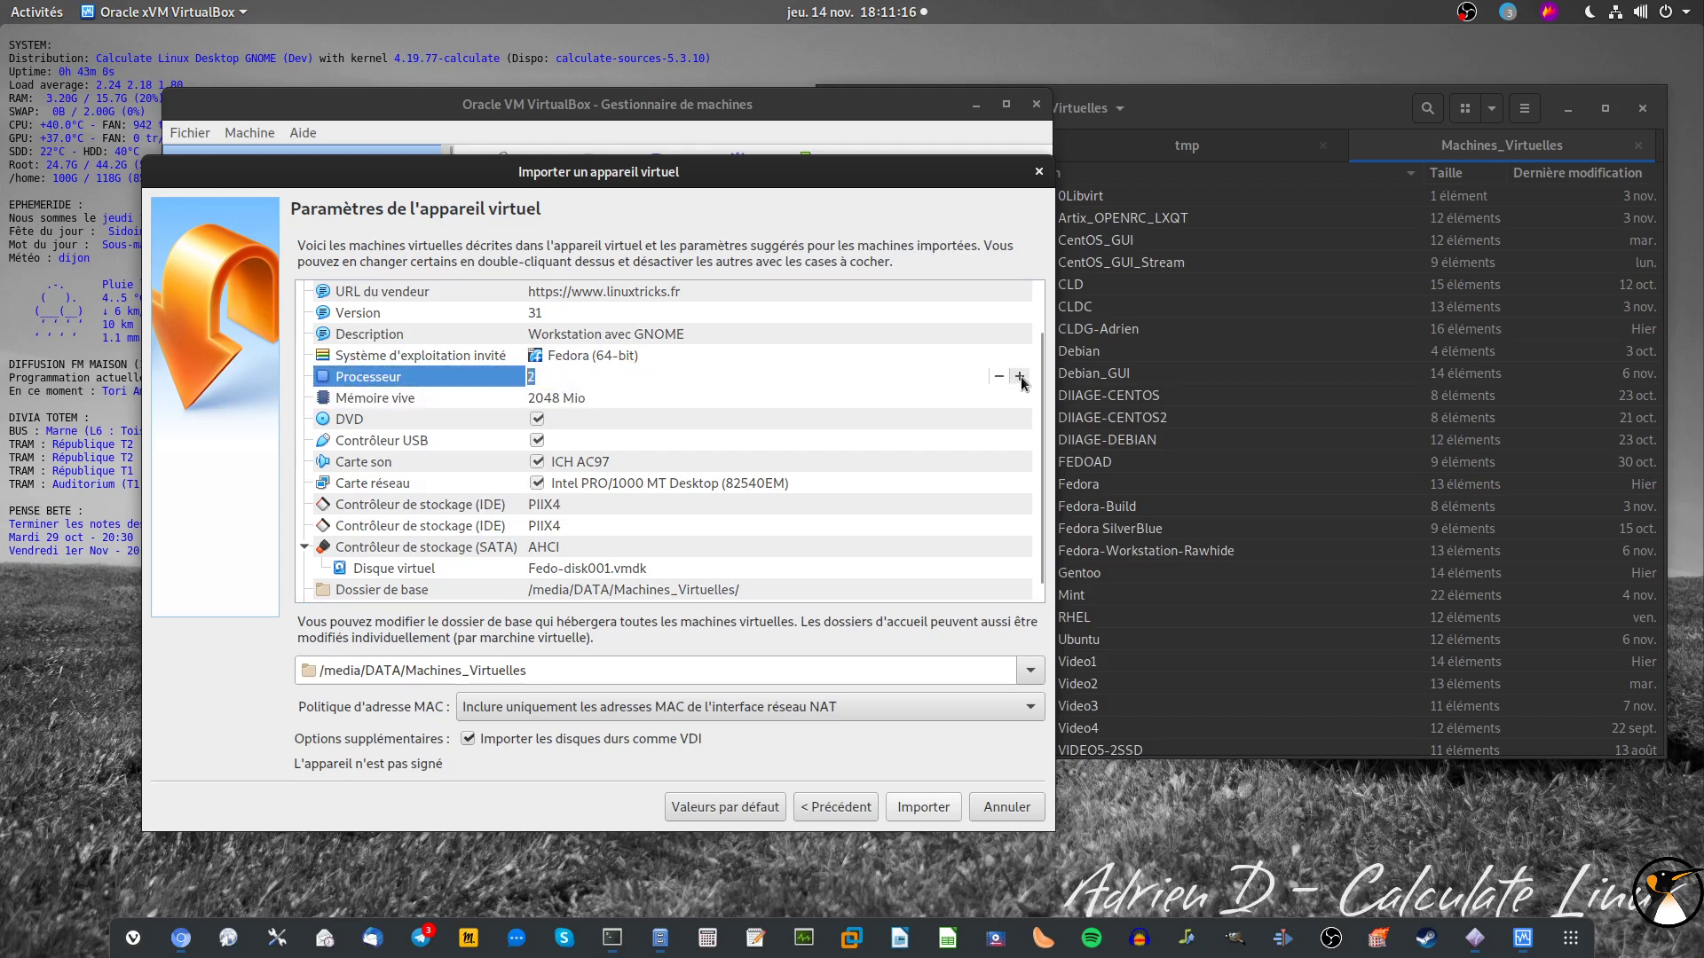
double_click(647, 396)
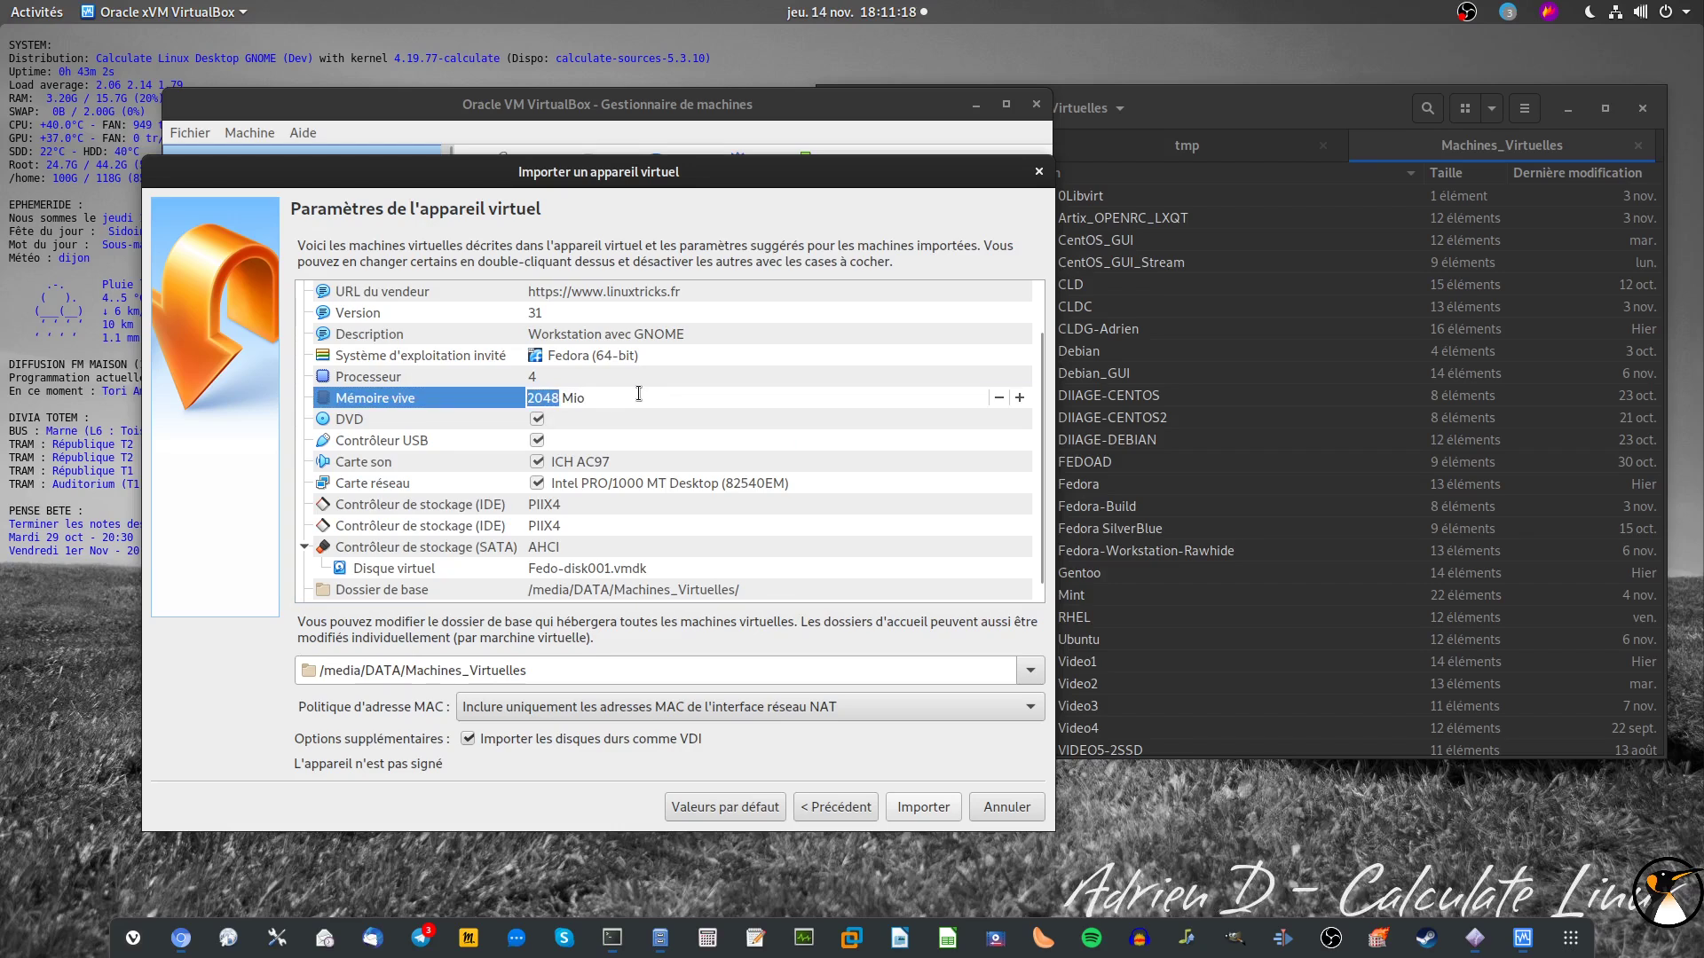
text(4096)
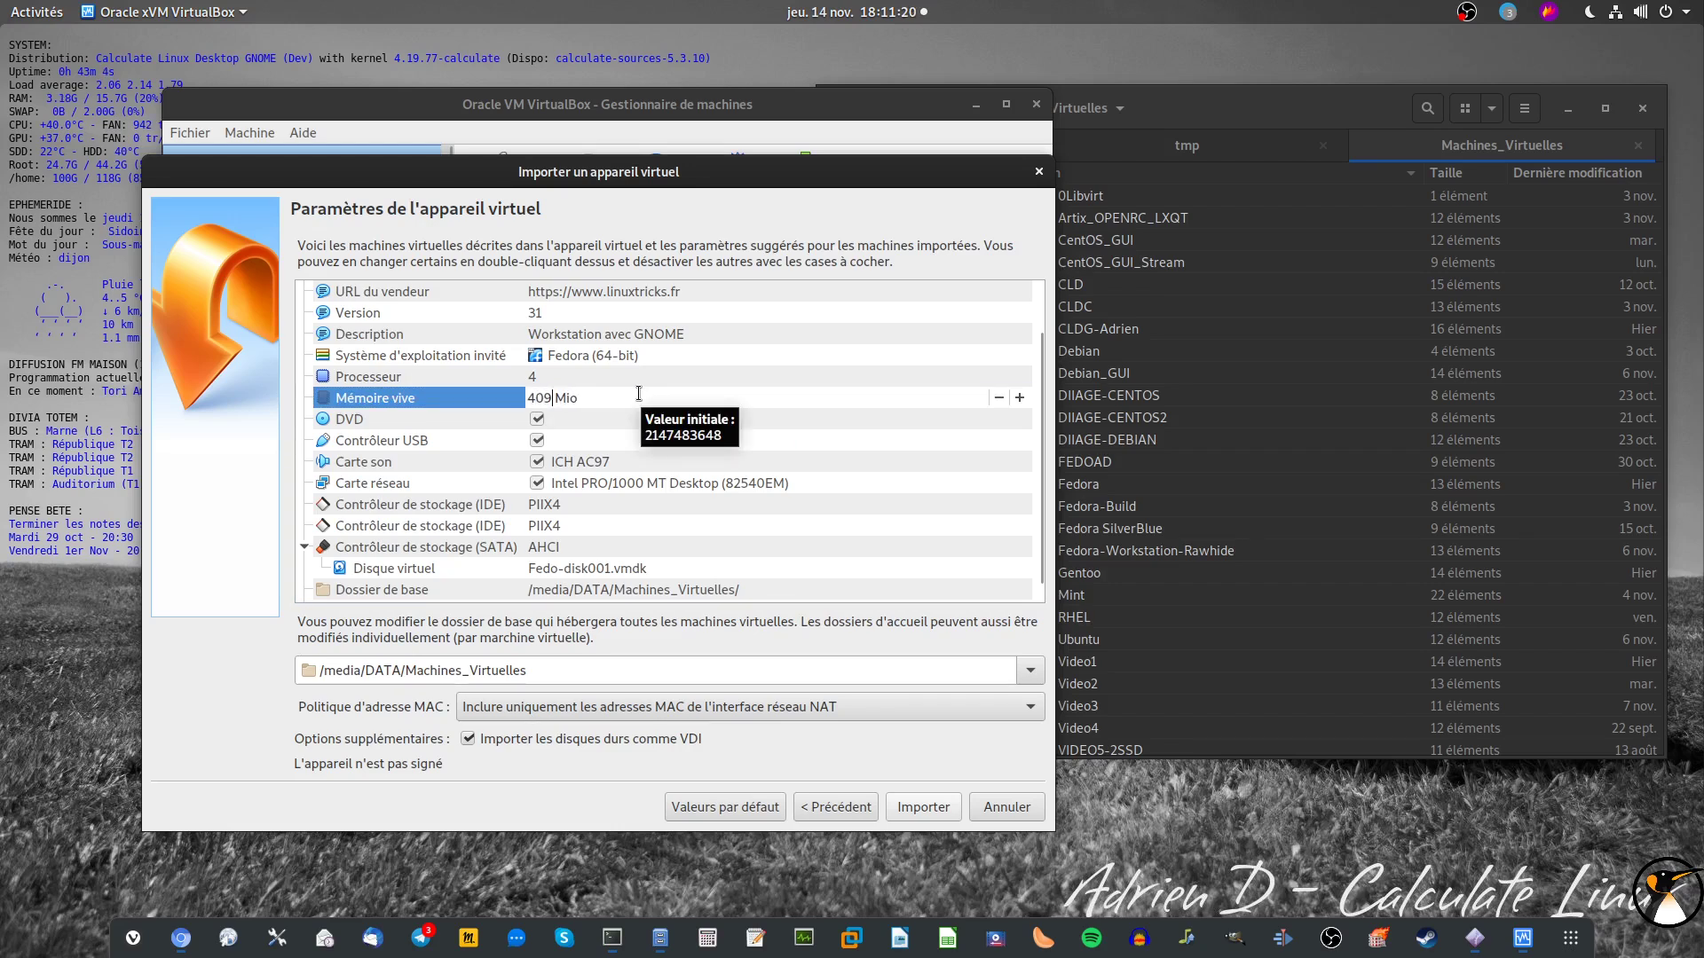
click(582, 423)
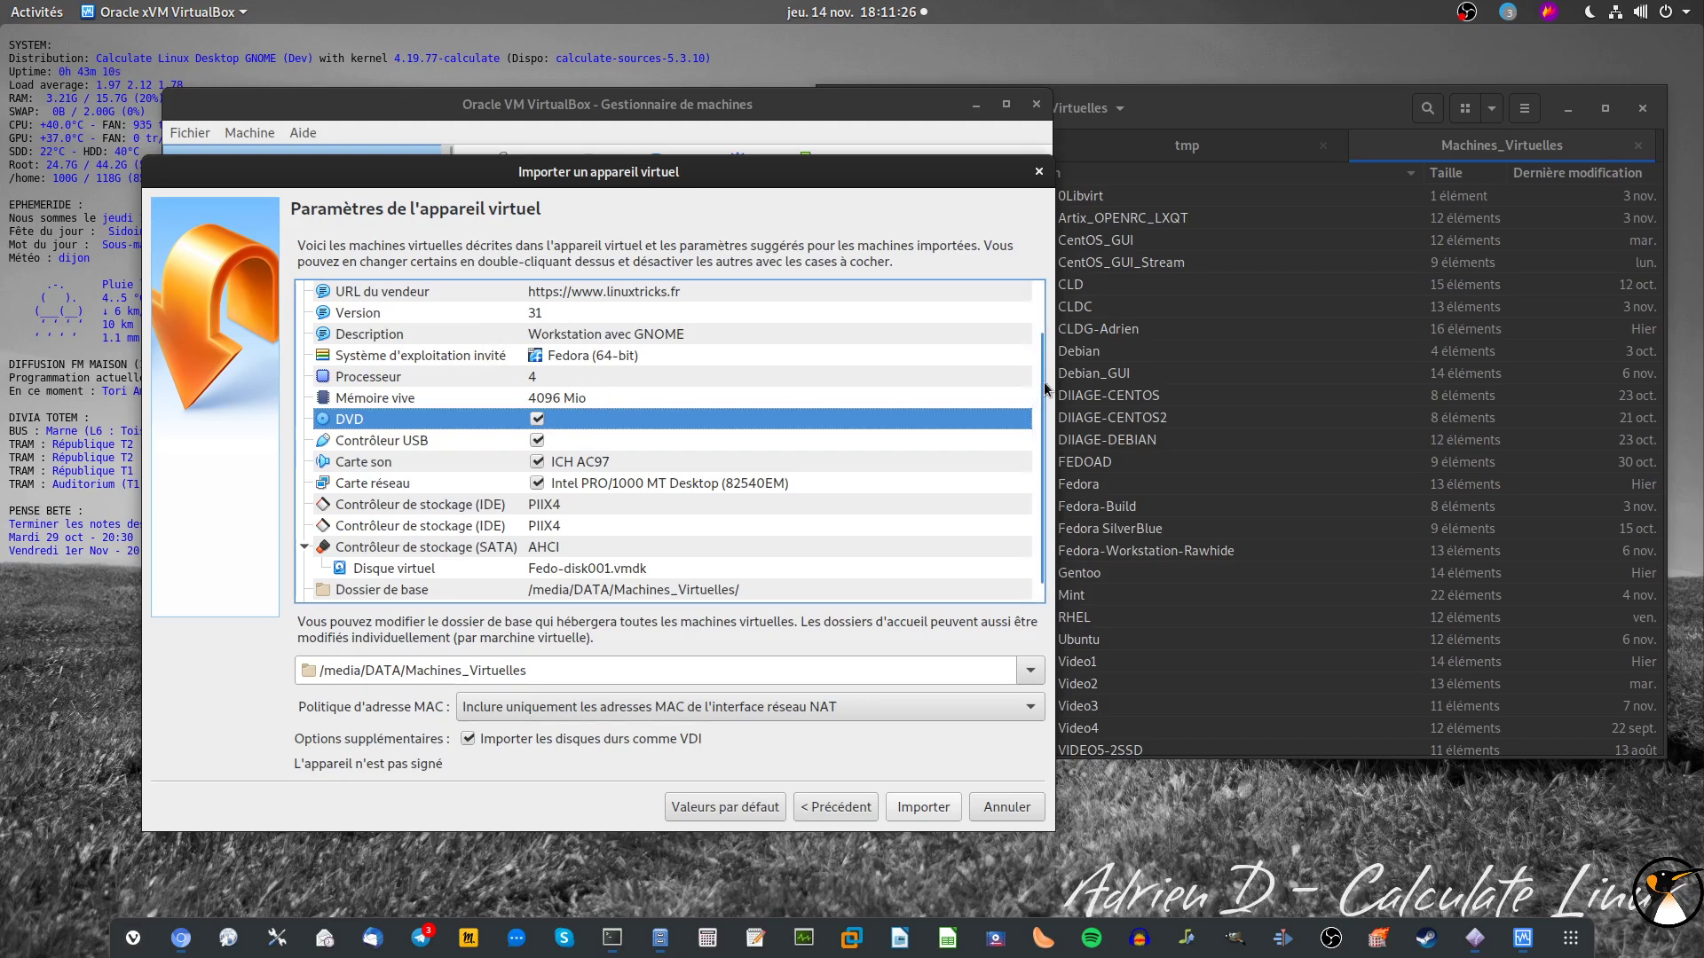
Step: Examine the appliance's network card, SATA controller, virtual disk, base folder and MAC address policy options
drag(1046, 392, 1045, 417)
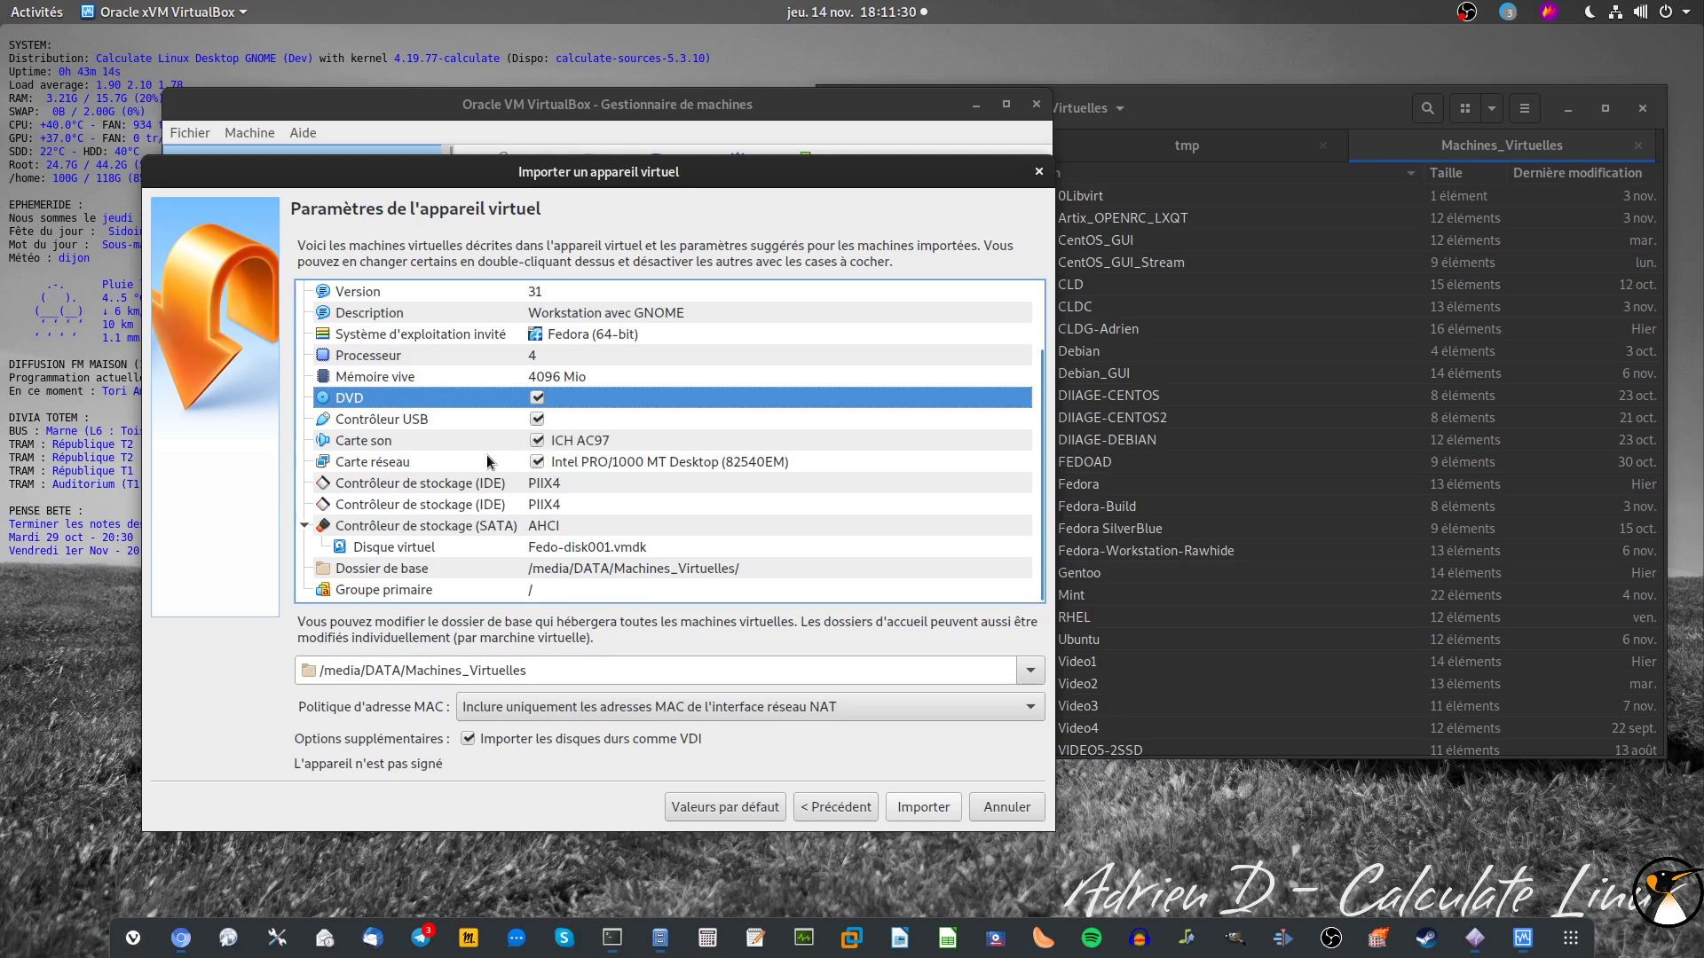
click(652, 464)
click(538, 463)
click(538, 463)
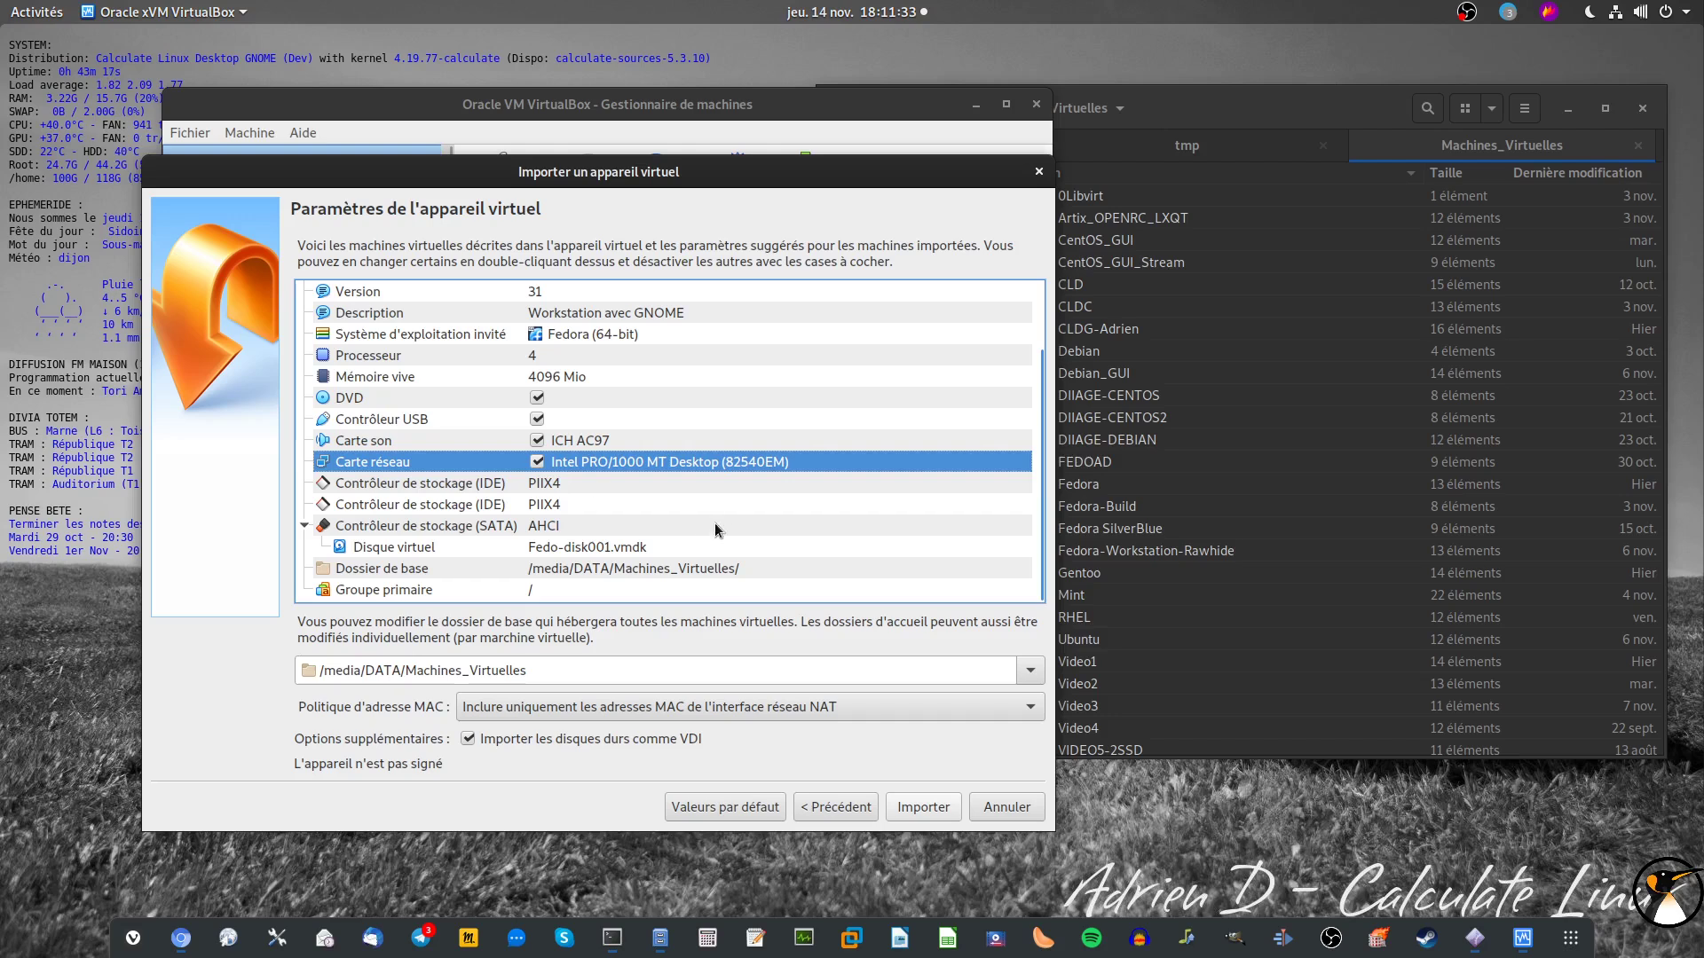
click(572, 530)
click(586, 549)
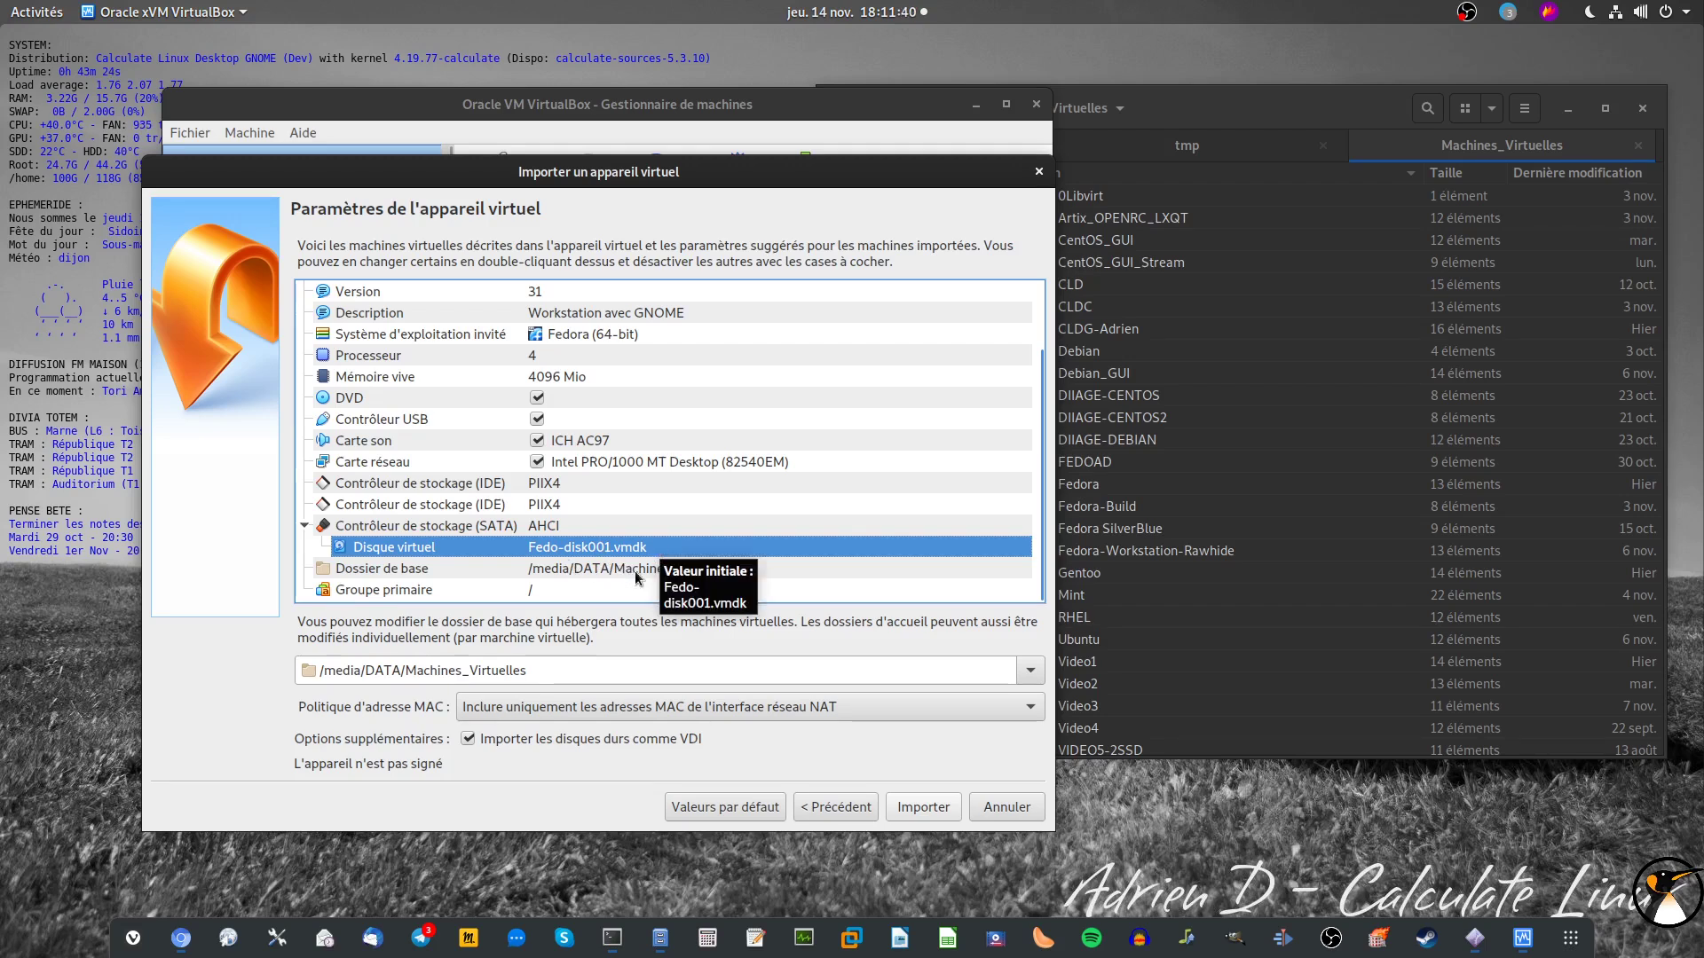
click(624, 572)
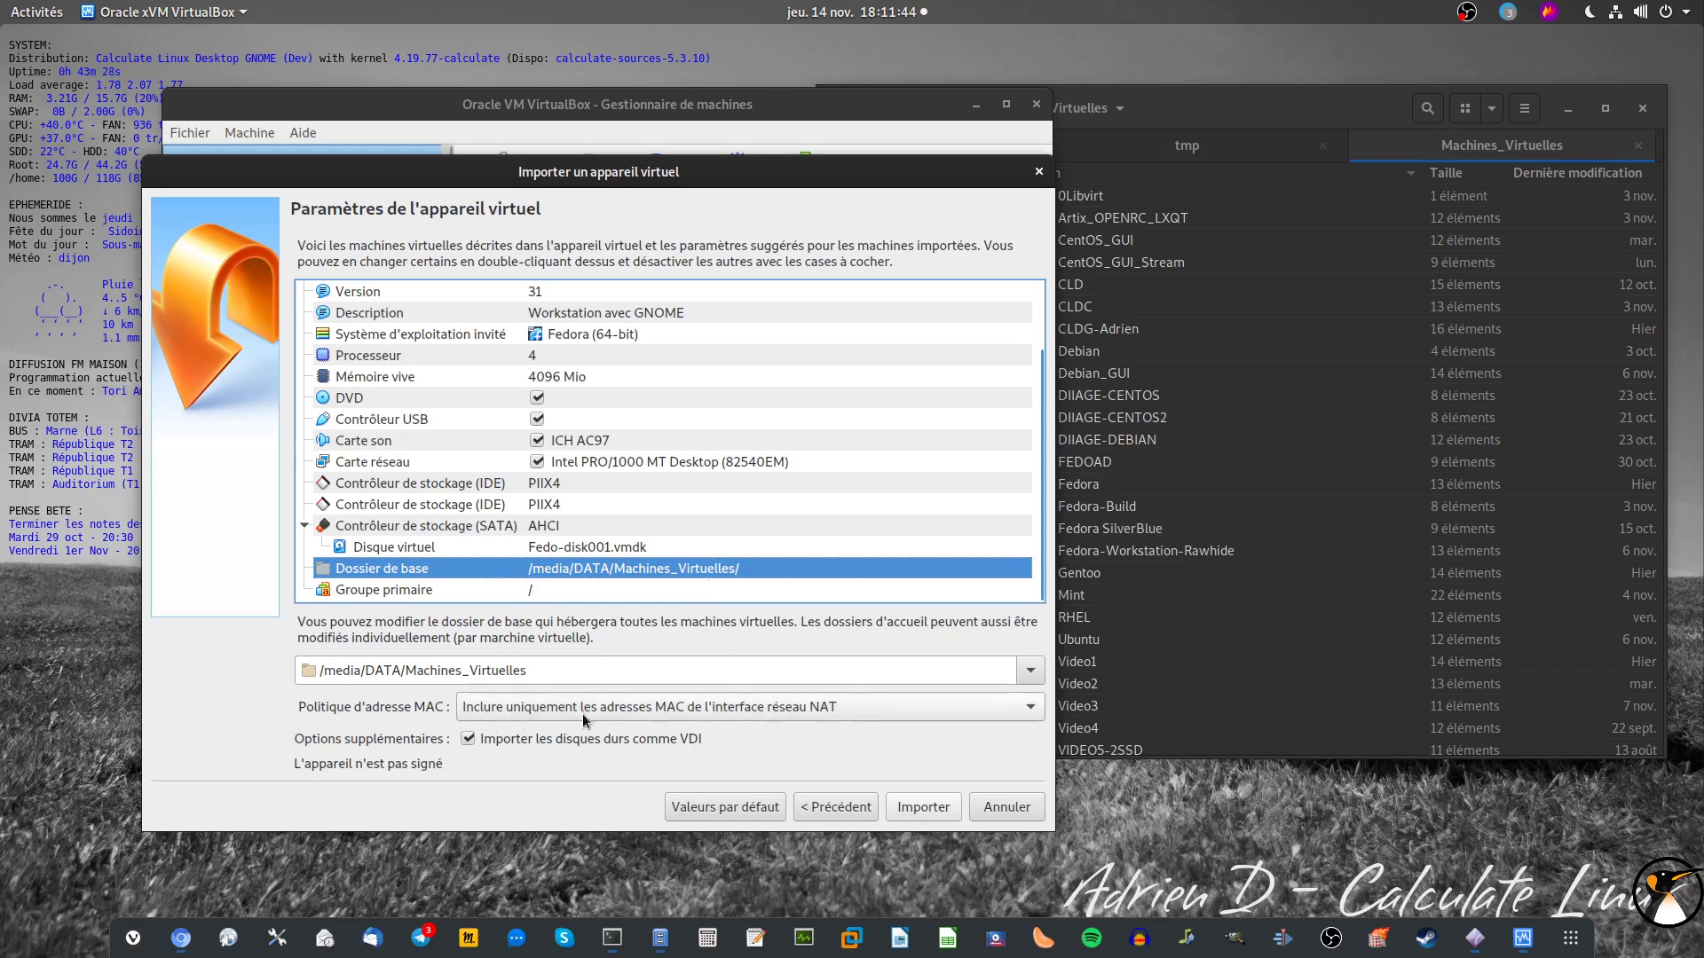
click(655, 712)
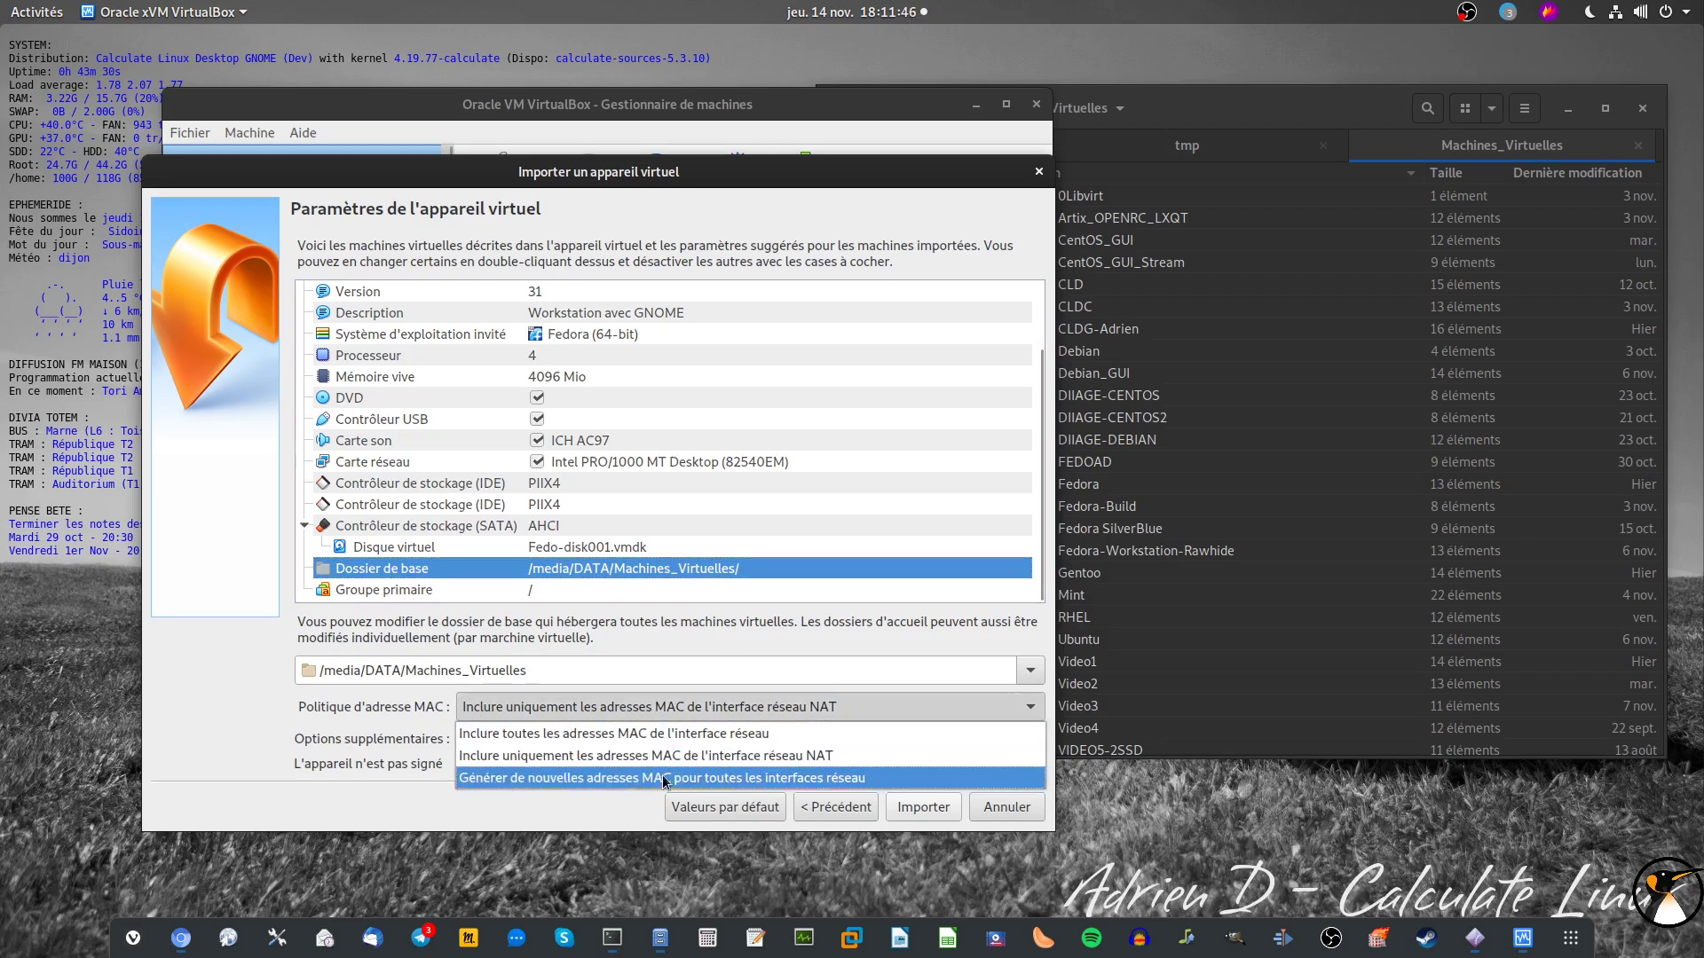
click(710, 761)
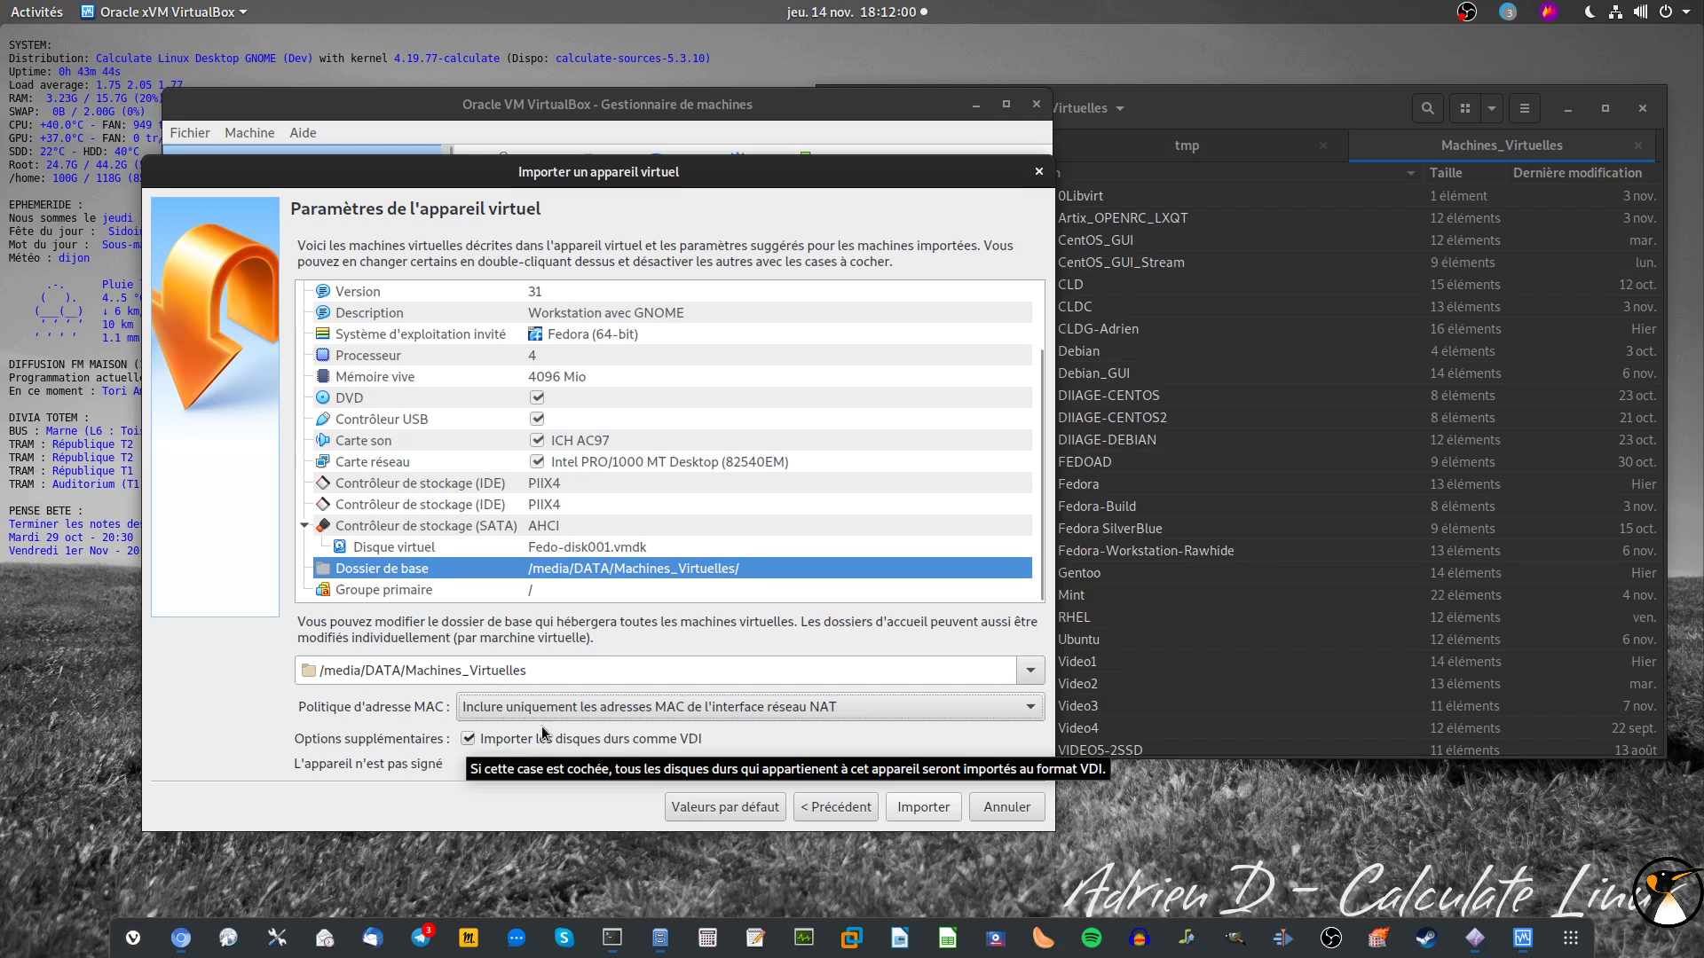
Step: Turn off the option to import hard disks as VDI and start the appliance import
click(620, 550)
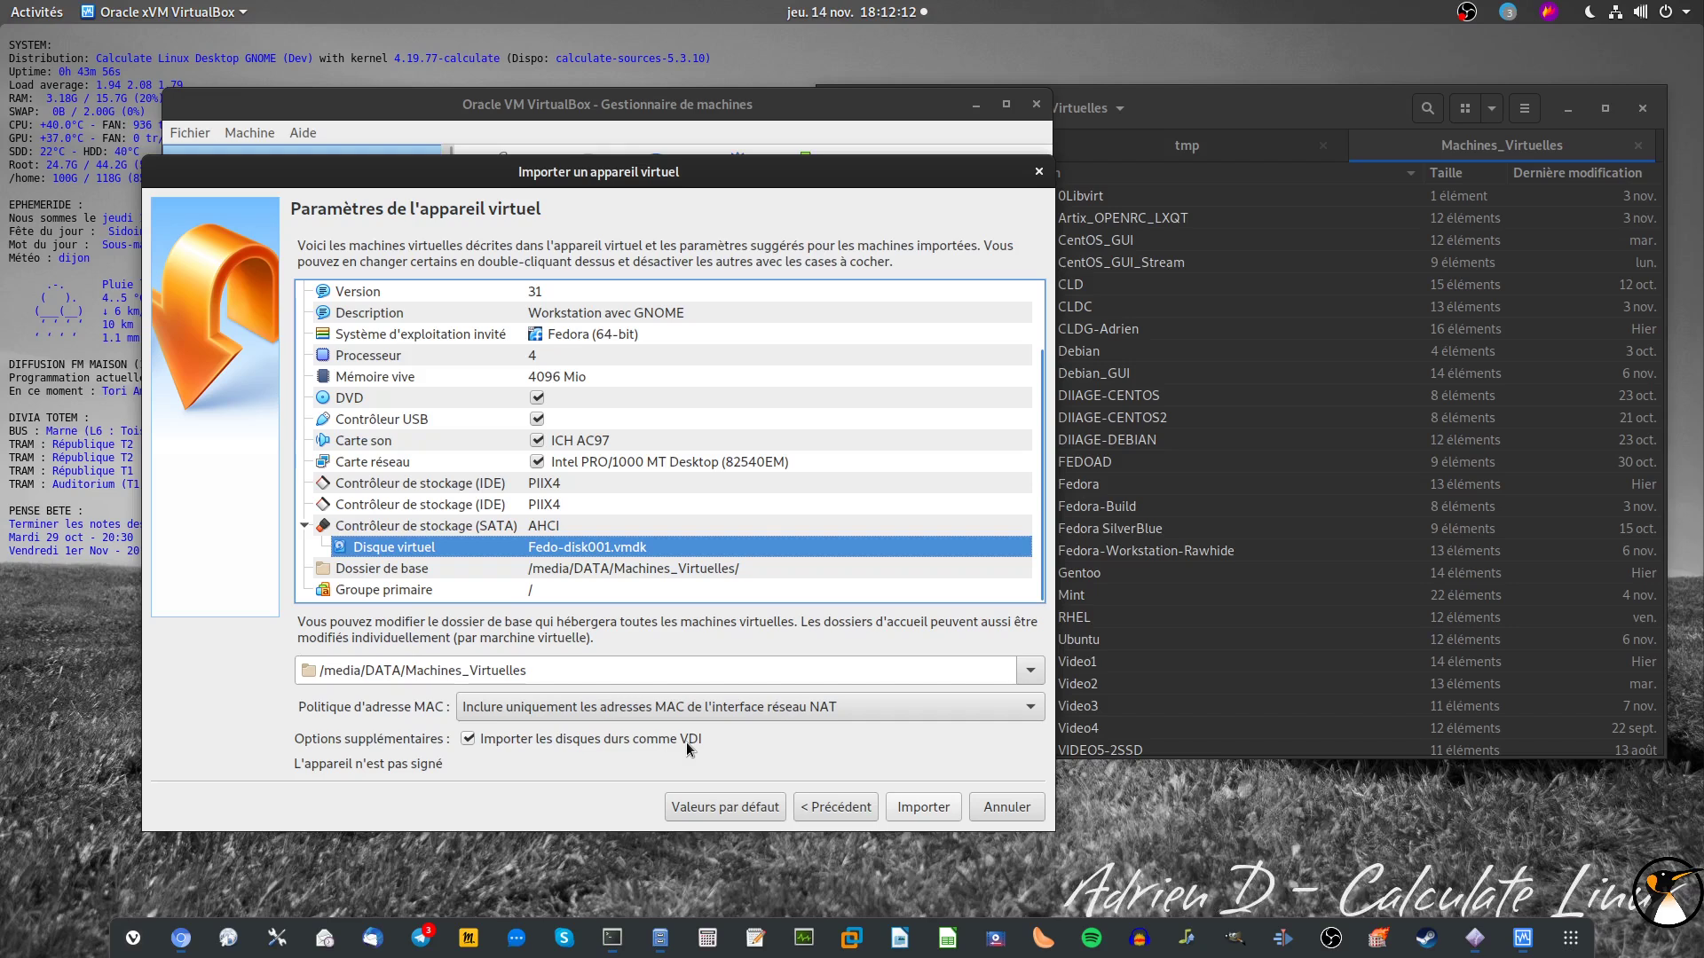
mouse_move(688, 750)
click(524, 742)
click(908, 810)
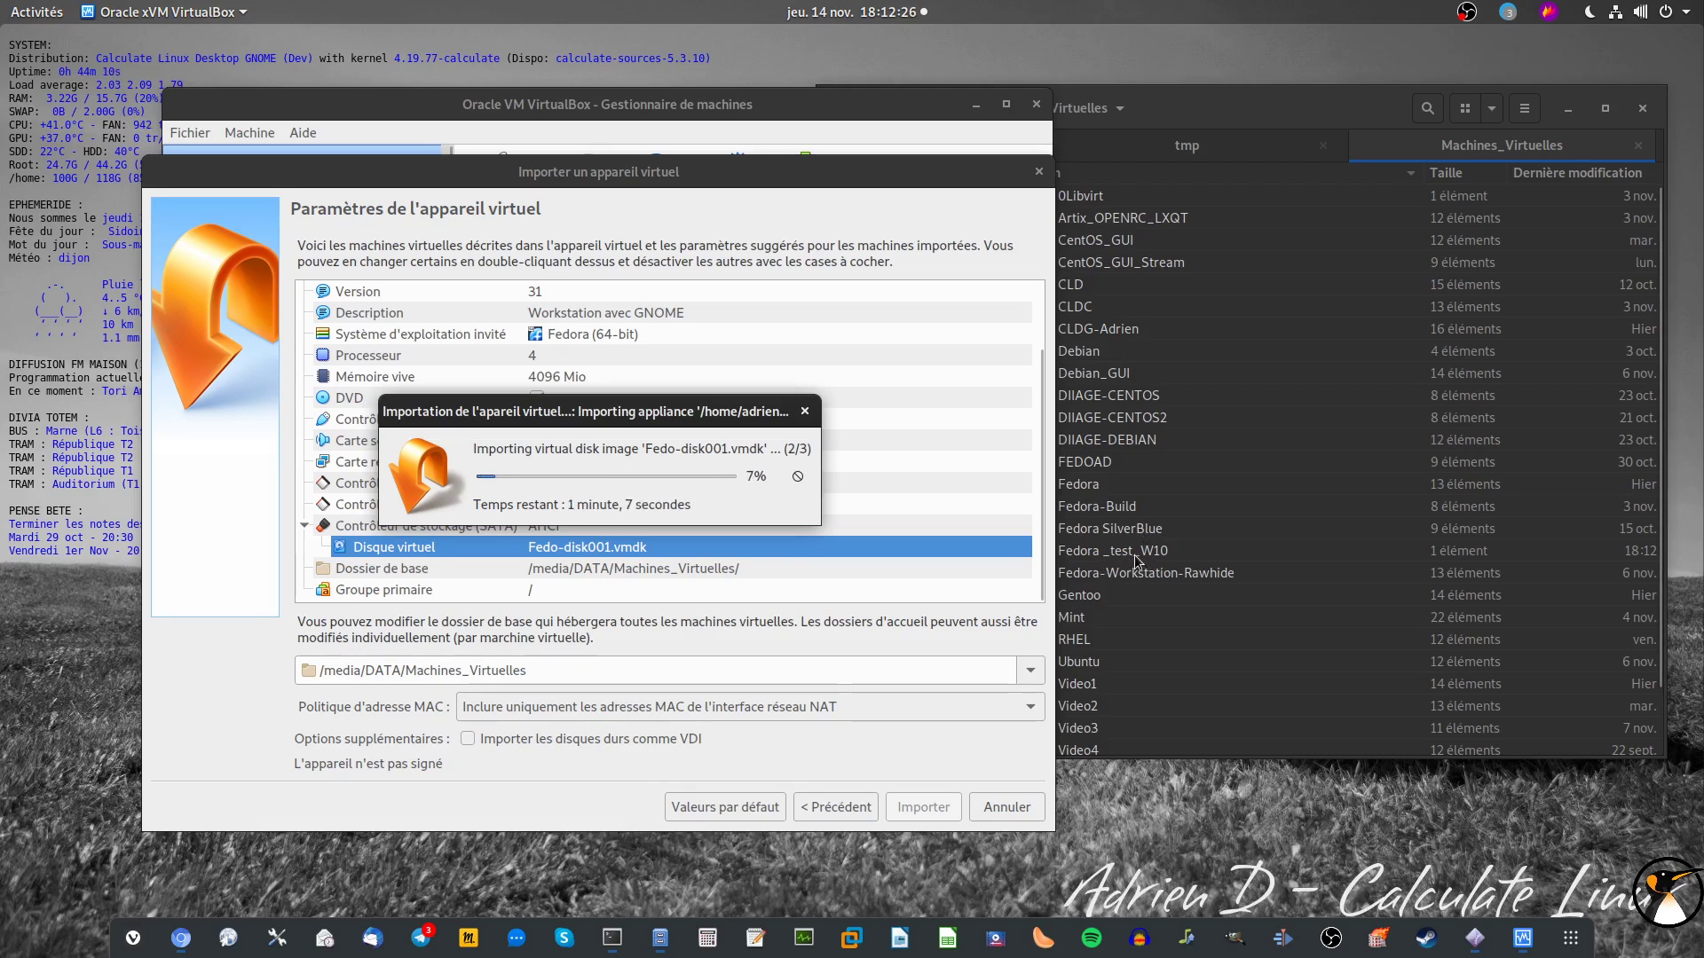
Step: Open the Fedora _test_W10 folder in Machines_Virtuelles and open its Fedora _test_W10.vbox file in the Pluma text editor
click(1107, 557)
double_click(1106, 557)
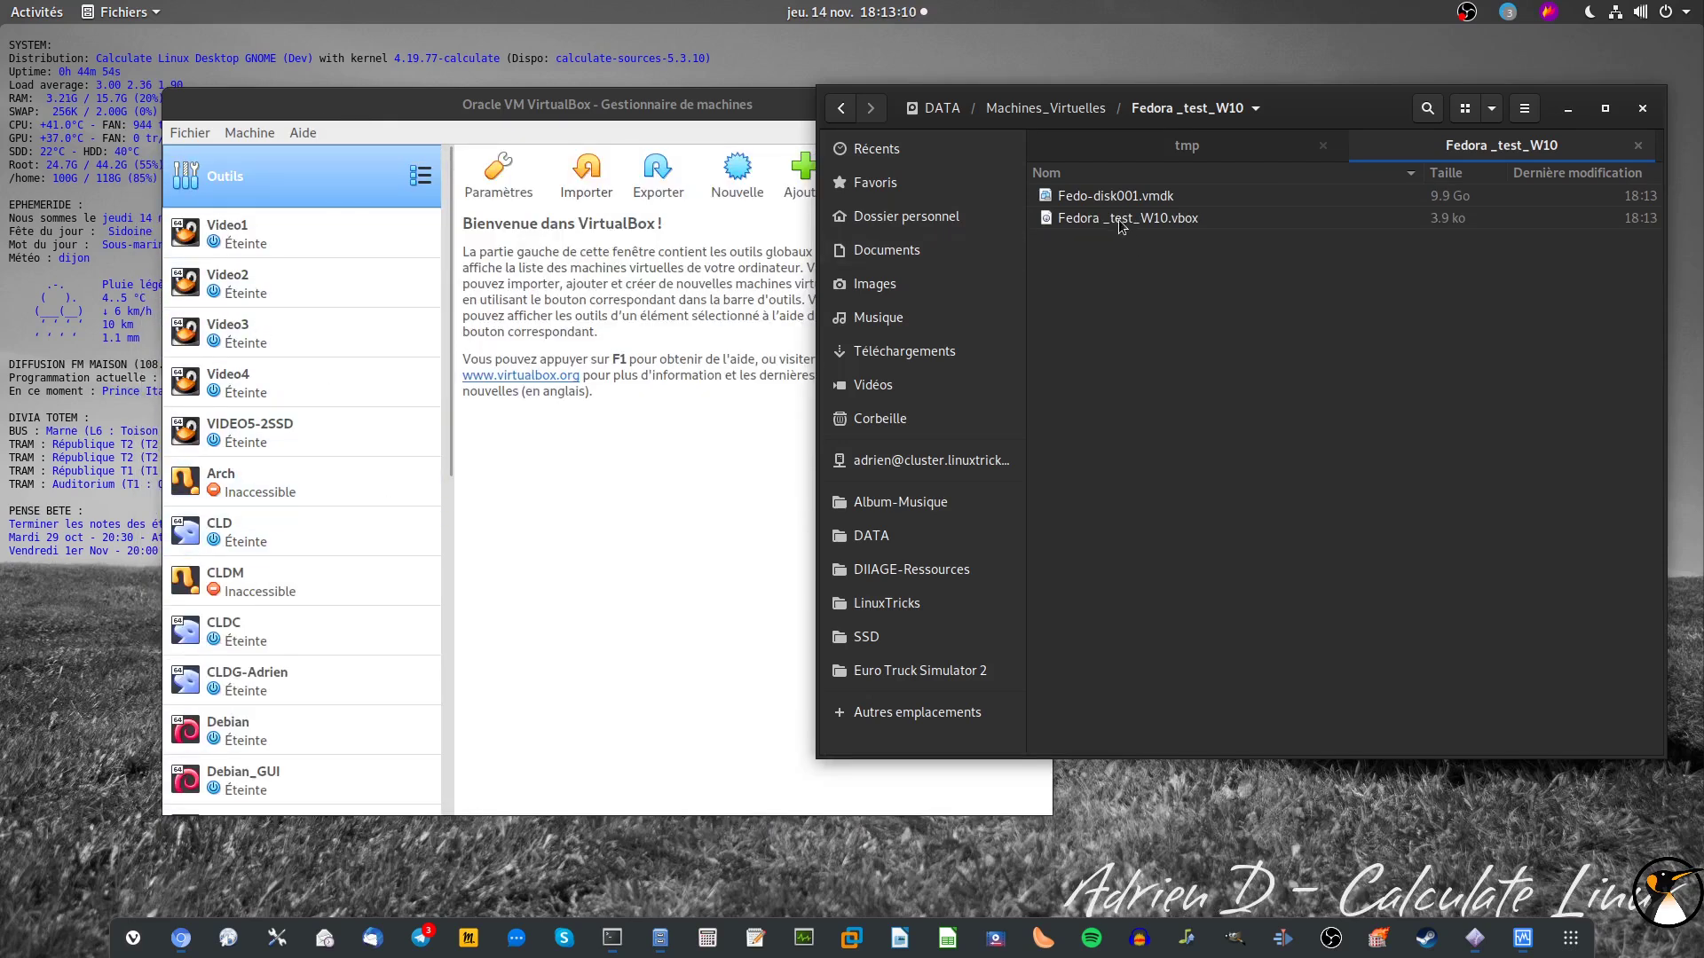
click(1157, 222)
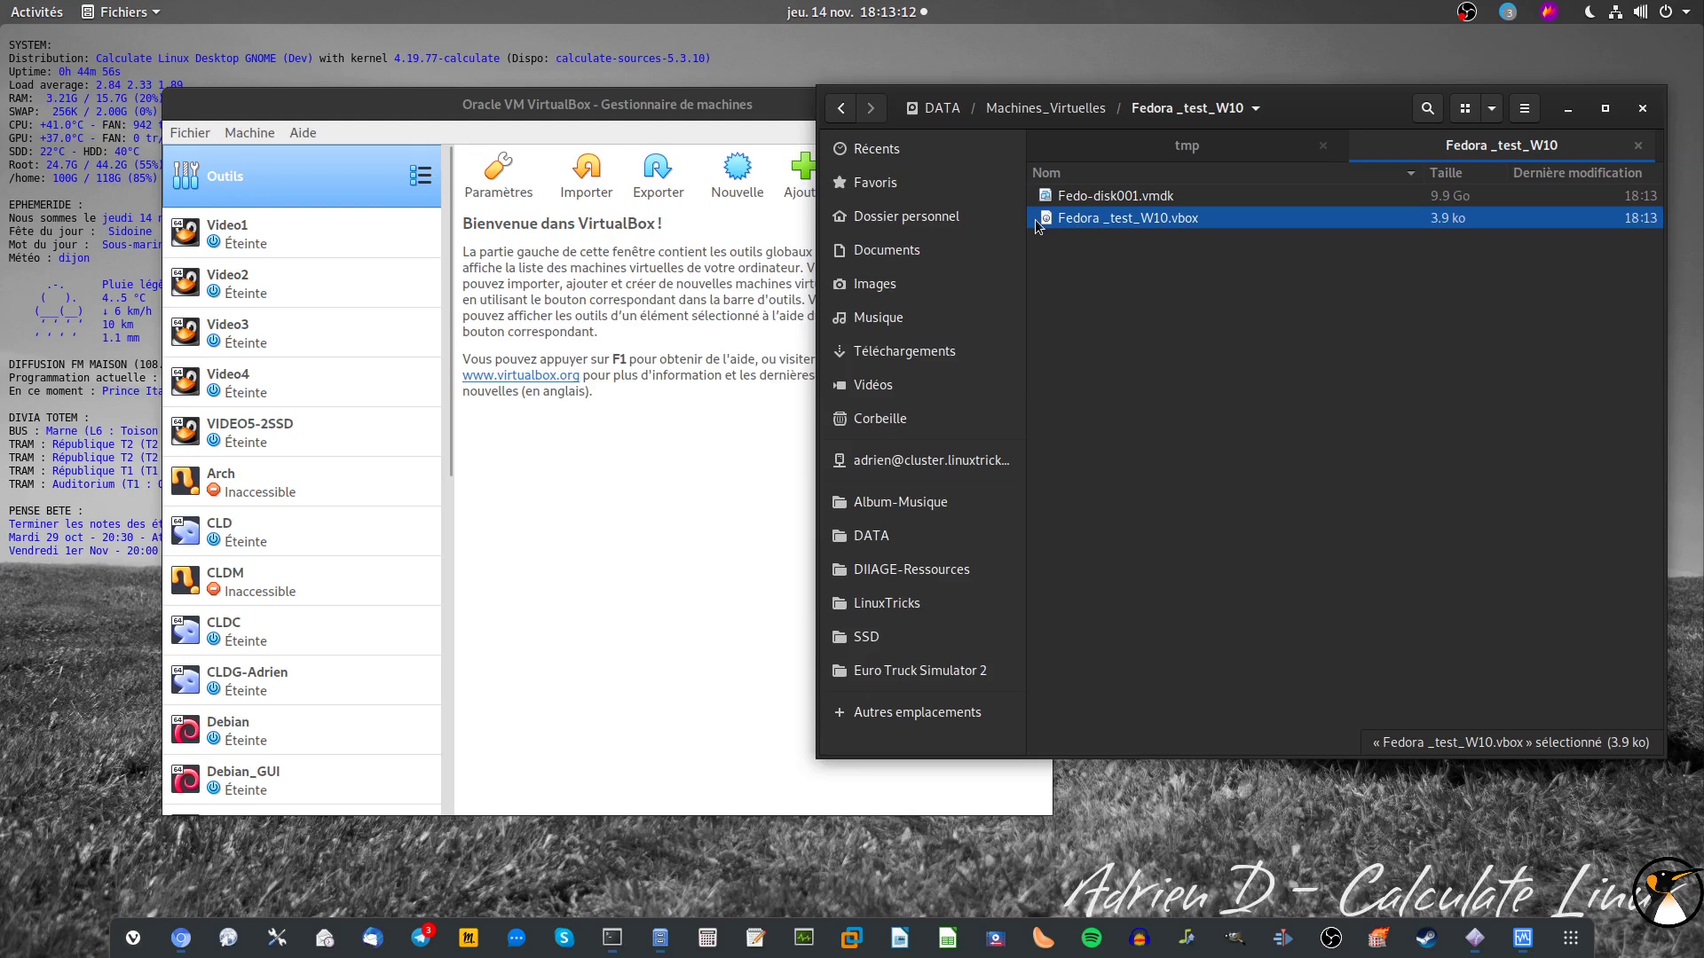
right_click(1156, 223)
click(1203, 234)
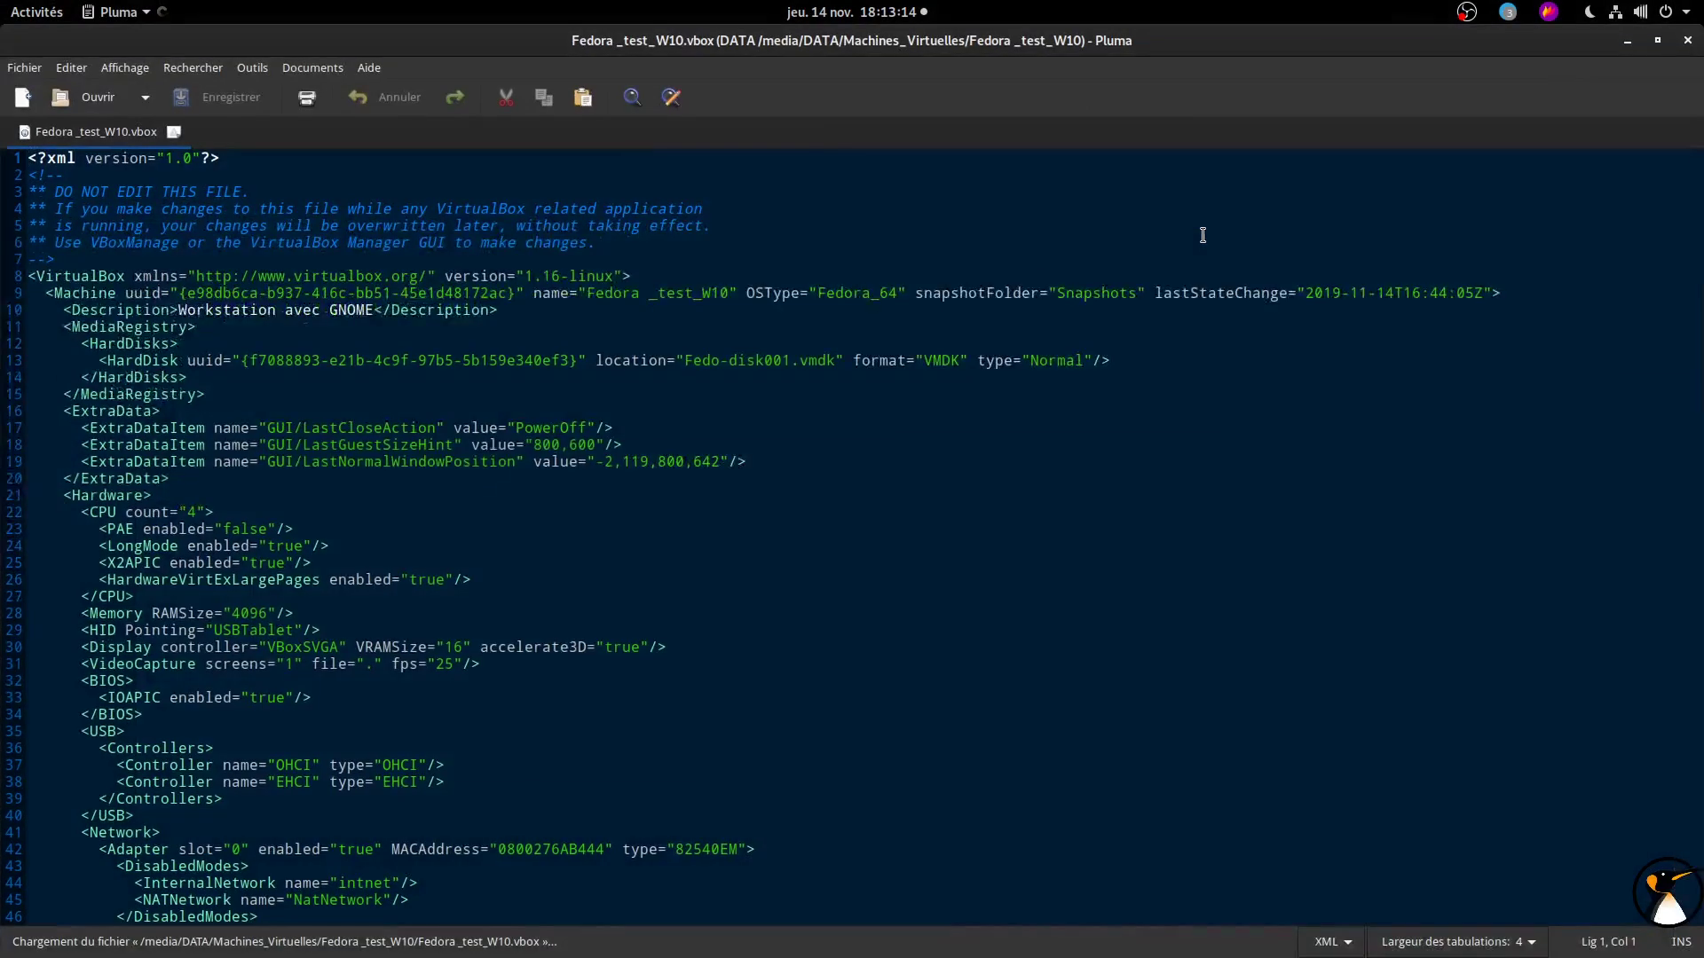
Step: Examine the hard disk location and the bridged network interface name in the .vbox file, and close the editor
drag(689, 360, 834, 367)
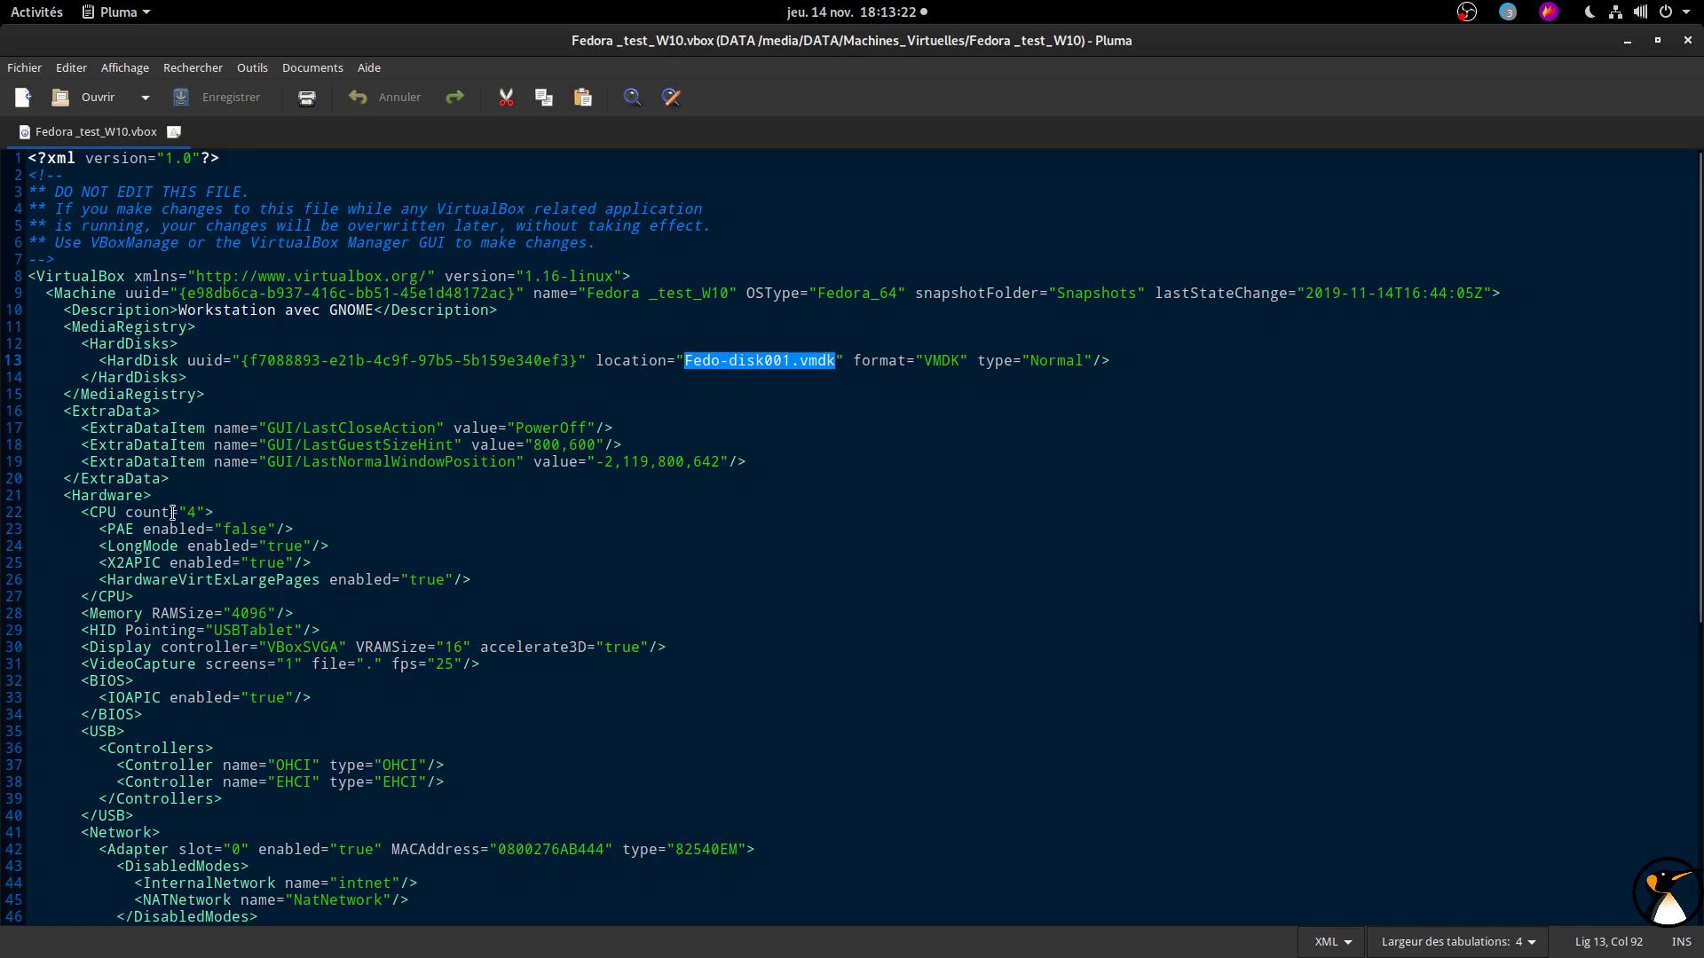
scroll(1666, 514, down, 6)
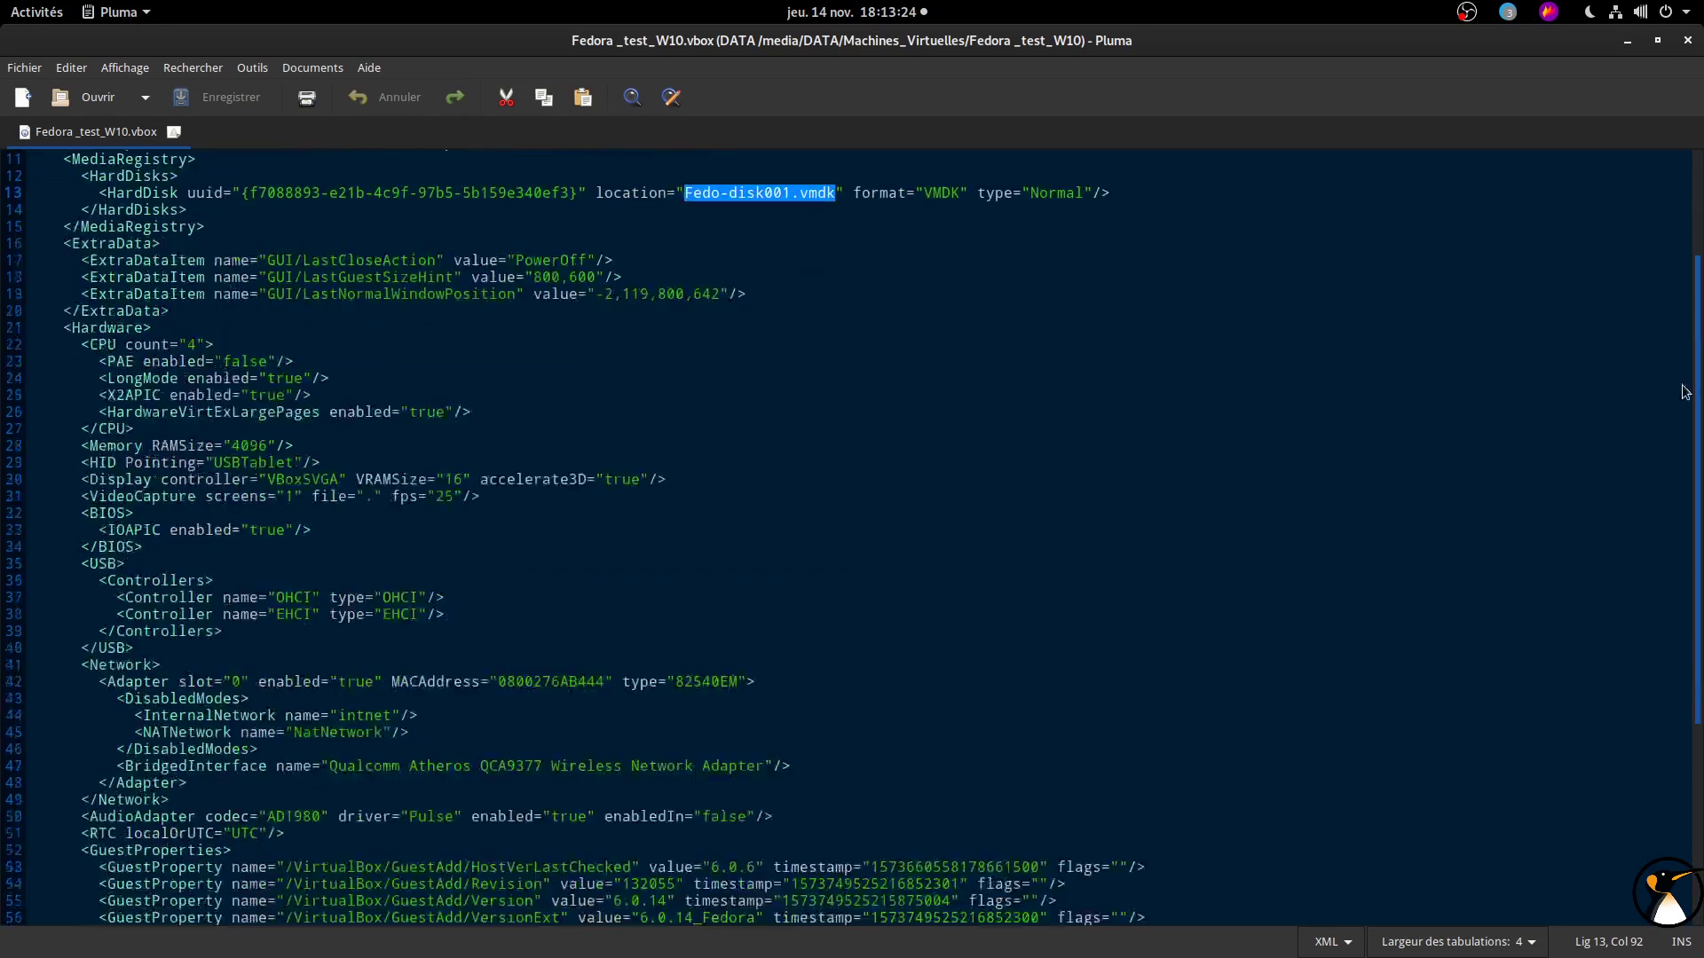
scroll(1666, 569, down, 1)
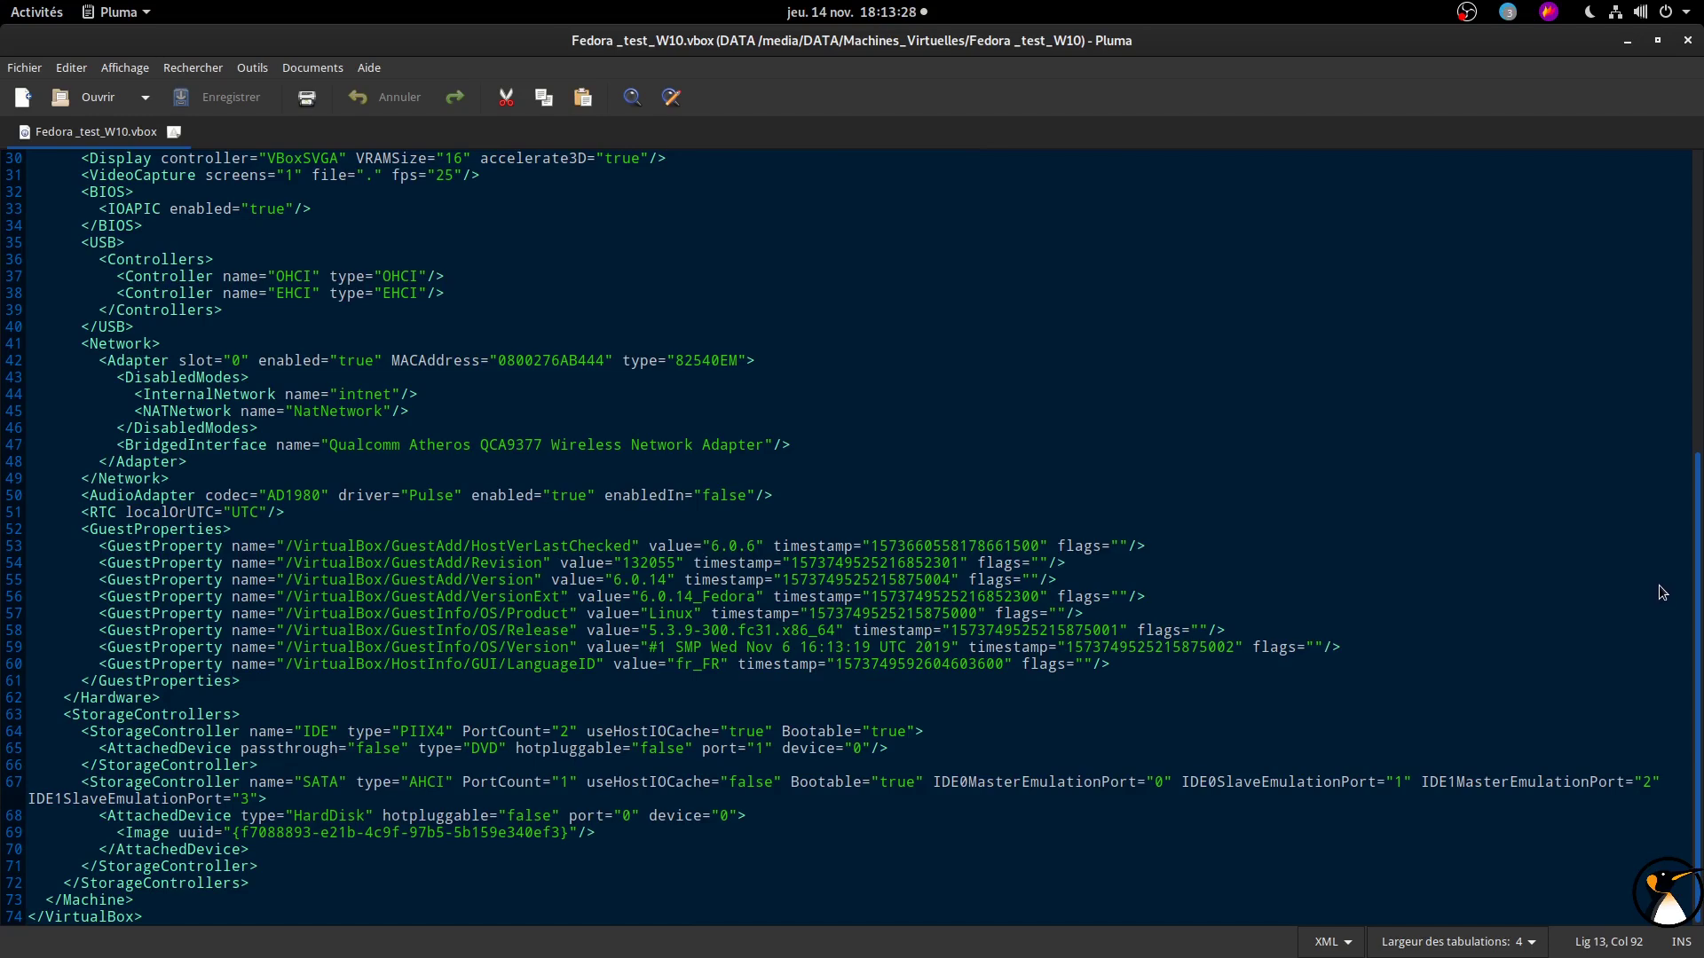
drag(330, 444, 769, 444)
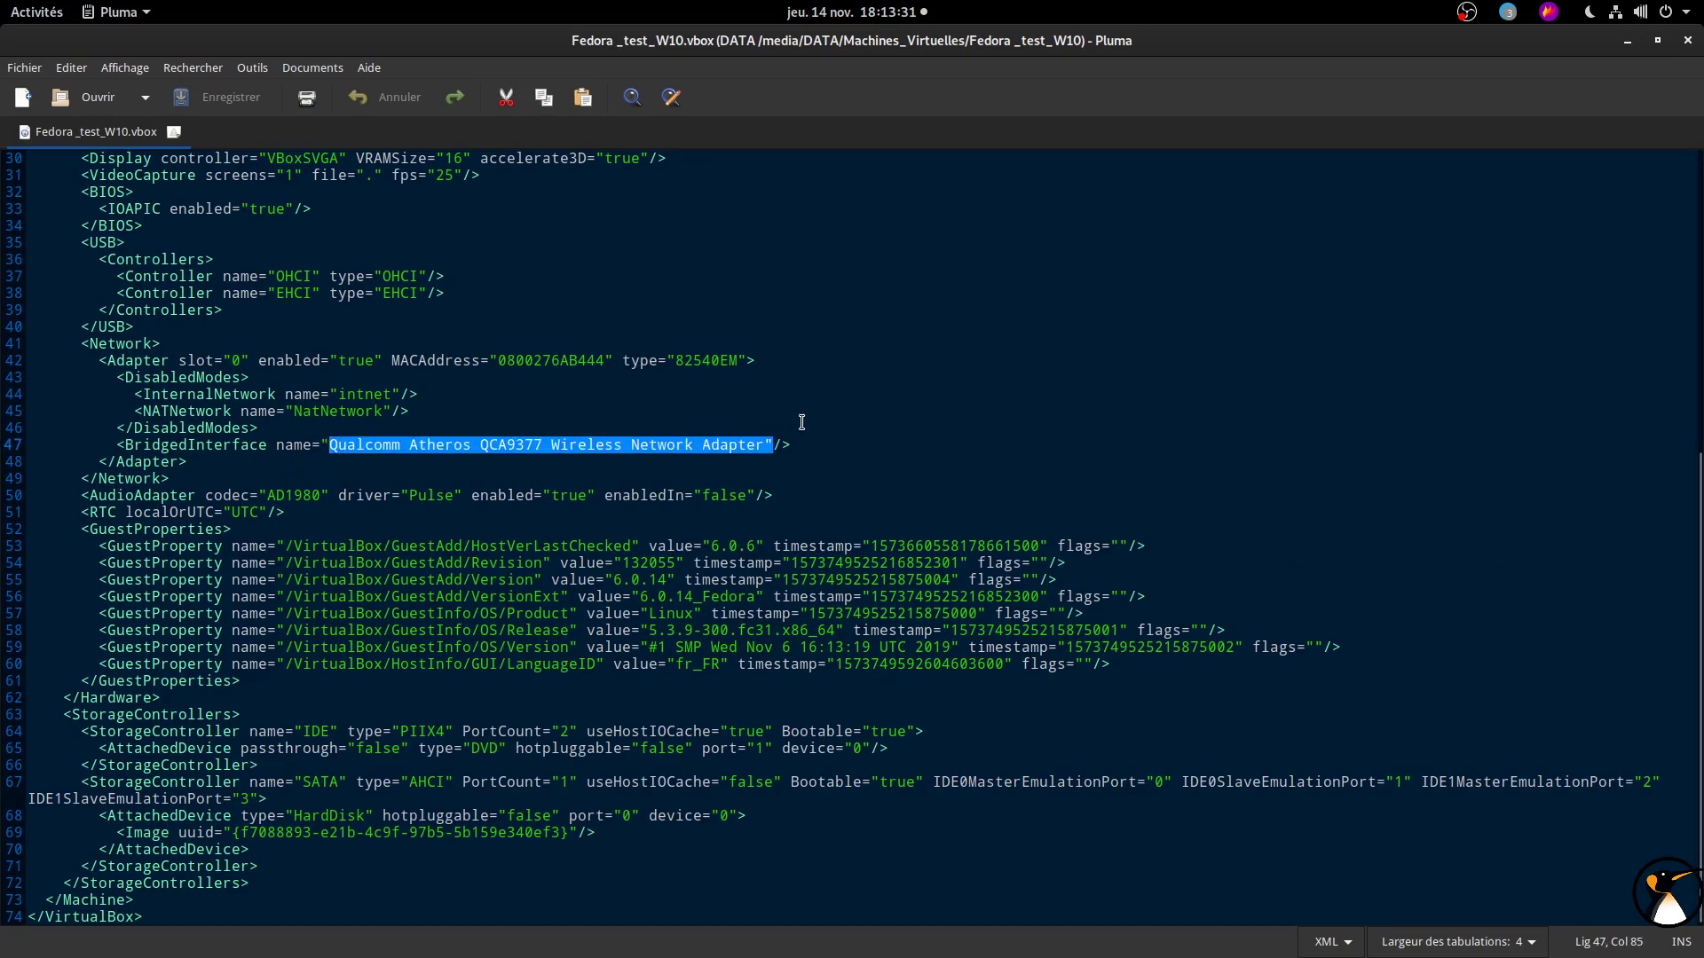
click(1687, 40)
Step: Select the Fedora _test_W10 machine in the VirtualBox manager, review its configuration details and start it
scroll(280, 712, down, 10)
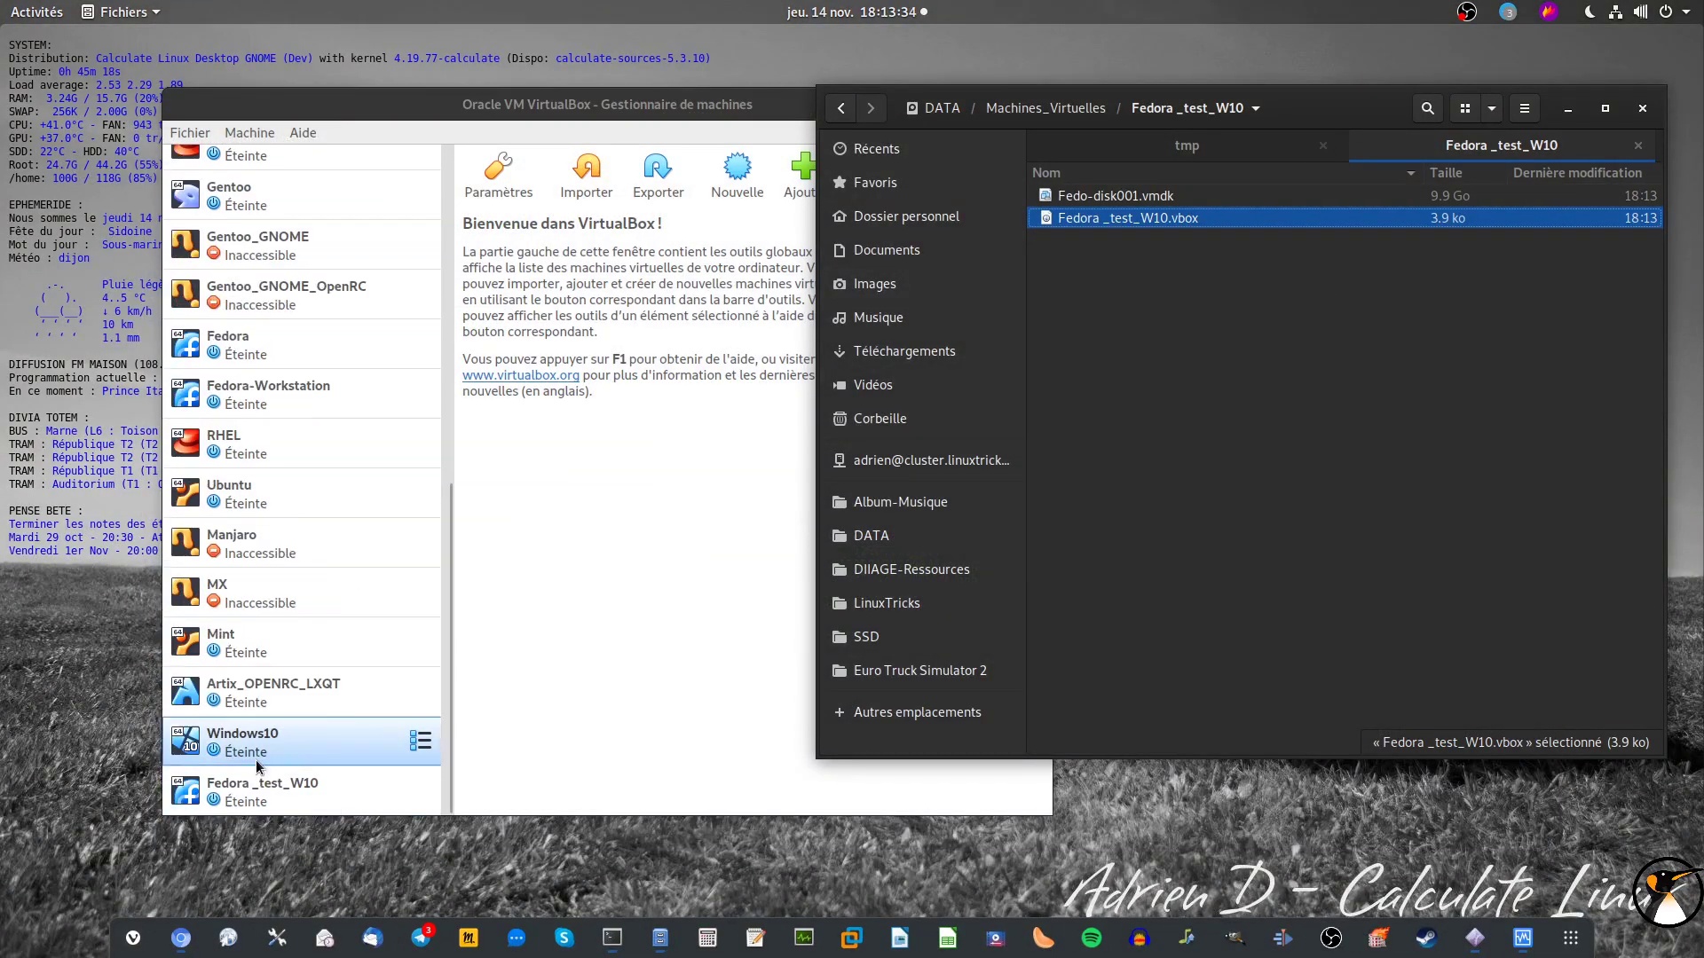
click(259, 794)
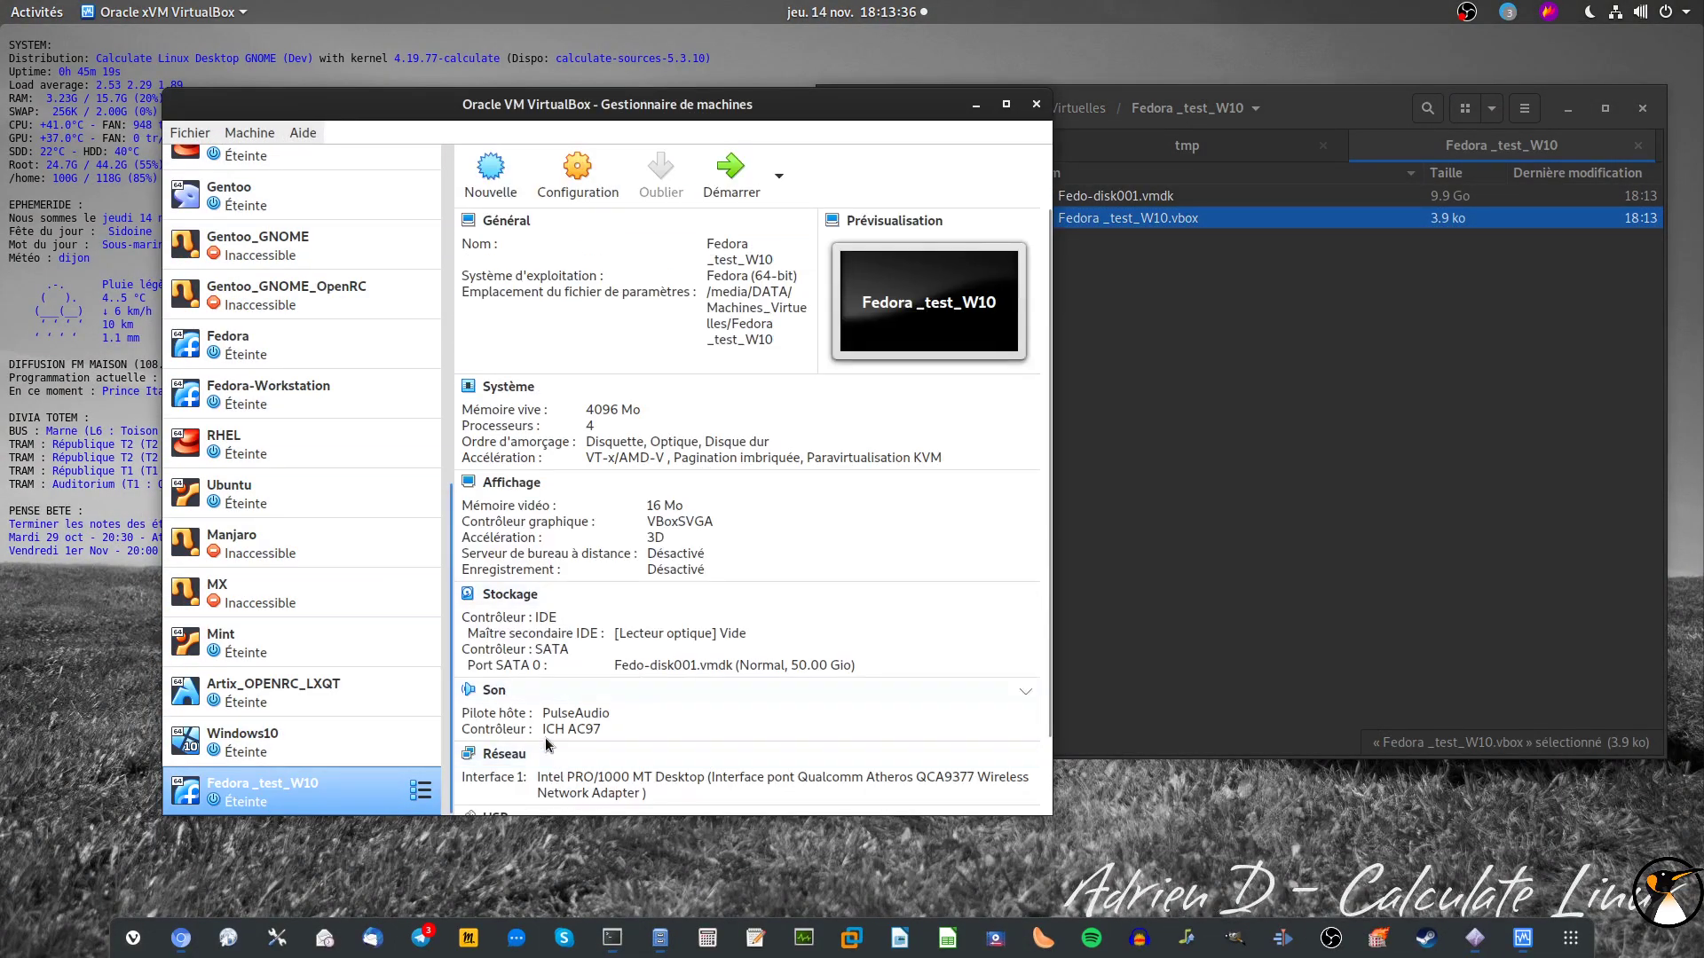
scroll(595, 745, down, 2)
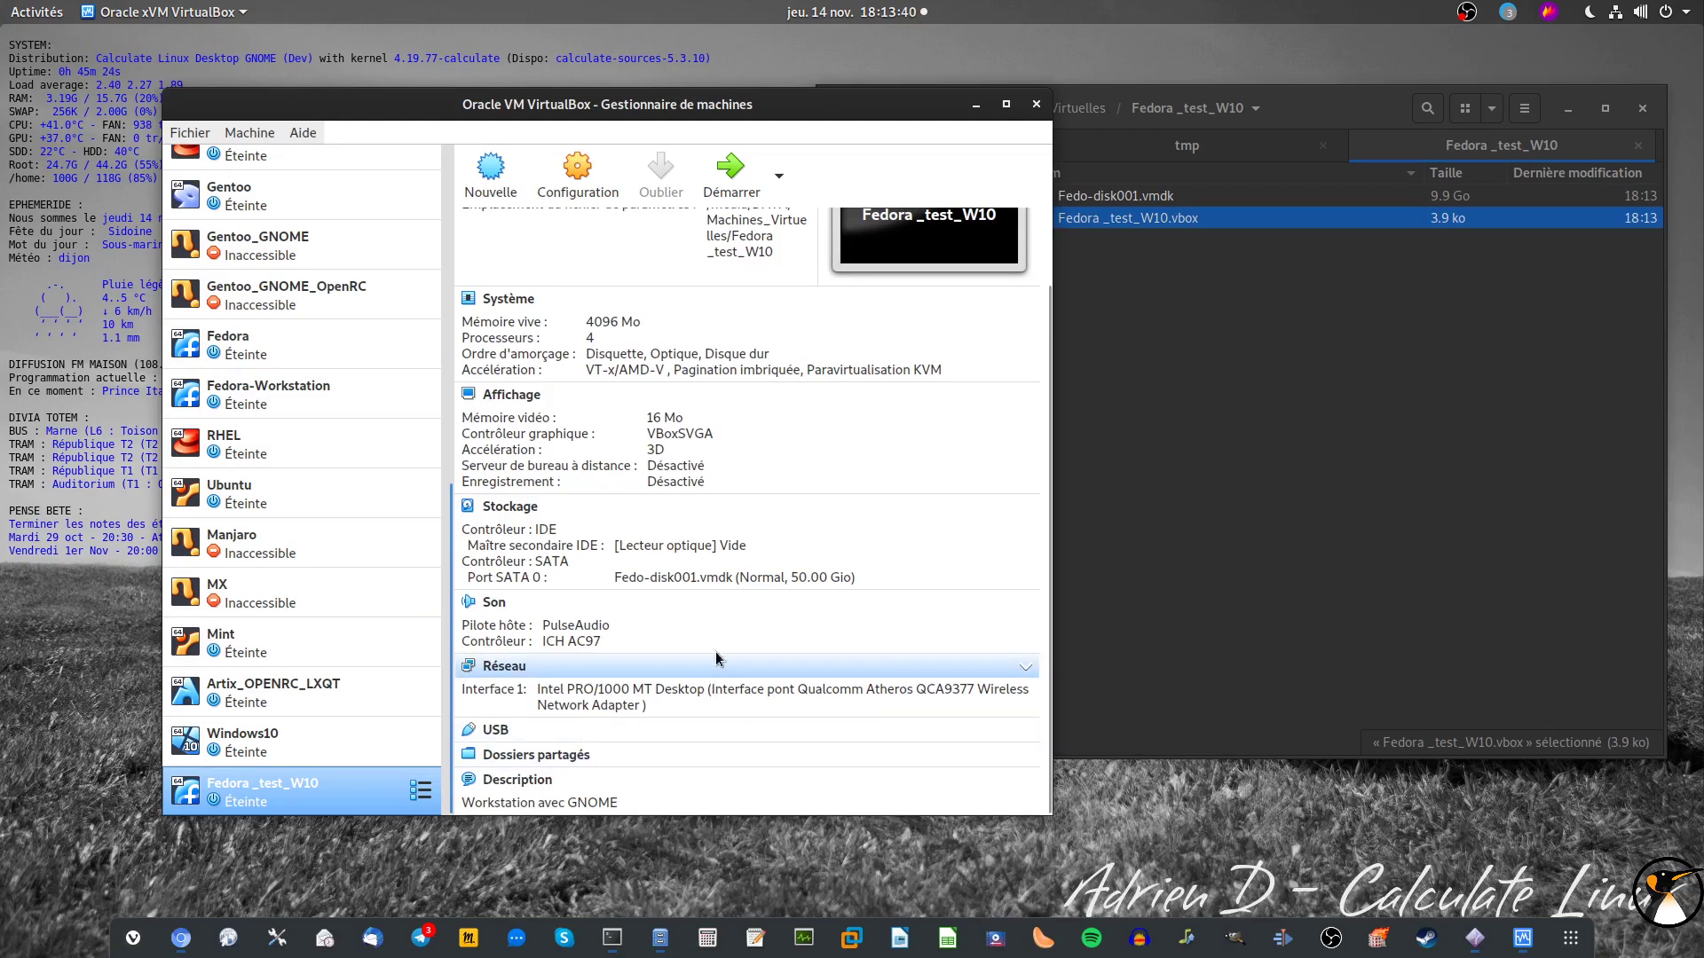
click(728, 178)
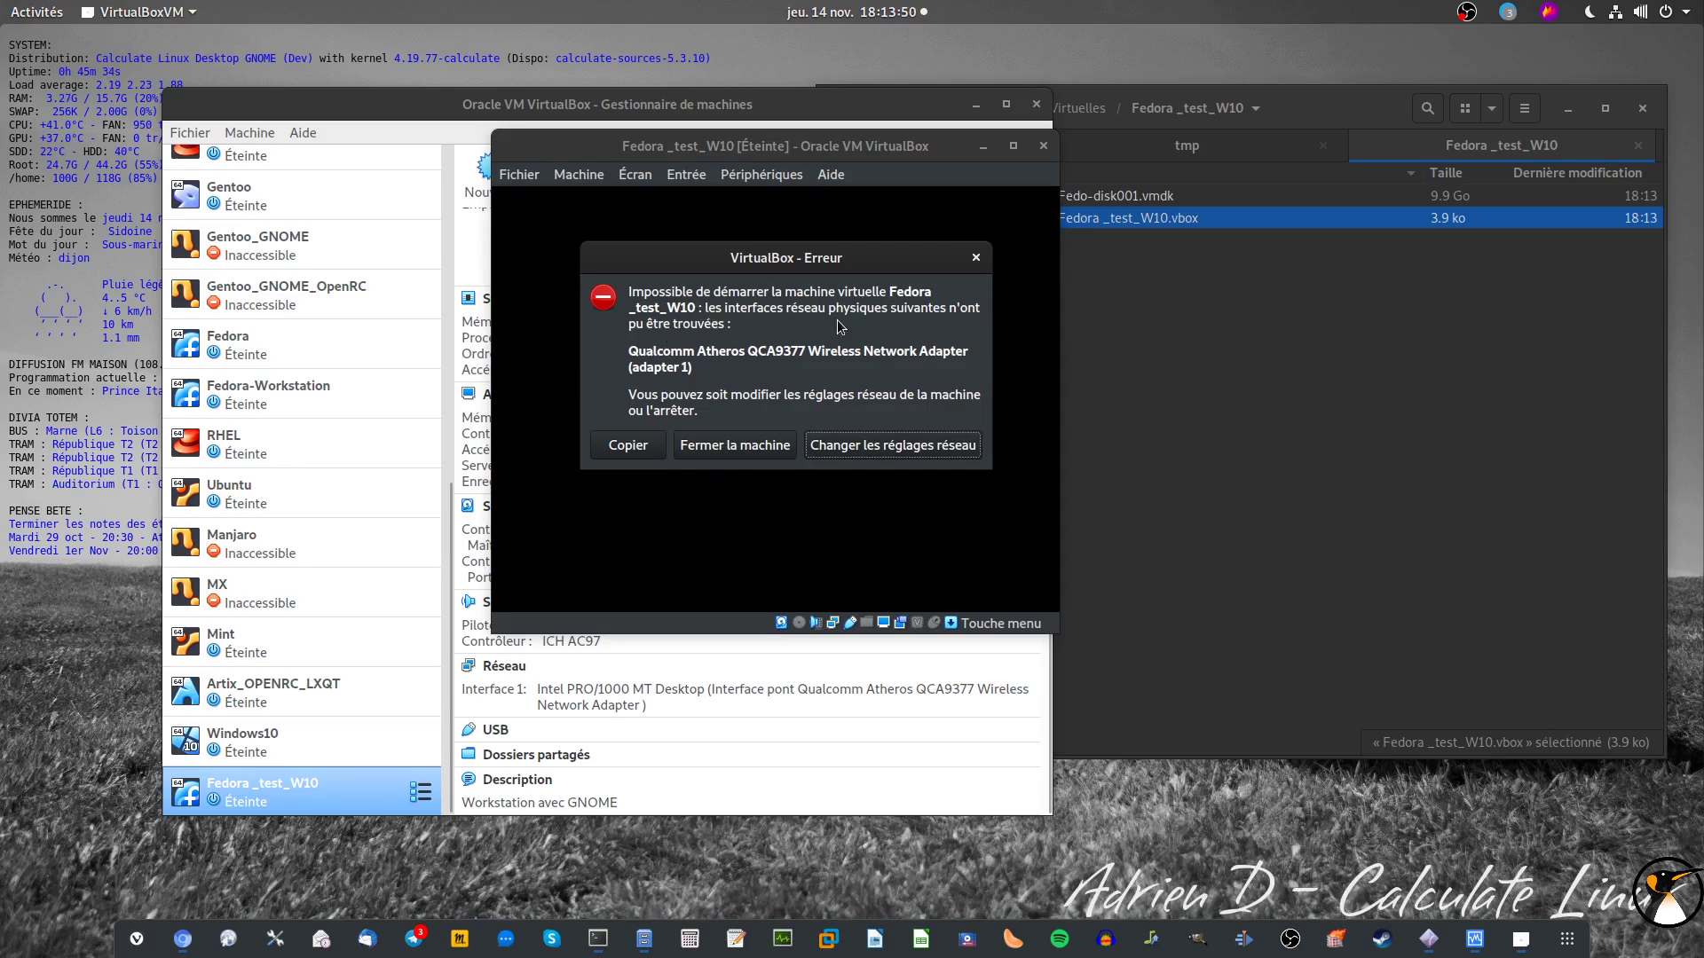
Step: Change the machine's network settings so that Interface 1 uses bridged access on eth0, and resume the start
click(883, 451)
click(756, 289)
click(763, 304)
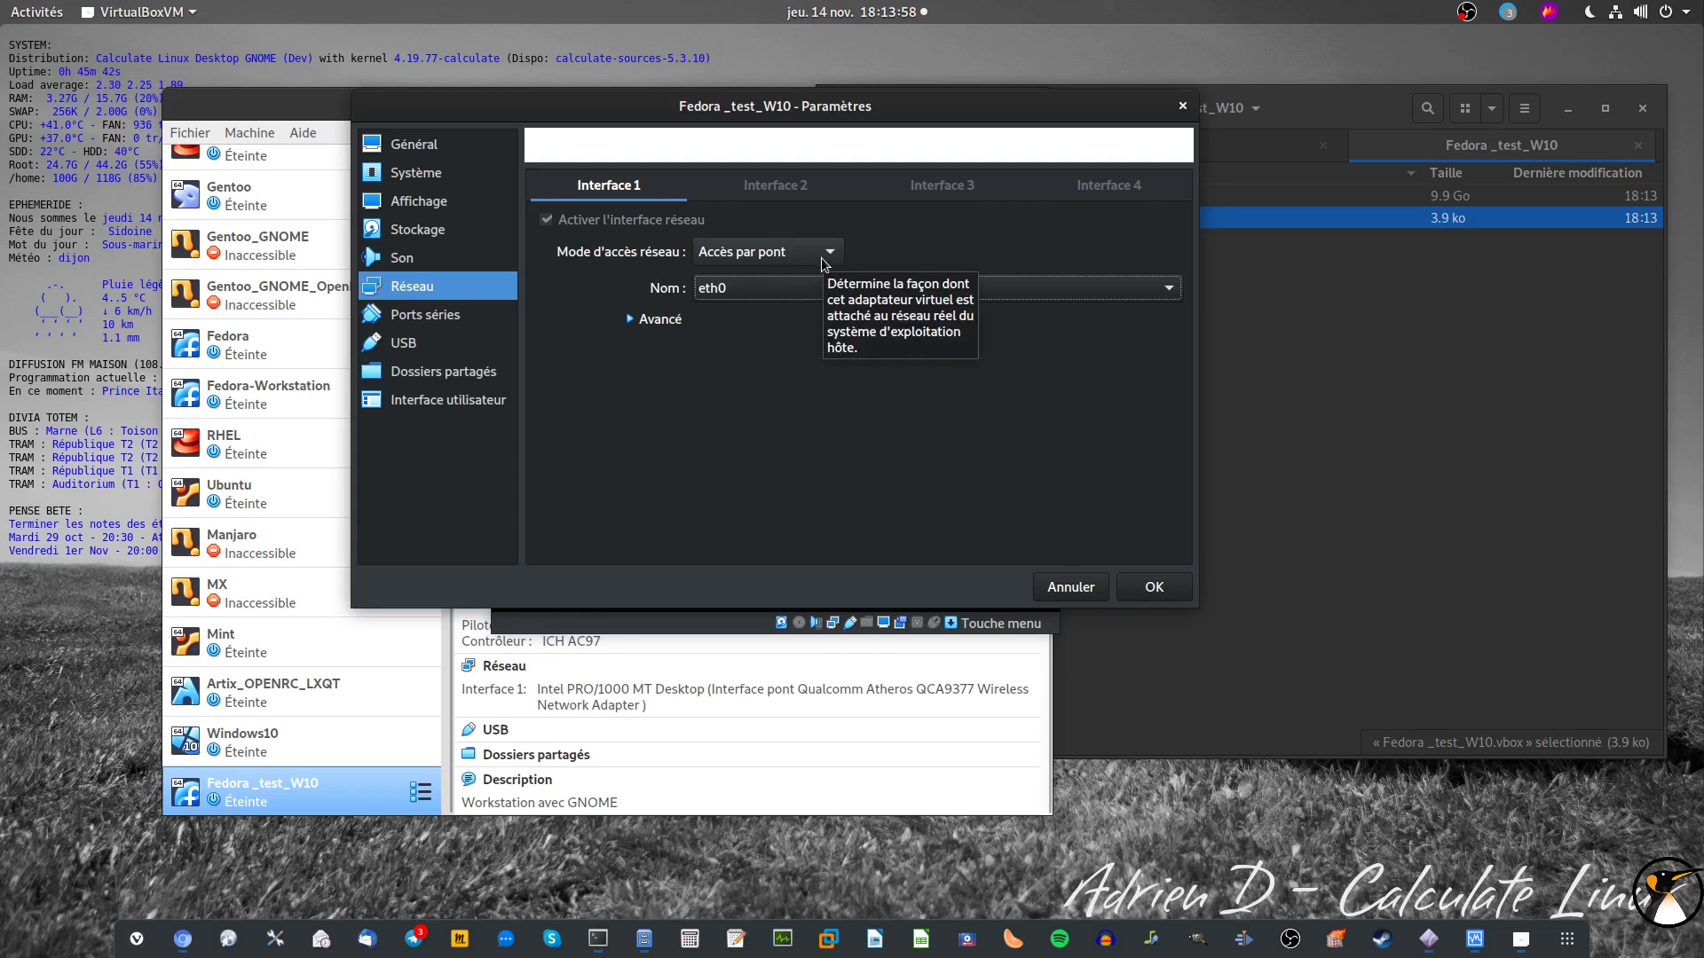
click(769, 290)
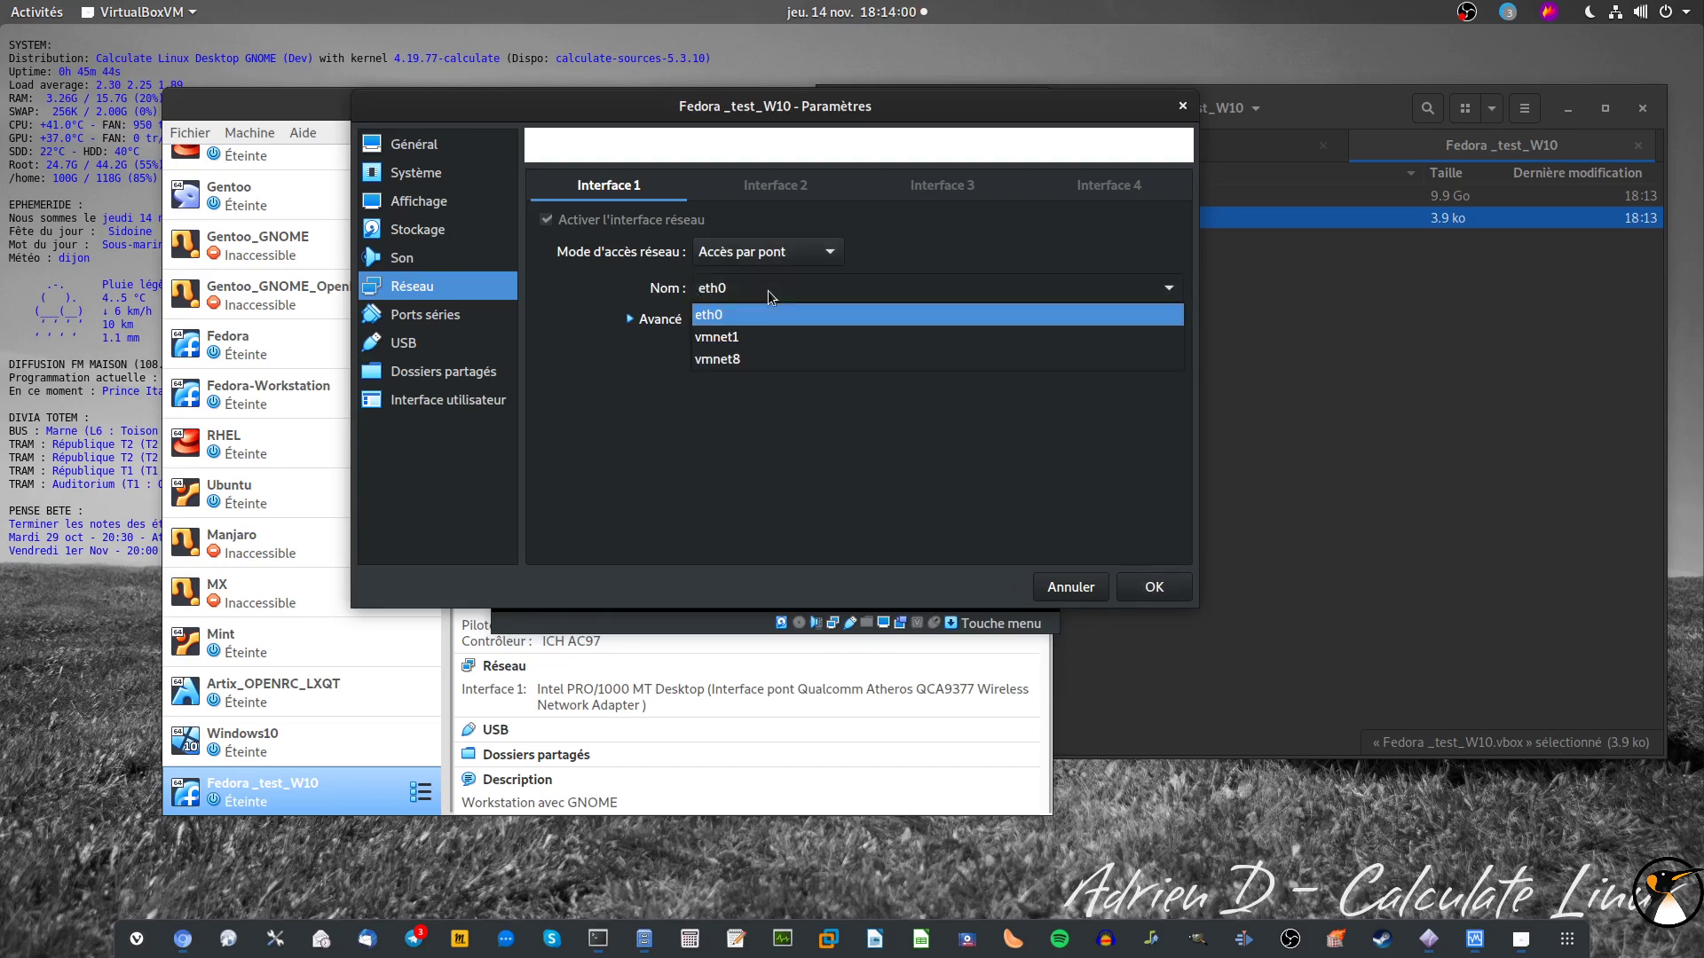
click(768, 289)
click(1159, 589)
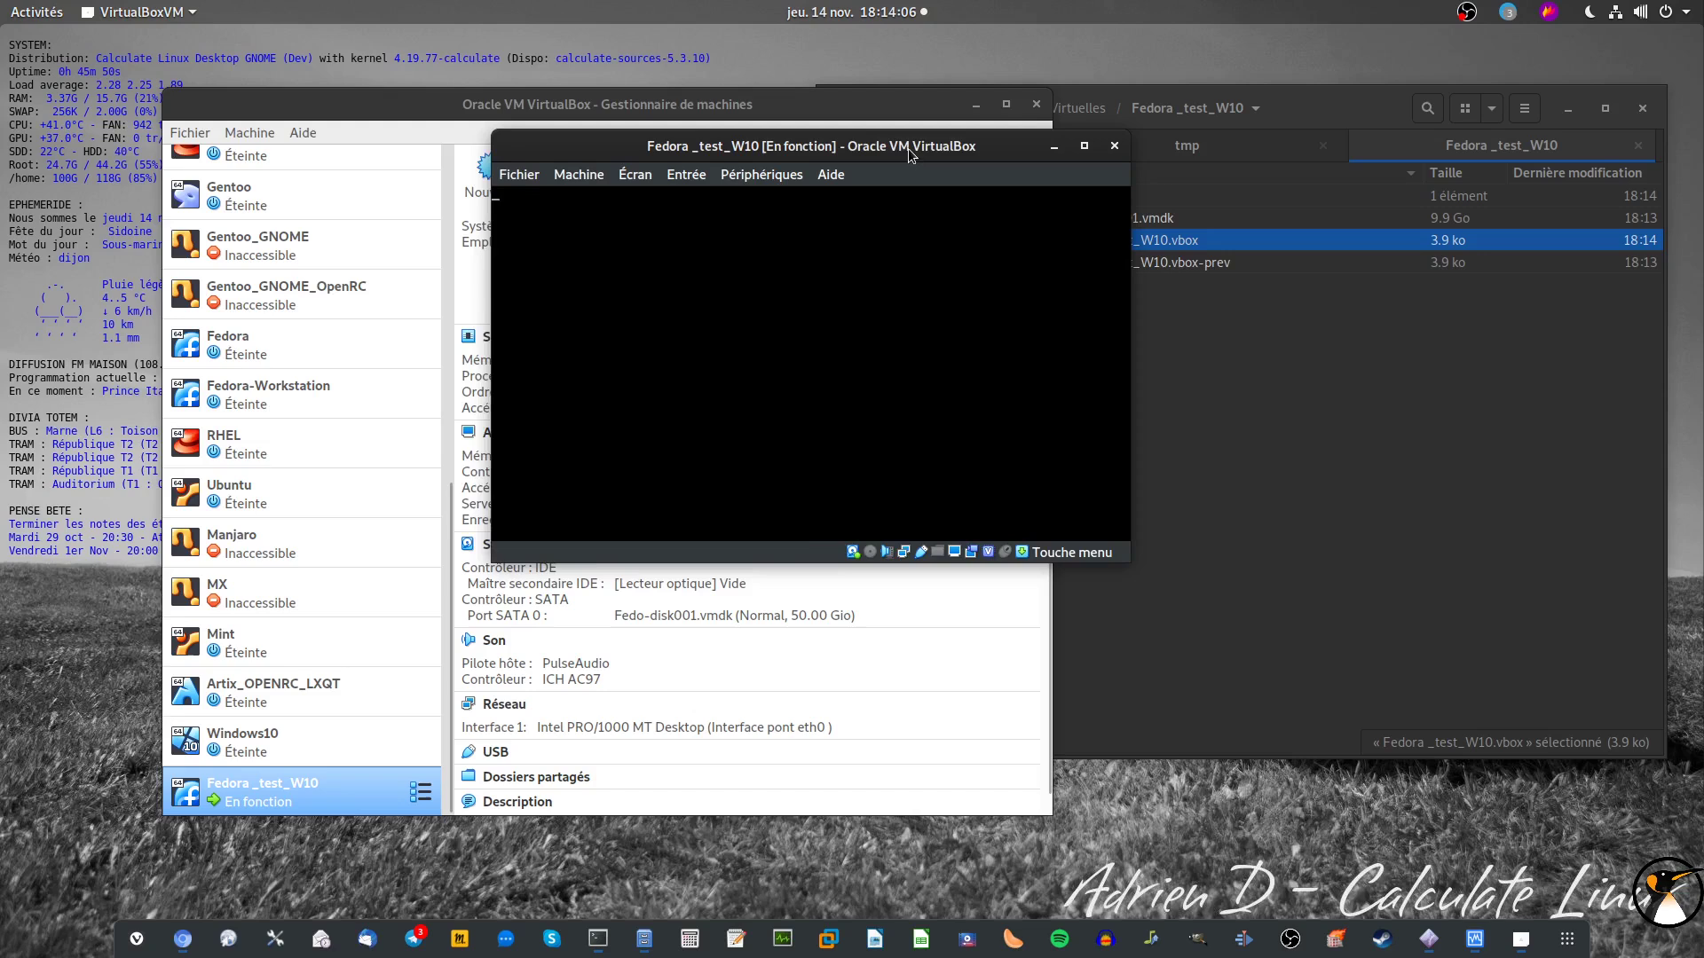
Step: Move the machine window aside, check the Logs folder and Fedo-disk001.vmdk in the machine folder, and show the tmp folder again
drag(911, 156, 704, 96)
click(1138, 204)
double_click(1137, 202)
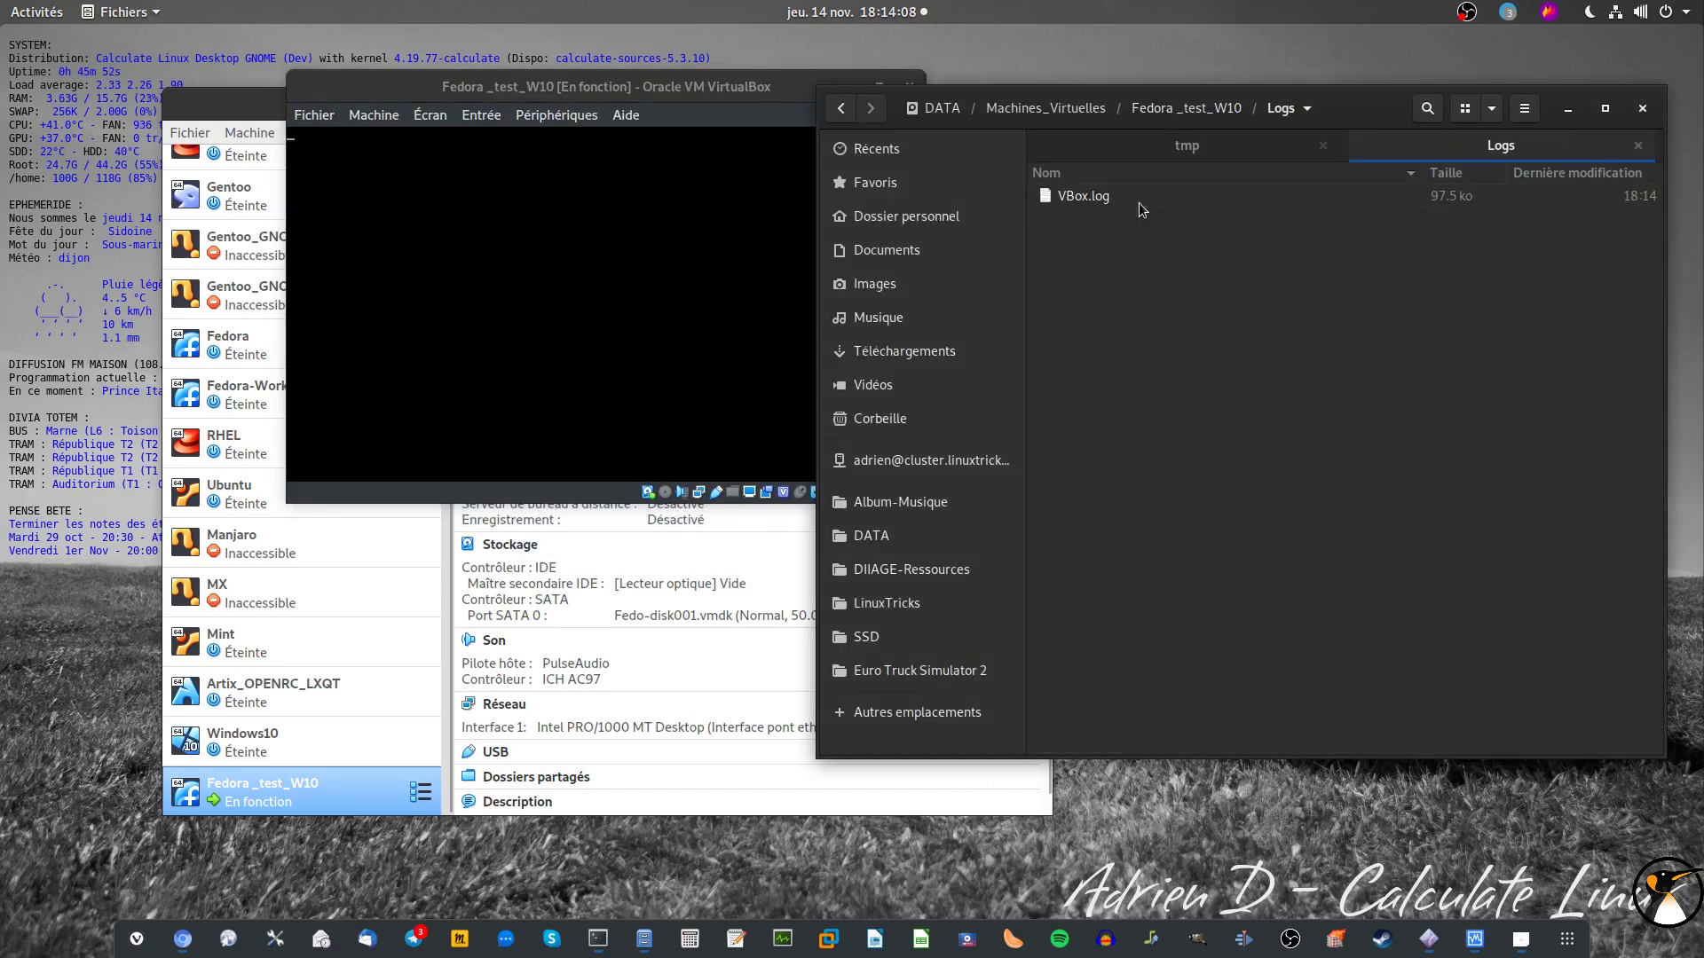
key(BackSpace)
click(1124, 224)
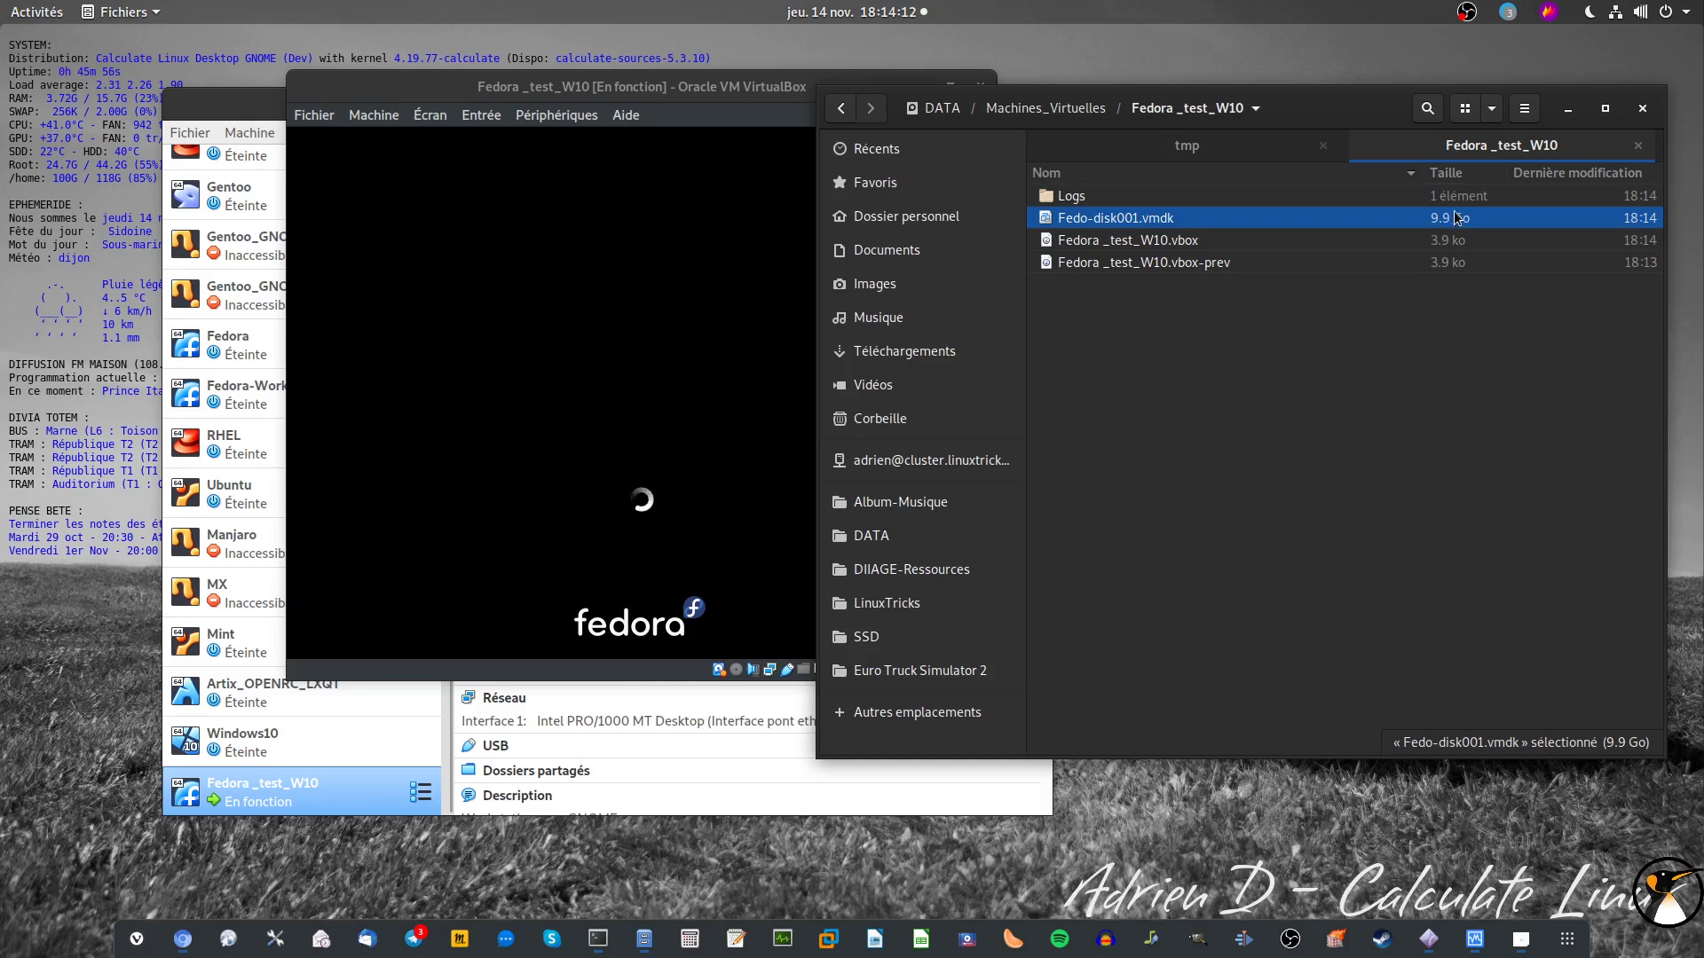
click(1193, 149)
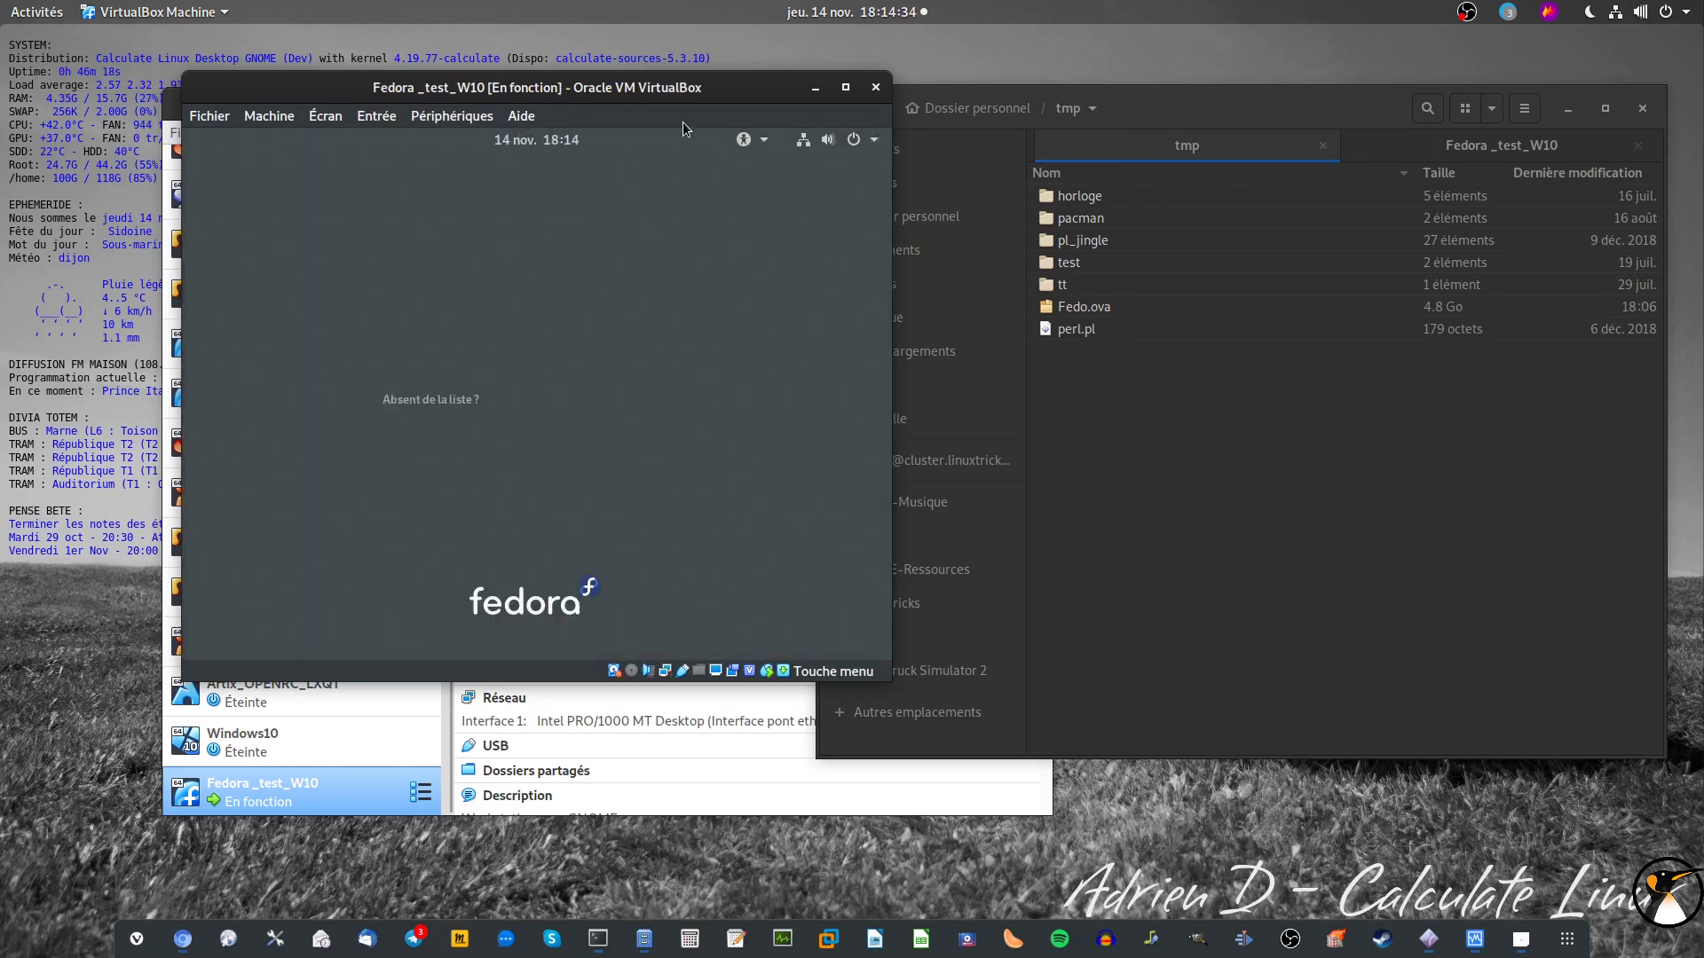
Step: Log in to the Fedora guest by entering the account password, and enlarge the machine window
click(595, 390)
text(a)
key(Return)
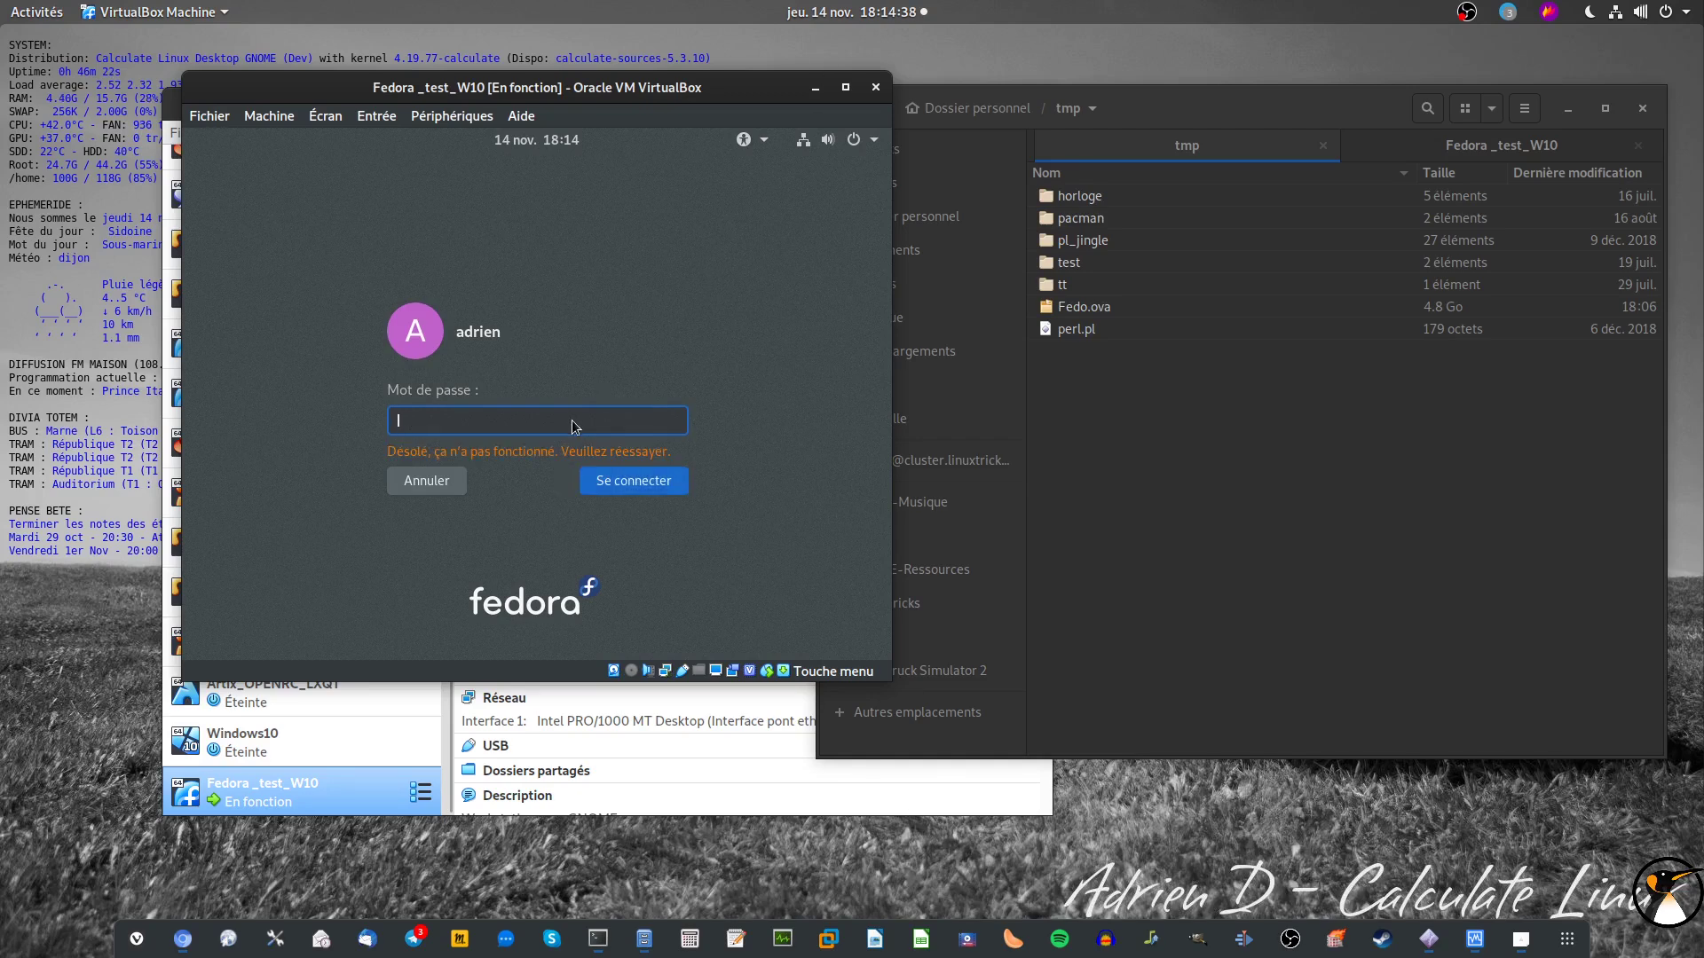
text(************)
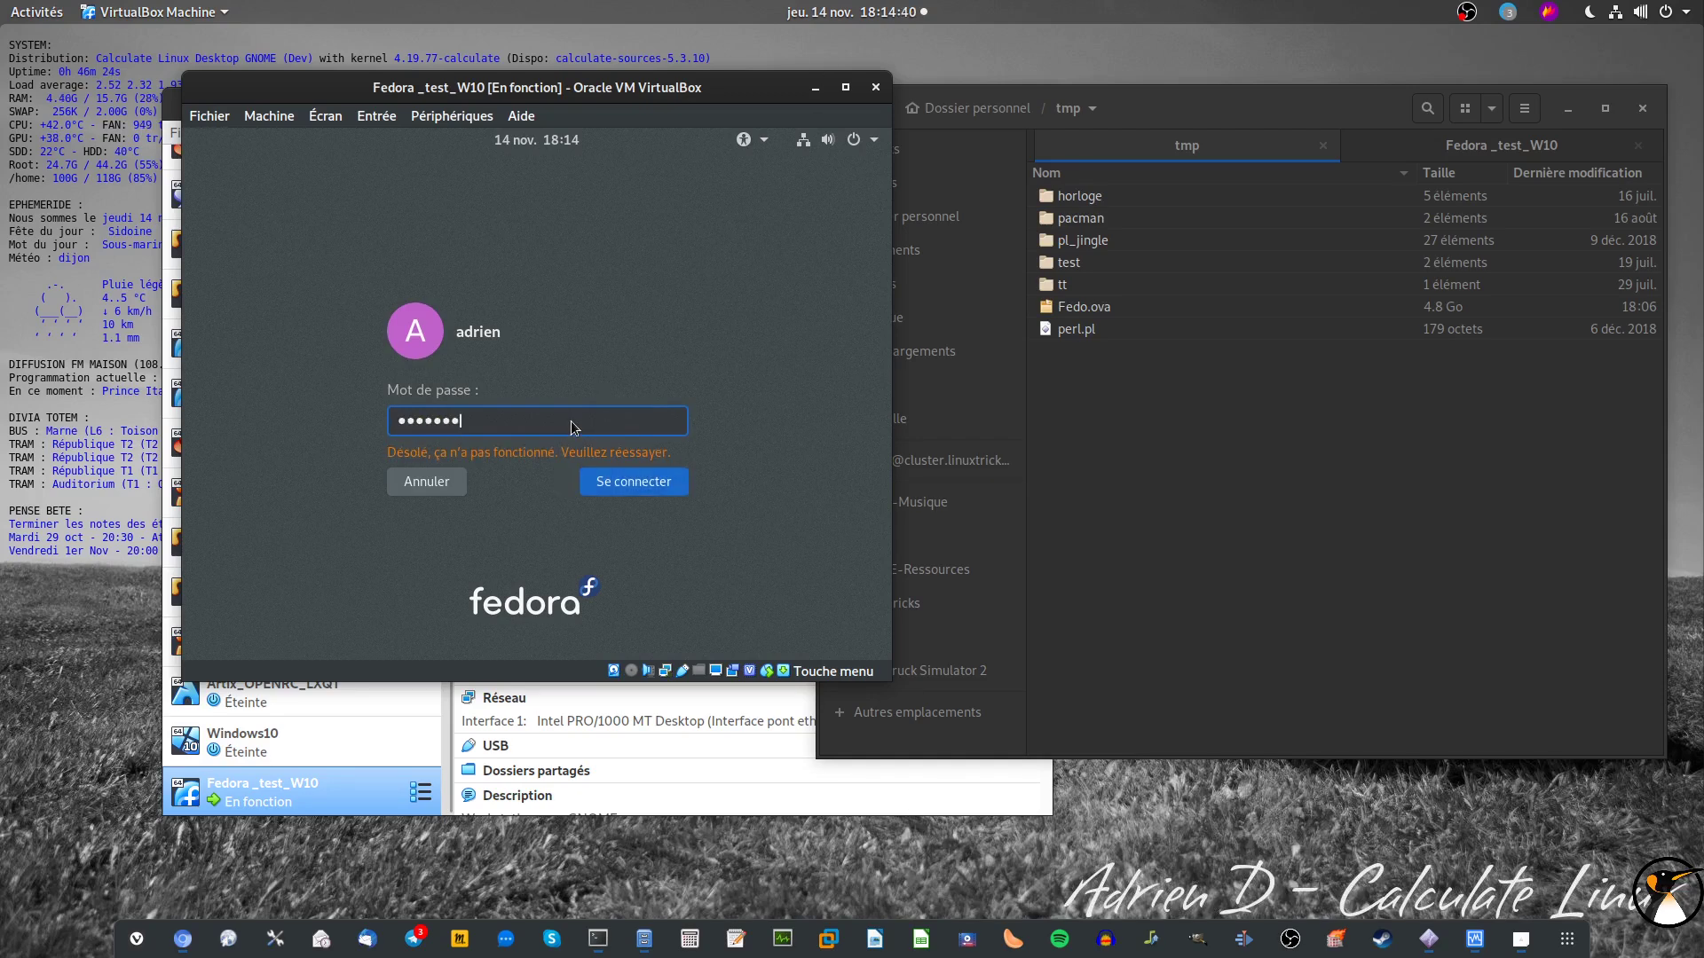
key(Return)
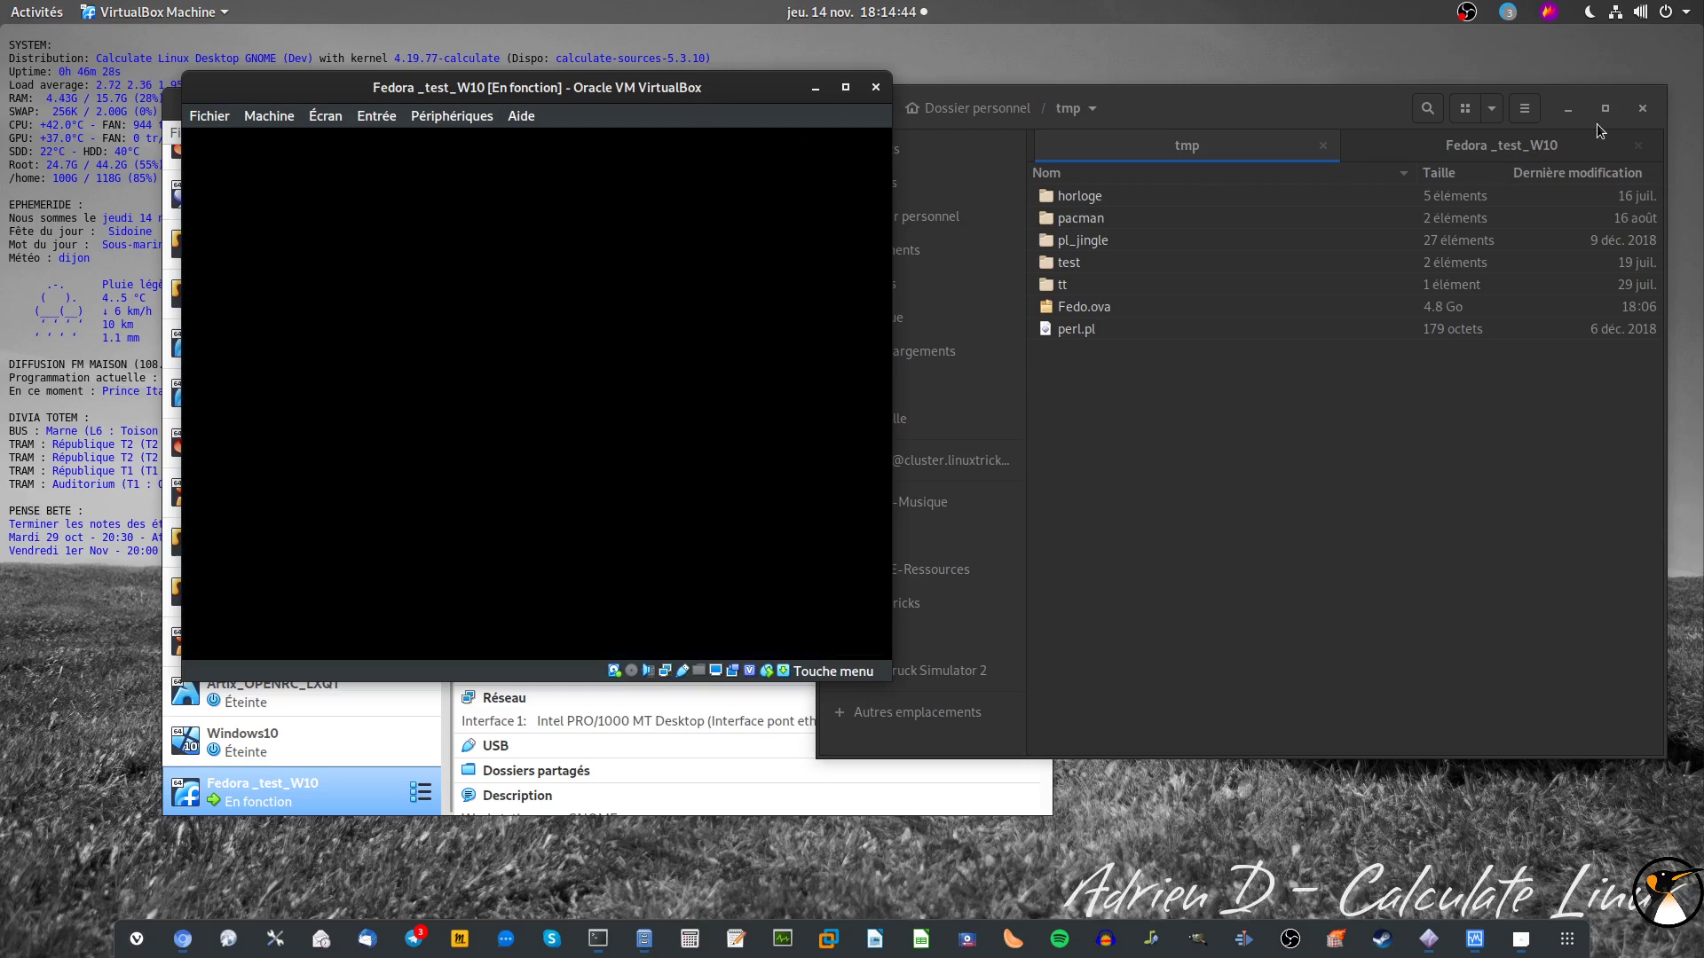
double_click(643, 98)
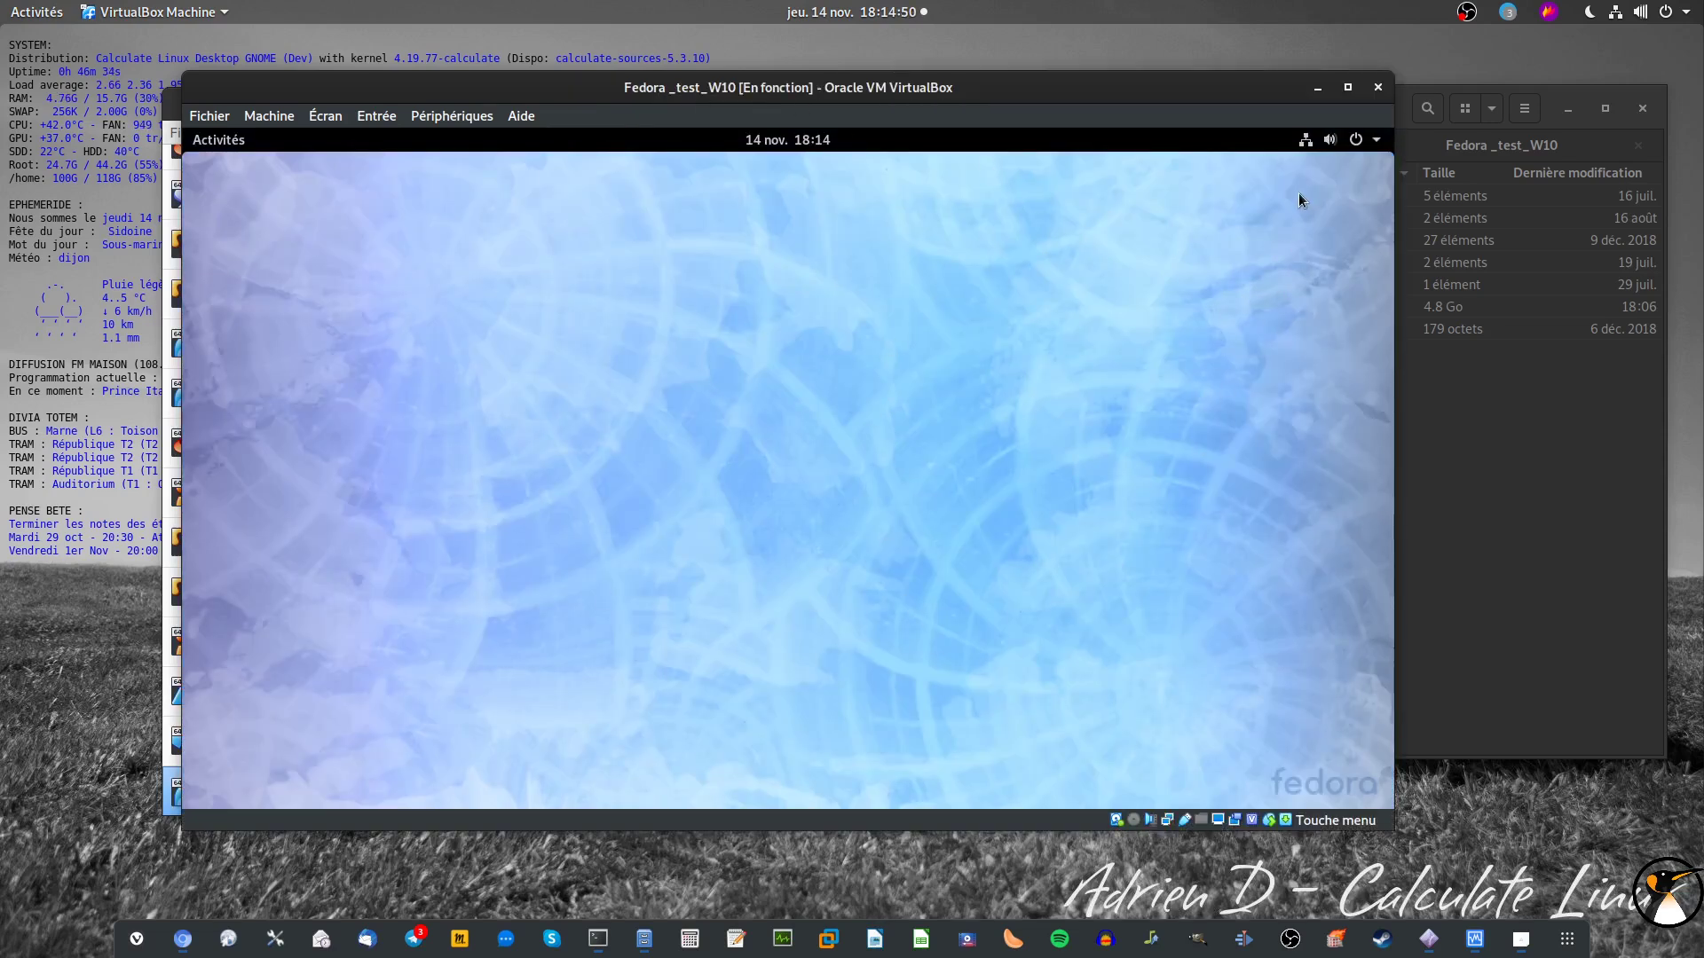
Step: Launch Firefox in the Fedora guest and load linuxtricks.fr to test the network connection
click(1375, 140)
click(219, 139)
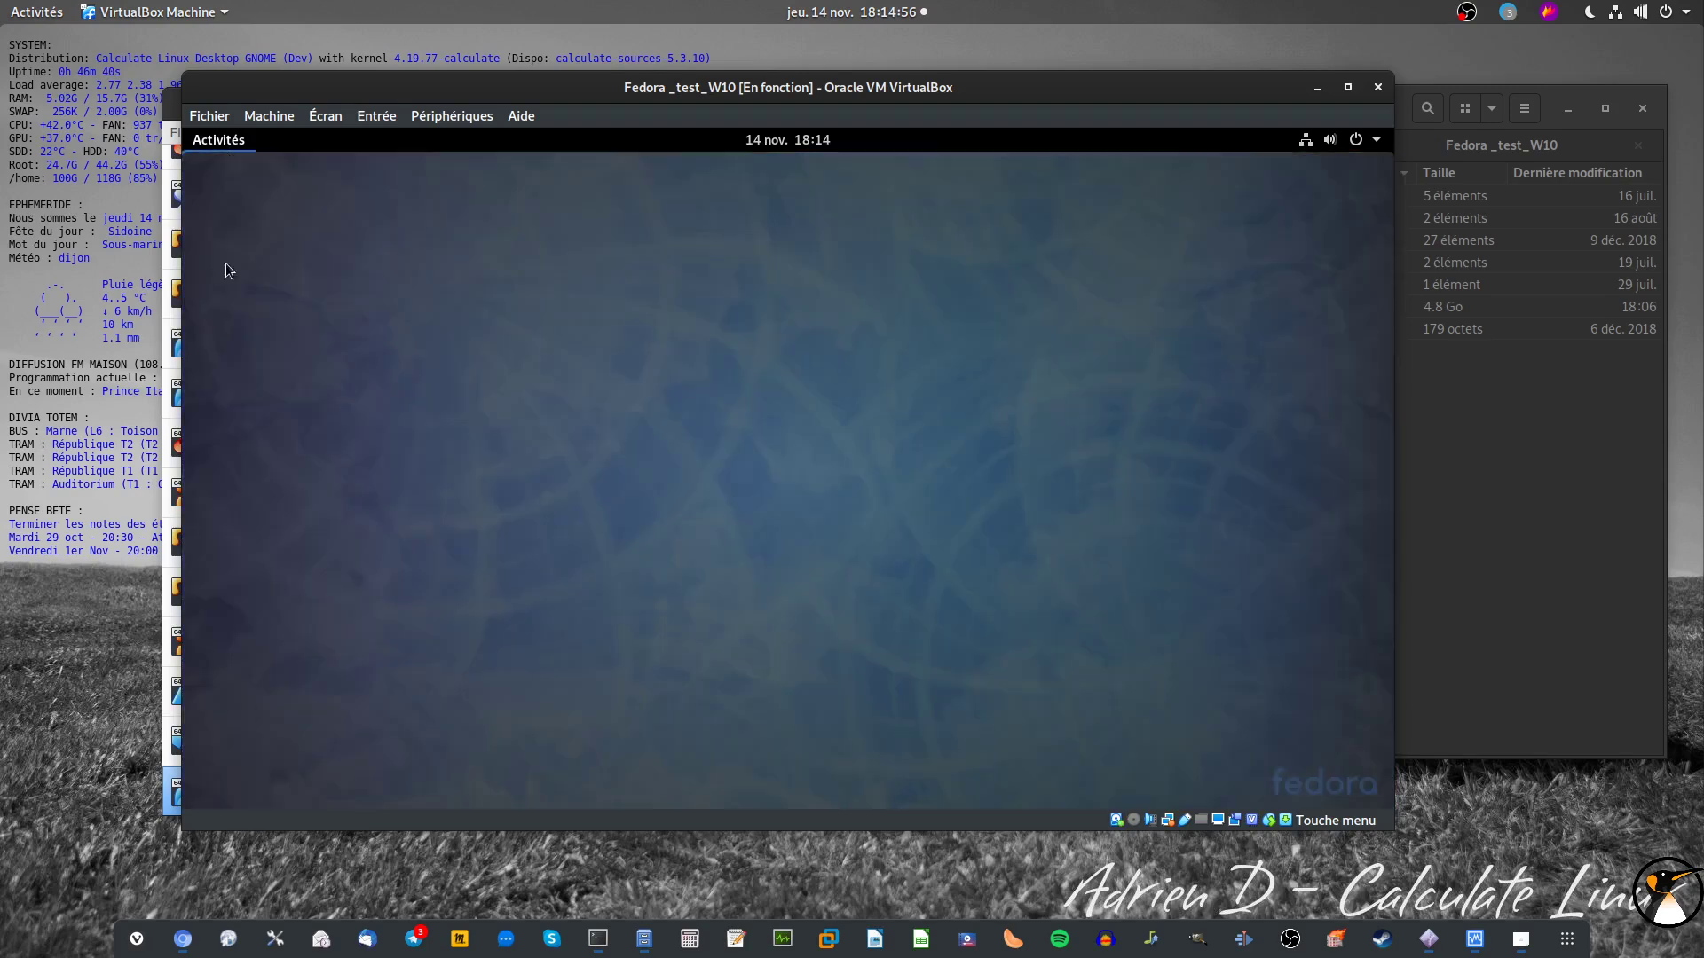
click(224, 346)
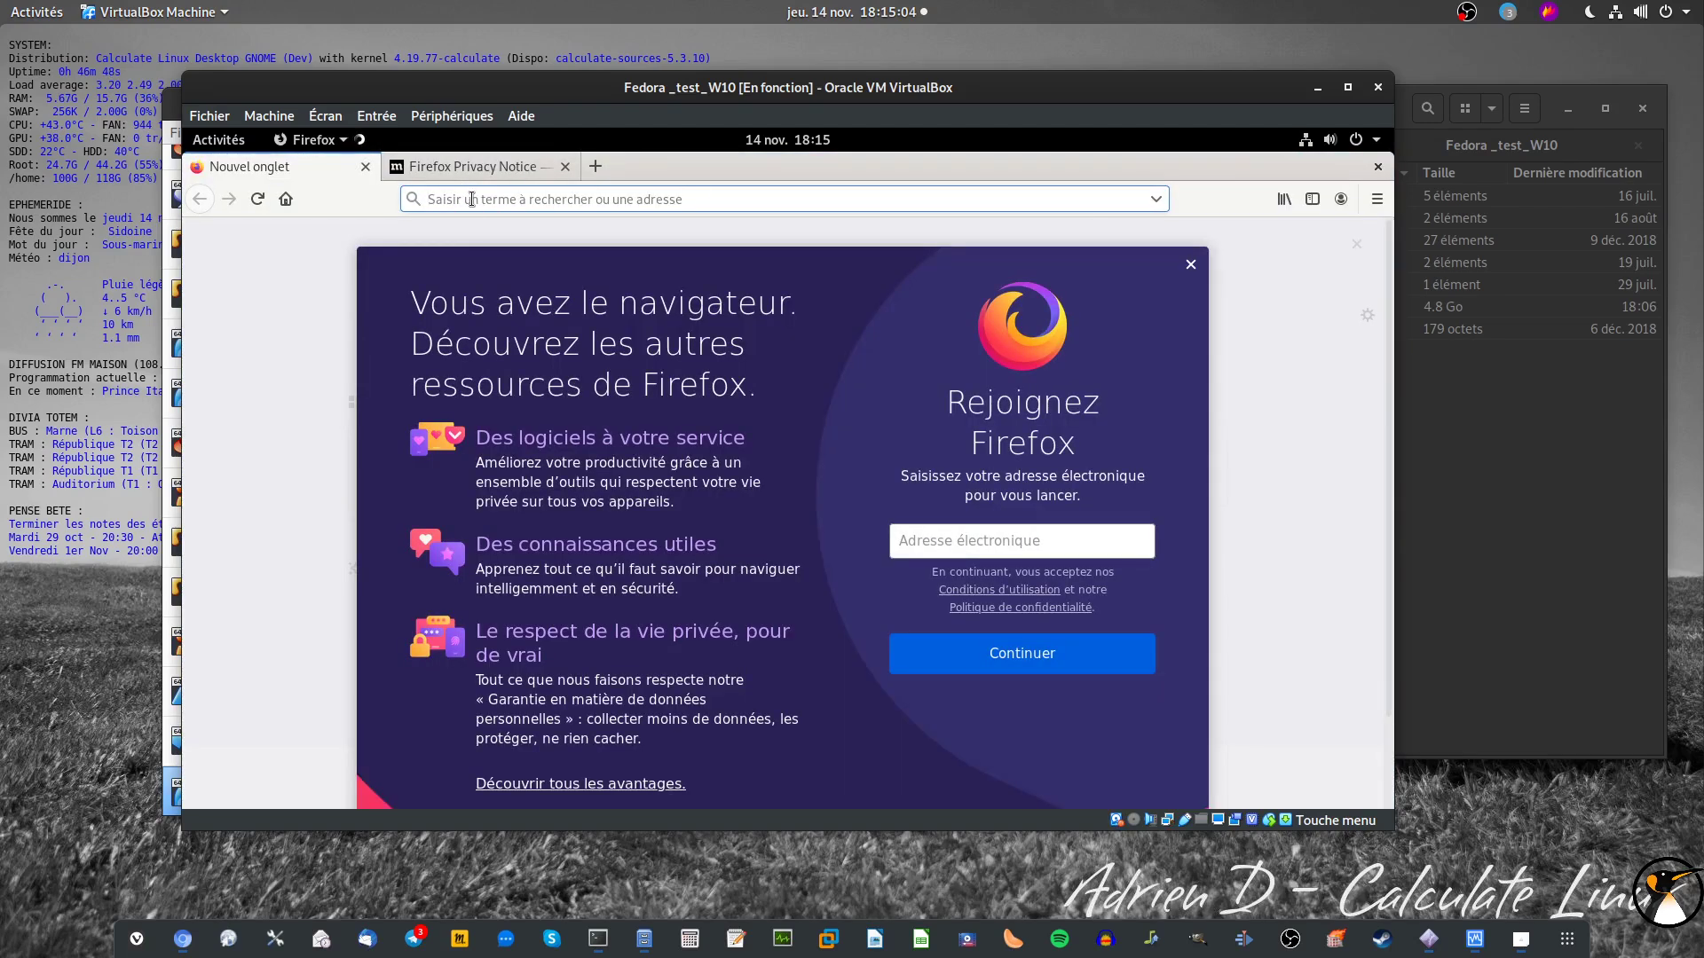
text(linuxtr)
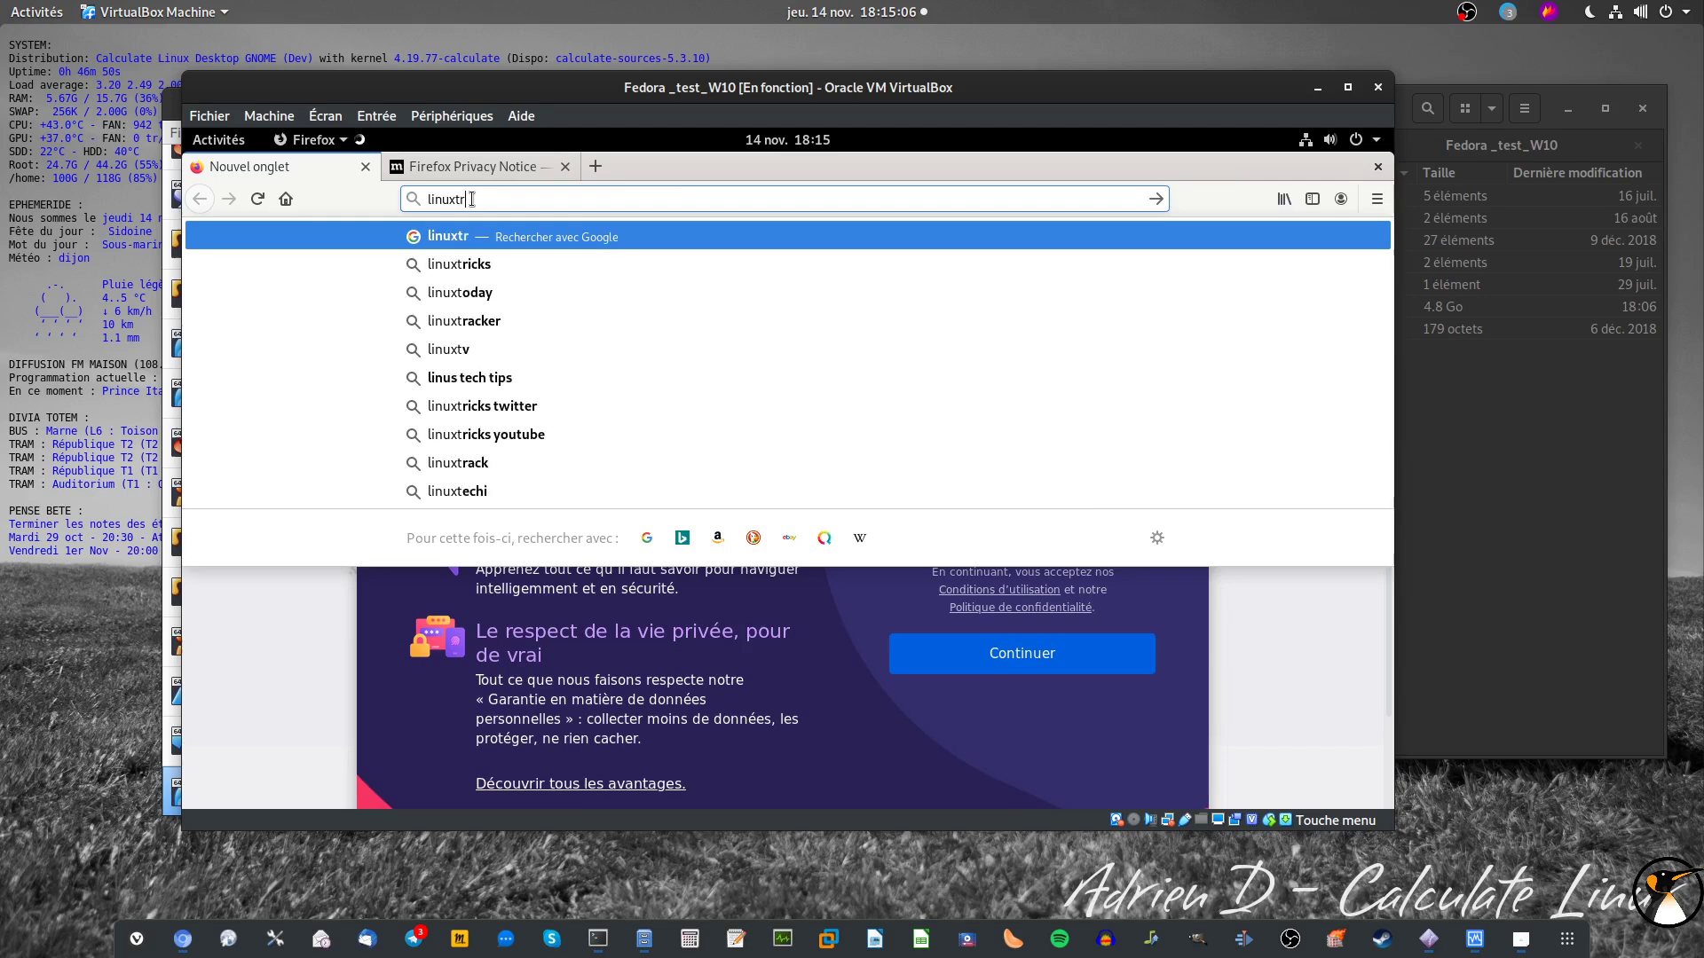
text(icks.fr)
key(Return)
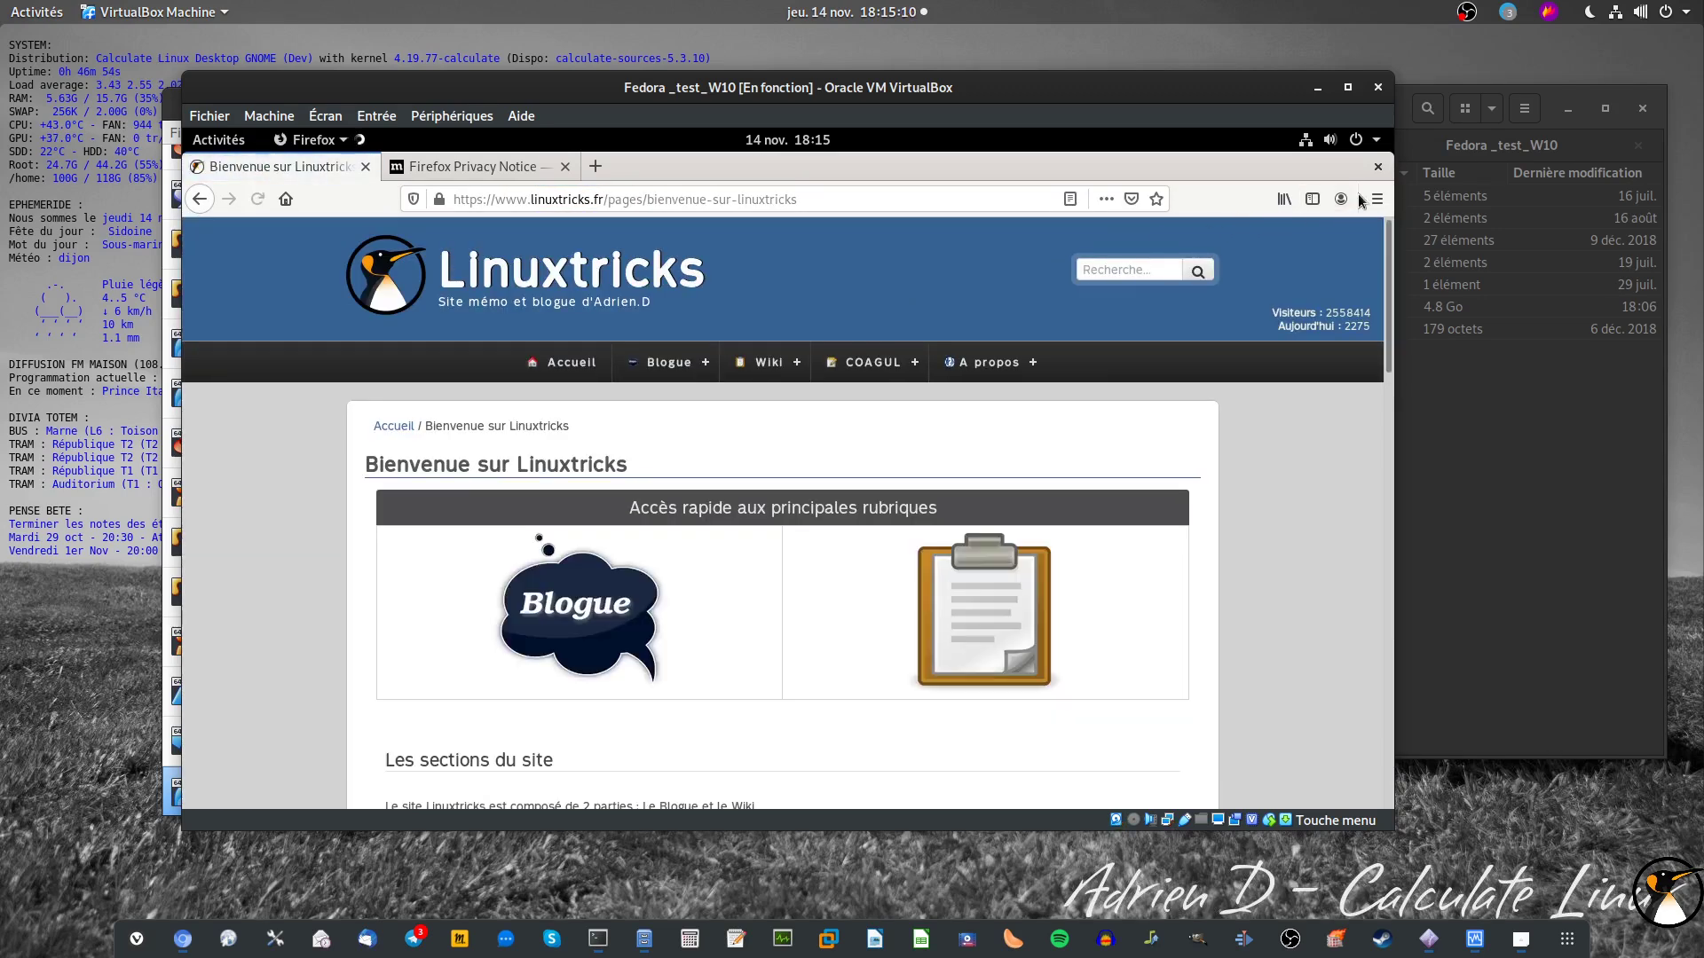
Step: Close Firefox with all its tabs and shut down the Fedora guest from its desktop
click(1377, 169)
click(978, 538)
click(1358, 139)
click(1324, 338)
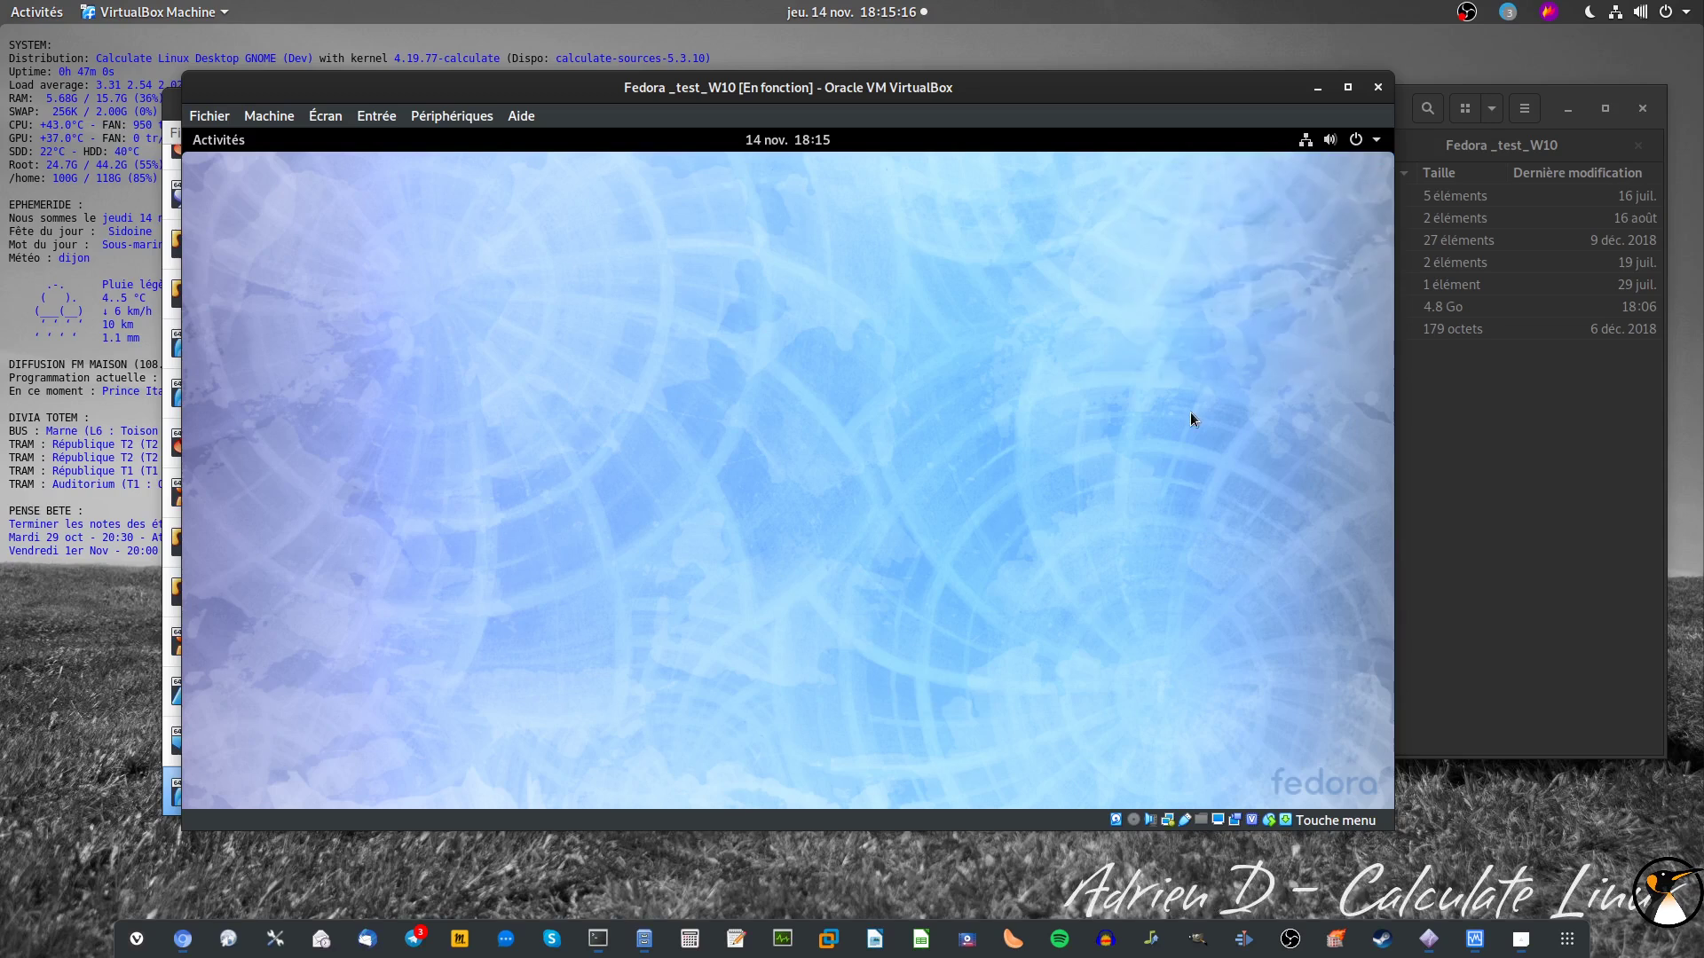
click(963, 538)
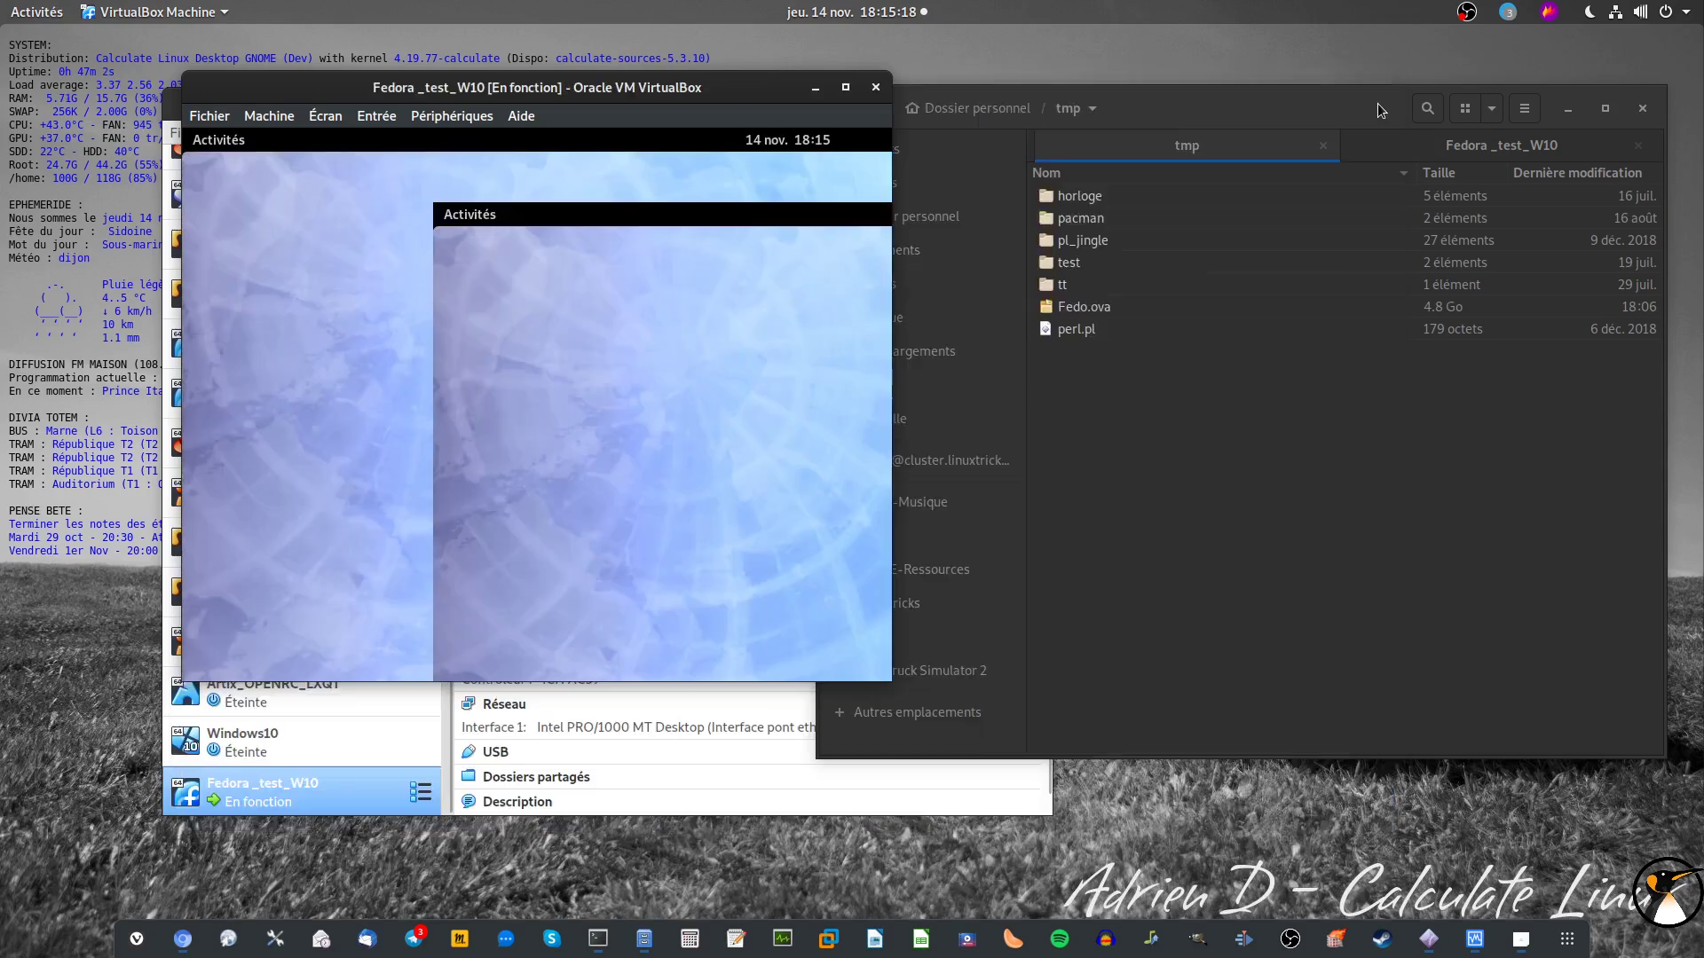